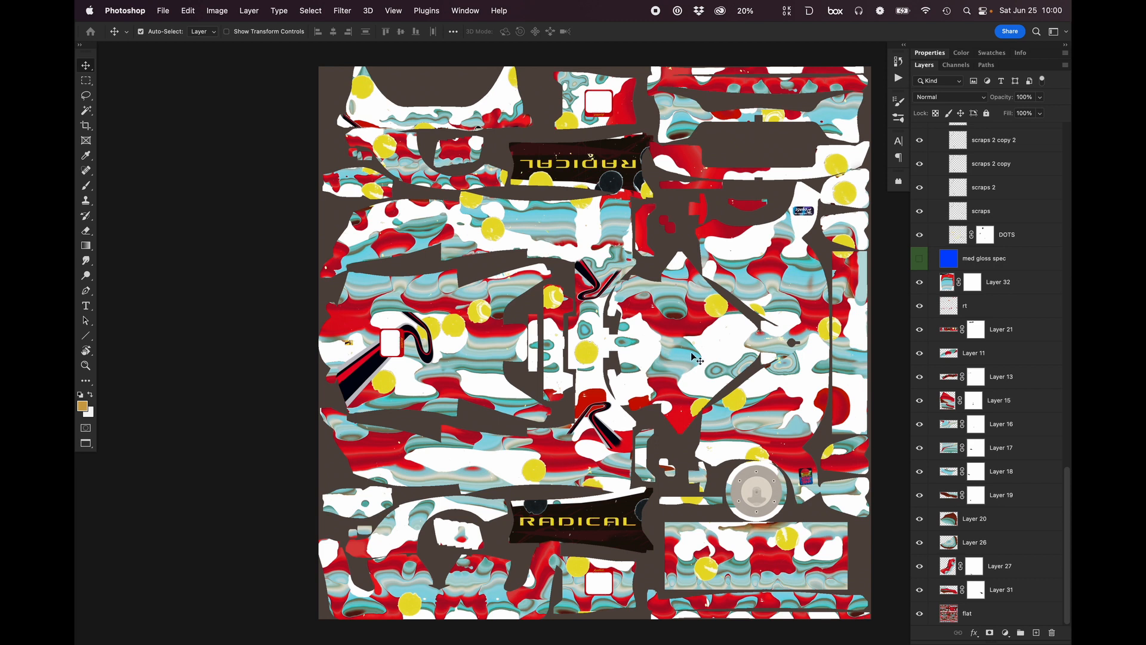
Switch to Safari and look through the car pictures on the Radical Peyote 9001 paint page.
key("super+Tab")
left_click(892, 374)
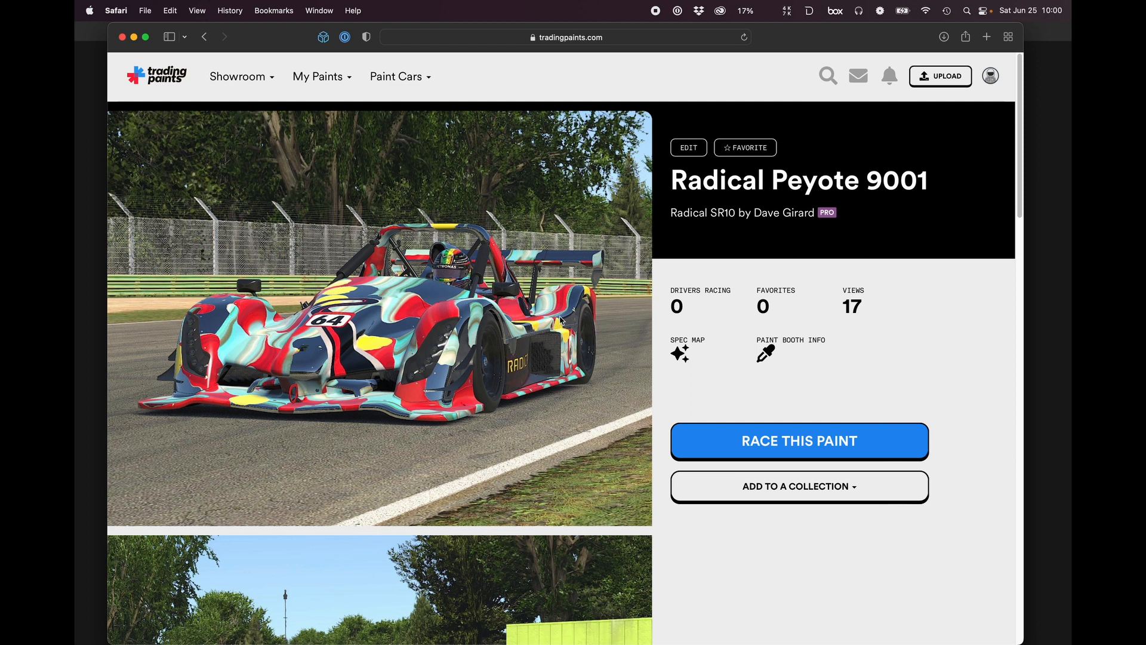
scroll(560, 320, "down", 6)
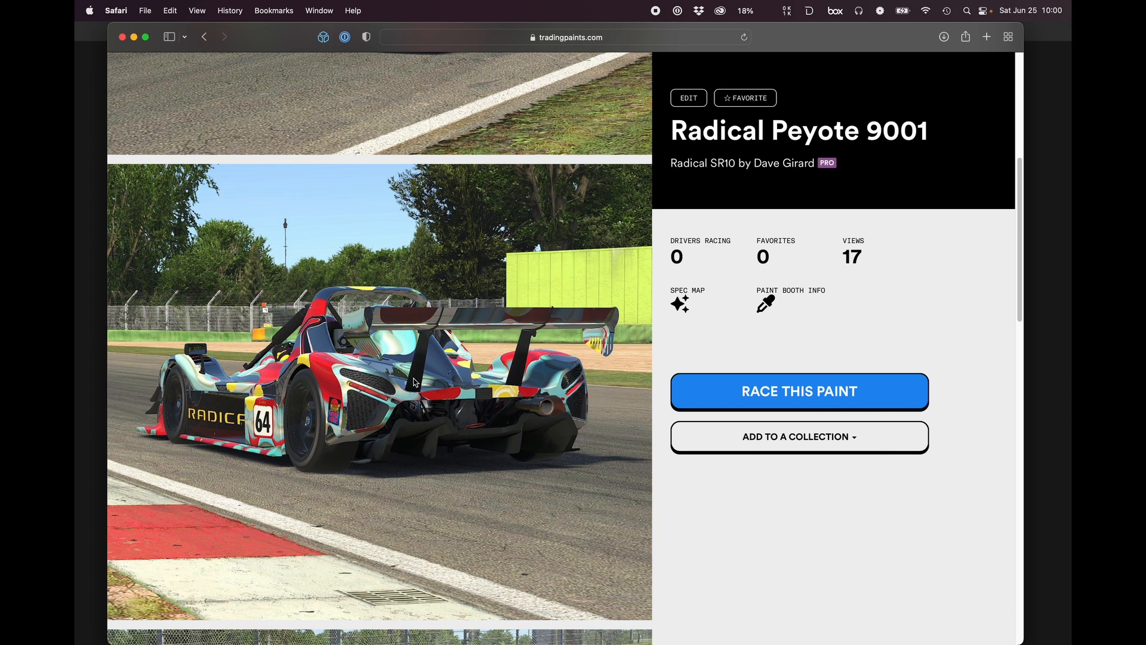
scroll(421, 382, "down", 4)
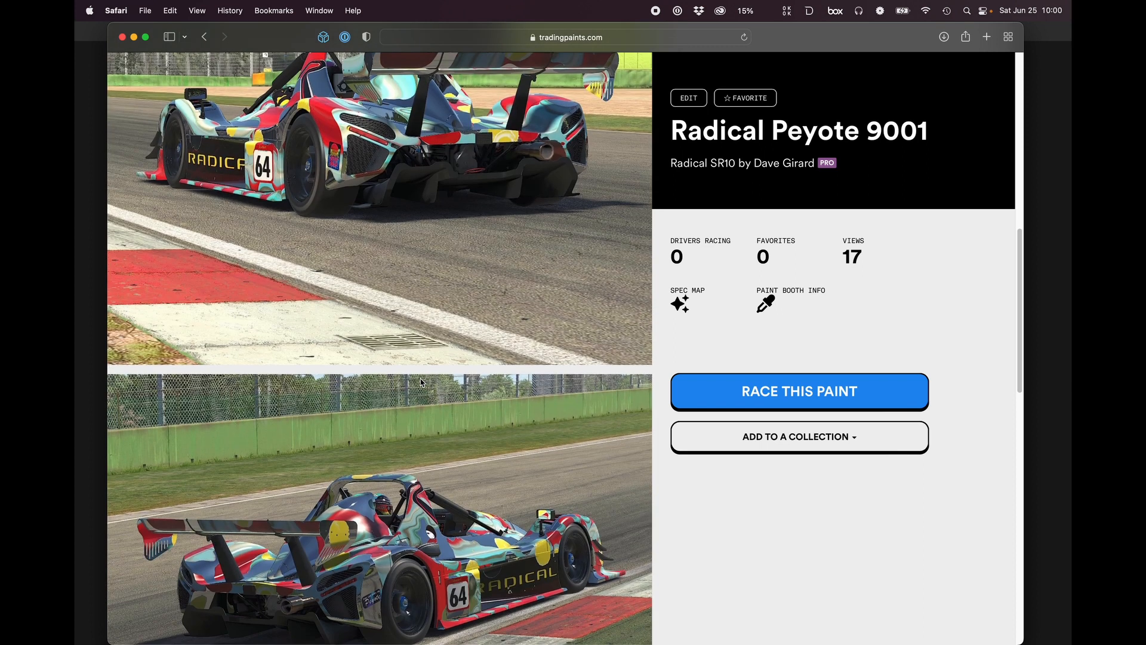
scroll(421, 382, "down", 3)
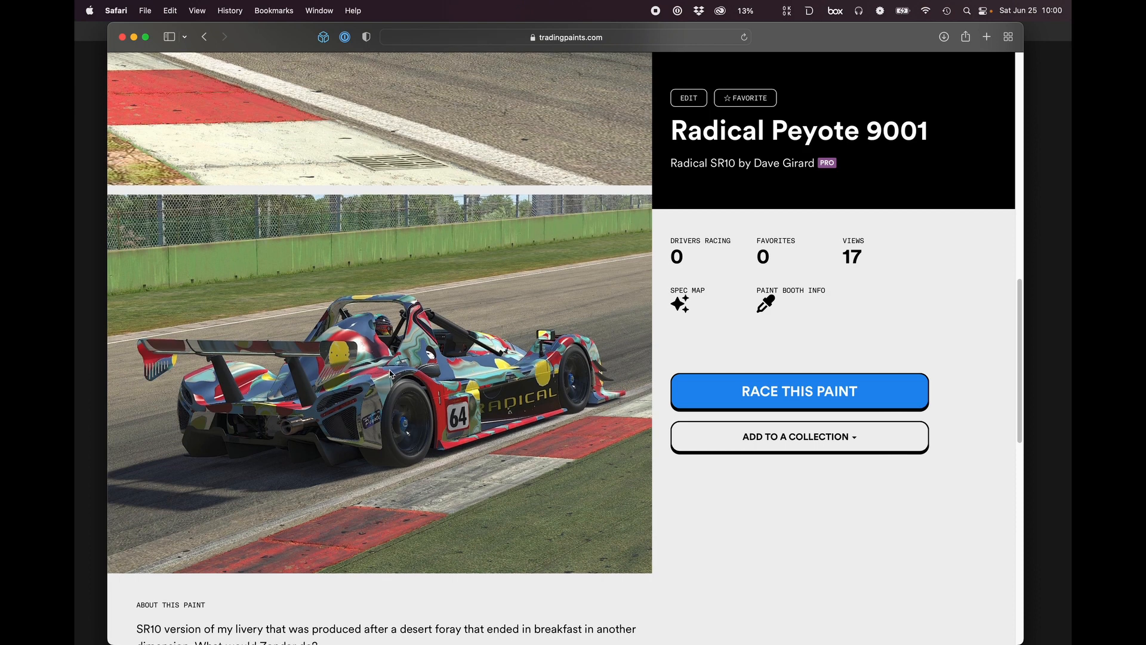
scroll(391, 375, "up", 1)
scroll(391, 374, "up", 5)
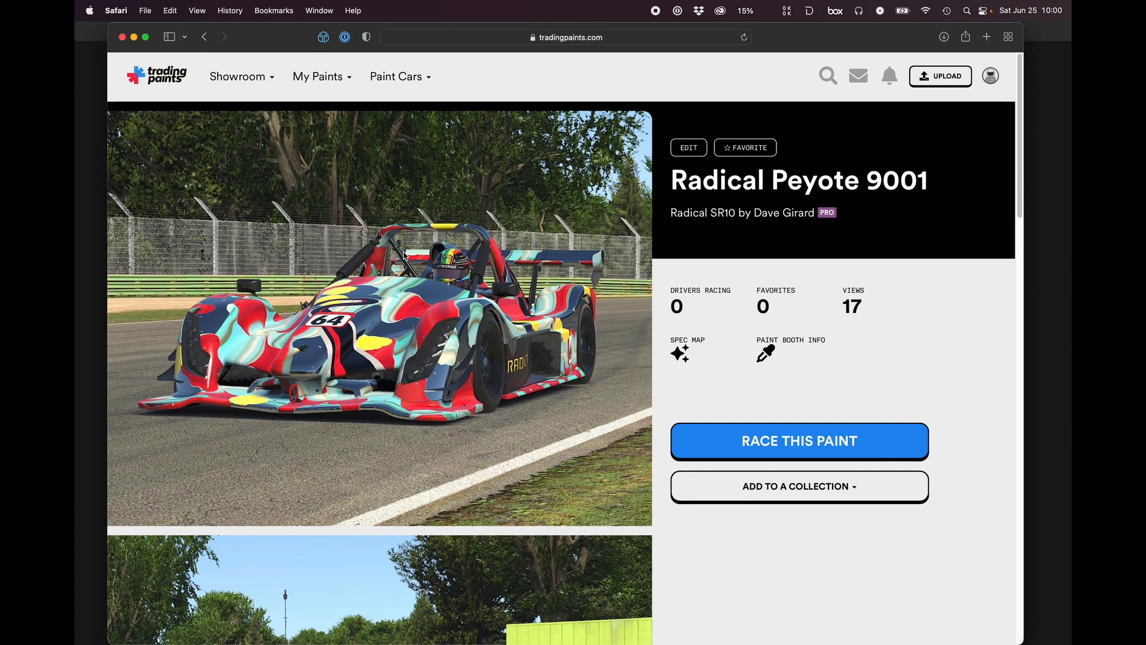
Return to Photoshop and show the Wire layer over the finished Radical livery.
key("super+Tab")
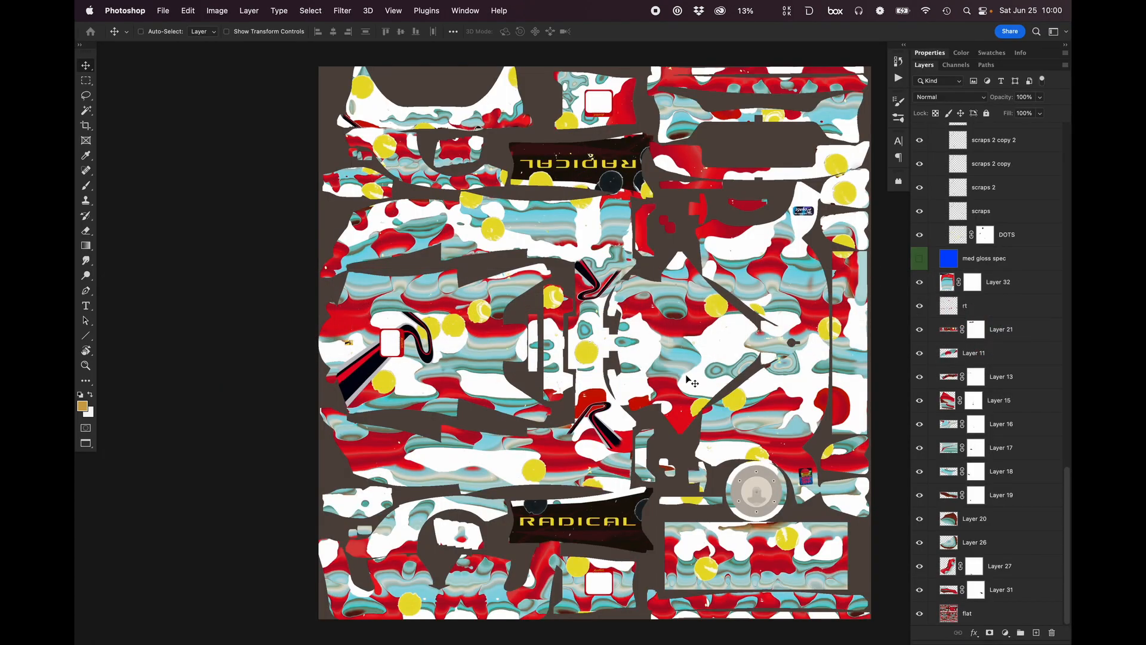
scroll(1065, 358, "up", 15)
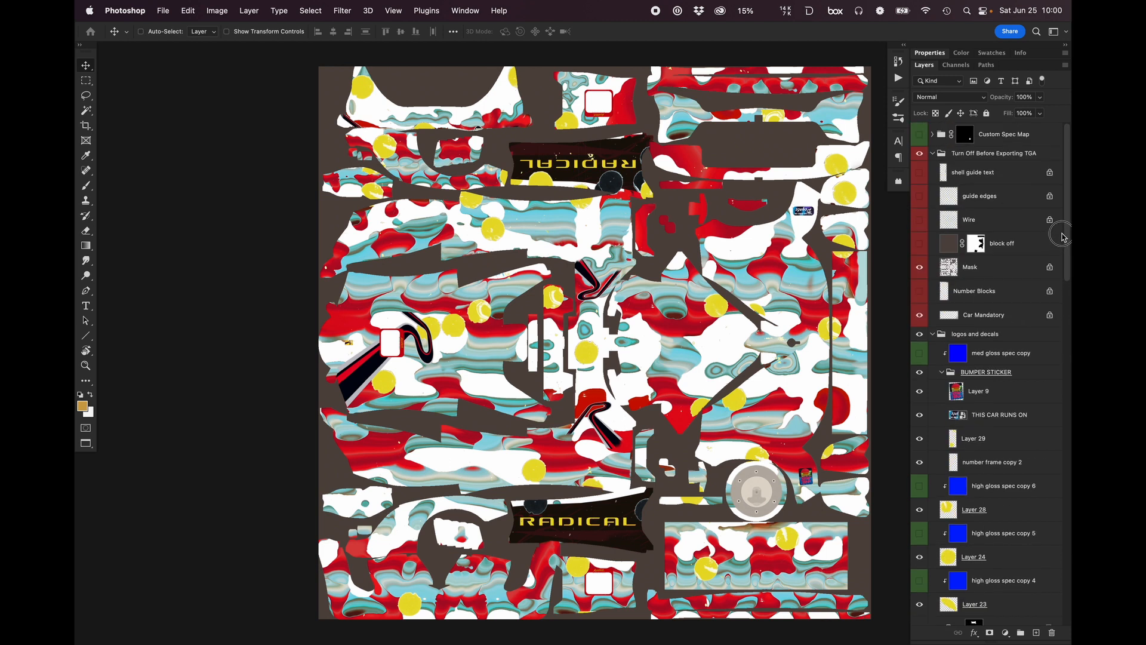
left_click_drag(1061, 236, 1039, 622)
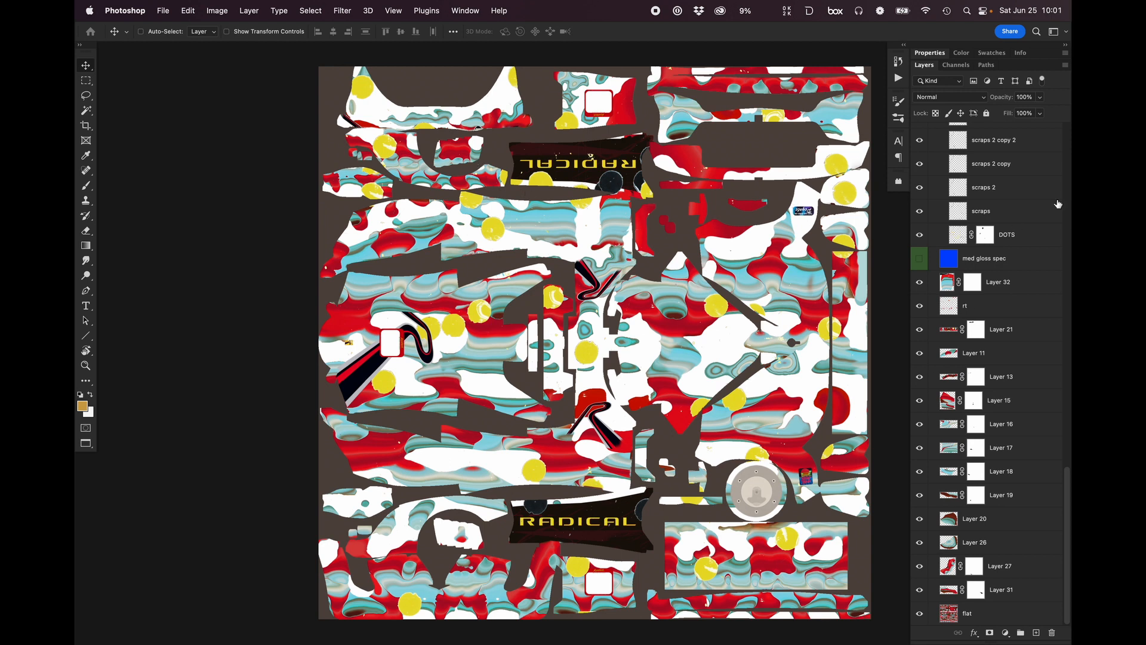
scroll(1058, 204, "up", 15)
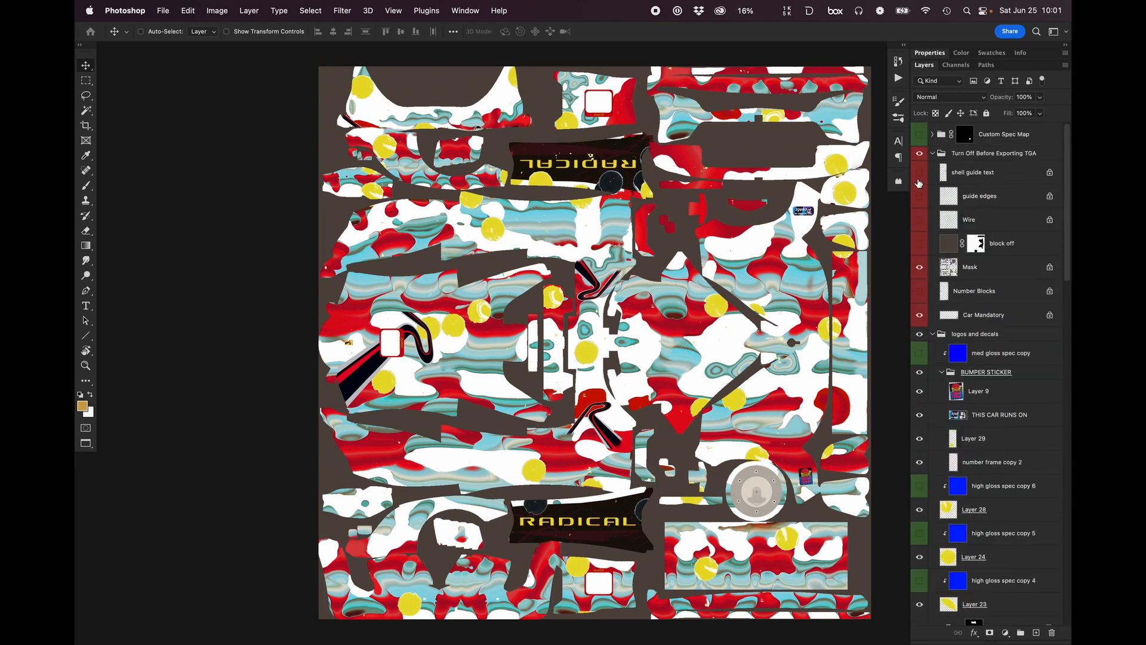
left_click(919, 220)
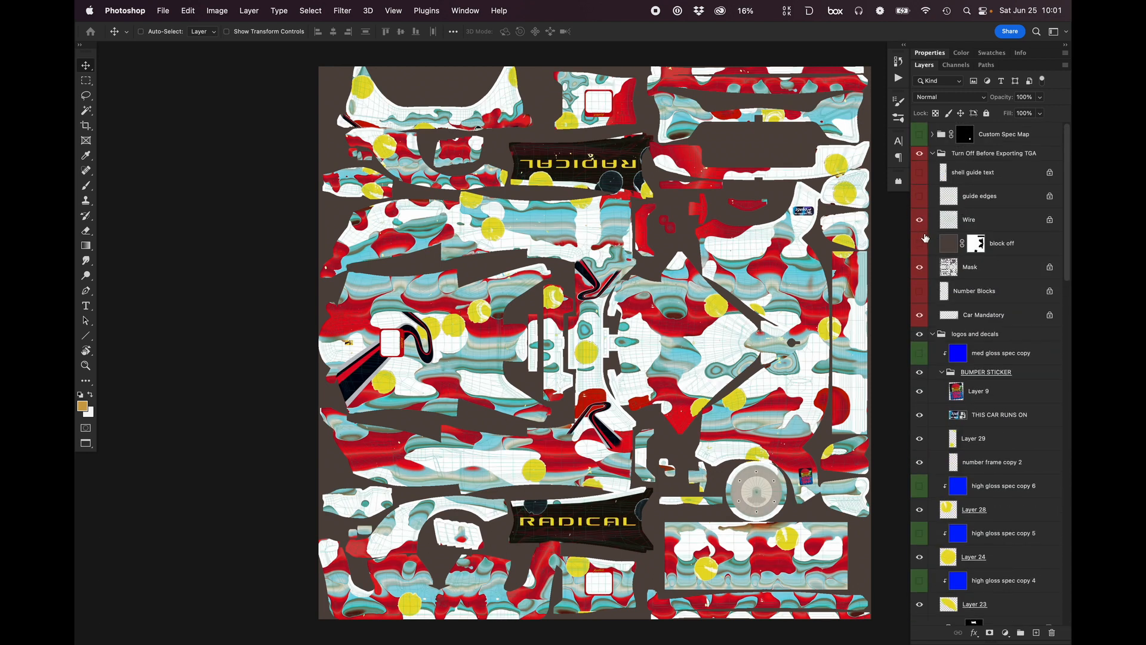
Switch to the blue Radical template document and examine how its wireframe body panels are laid out.
scroll(707, 169, "up", 5)
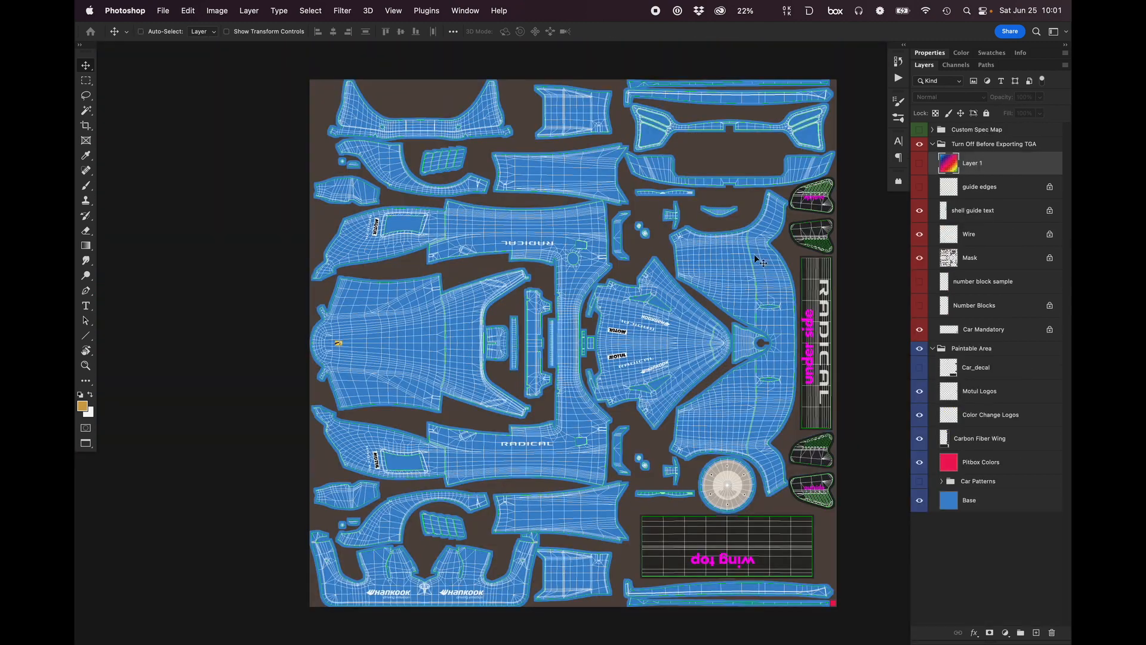
scroll(585, 228, "up", 3)
scroll(585, 228, "up", 1)
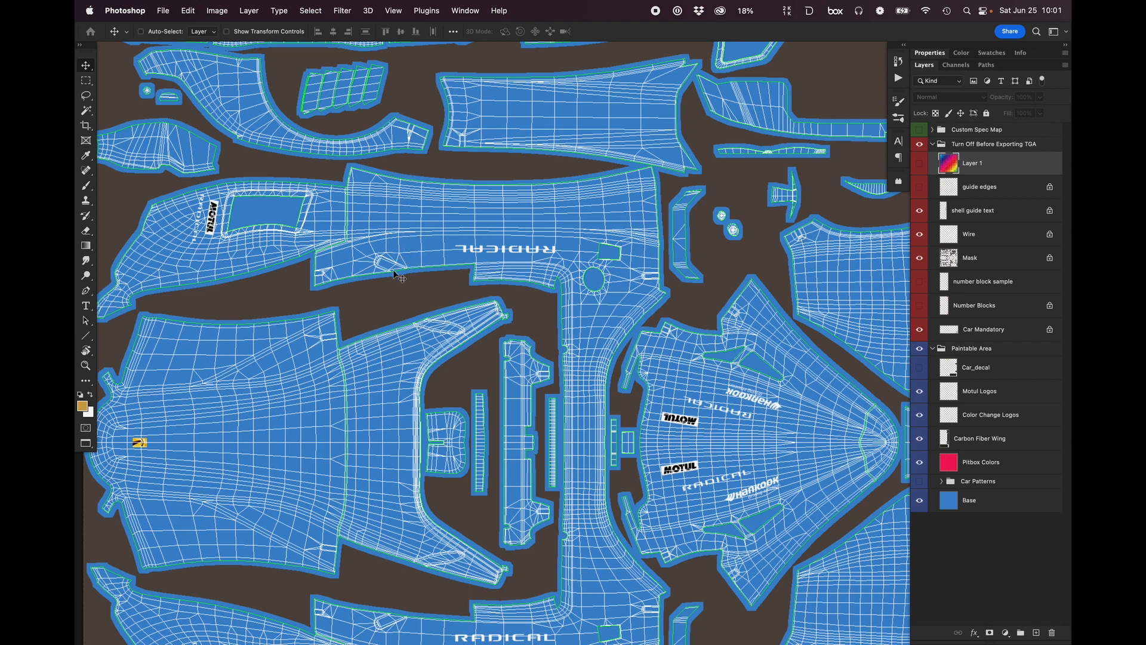
scroll(406, 257, "up", 5)
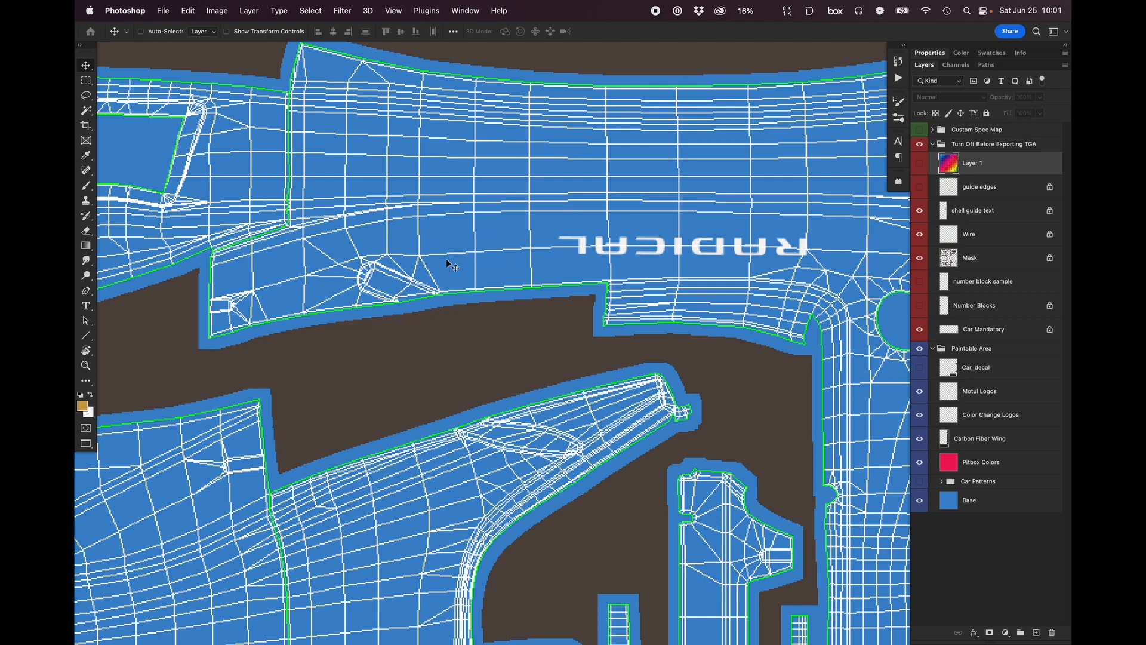
left_click_drag(672, 256, 621, 250)
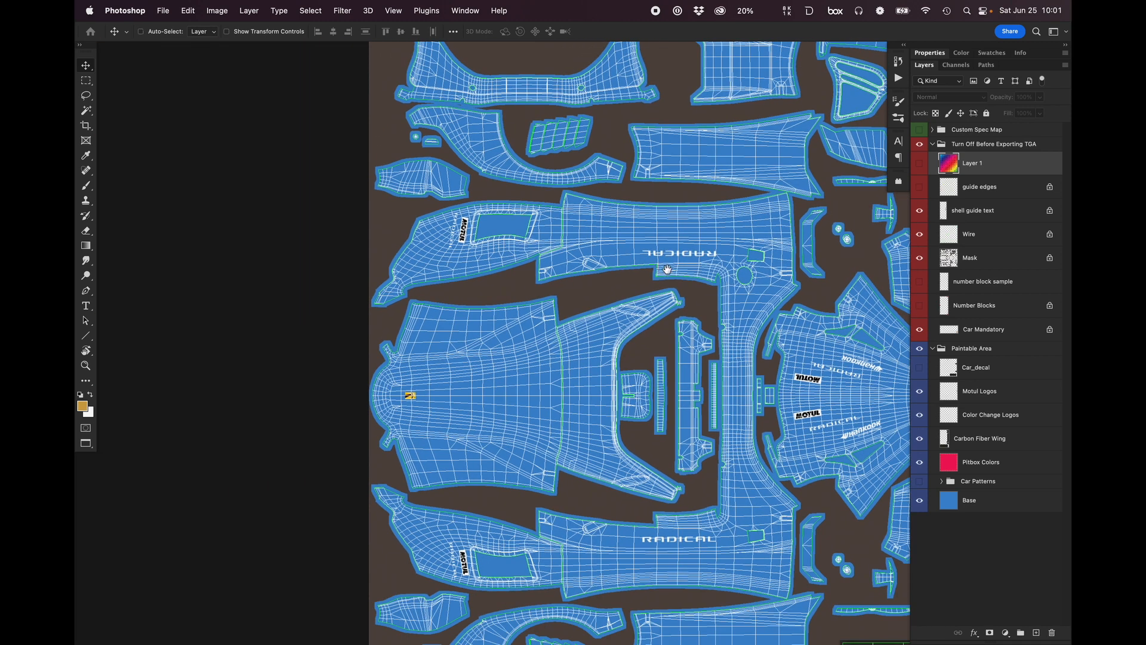
left_click_drag(748, 244, 604, 209)
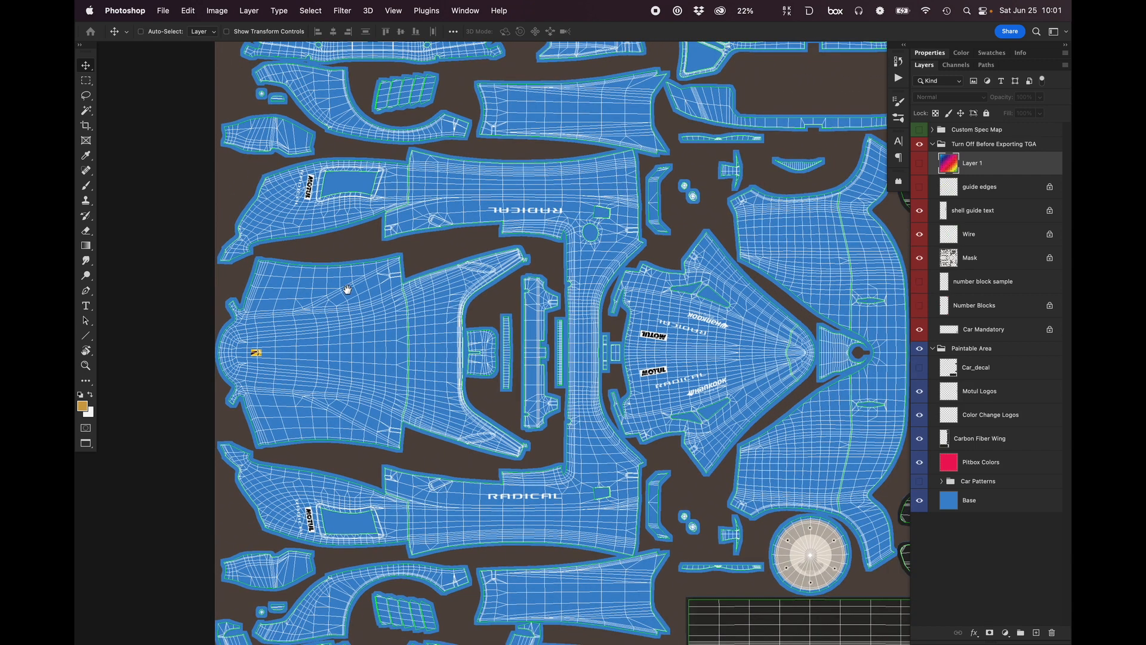
left_click_drag(329, 276, 670, 263)
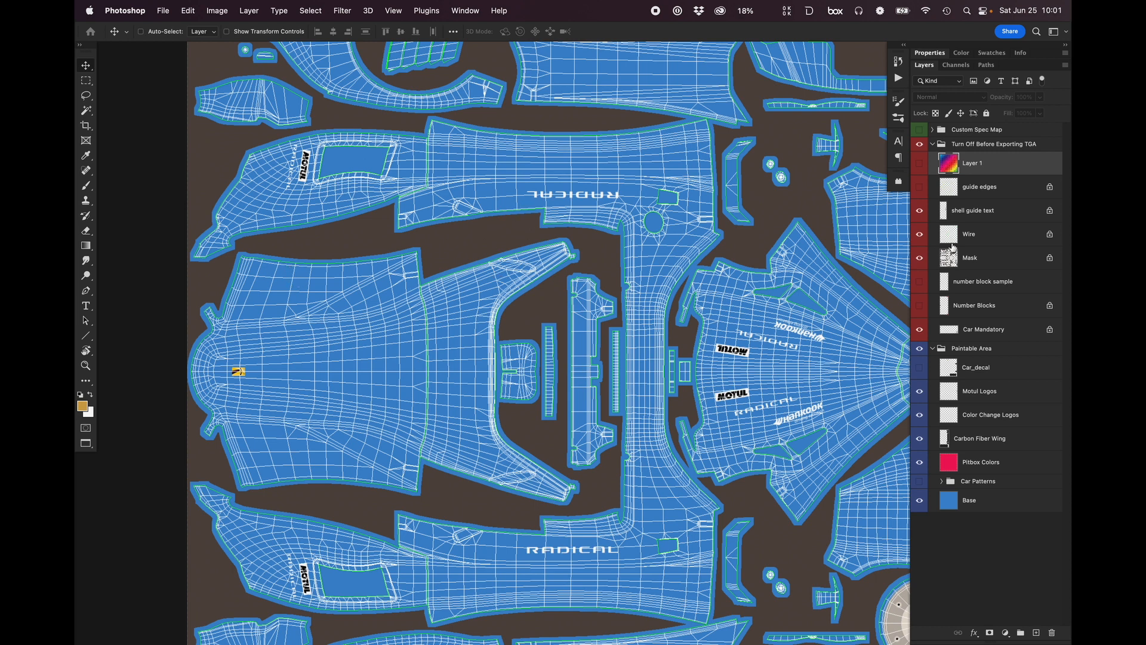
left_click(917, 165)
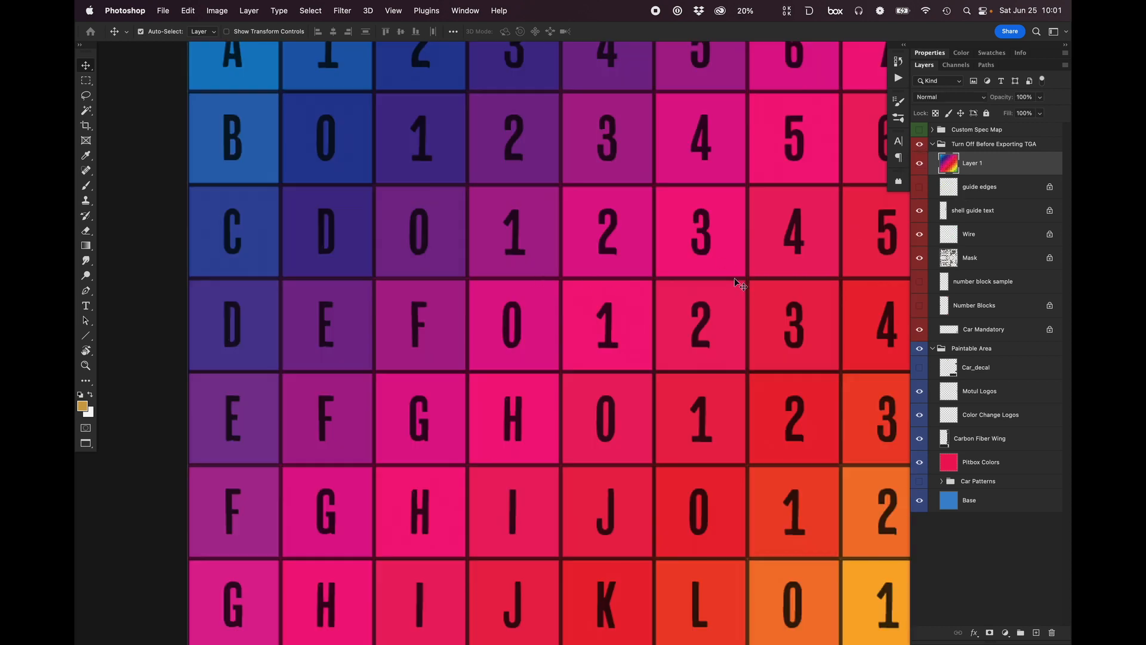
key("ctrl+t")
left_click_drag(188, 372, 243, 371)
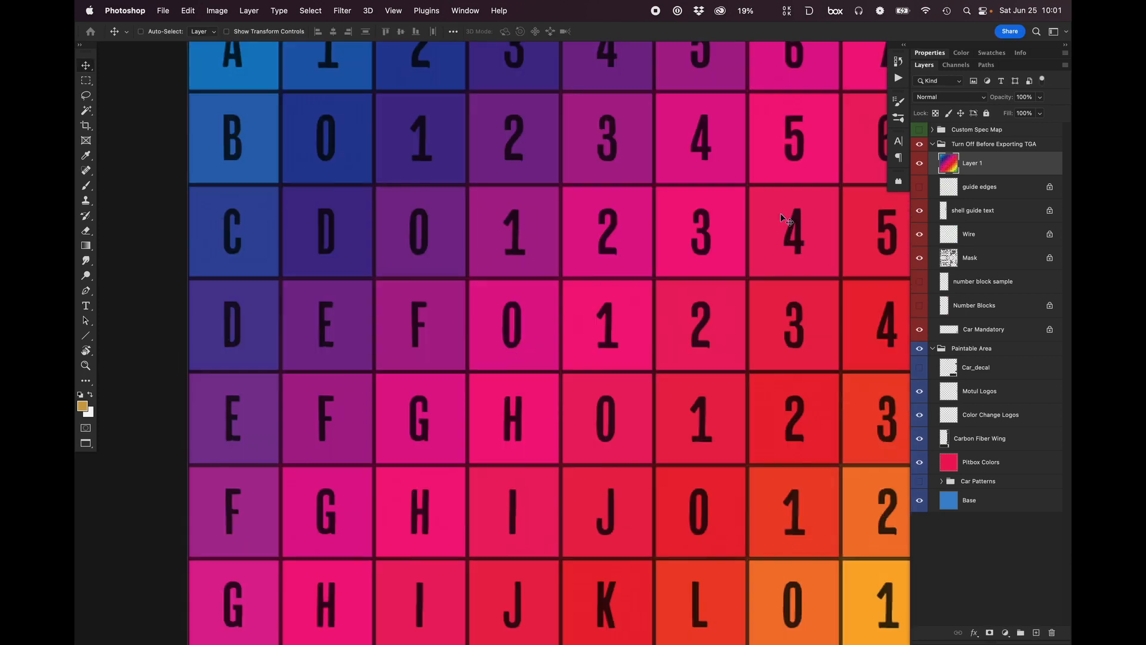
left_click(919, 163)
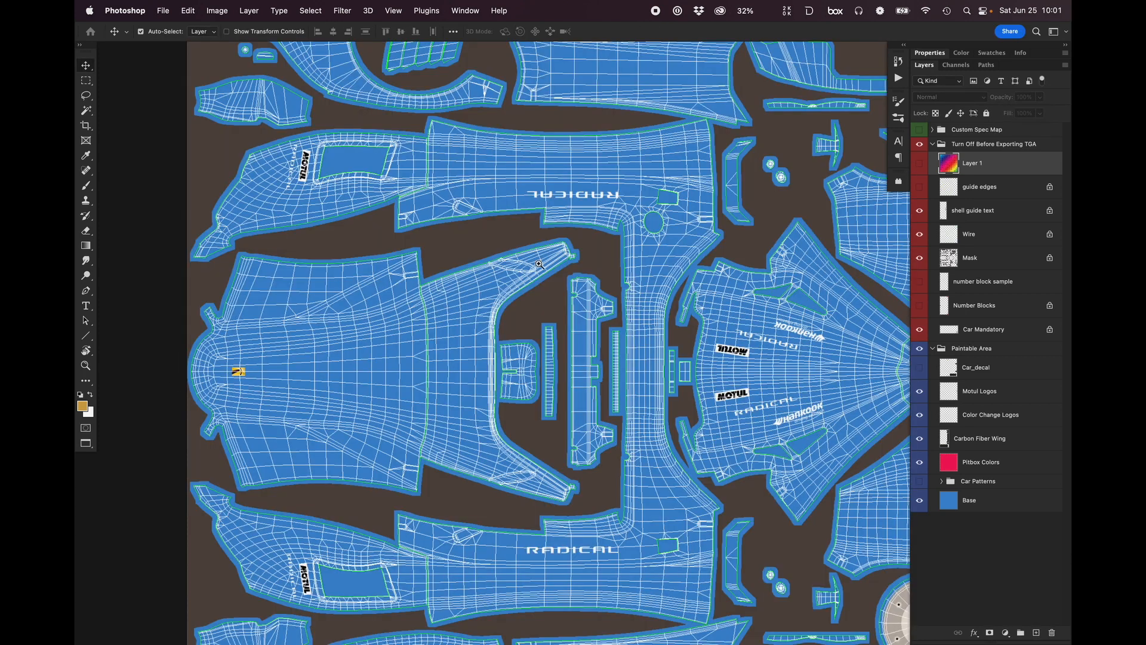
Show the guide edges layer over the template's body panels.
left_click_drag(349, 262, 395, 260)
left_click_drag(729, 249, 730, 247)
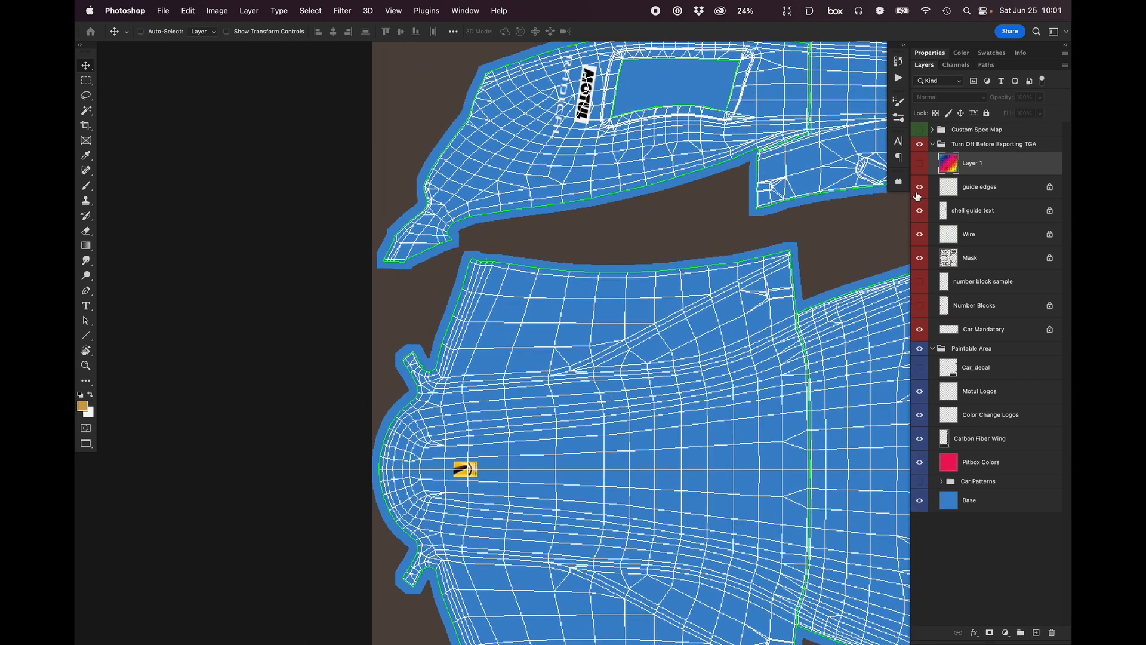
left_click_drag(840, 251, 453, 385)
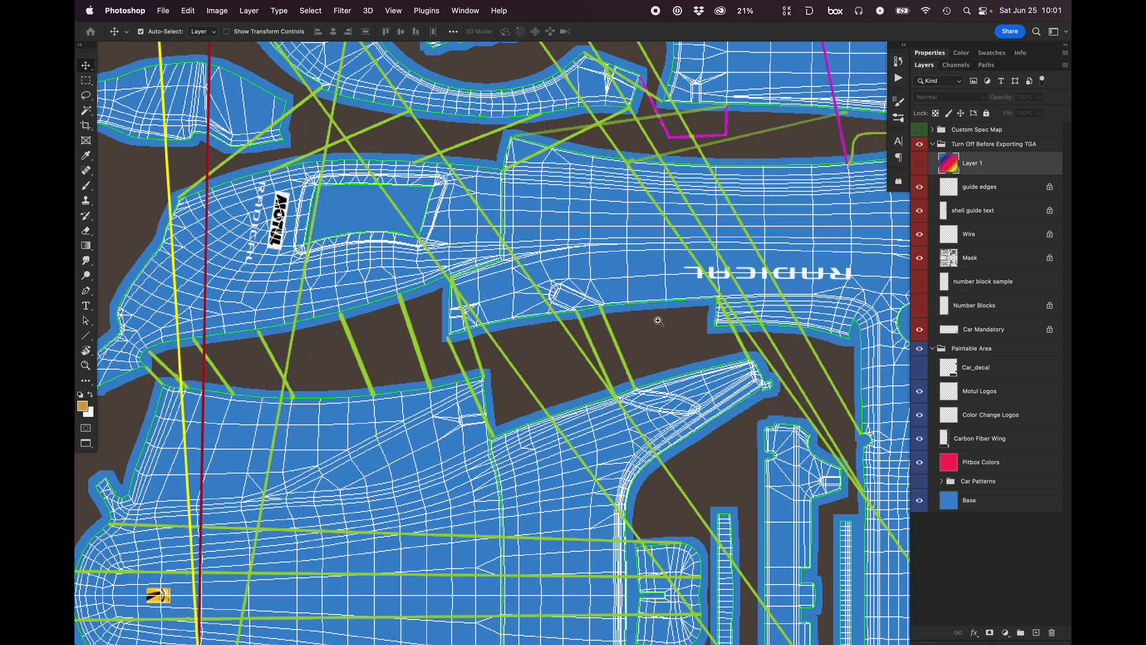
Examine the coloured guide lines that link matching edges of the side and nose panels.
left_click_drag(547, 361, 602, 345)
left_click_drag(445, 366, 502, 371)
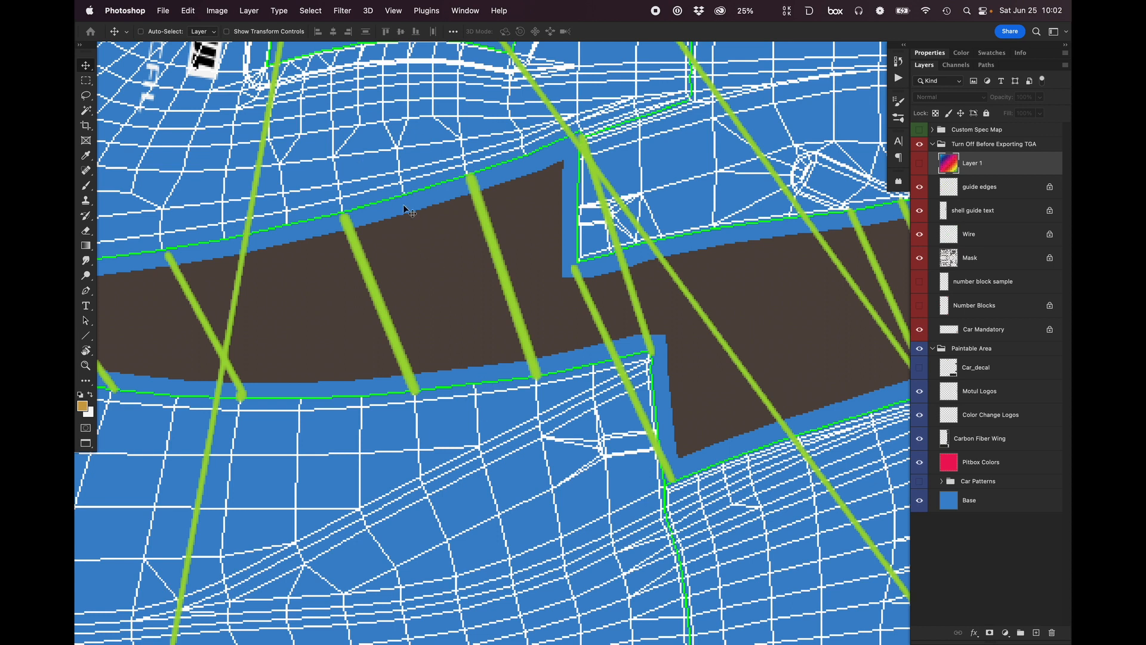
scroll(415, 208, "down", 10)
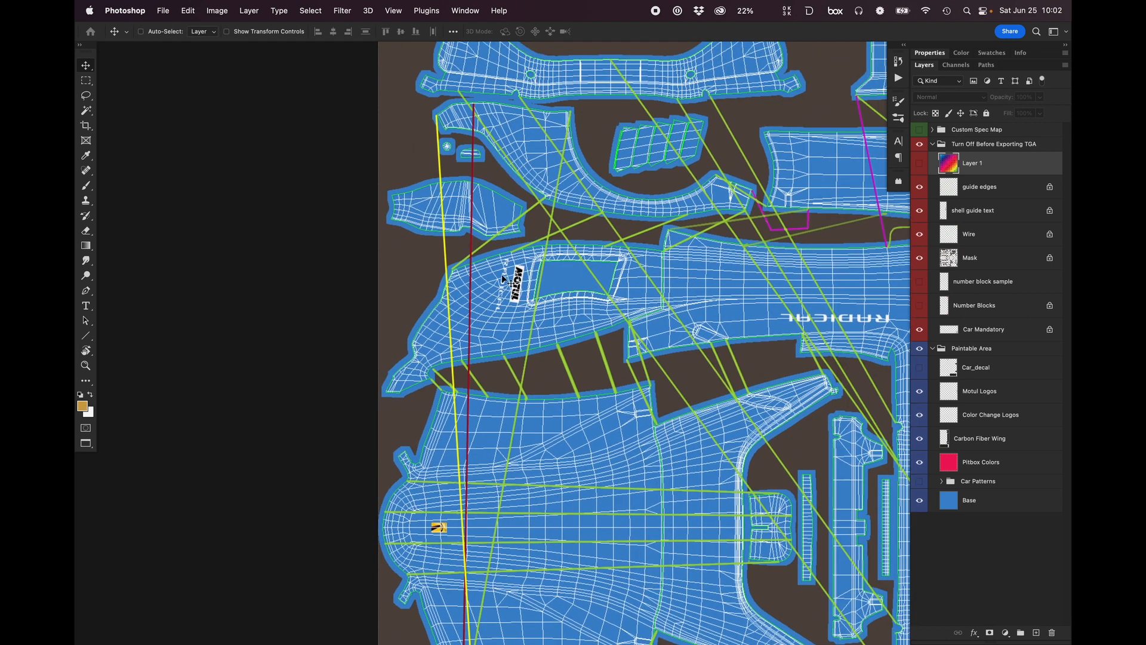
scroll(717, 334, "right", 5)
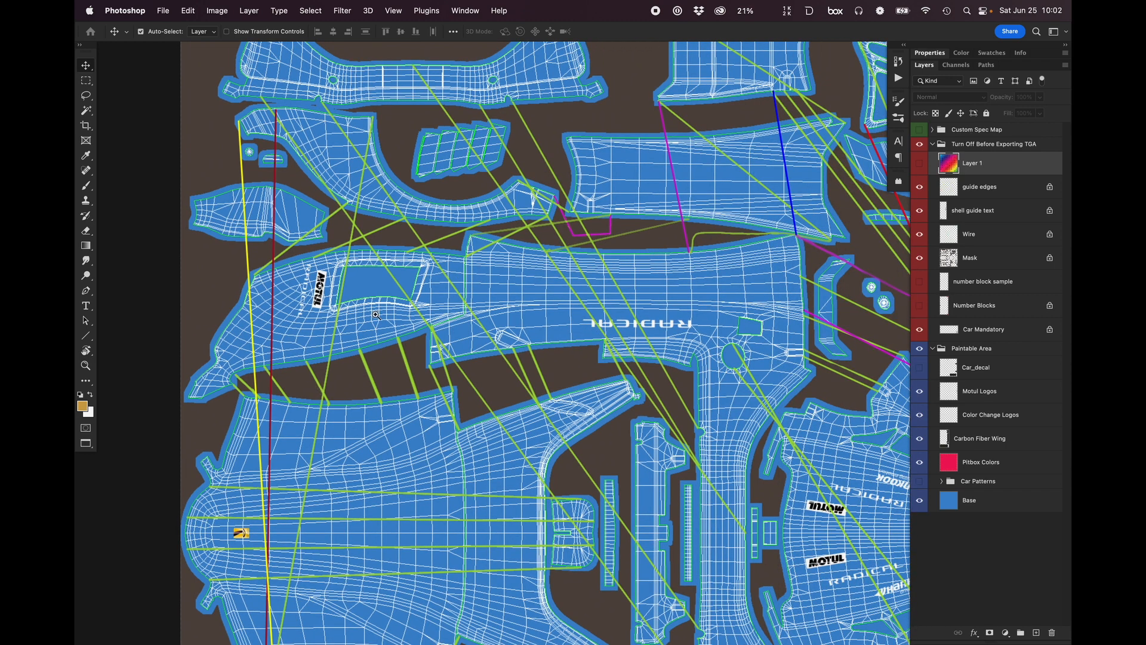
scroll(373, 314, "up", 5)
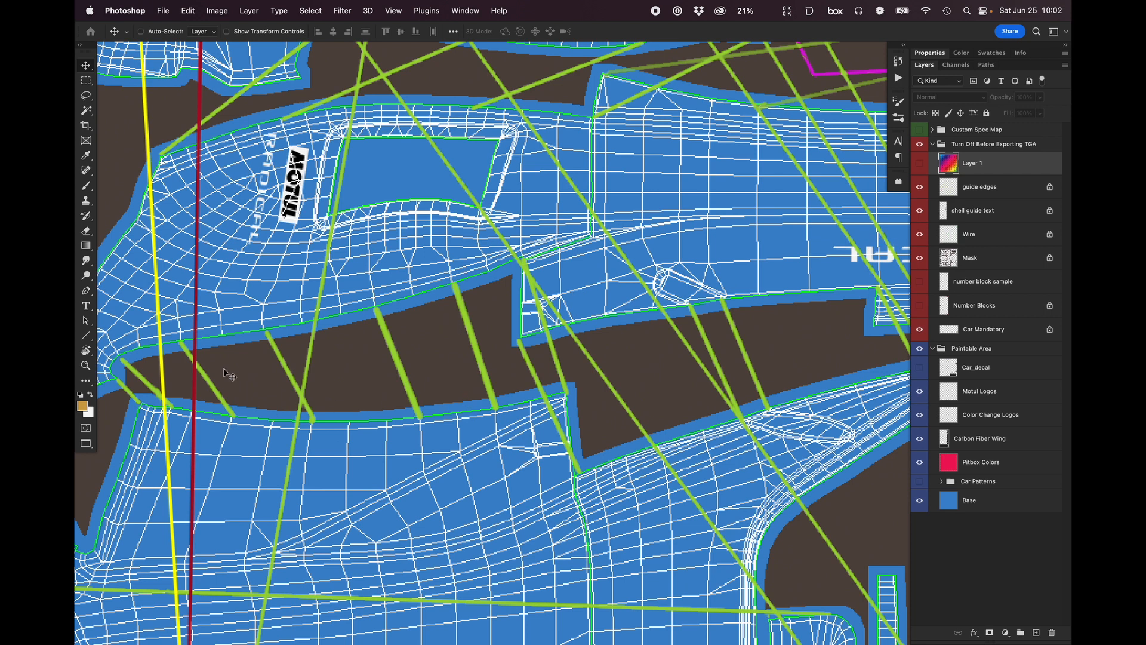
scroll(368, 318, "left", 3)
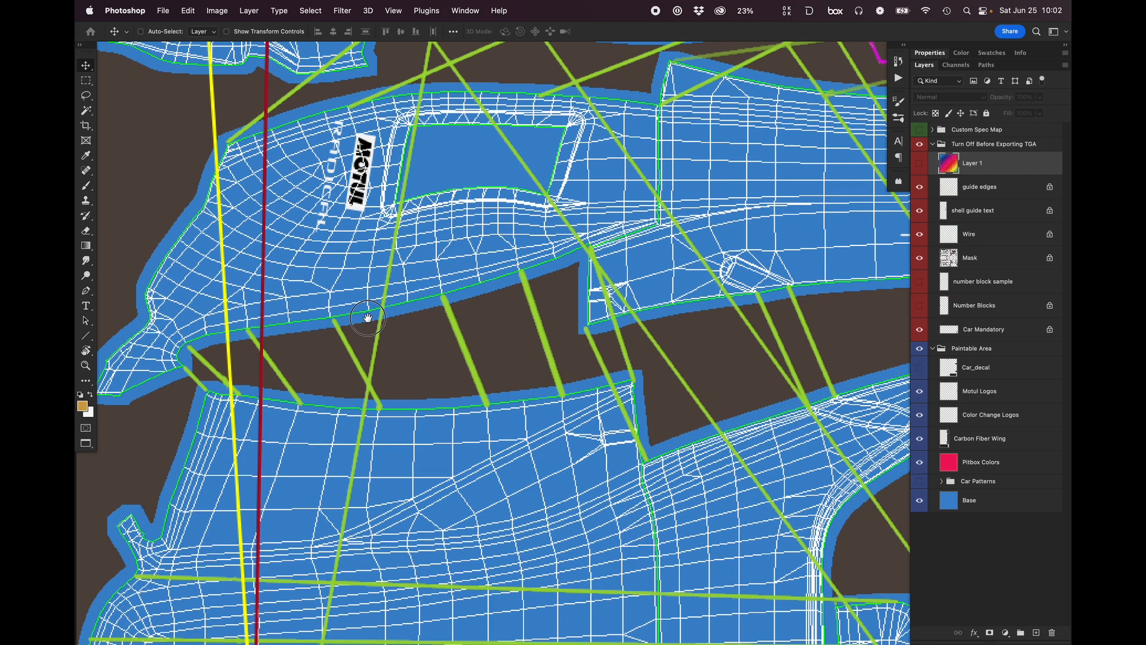
scroll(367, 317, "left", 1)
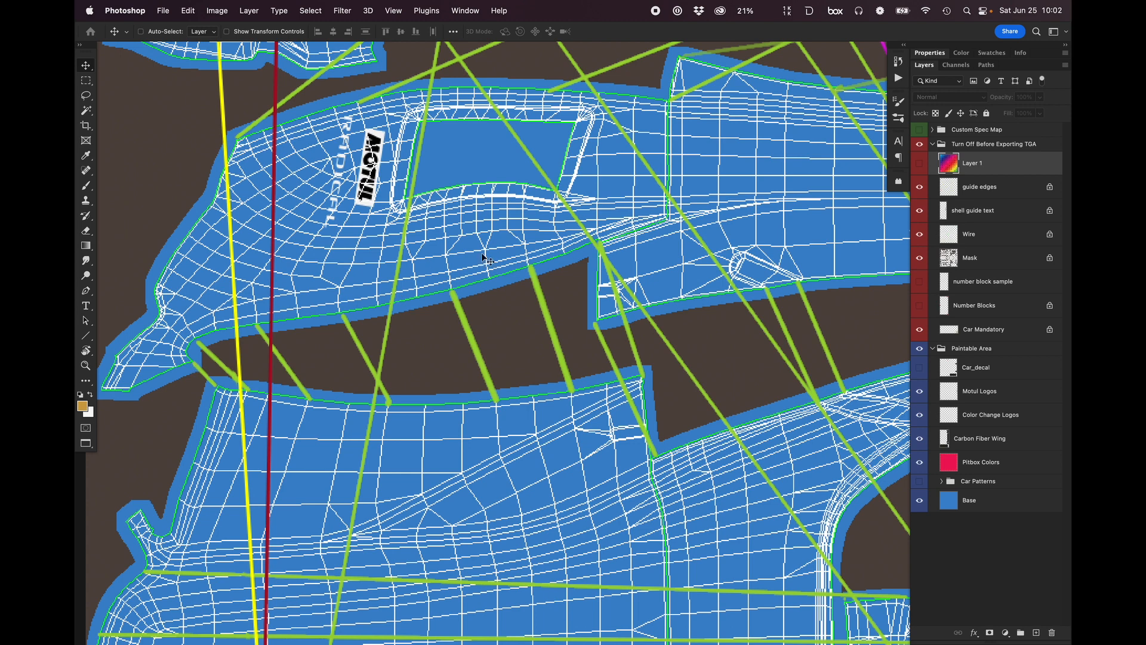
Show the number-and-letter grid, Layer 1, above the template.
left_click_drag(705, 319, 659, 317)
left_click(919, 163)
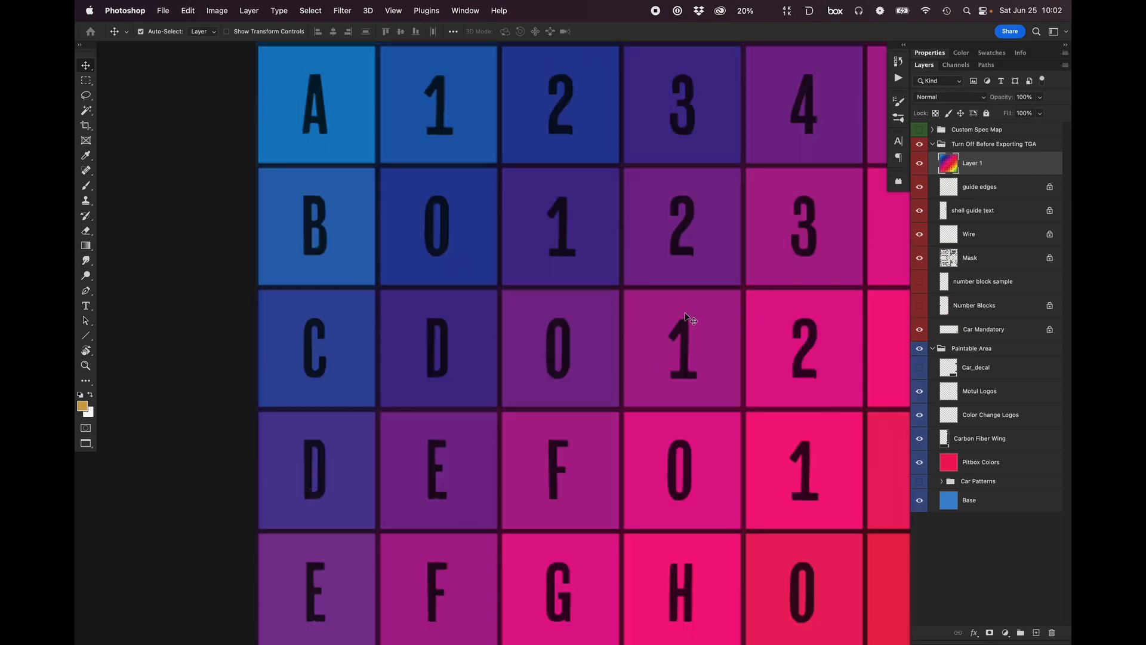
key("ctrl+t")
left_click_drag(618, 234, 561, 193)
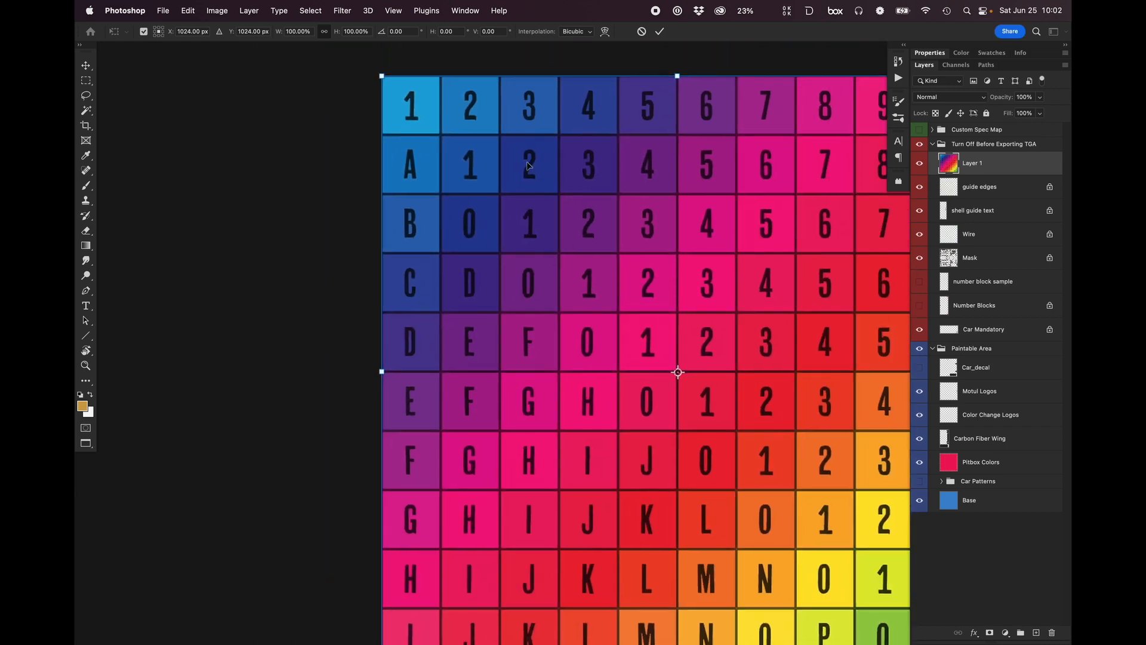
left_click_drag(385, 84, 569, 267)
key("Escape")
Convert the grid layer, Layer 1, to a smart object.
right_click(988, 170)
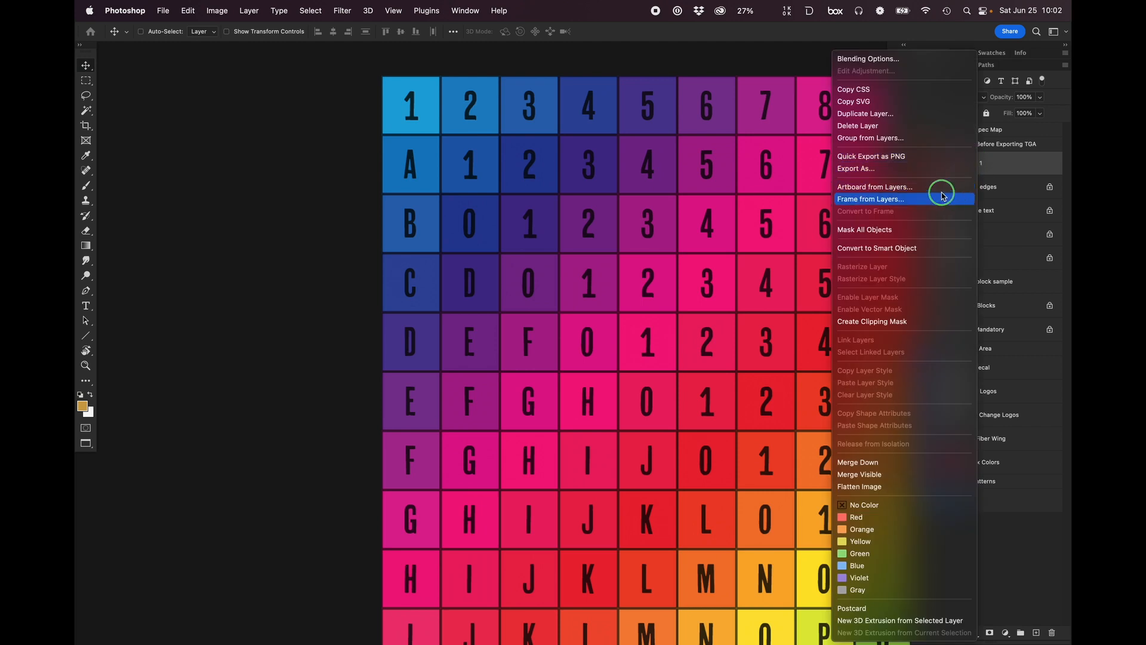
left_click(875, 248)
Scale the Layer 1 grid to about 47.9% around the canvas centre and rotate it 90 degrees.
key("super+t")
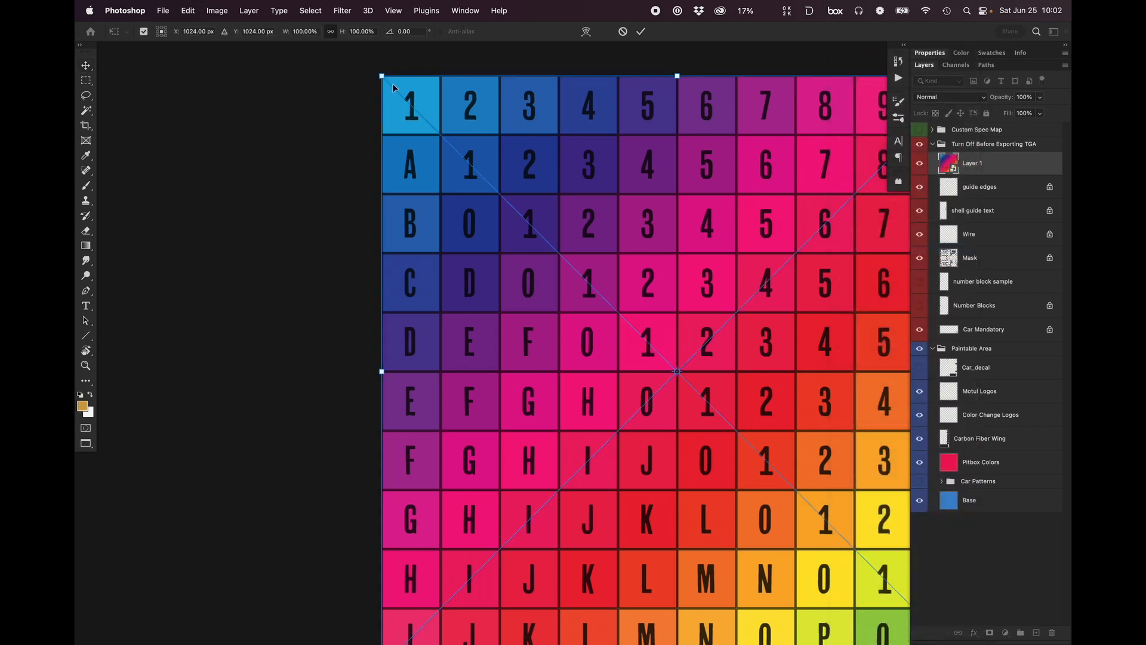
left_click_drag(383, 76, 536, 230)
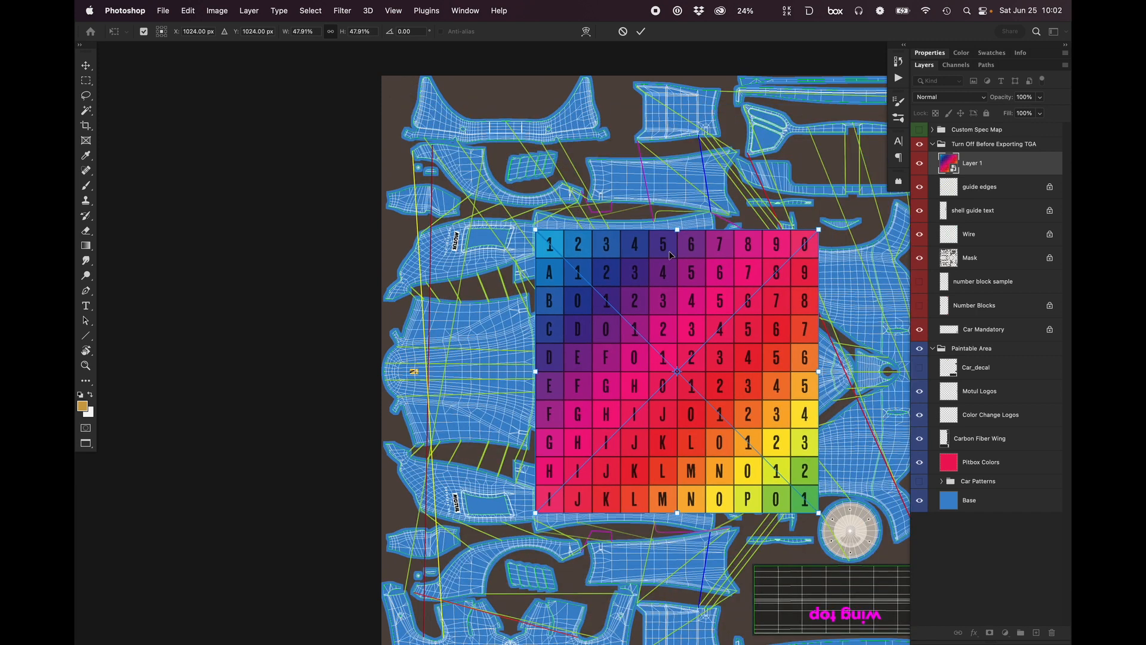
left_click_drag(677, 218, 877, 364)
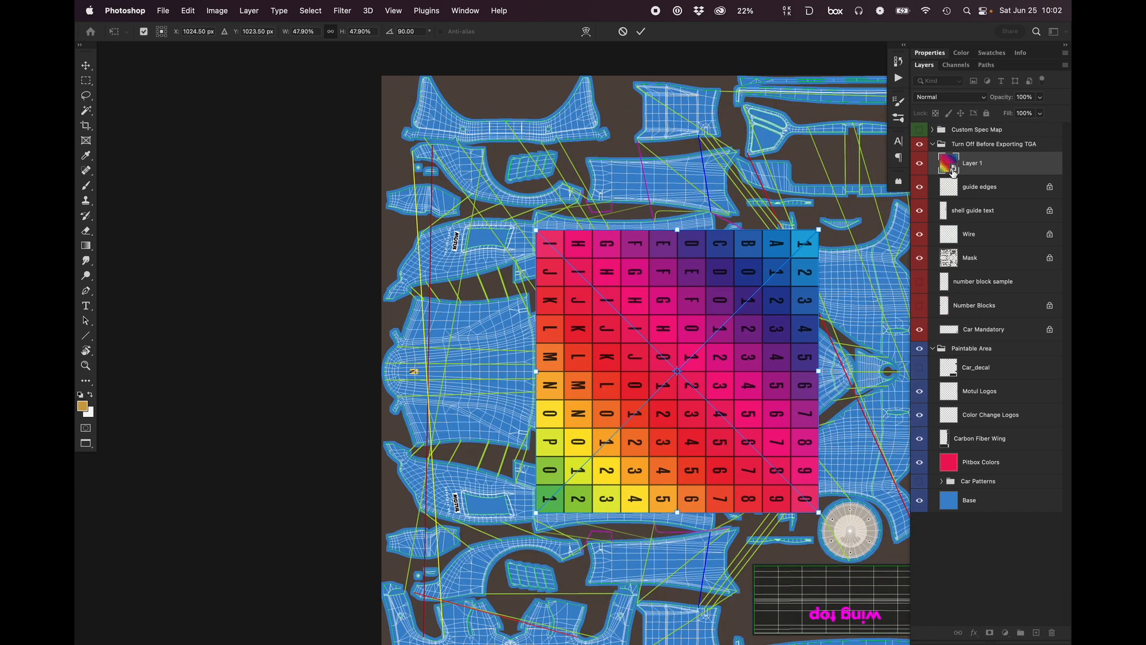
key("Return")
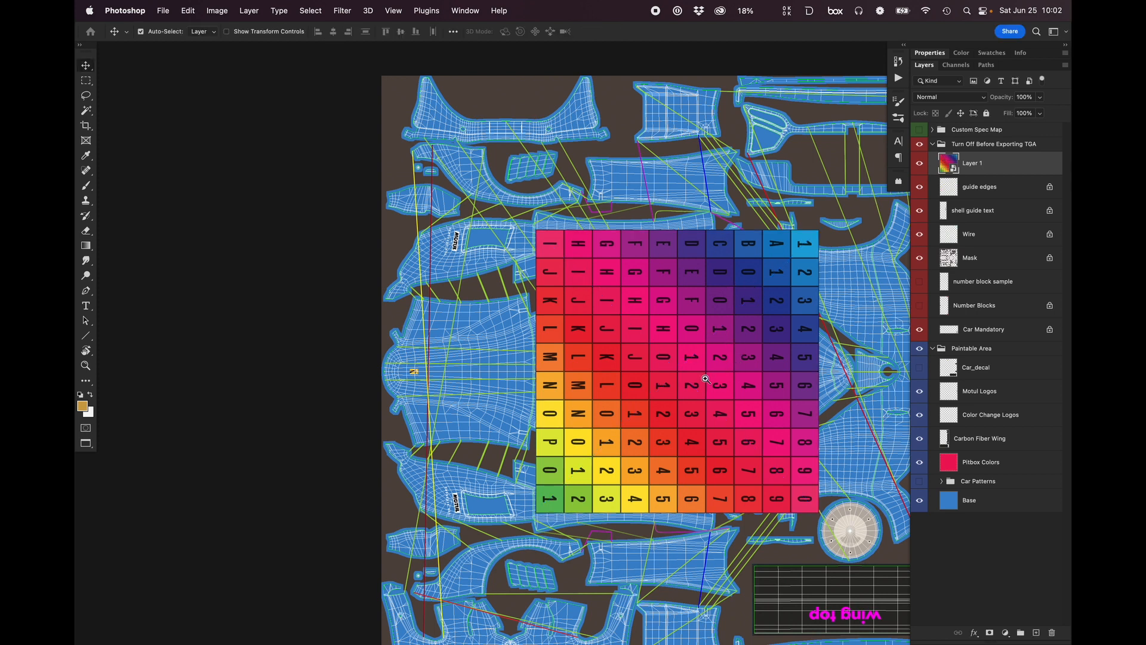
left_click(704, 378)
left_click_drag(761, 360, 714, 381)
left_click(745, 347, "alt")
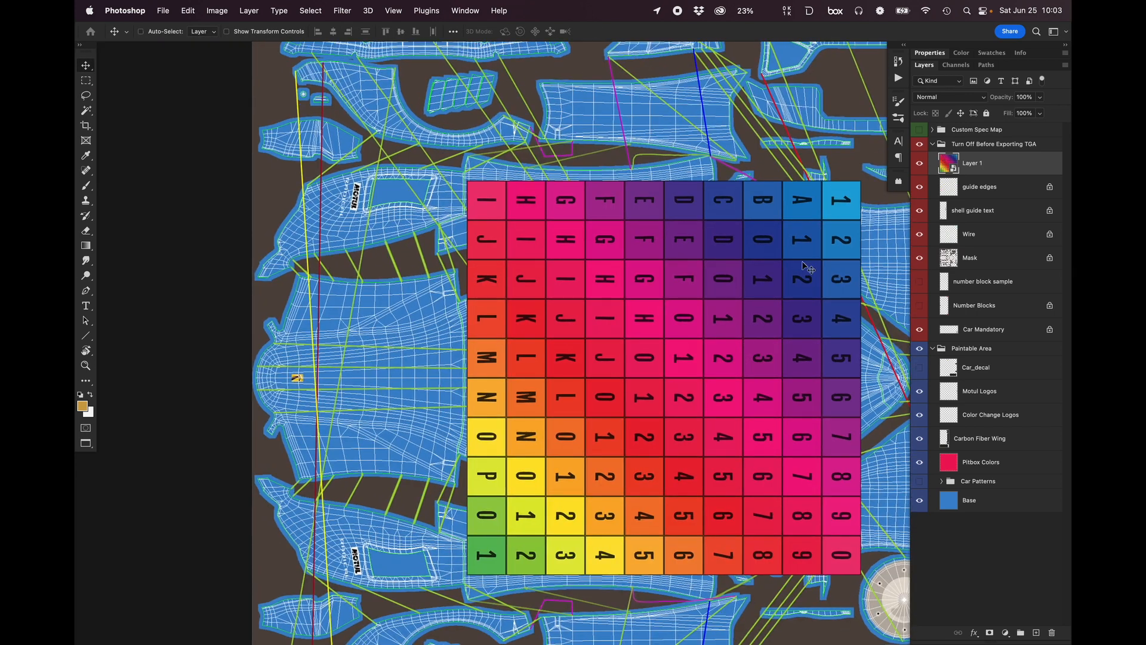
Scale the Layer 1 smart-object grid down to about 6.8% and back up to about 77.3% around its centre.
key("super+t")
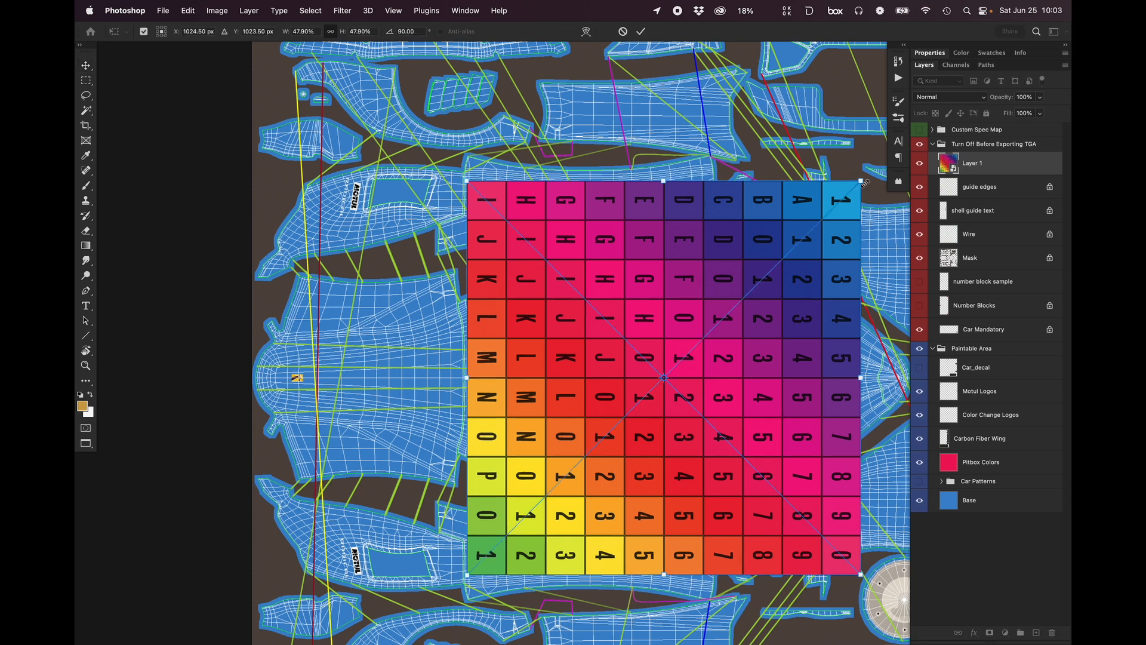
left_click_drag(860, 181, 907, 134)
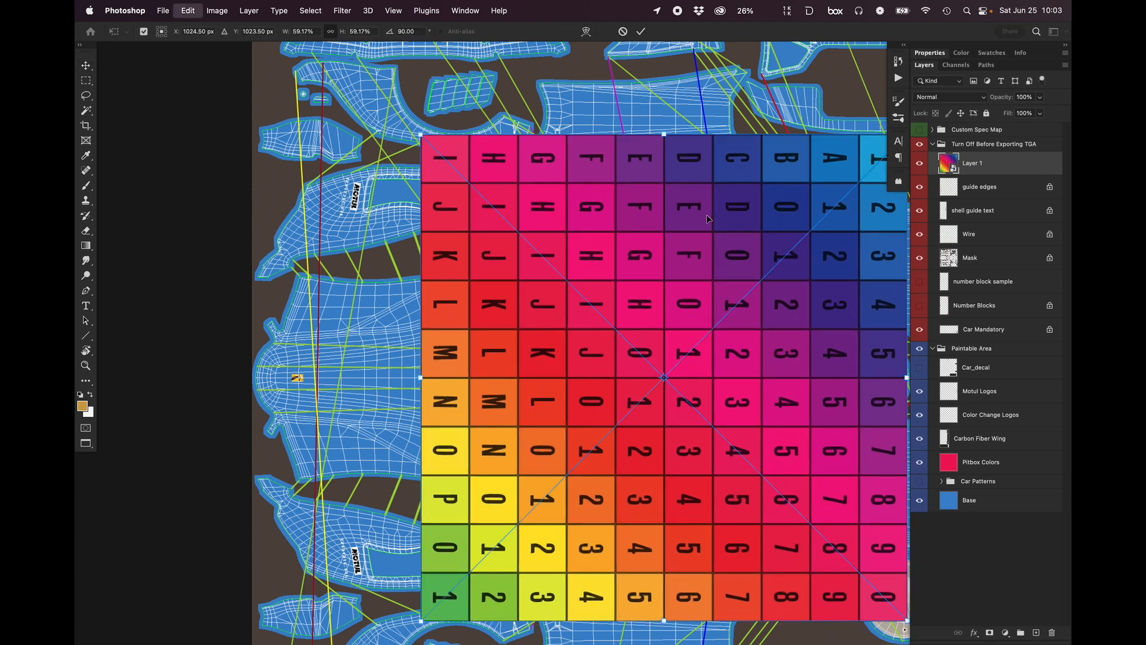
left_click_drag(421, 135, 635, 358)
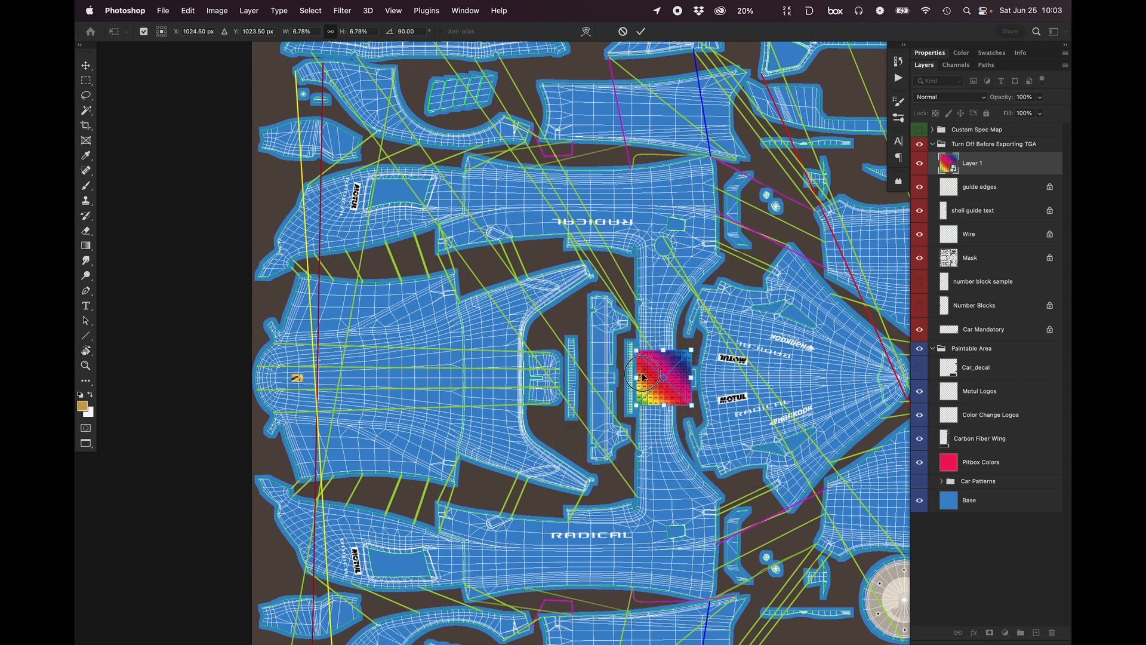
key("Escape")
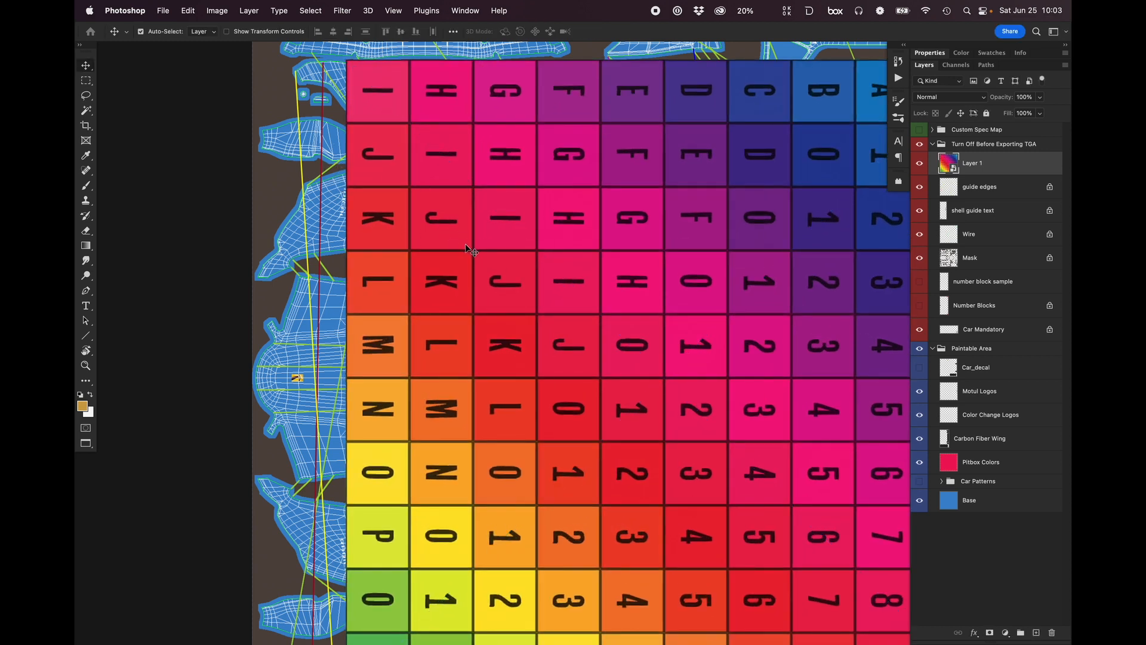
key("super")
key("super+t")
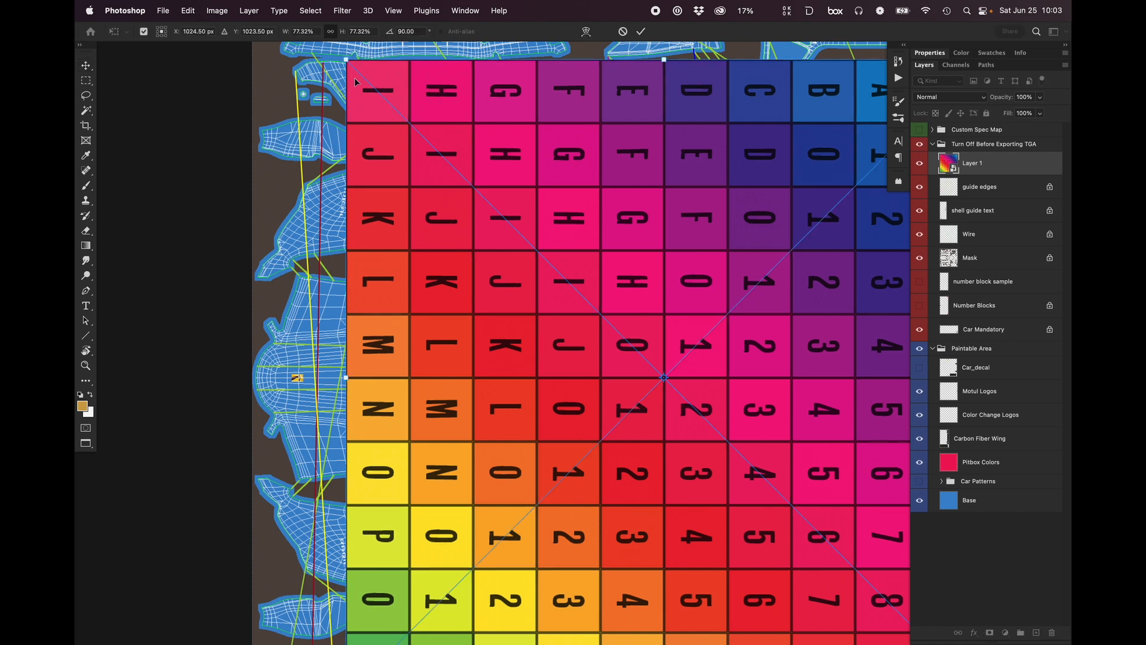
key("Escape")
Duplicate Layer 1, keeping only the copy visible, and rasterize the copy.
key("super+j")
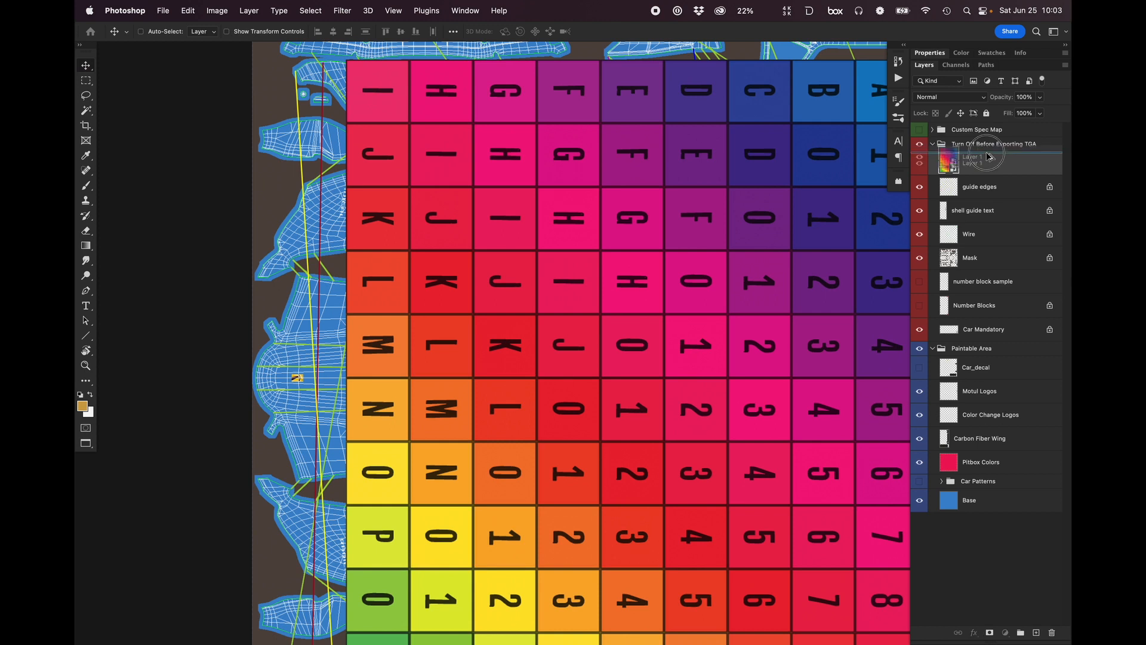
right_click(984, 166)
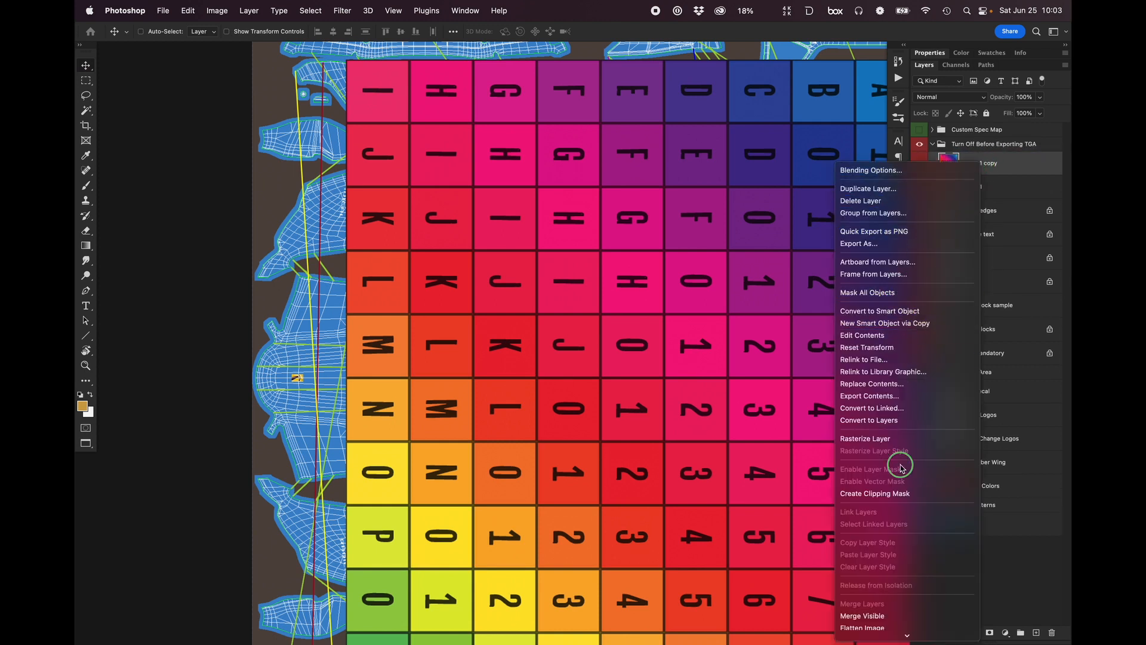
left_click(906, 444)
Shrink the rasterized Layer 1 copy strongly and enlarge it again to test how scaling affects its sharpness.
key("super+t")
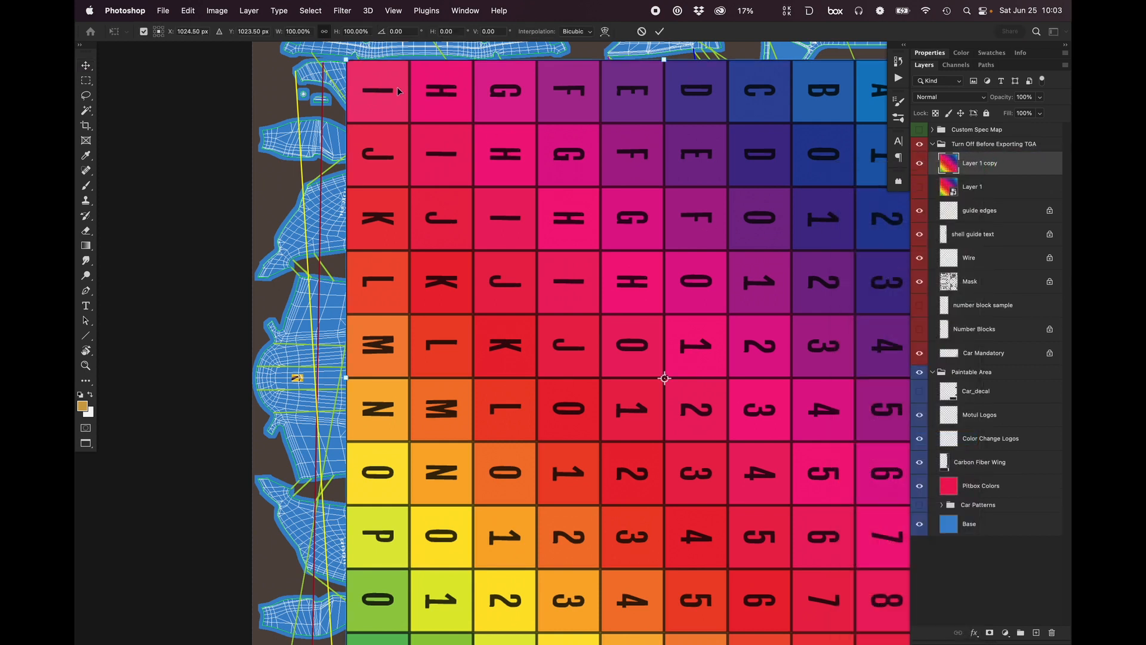
left_click_drag(353, 62, 244, 92)
key("Return")
key("super+t")
key("Return")
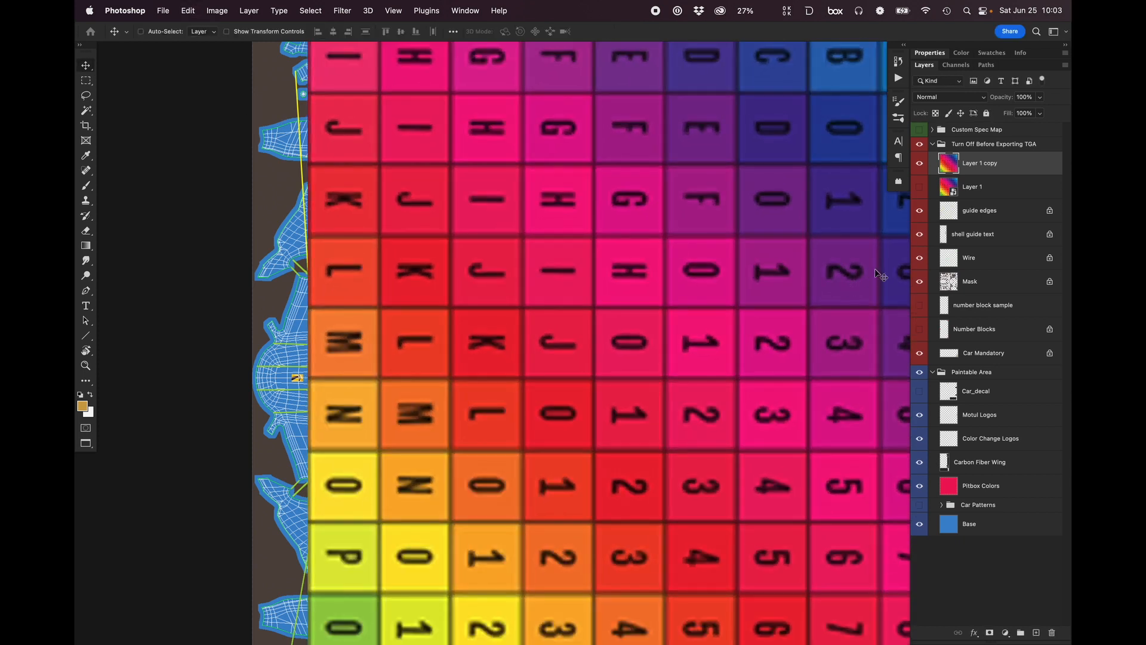
Delete the rasterized Layer 1 copy and show the original Layer 1 smart object.
key("super+minus")
left_click(1052, 633)
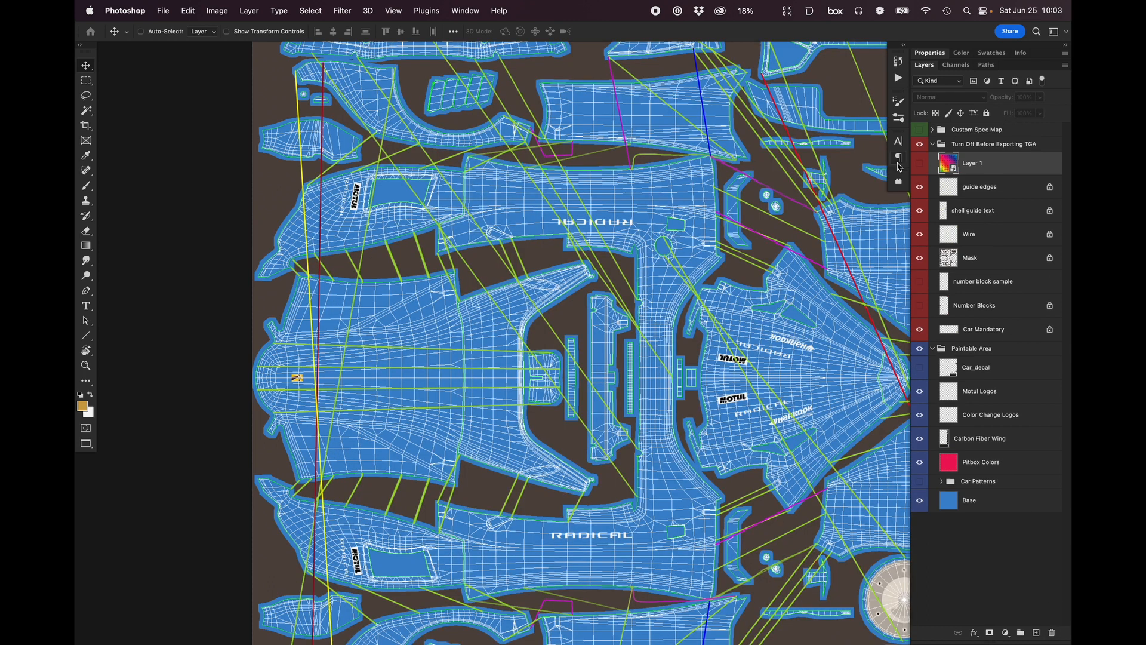
left_click(919, 162)
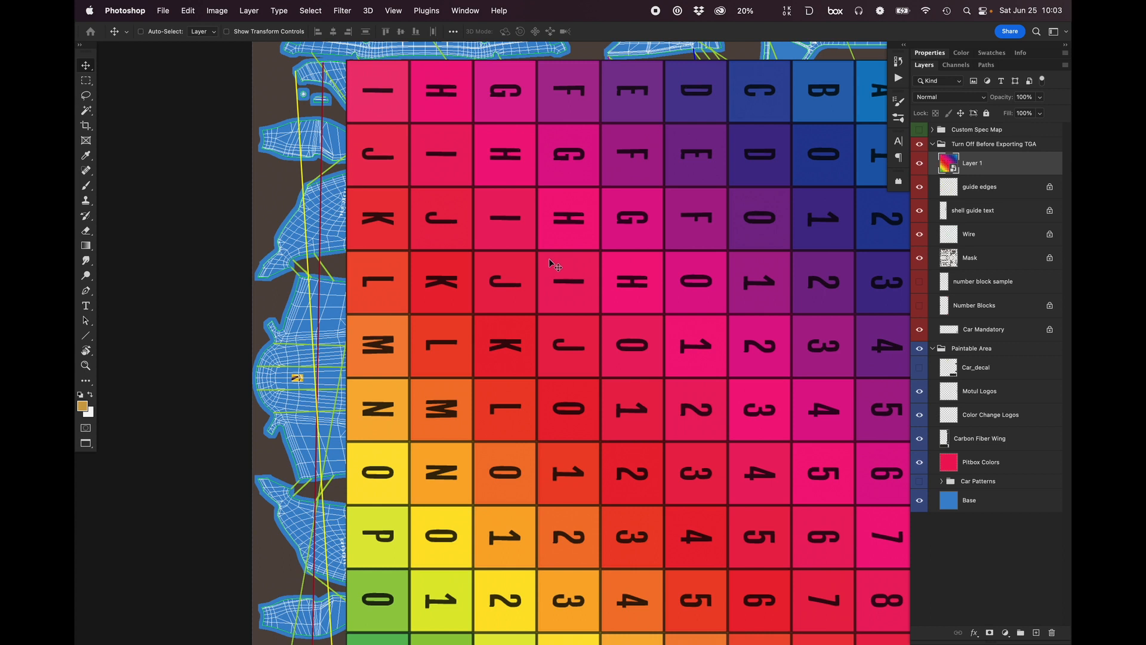
Scale the Layer 1 grid to about 30% and move it over the nose panel.
key("super+t")
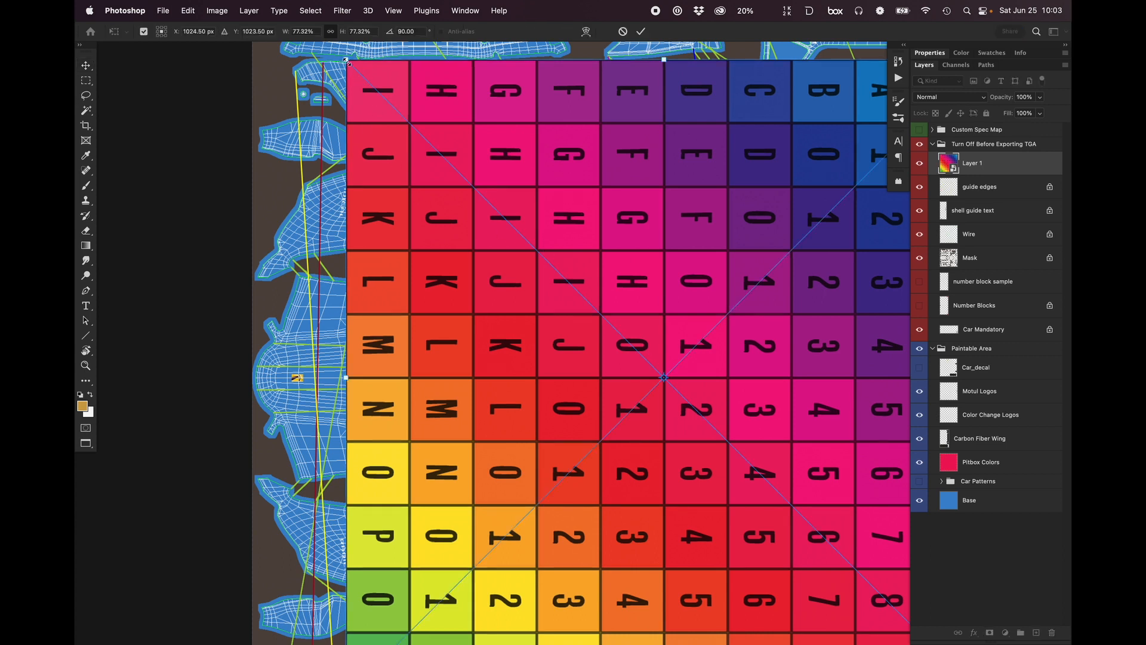
left_click_drag(346, 60, 541, 254)
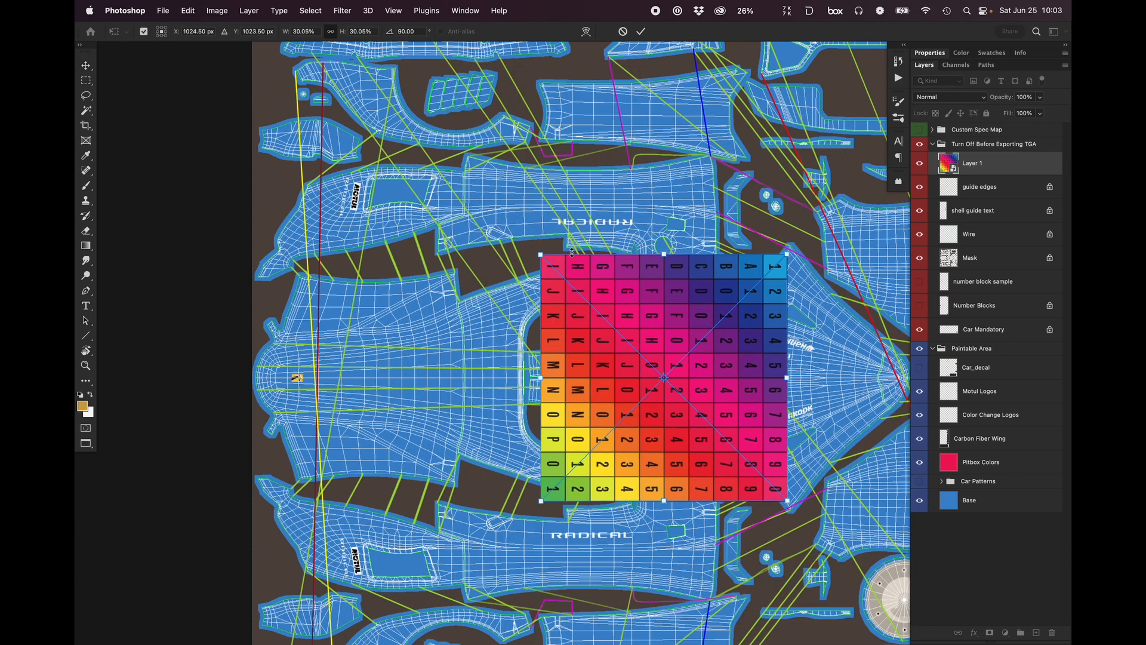
left_click_drag(733, 316, 511, 318)
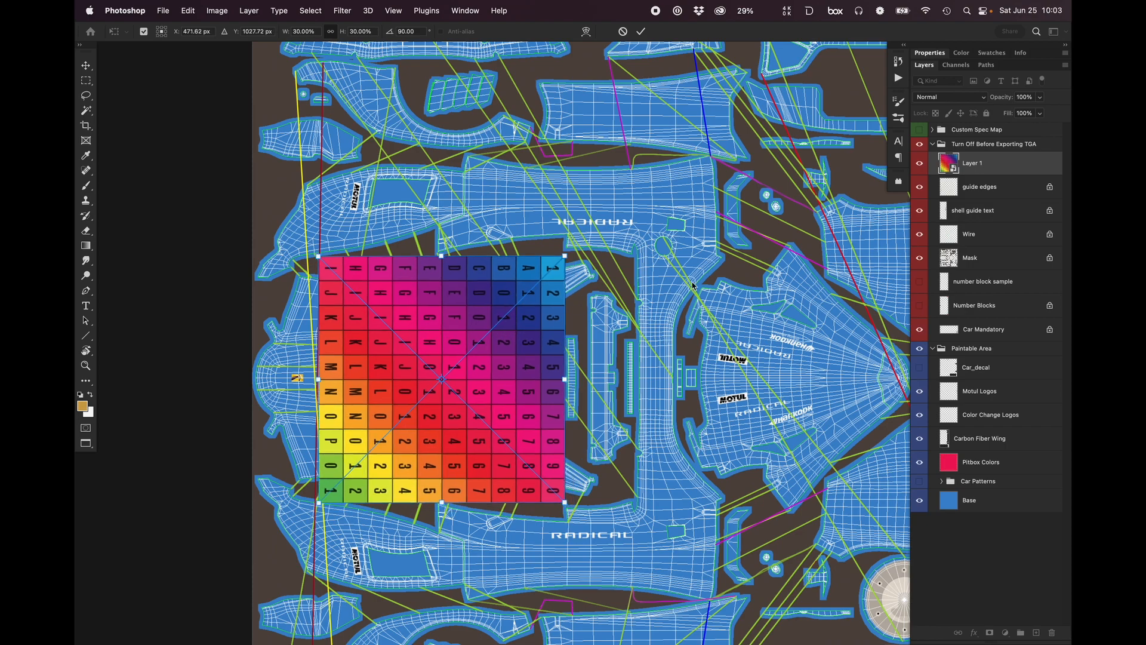
Rotate the canvas view to -90 degrees so the grid and nose panel read upright.
left_click(89, 350)
left_click_drag(678, 287, 513, 230)
left_click_drag(651, 437, 543, 245)
left_click_drag(461, 257, 545, 304)
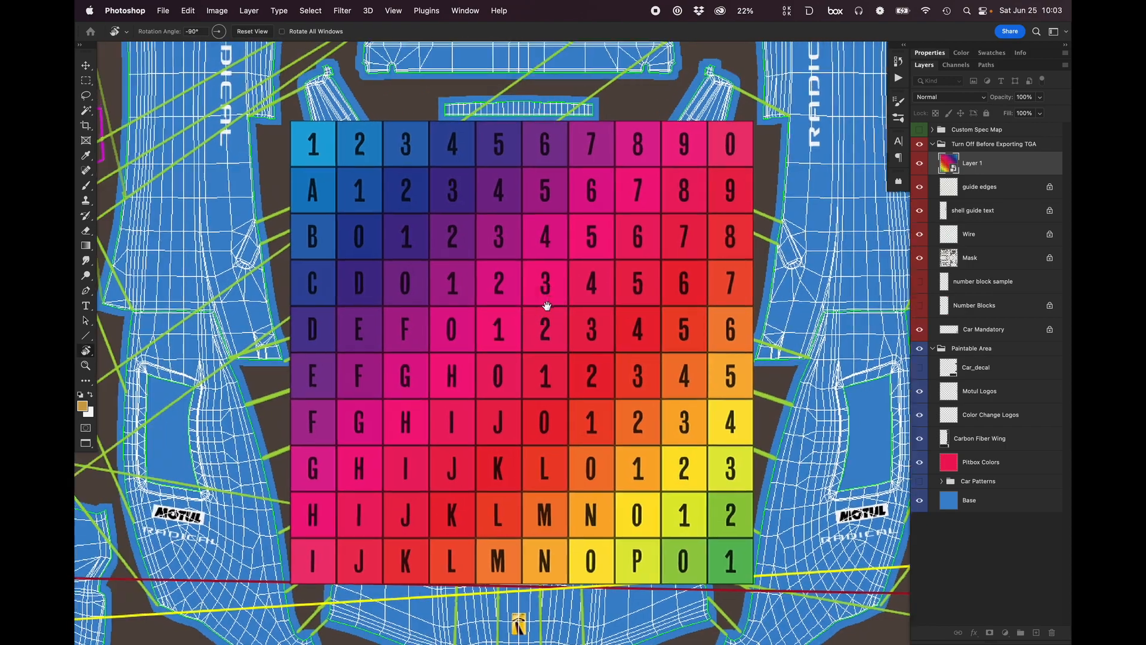
key("v")
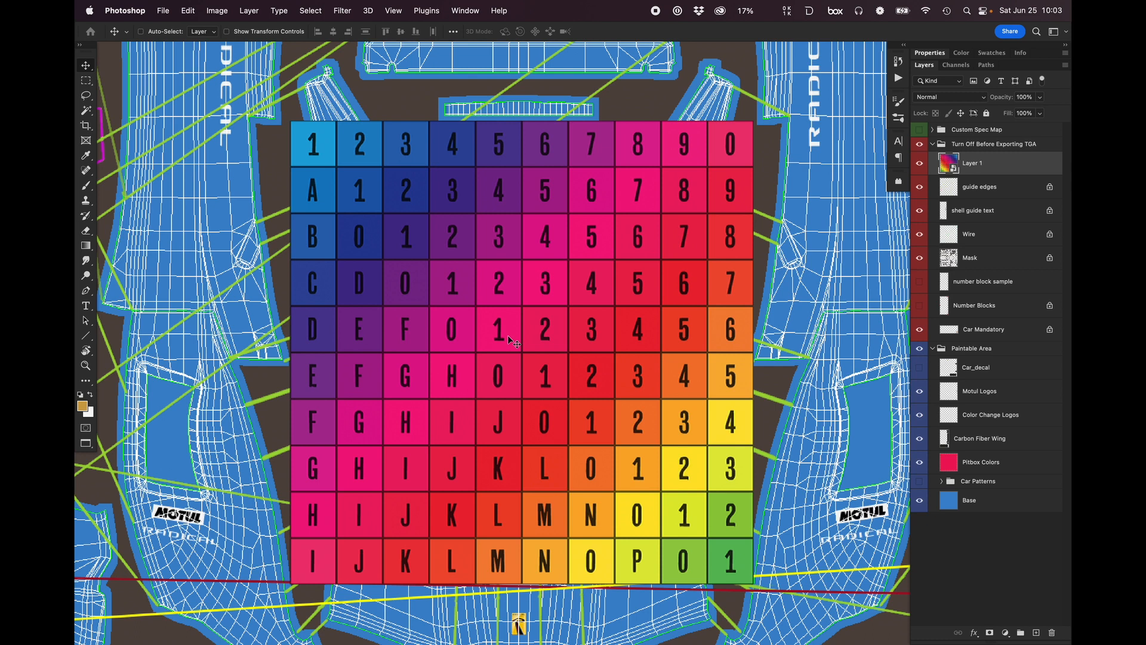
Enlarge the Layer 1 grid to about 38.9% around its centre over the nose panel.
key("super+t")
left_click_drag(753, 120, 839, 73)
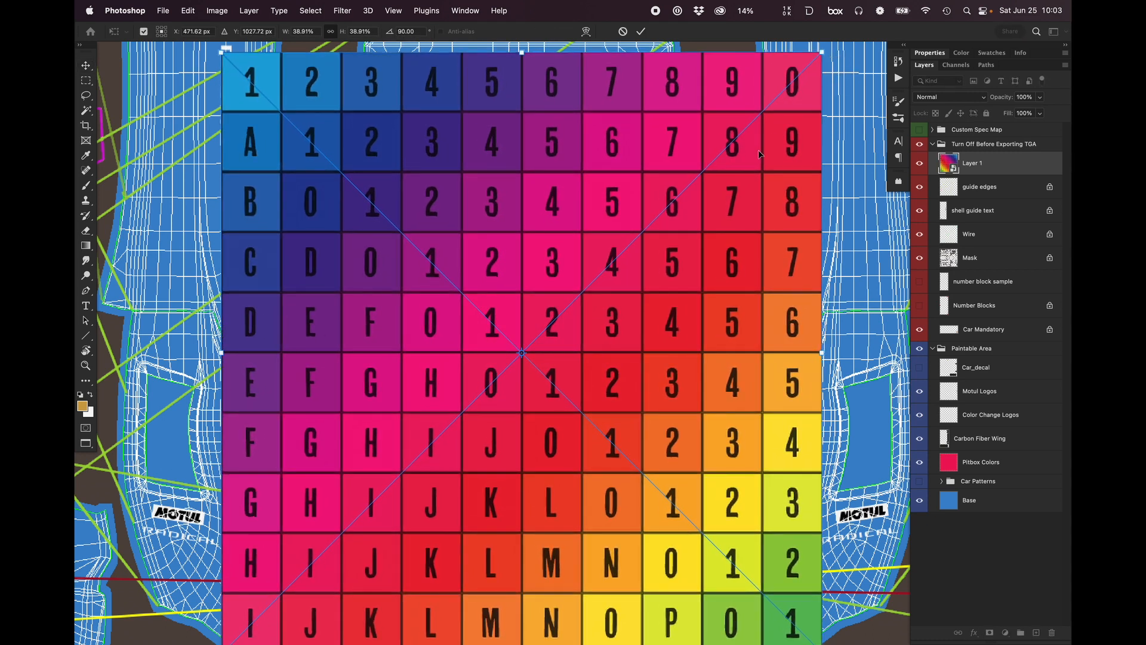
key("Return")
left_click_drag(789, 167, 733, 236)
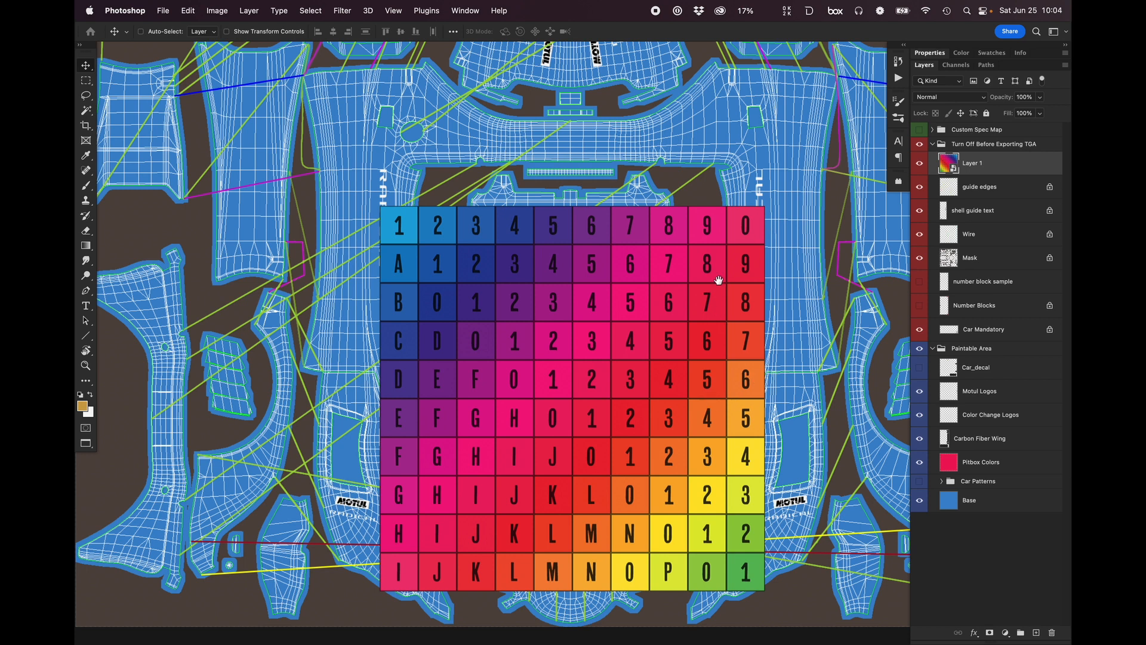
left_click_drag(719, 281, 710, 288)
scroll(732, 284, "down", 1)
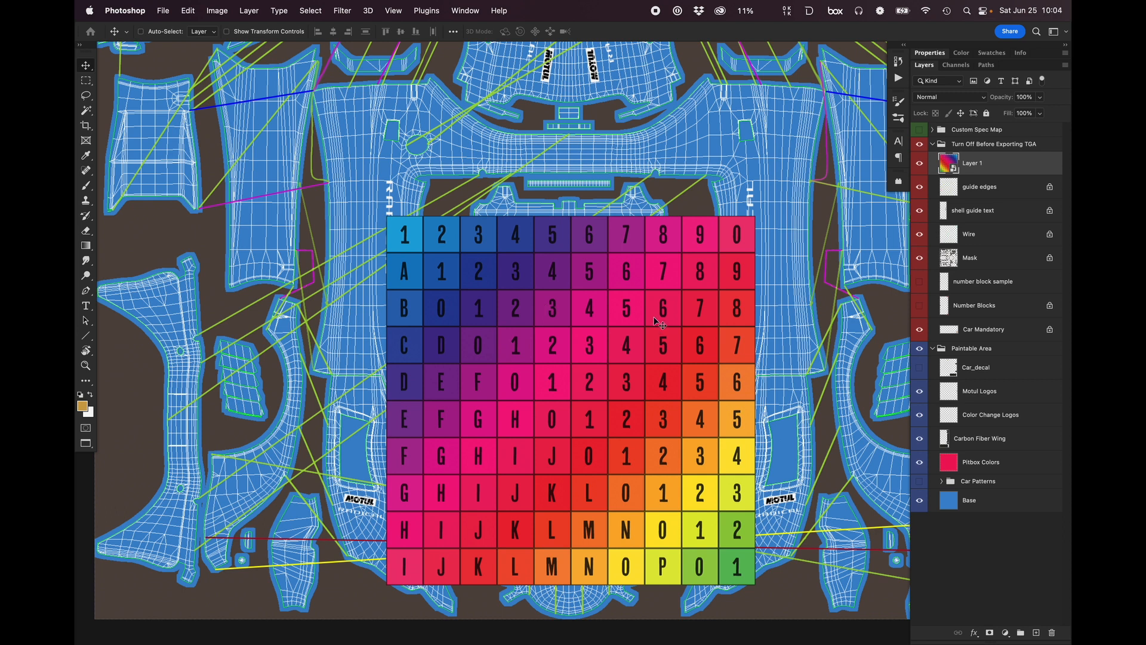
Shift the Layer 1 grid further toward the nose tip, enlarge it slightly and align it centrally over the nose panel.
scroll(632, 319, "up", 2)
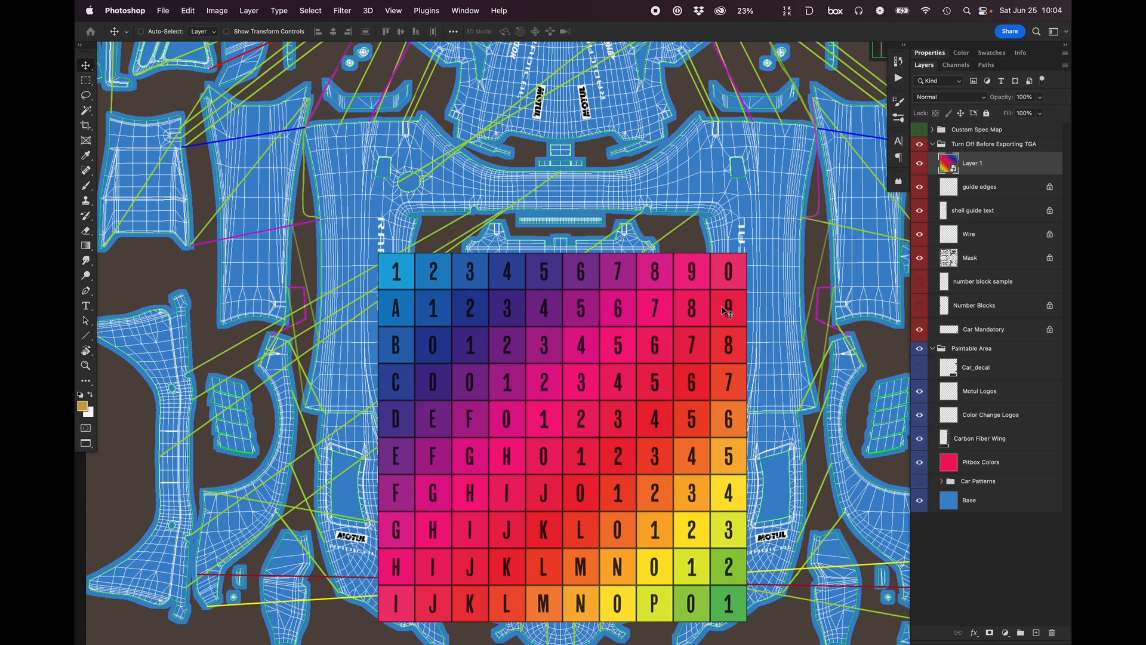
scroll(605, 326, "up", 3)
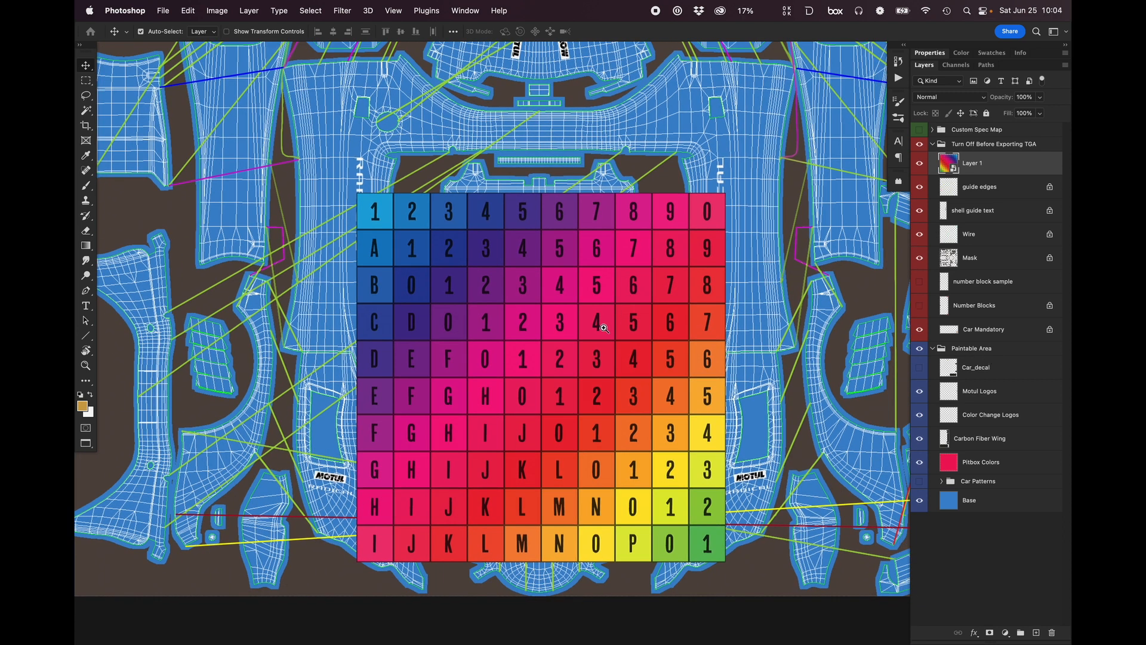
scroll(633, 375, "down", 2)
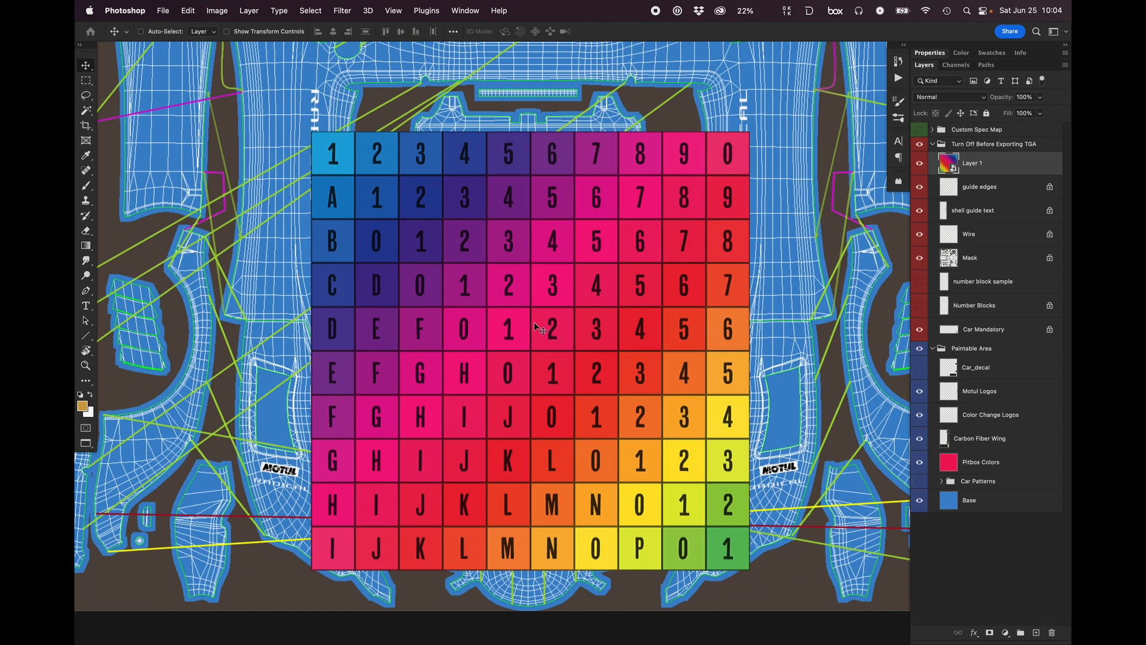
scroll(538, 329, "up", 2)
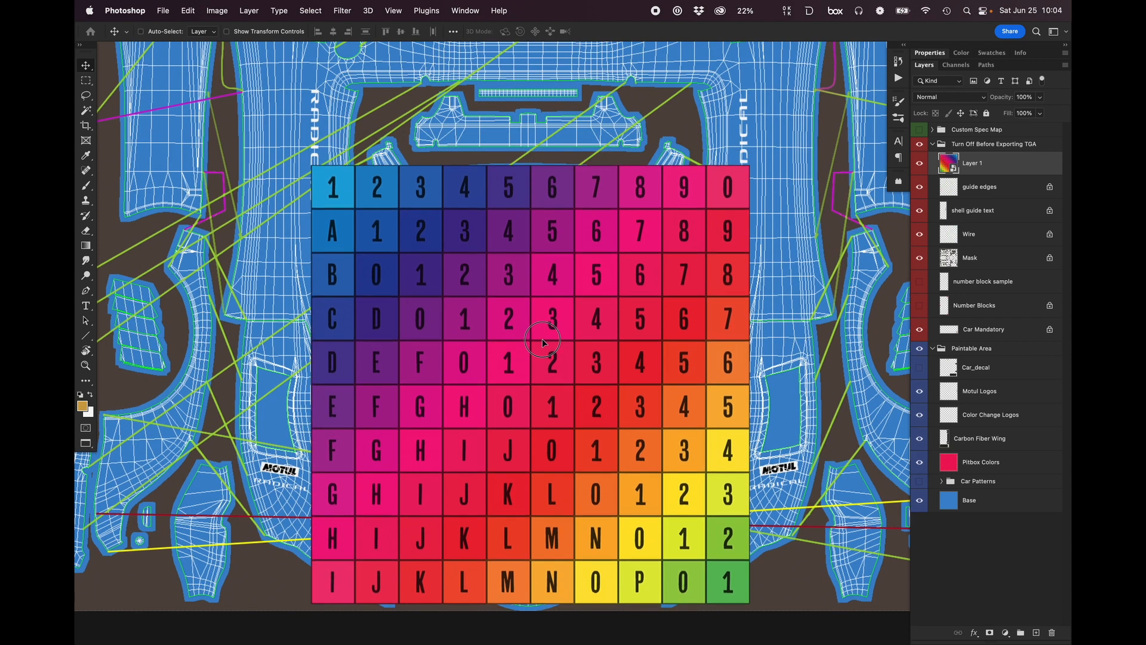
key("ctrl+t")
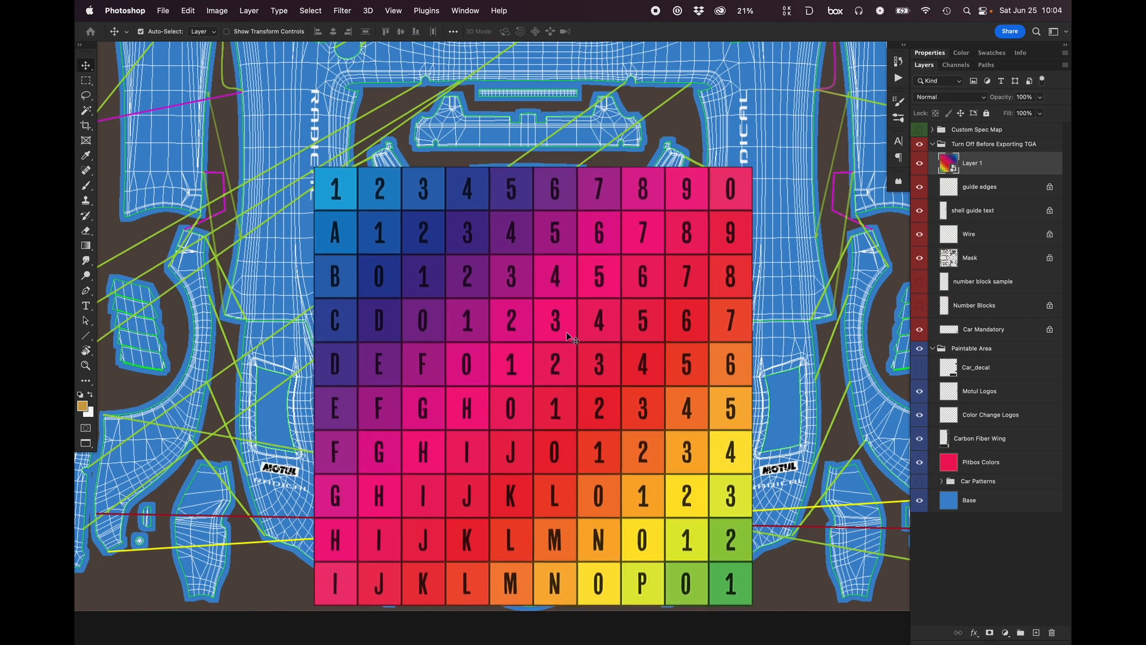
left_click_drag(754, 163, 764, 149)
key("Return")
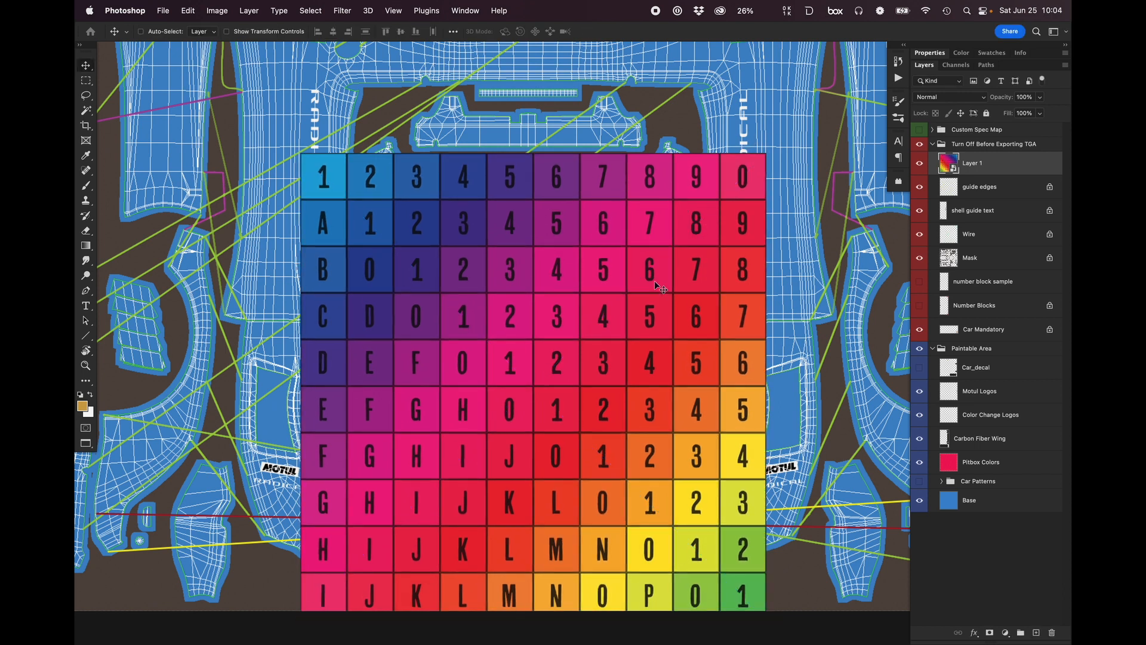
mouse_move(646, 375)
left_mouse_down()
mouse_move(650, 363)
mouse_move(647, 392)
mouse_move(649, 366)
left_mouse_up()
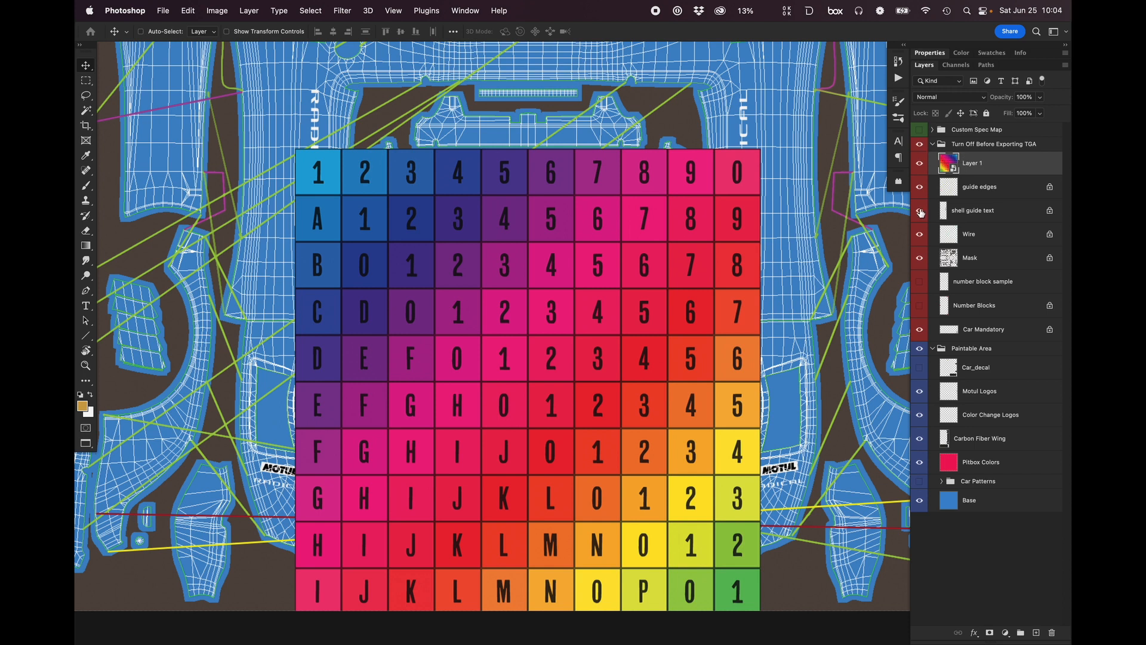
Hide the guide edges layer and place Layer 1 directly beneath the Wire layer.
left_click(920, 192)
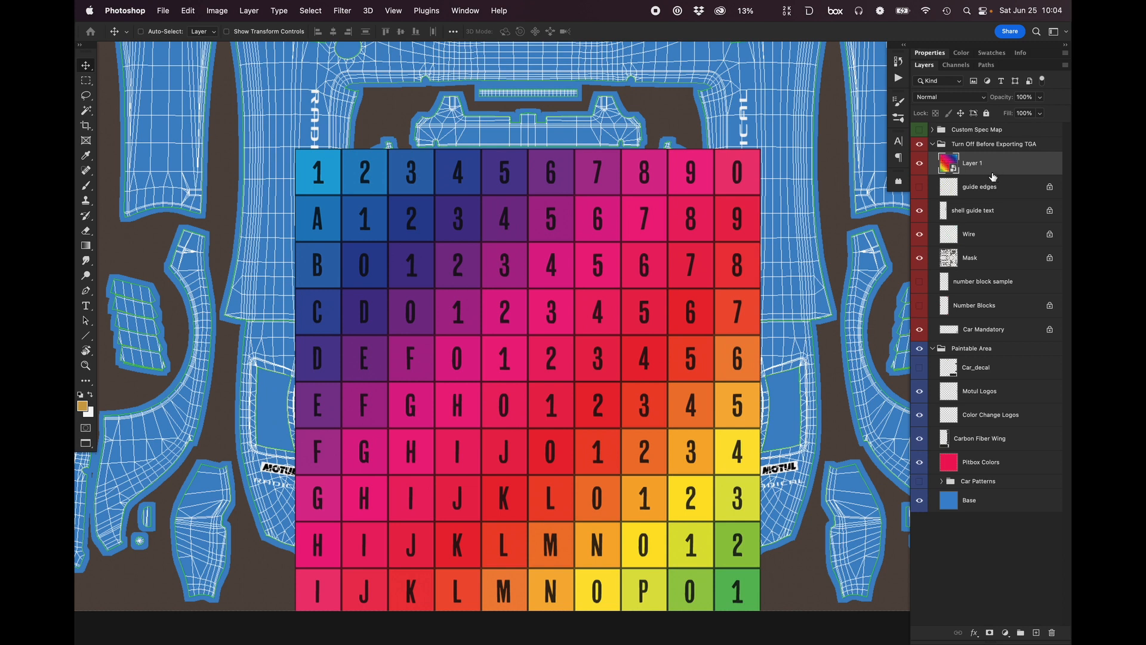
left_click_drag(993, 177, 973, 227)
Reduce the Wire layer's opacity to 47%.
left_click(1041, 97)
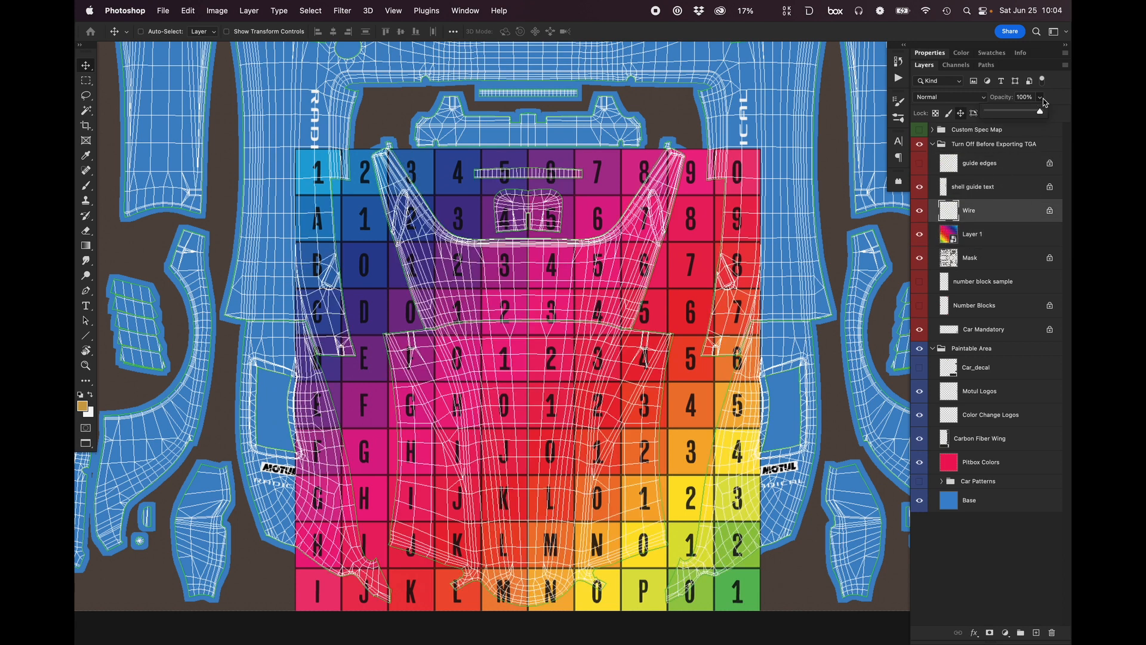
left_click_drag(1040, 111, 1008, 104)
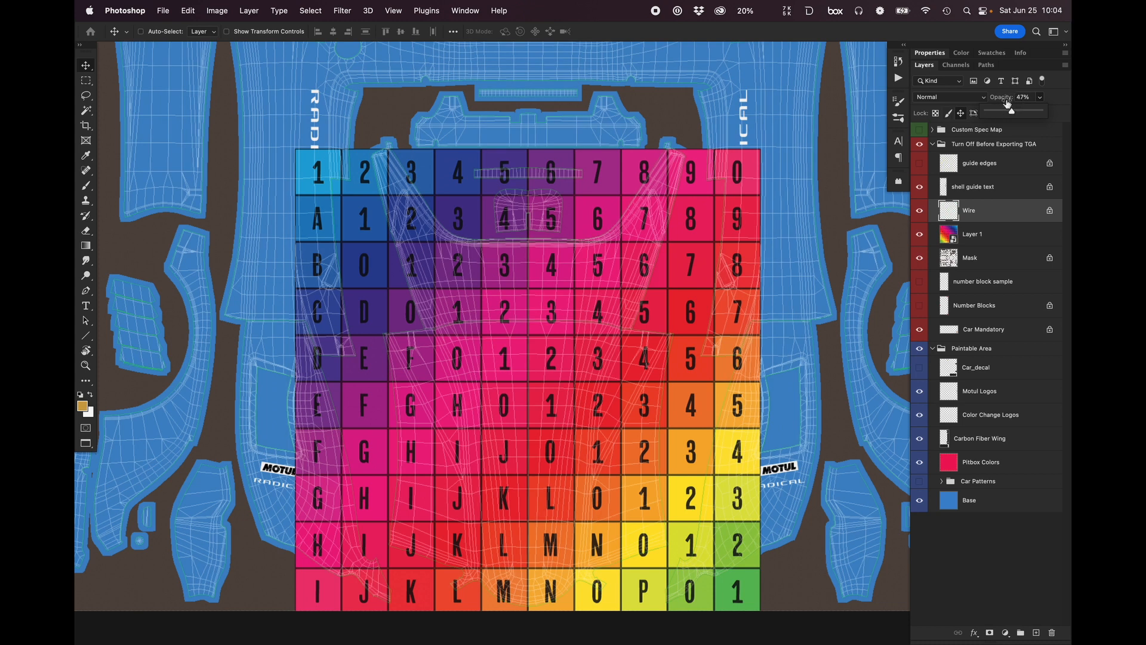
Save a Targa copy at 24 bits/pixel in the test folder, replacing Radical SR10 template.tga.
key("super+alt+s")
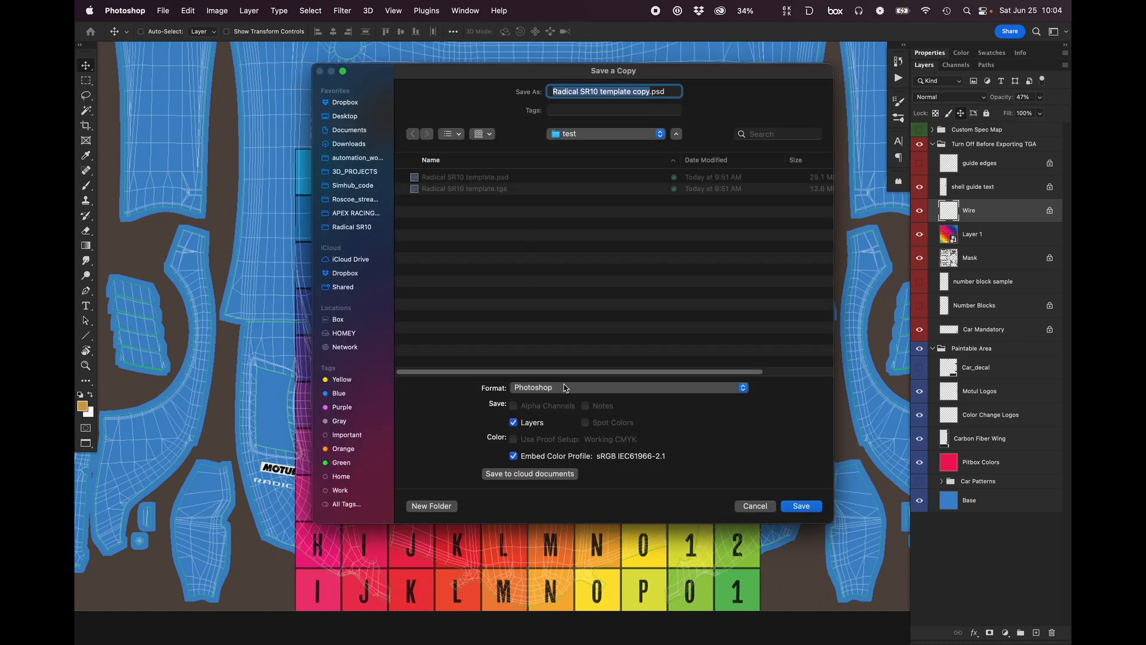
left_click(565, 388)
left_click(576, 618)
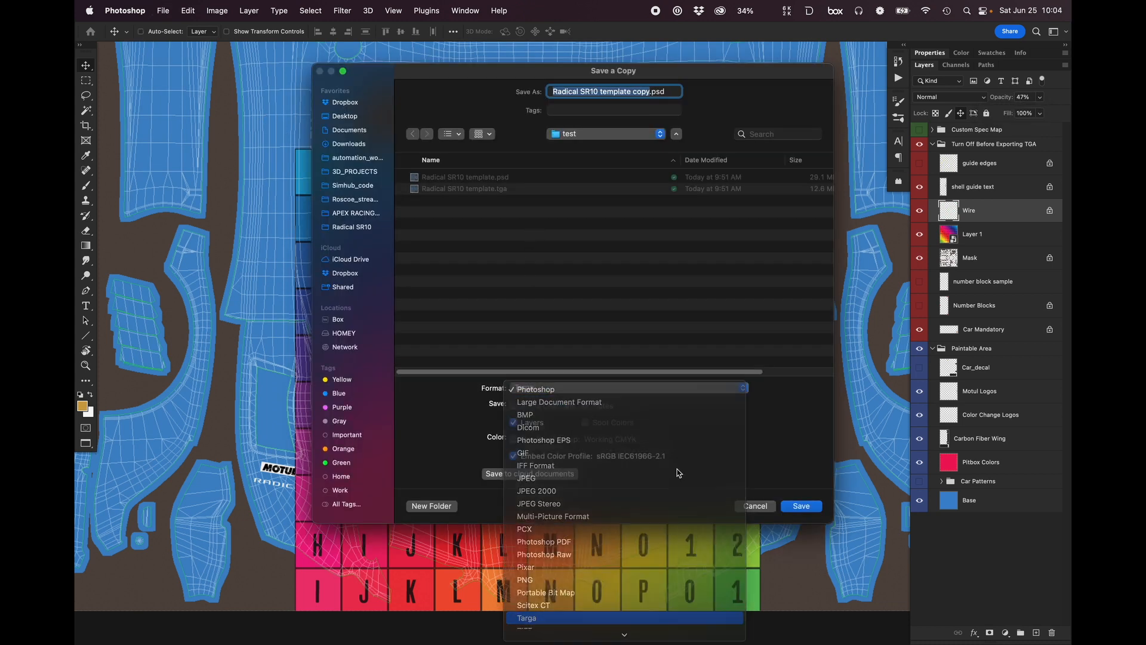
left_click(488, 191)
left_click(801, 505)
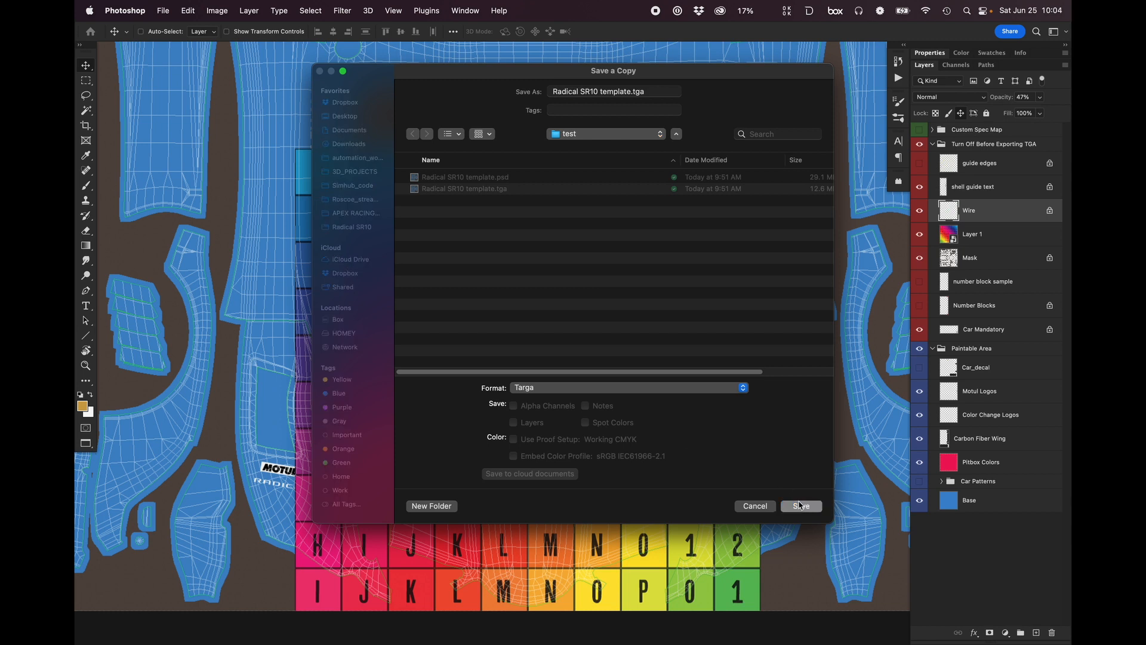
left_click(615, 357)
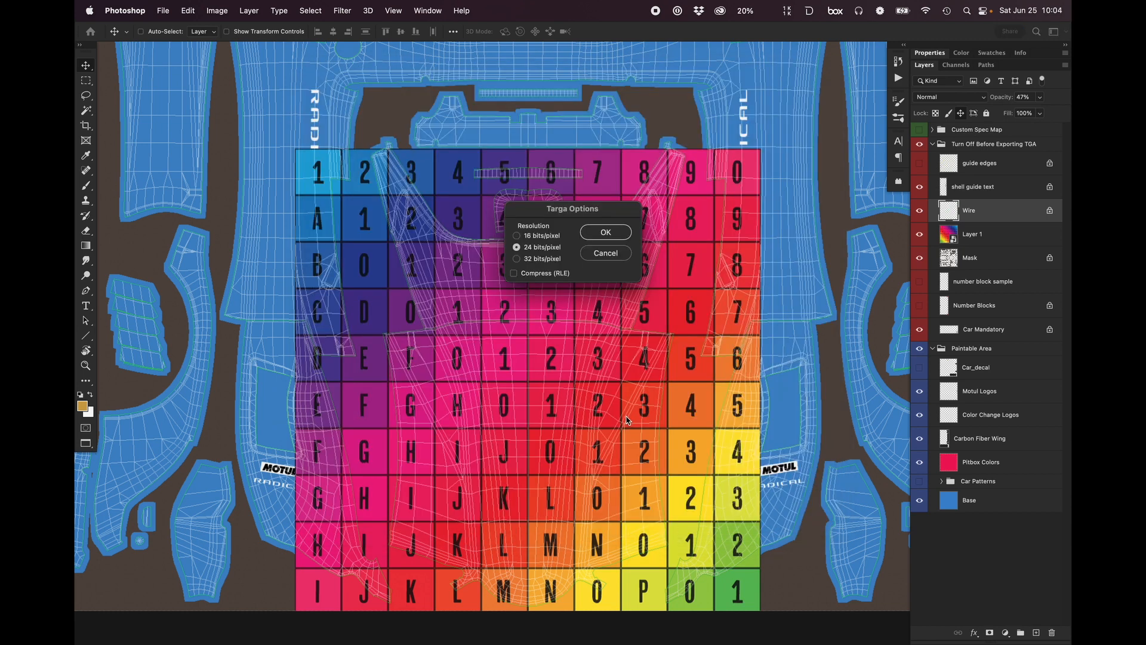
left_click(621, 233)
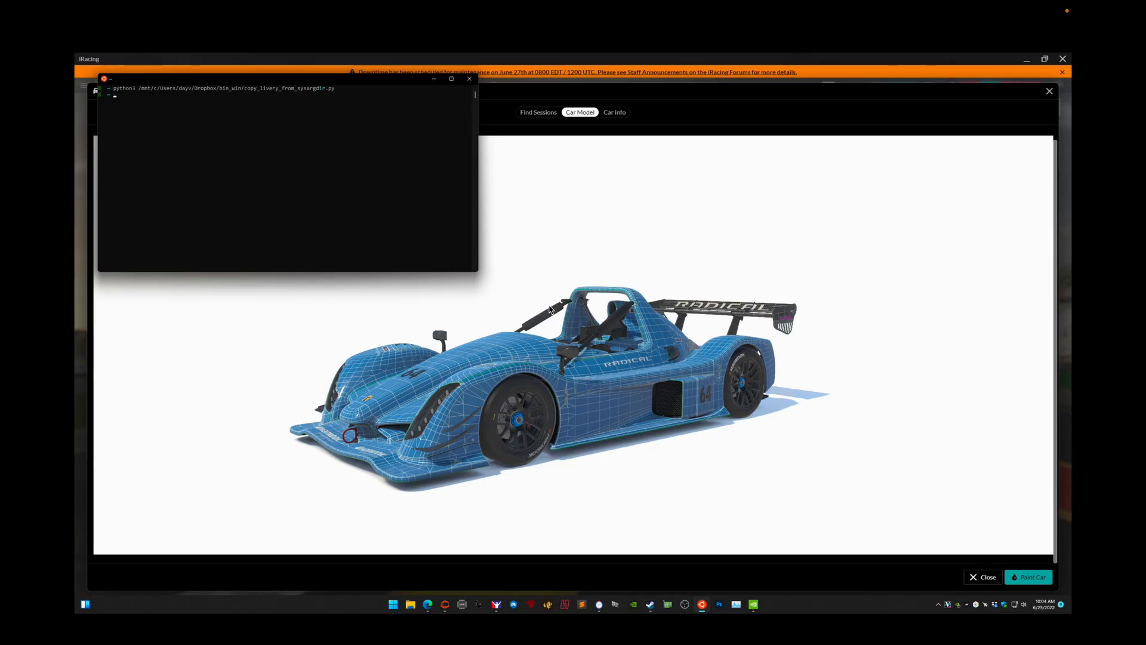
Switch to the terminal over iRacing and rerun the copy_livery_from_sysargdir.py script with python3.
key("Up")
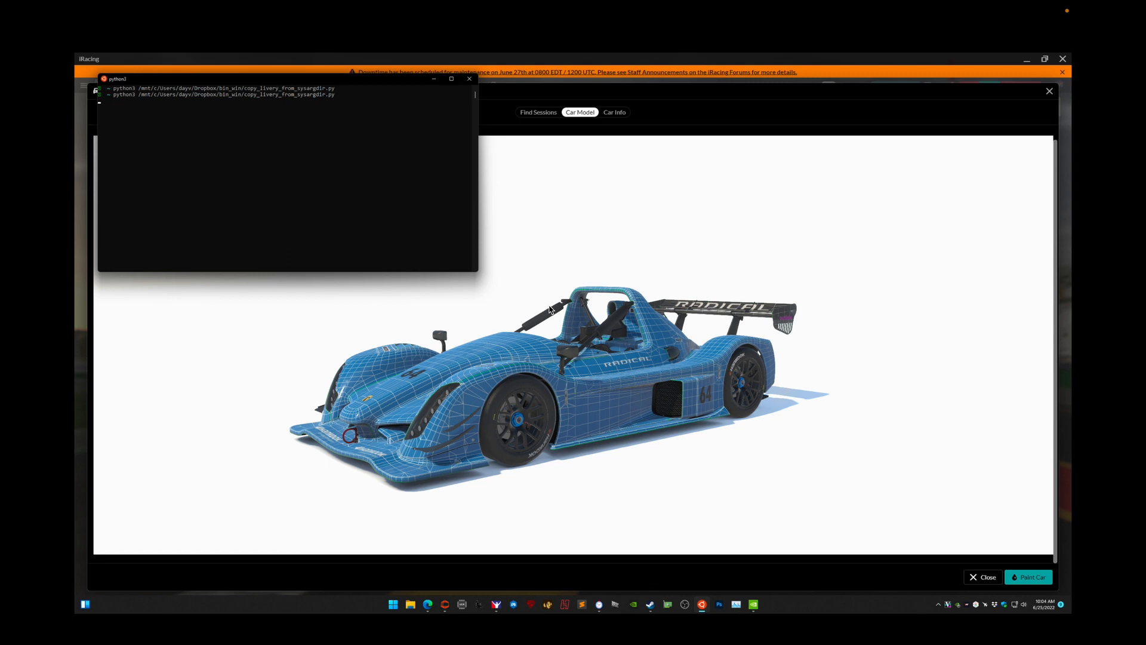
Examine the Radical SR10 model in iRacing from the front and above, closing in on the number grid across the hood and fenders.
left_click(567, 229)
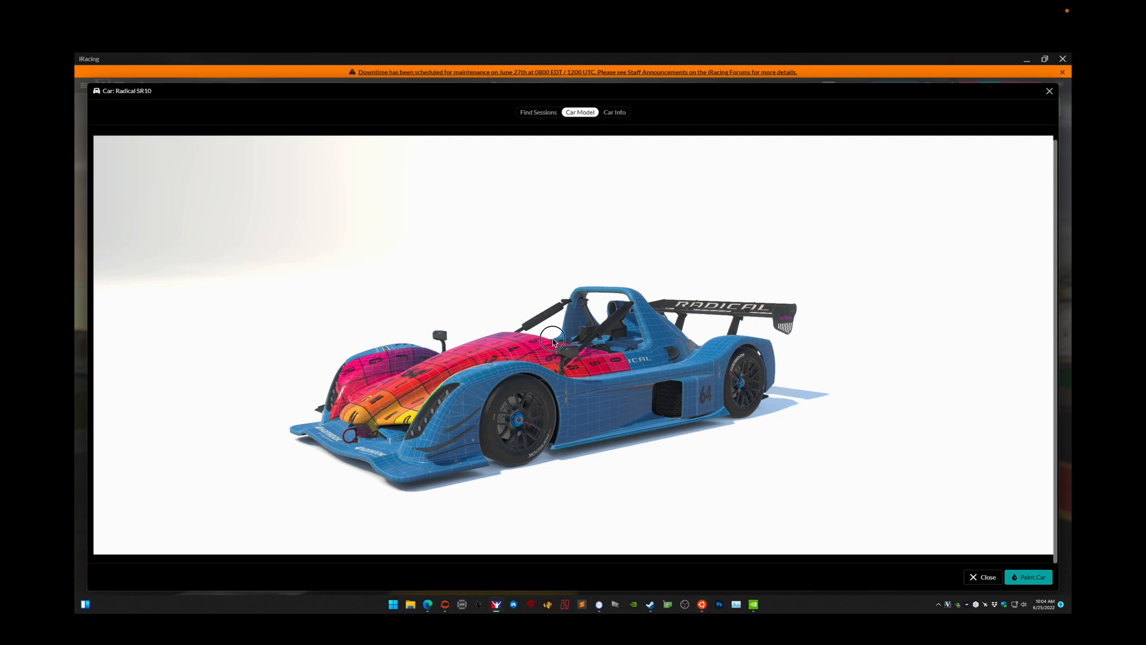
left_click_drag(566, 305, 553, 342)
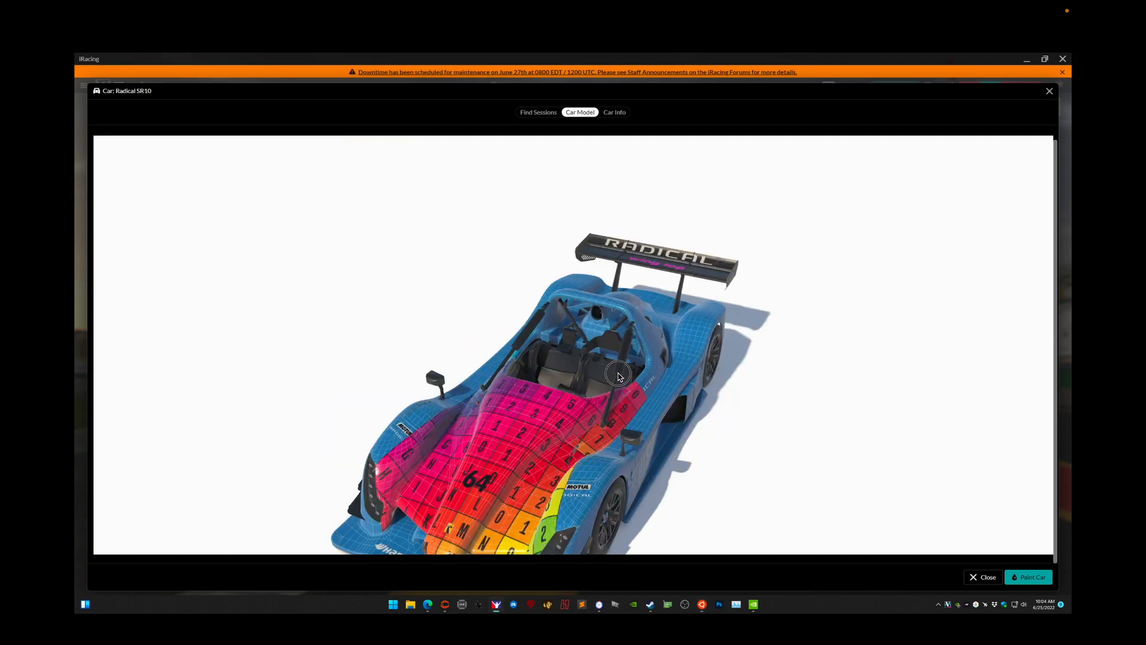
left_click_drag(613, 388, 594, 390)
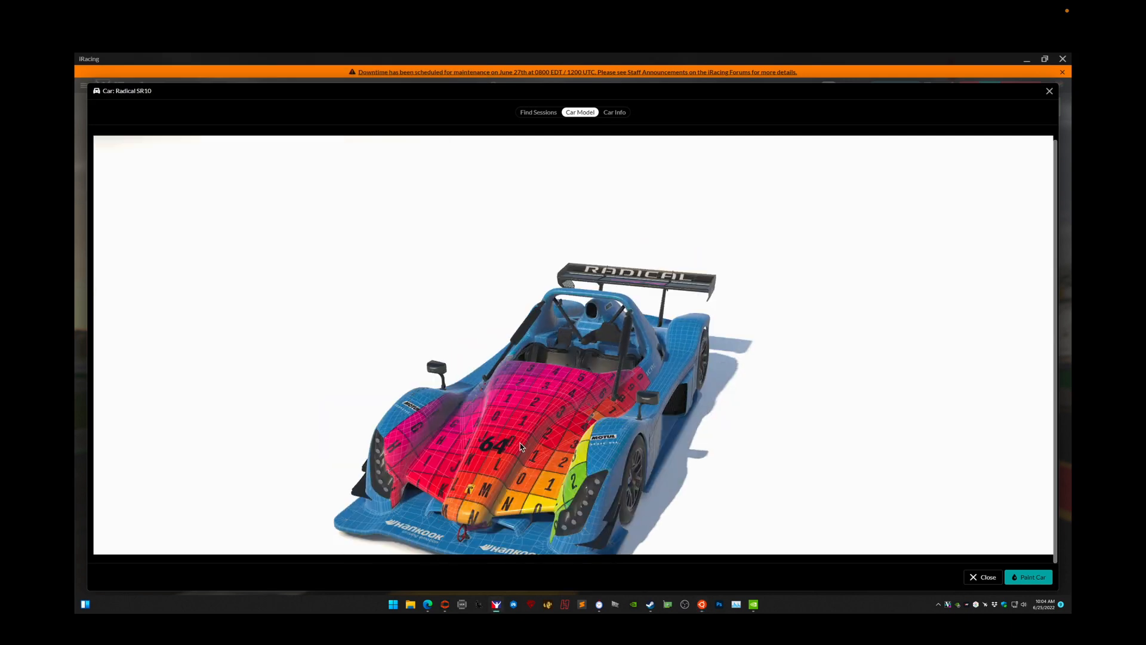
left_click_drag(521, 447, 637, 421)
scroll(637, 422, "up", 3)
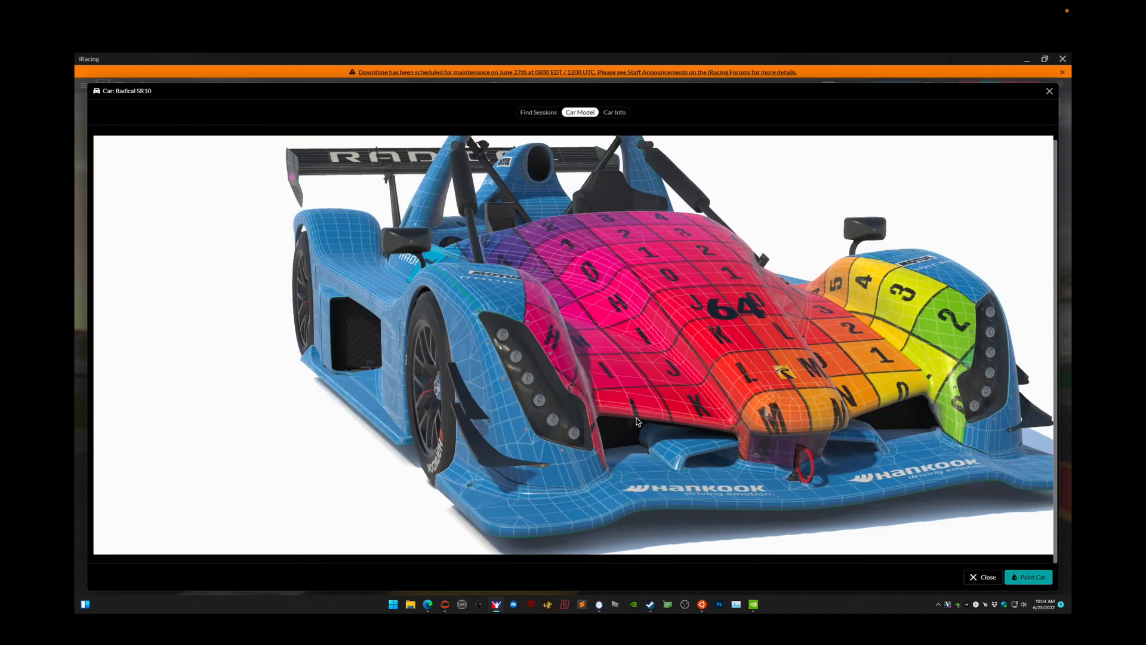
scroll(833, 343, "up", 3)
left_click_drag(831, 342, 845, 384)
scroll(836, 365, "down", 2)
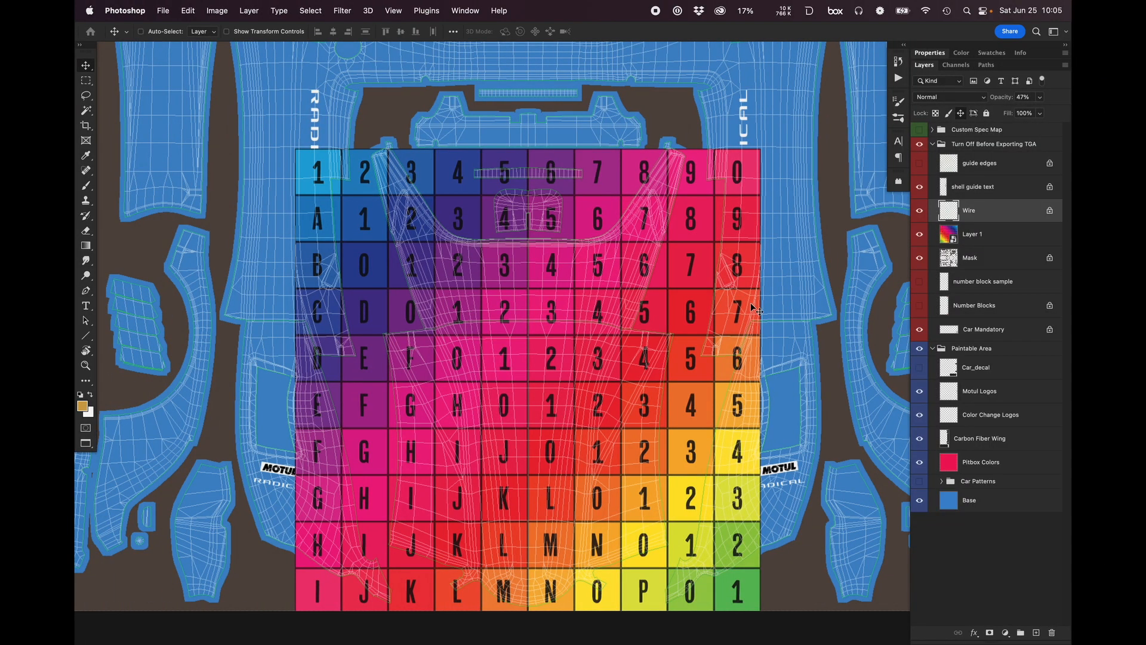
Switch to Photoshop and inspect the number grid against the wireframe edges between the hood and the right-hand body panel.
left_click_drag(708, 323, 701, 263)
left_click_drag(627, 208, 666, 204)
left_click_drag(709, 207, 578, 400)
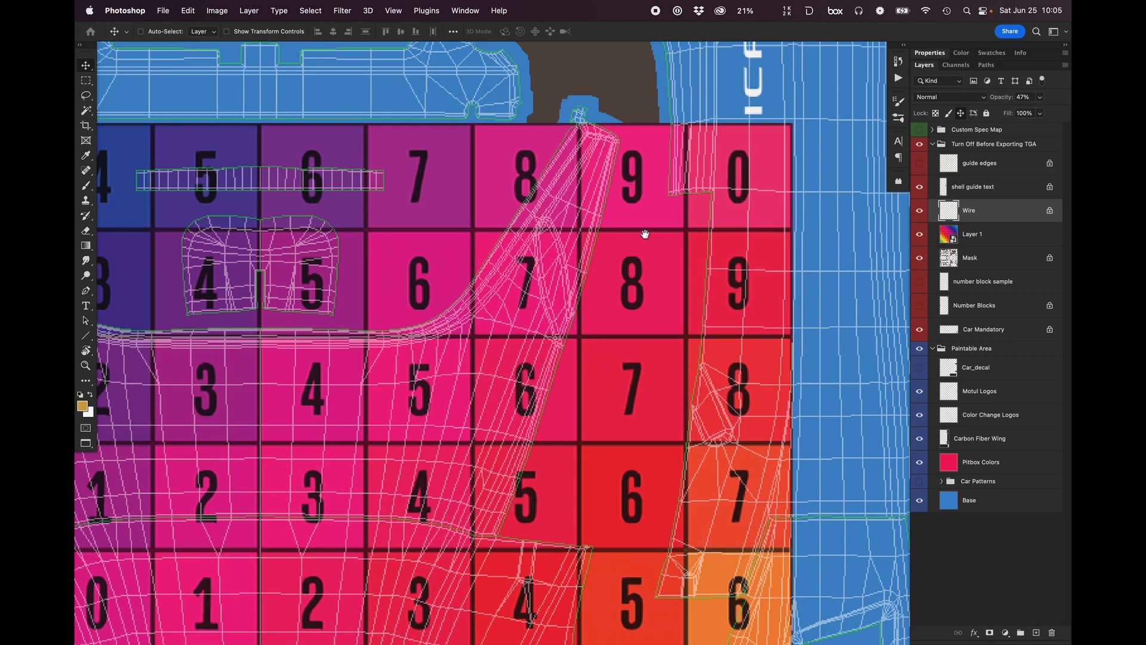
left_click_drag(594, 453, 592, 379)
left_click_drag(711, 415, 658, 337)
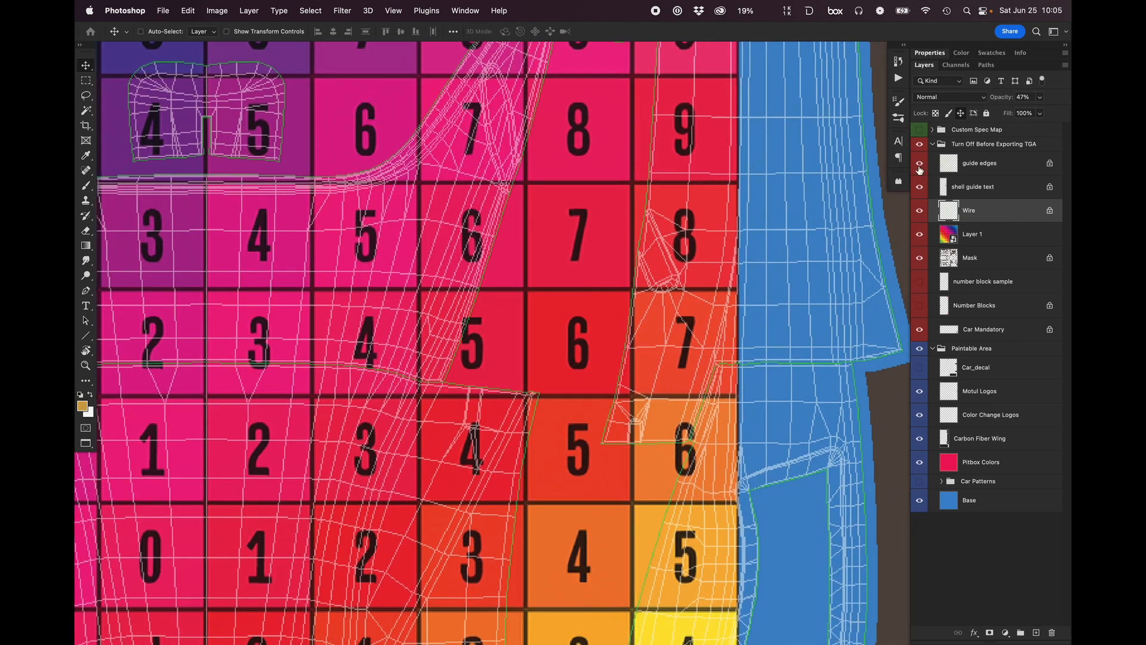
Show the guide edges layer and view its connecting lines over the number grid and surrounding panels.
left_click(920, 168)
scroll(656, 298, "down", 5)
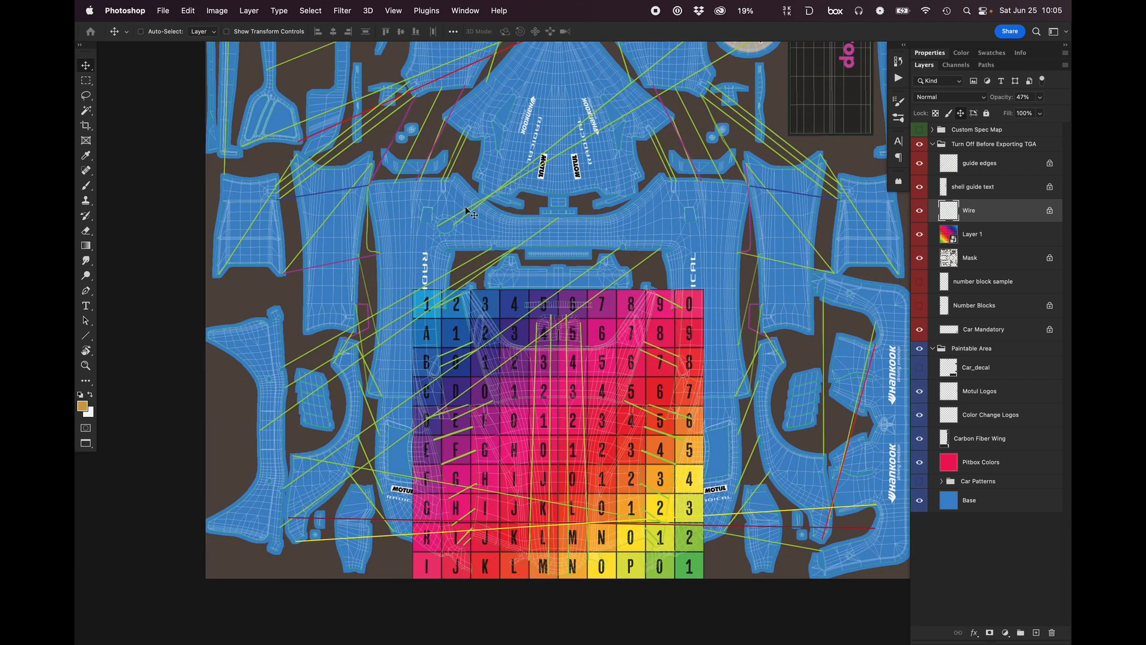
scroll(285, 225, "up", 3)
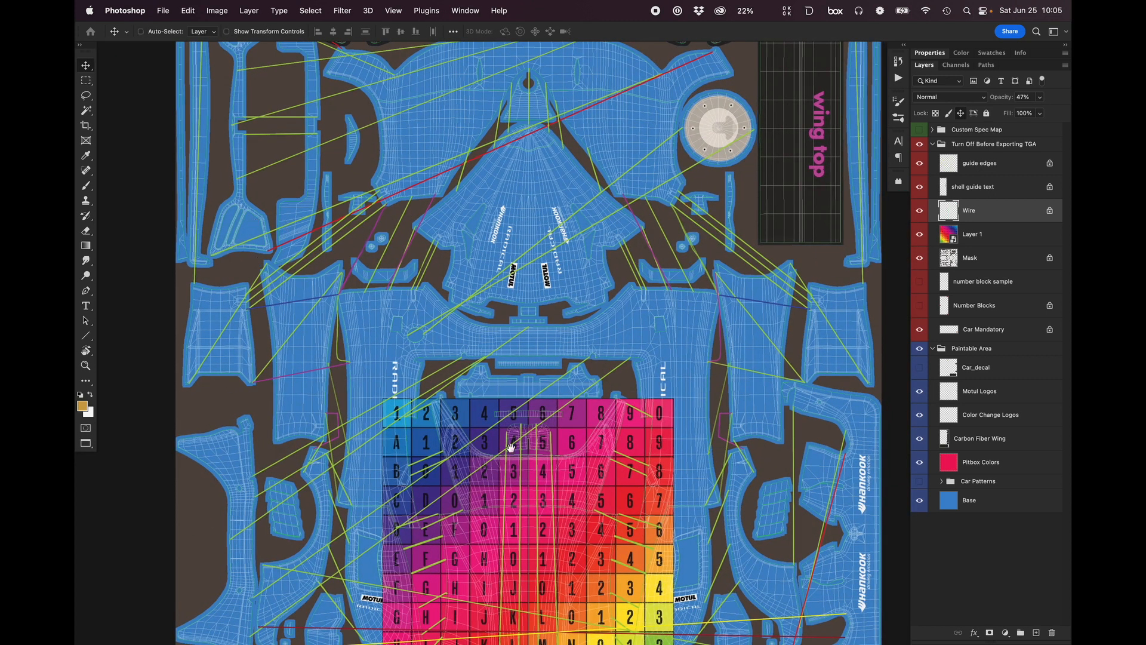
left_click_drag(632, 444, 612, 287)
scroll(597, 310, "up", 5)
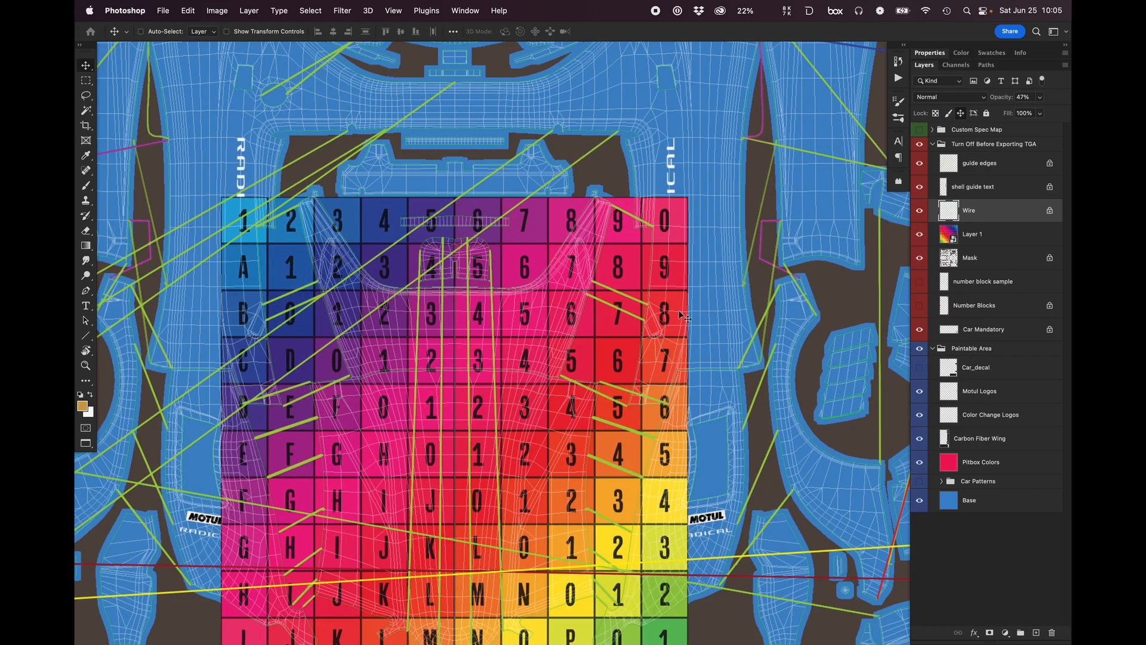
Switch to Safari, view the Elden Radical paint from My Showroom Paints on Trading Paints, then return to Photoshop.
key("super+Tab")
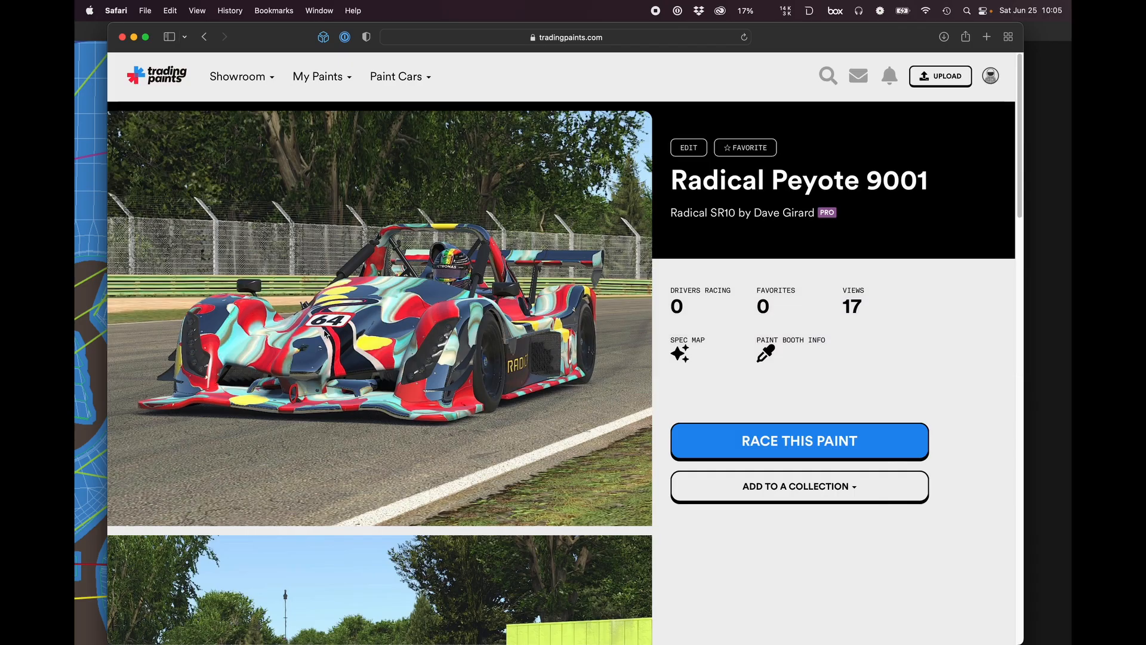
key("super+bracketleft")
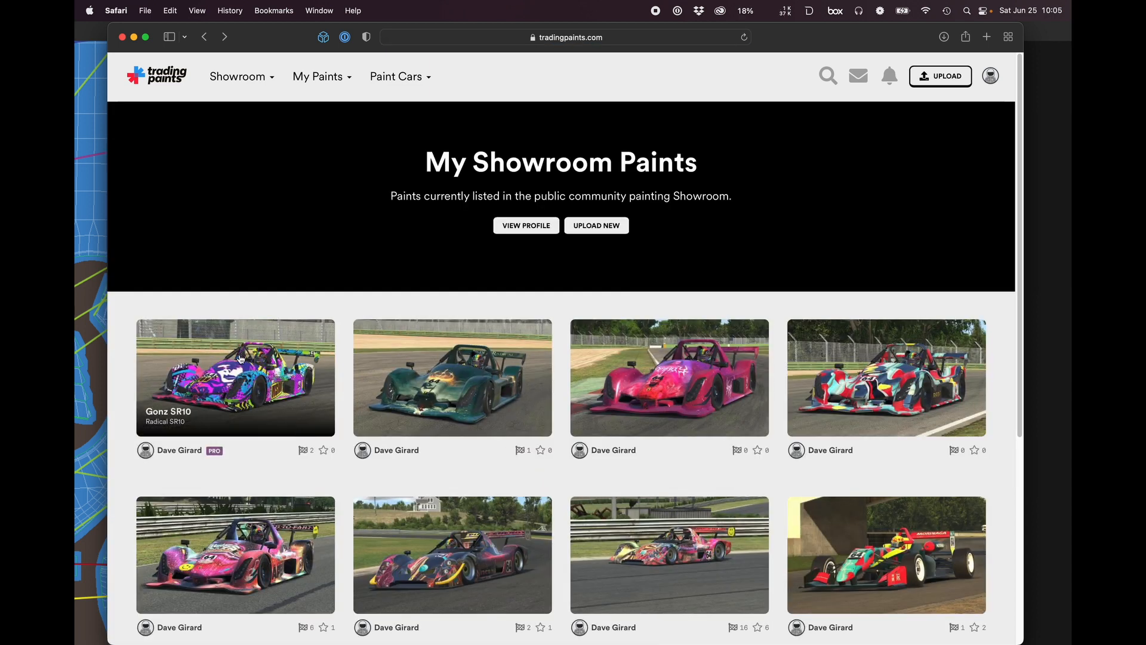
left_click(480, 358)
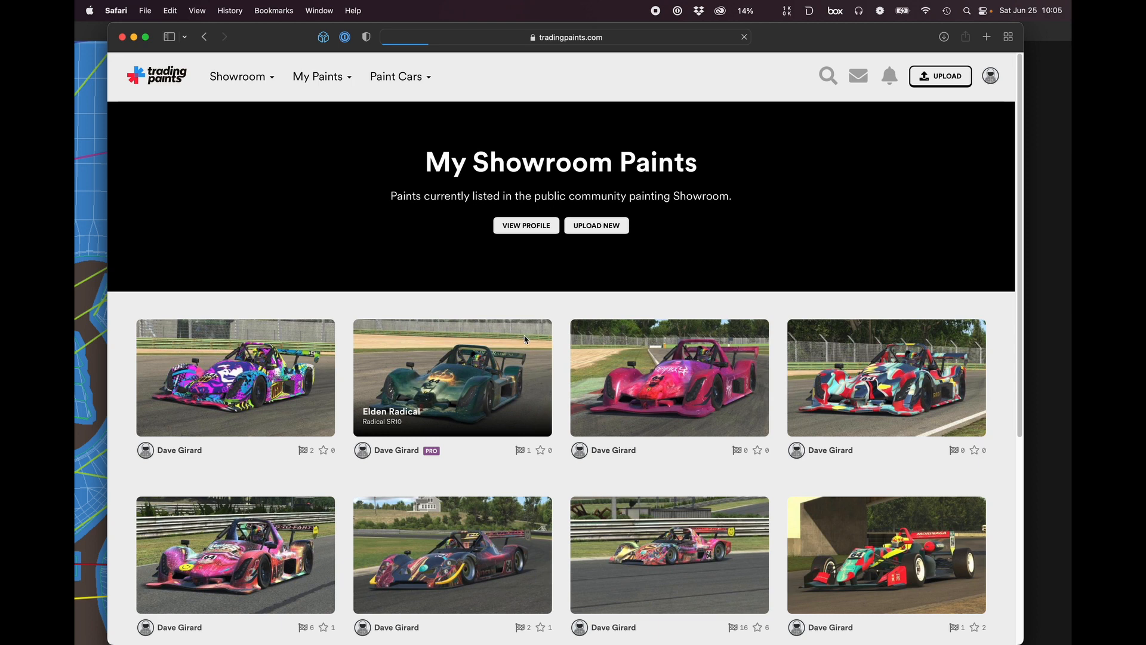
scroll(520, 406, "down", 3)
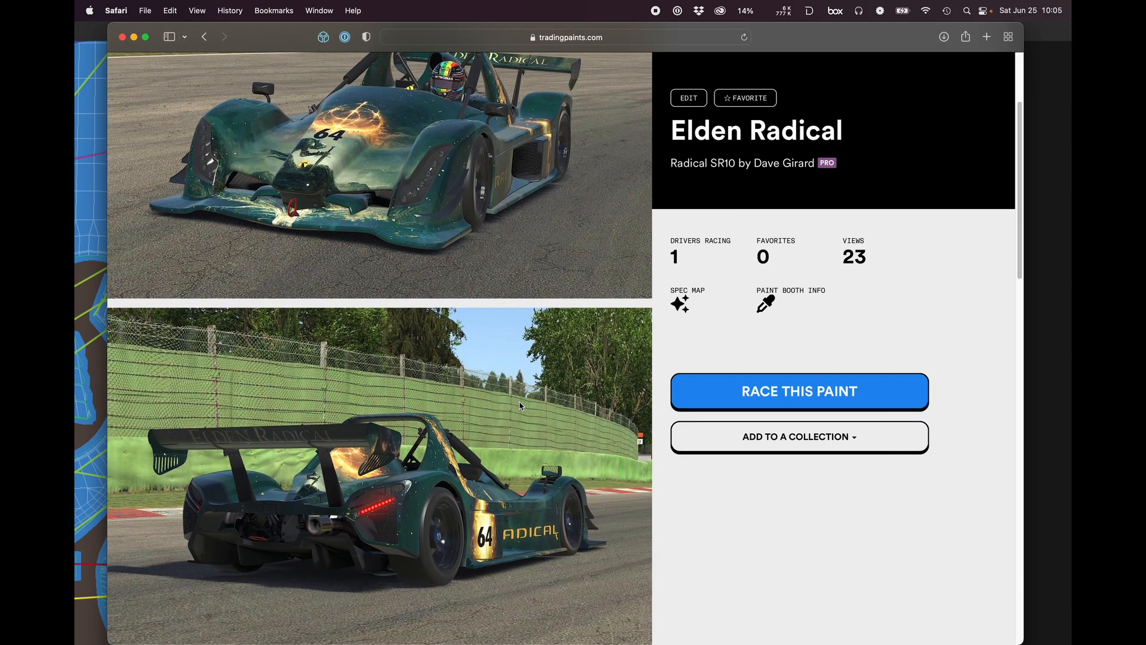
scroll(520, 406, "down", 10)
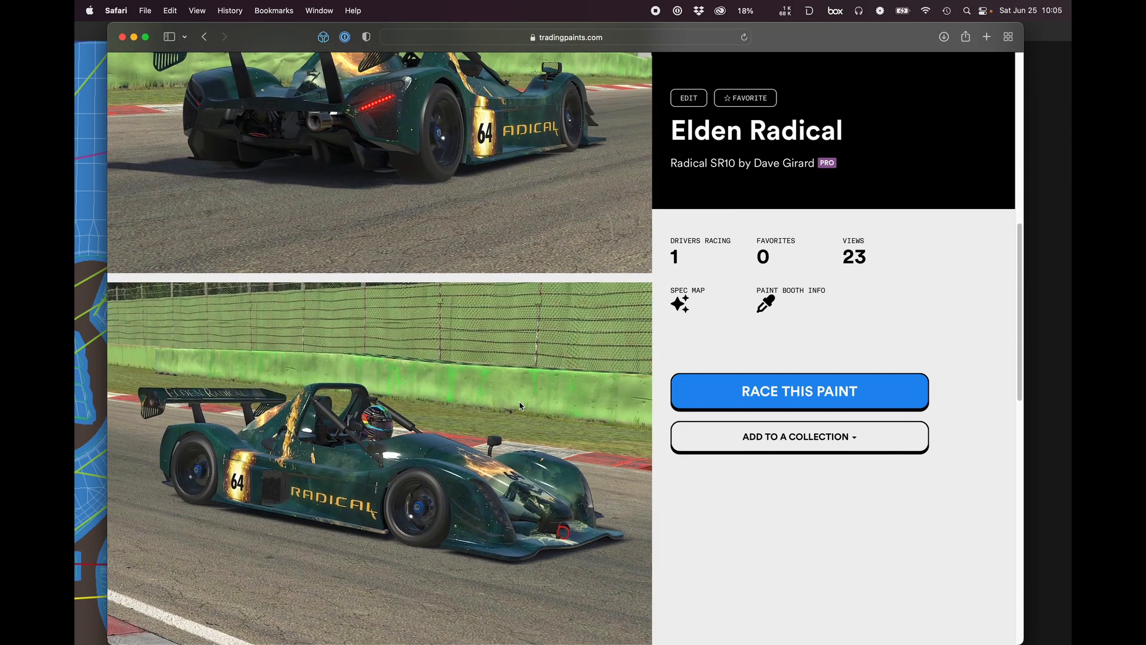
key("super+bracketleft")
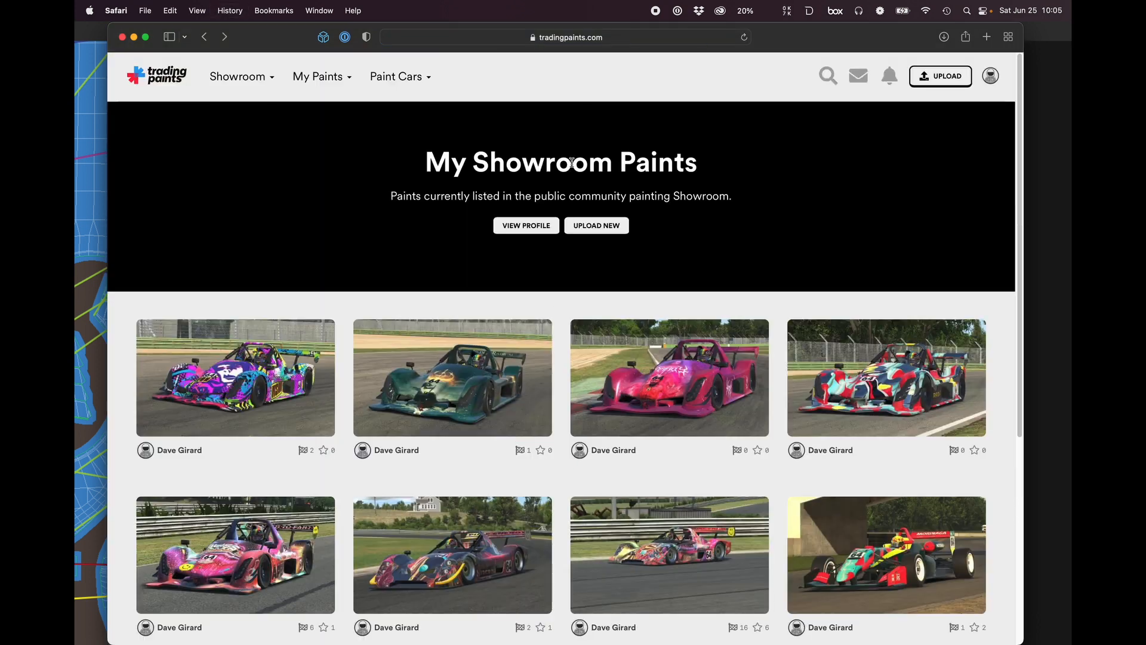
scroll(571, 163, "down", 2)
key("super+Tab")
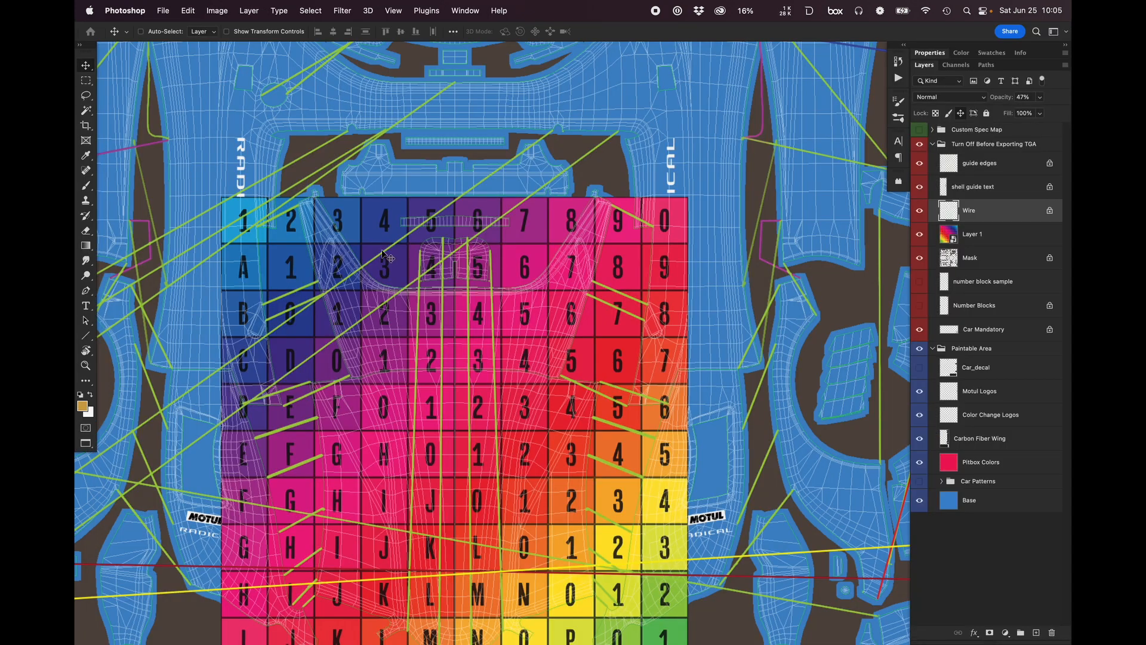
Trace the guide edge lines from the engine cover and wing area down through the right-hand panels and front splitter.
scroll(550, 323, "up", 10)
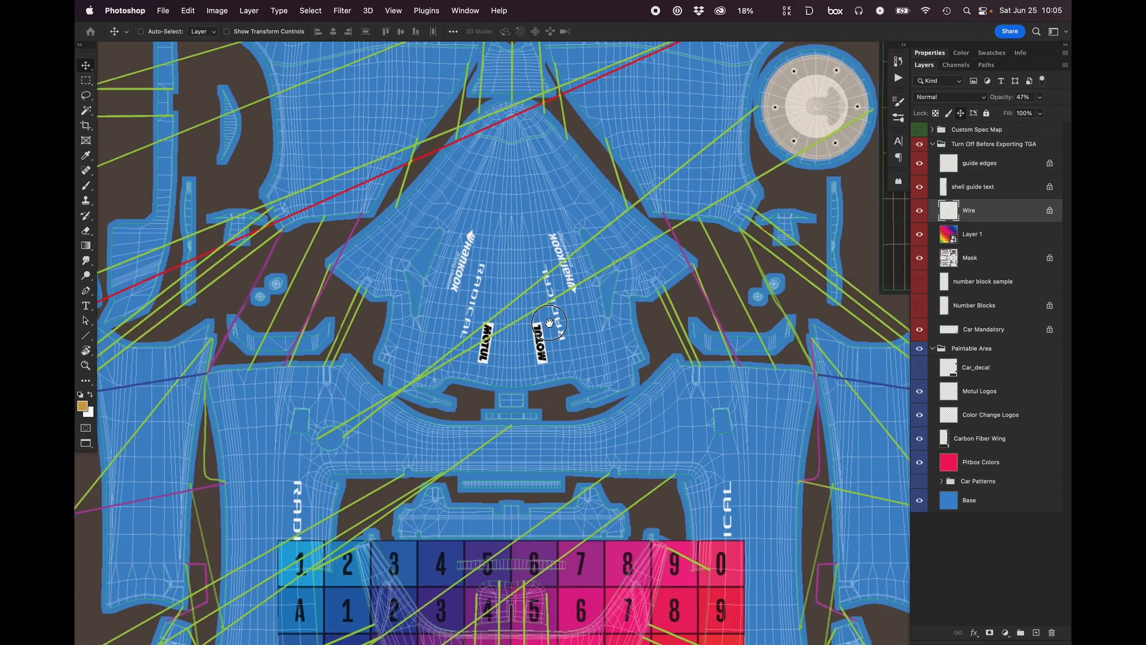
left_click_drag(549, 322, 544, 339)
mouse_move(819, 161)
left_mouse_down()
mouse_move(742, 280)
mouse_move(557, 251)
left_mouse_up()
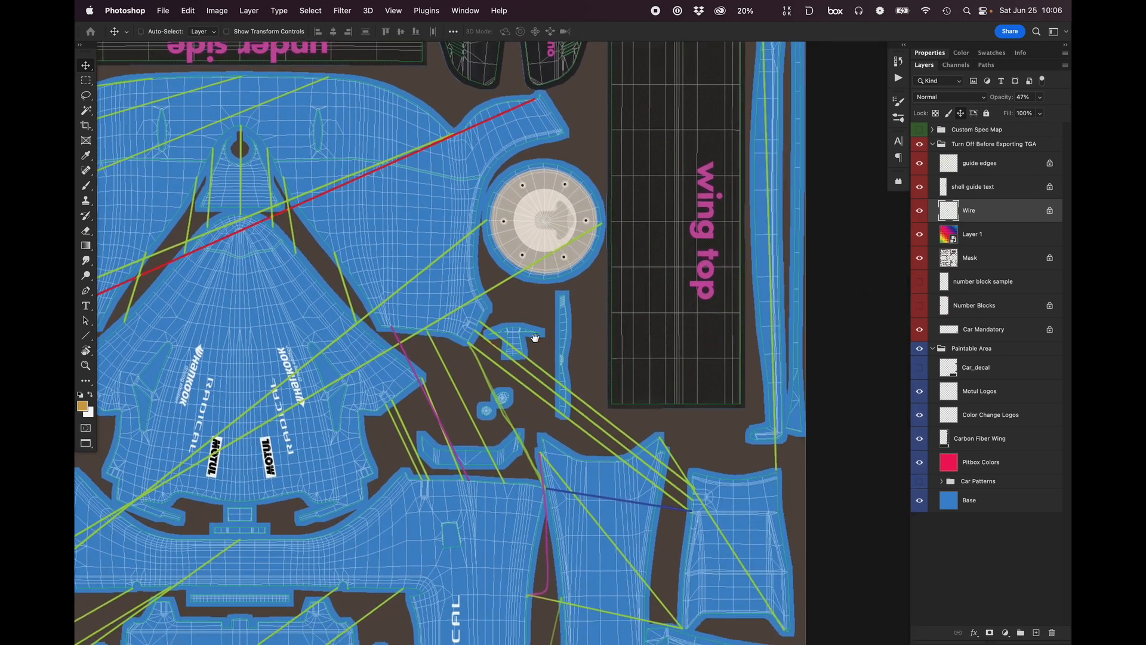
left_click_drag(501, 413, 683, 221)
mouse_move(576, 448)
left_mouse_down()
mouse_move(585, 320)
mouse_move(569, 320)
mouse_move(573, 232)
mouse_move(601, 200)
mouse_move(565, 207)
left_mouse_up()
mouse_move(468, 212)
left_mouse_down()
mouse_move(662, 228)
mouse_move(345, 289)
left_mouse_up()
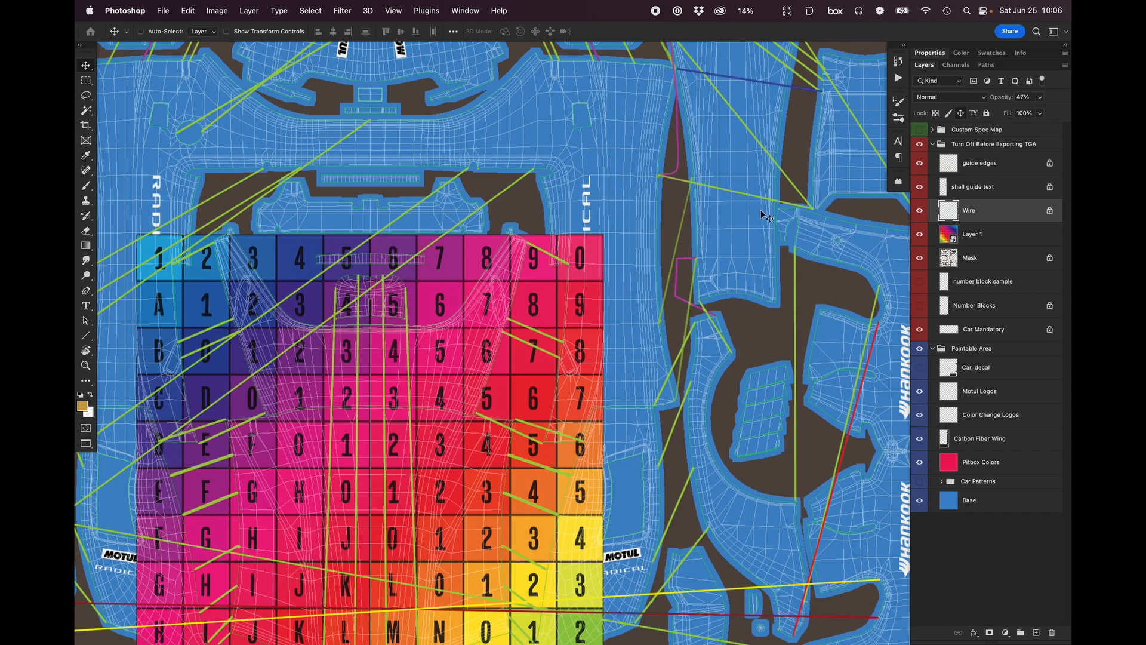
left_click_drag(791, 217, 693, 133)
left_click_drag(723, 174, 705, 149)
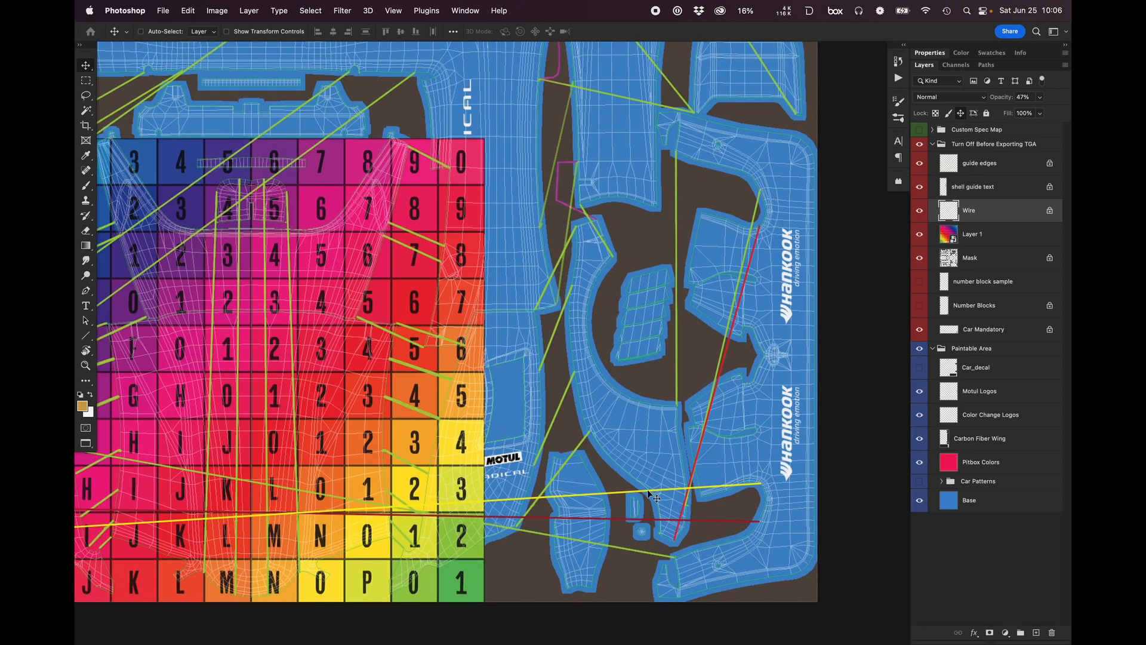
mouse_move(696, 522)
left_mouse_down()
mouse_move(747, 520)
mouse_move(710, 521)
left_mouse_up()
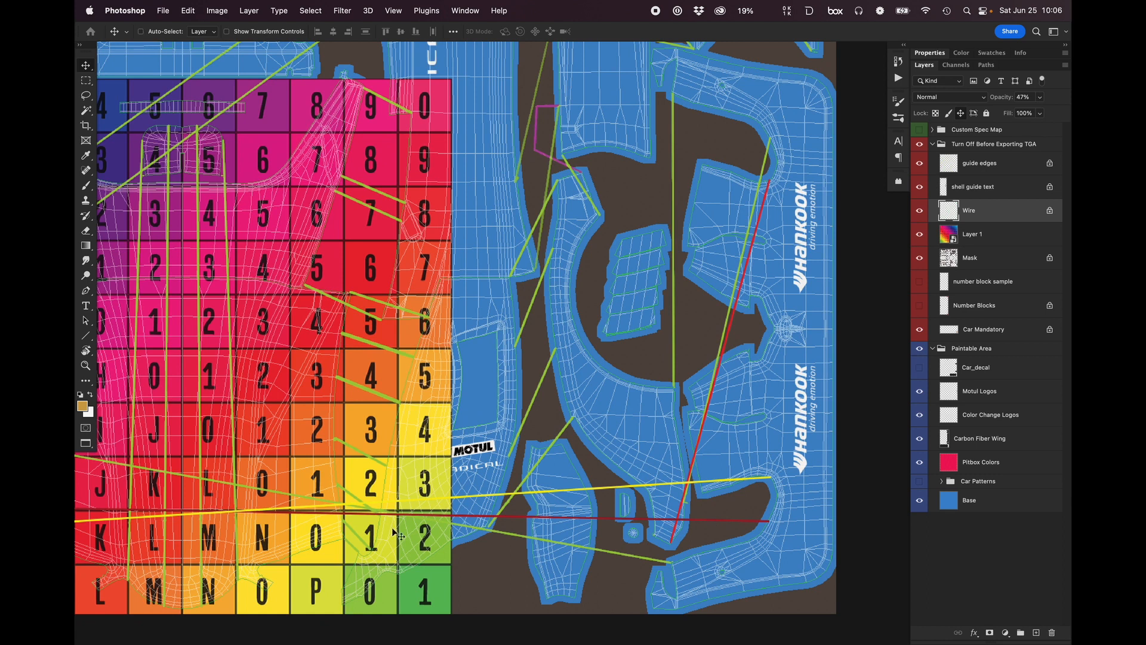
Follow the guide edge lines across the number grid and the left-hand panels of the template.
key("super+0")
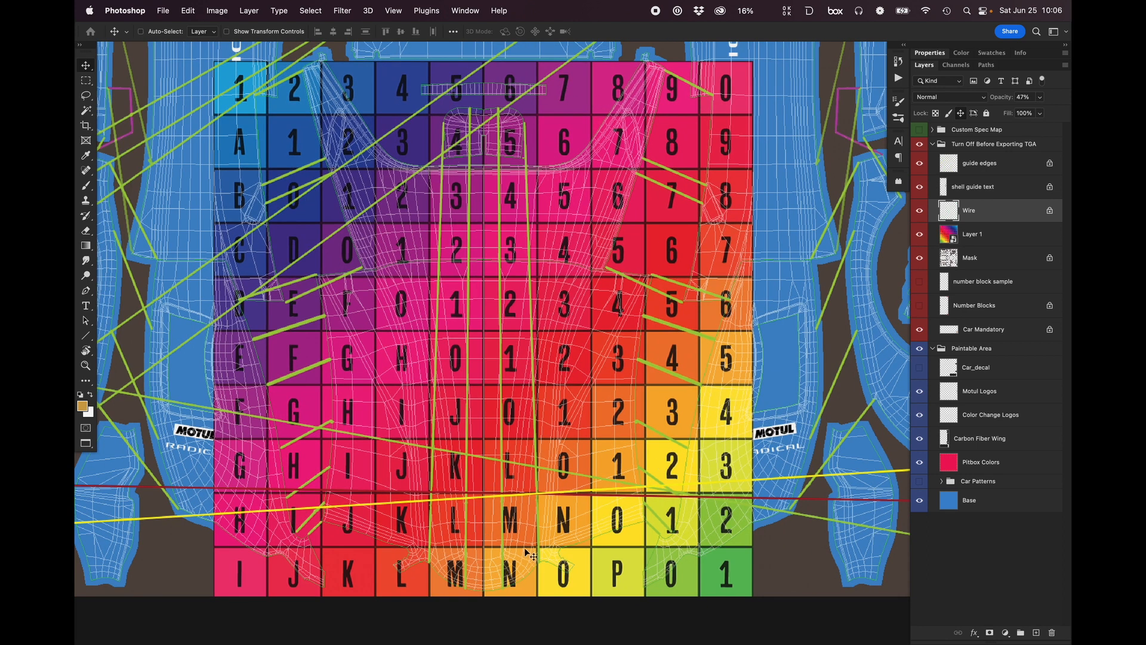
scroll(635, 310, "up", 5)
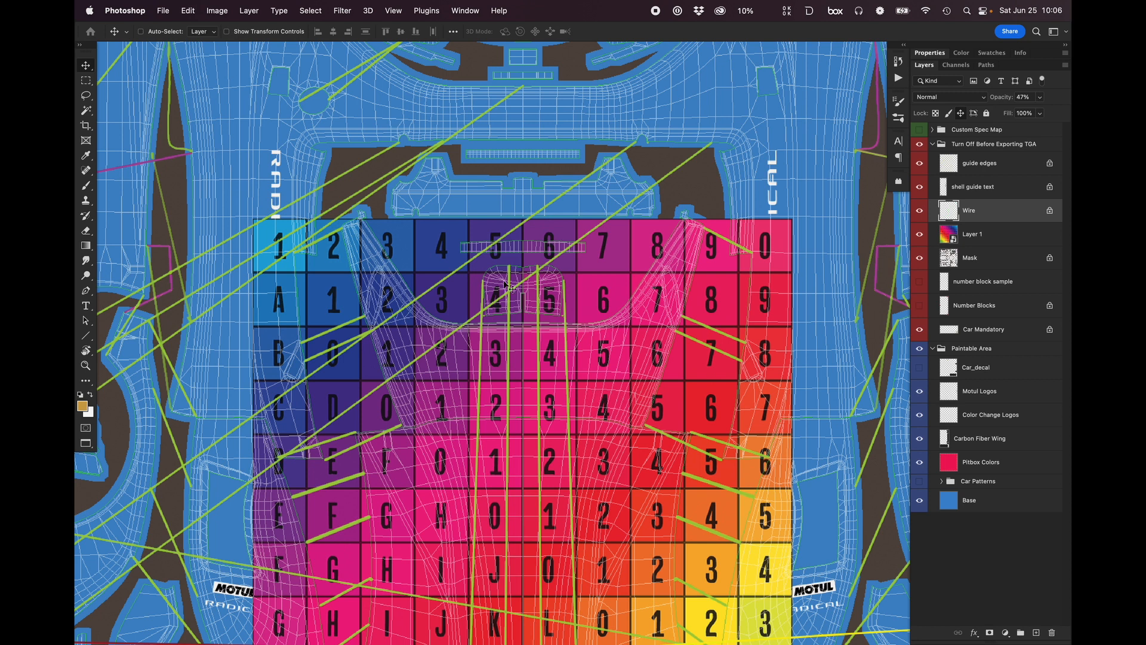
scroll(448, 272, "left", 3)
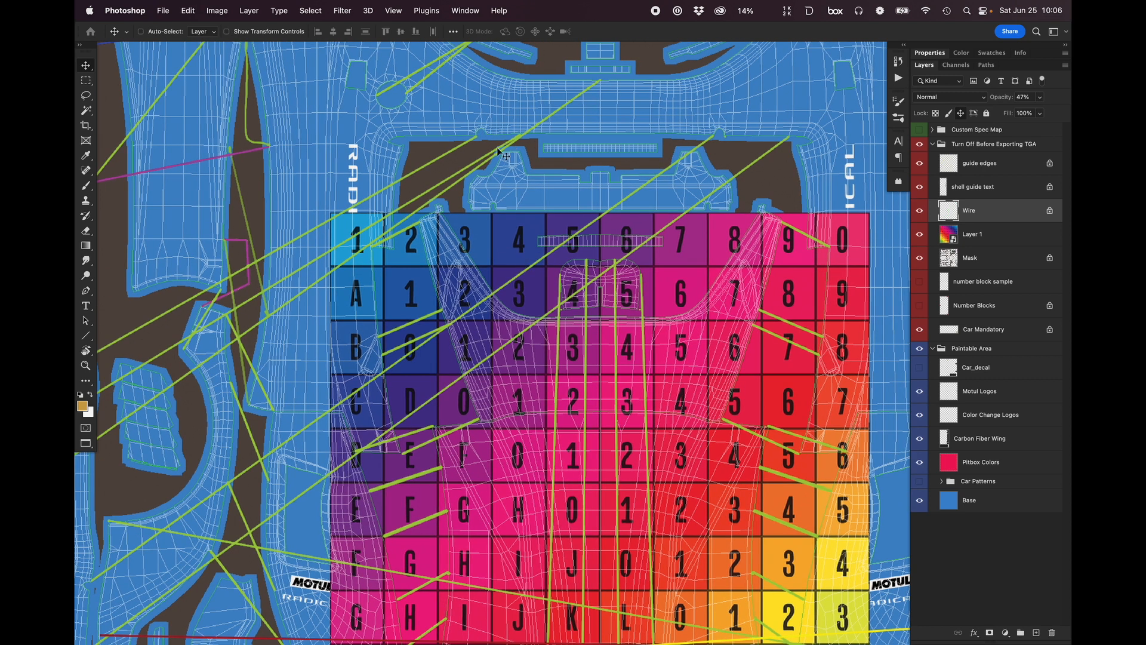
scroll(463, 281, "left", 8)
scroll(463, 281, "down", 4)
scroll(376, 278, "down", 5)
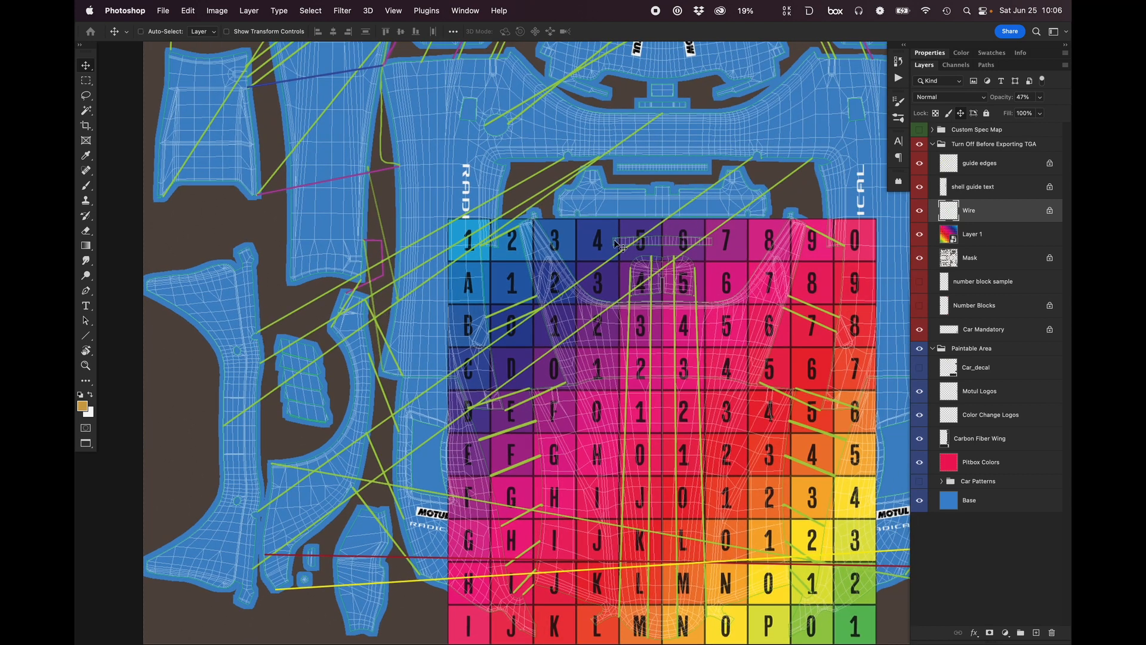
scroll(833, 412, "down", 3)
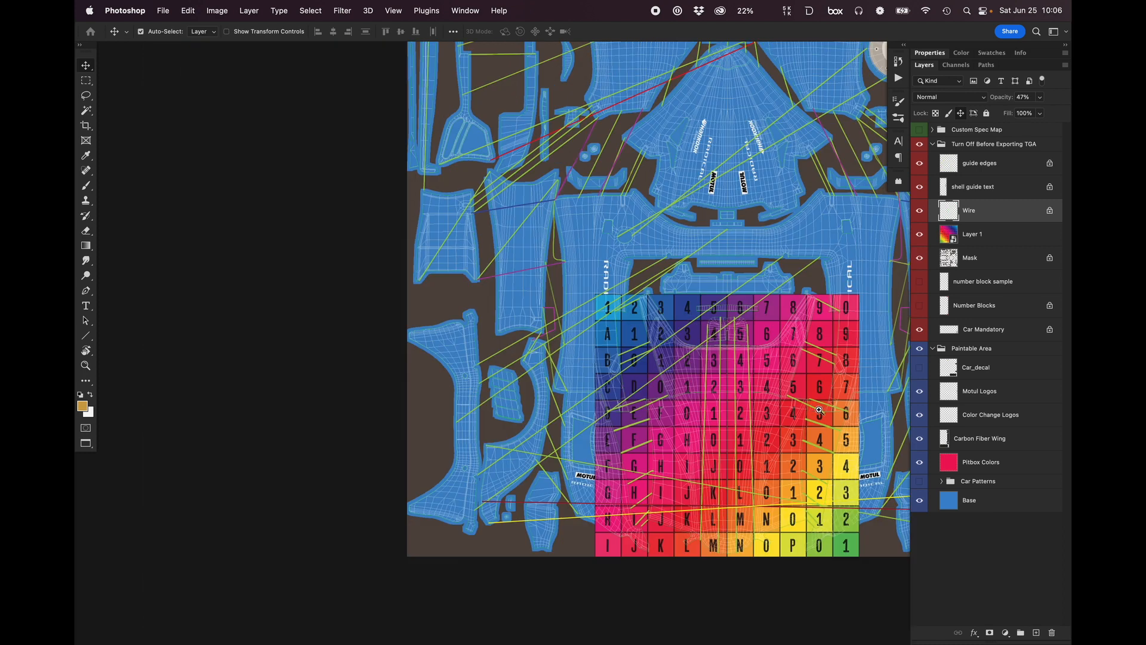
scroll(819, 411, "up", 3)
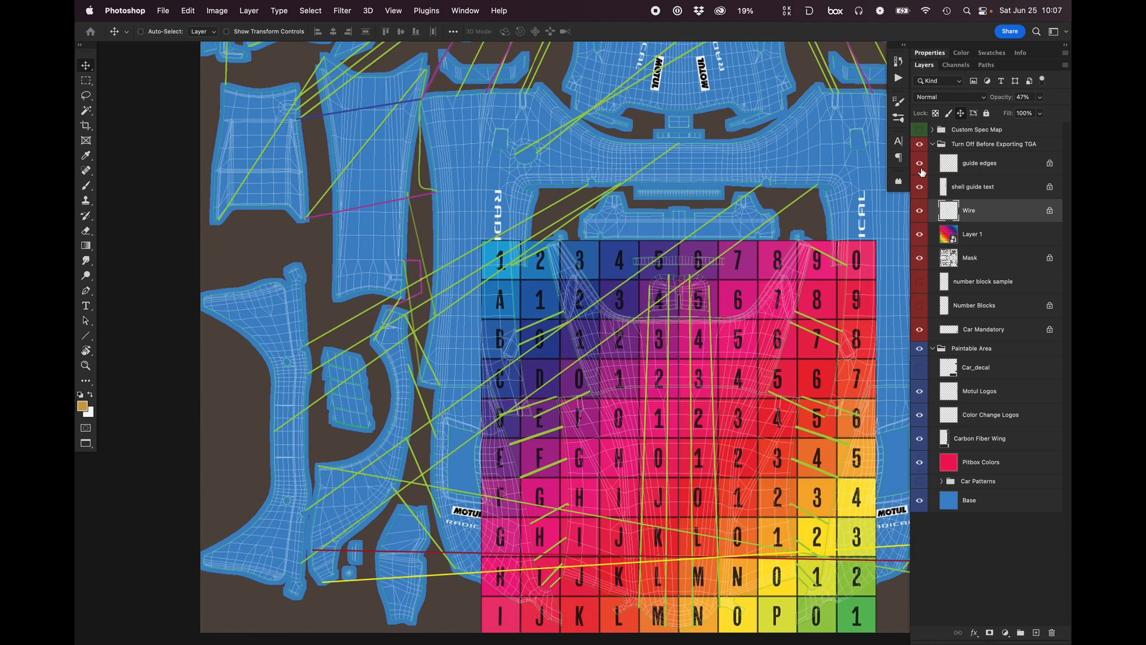
Hide the guide edges layer and compare the grid numbers along the seams between the hood and the right-hand side panel.
left_click(920, 165)
scroll(764, 266, "right", 3)
scroll(764, 266, "down", 2)
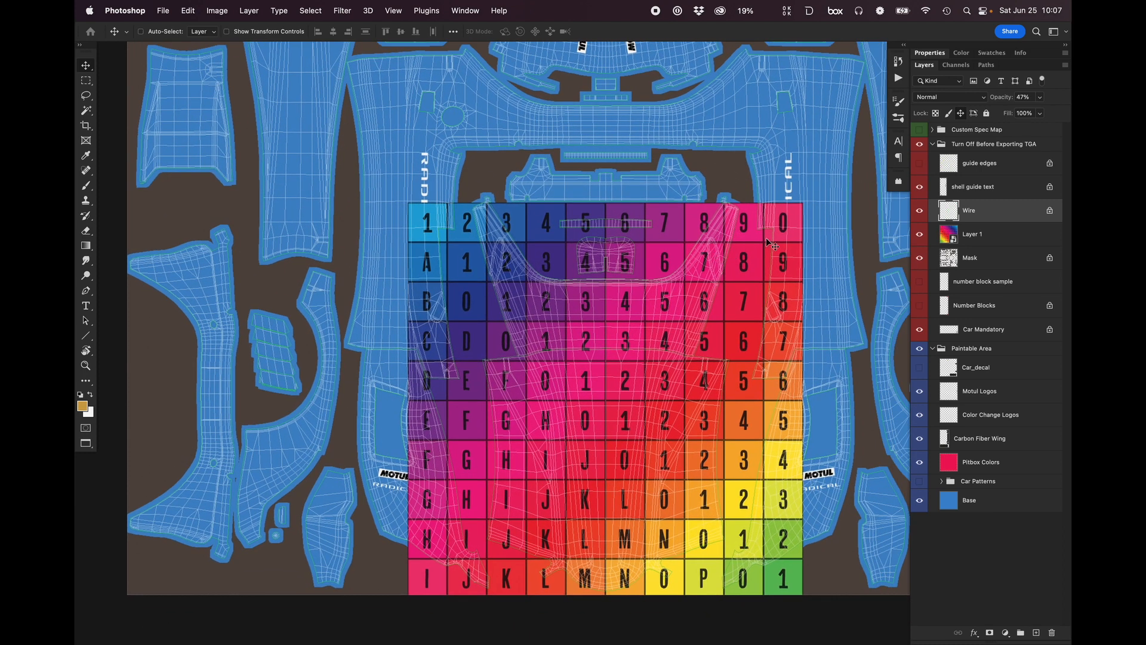
scroll(763, 302, "up", 3)
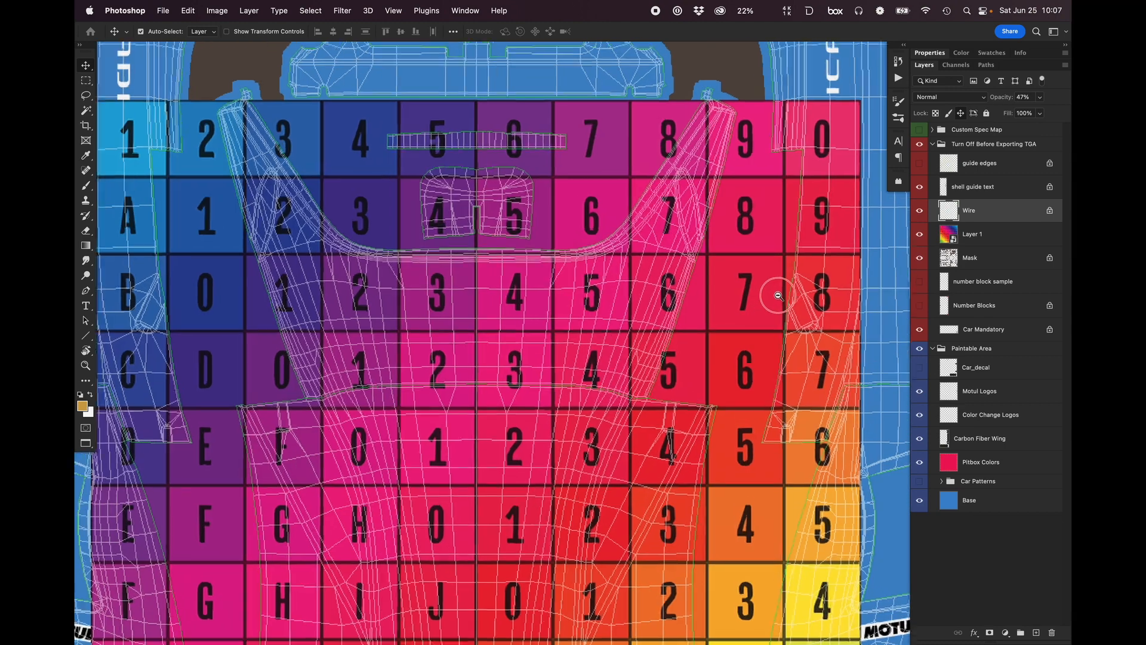
scroll(778, 295, "down", 2)
scroll(778, 295, "right", 2)
scroll(724, 266, "up", 3)
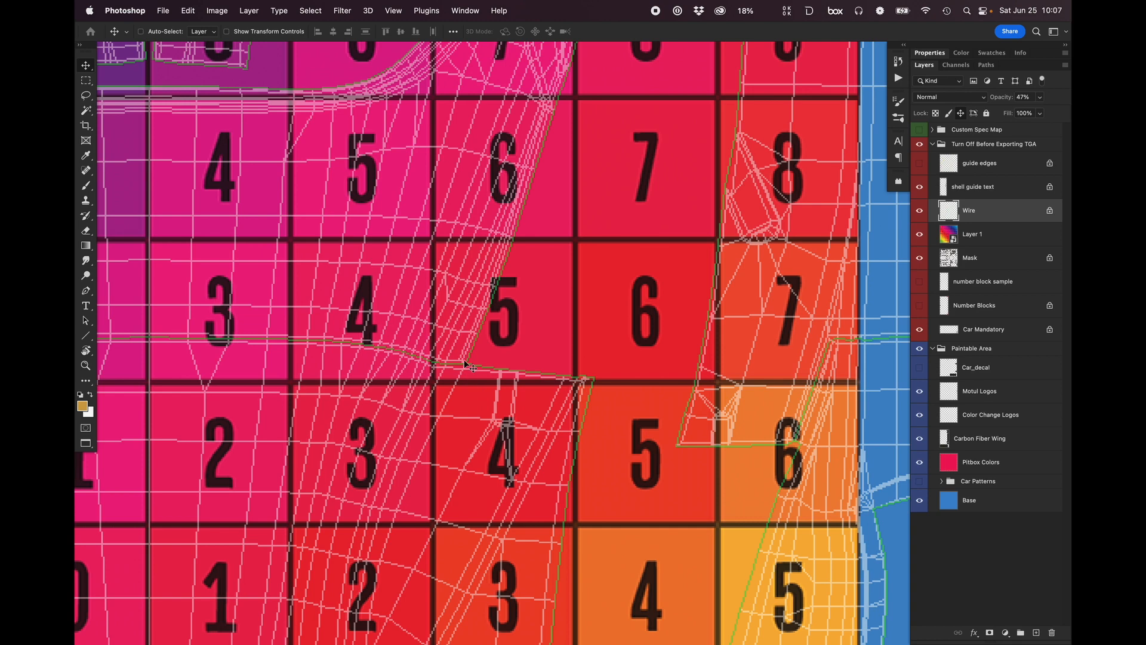
left_click_drag(754, 444, 709, 359)
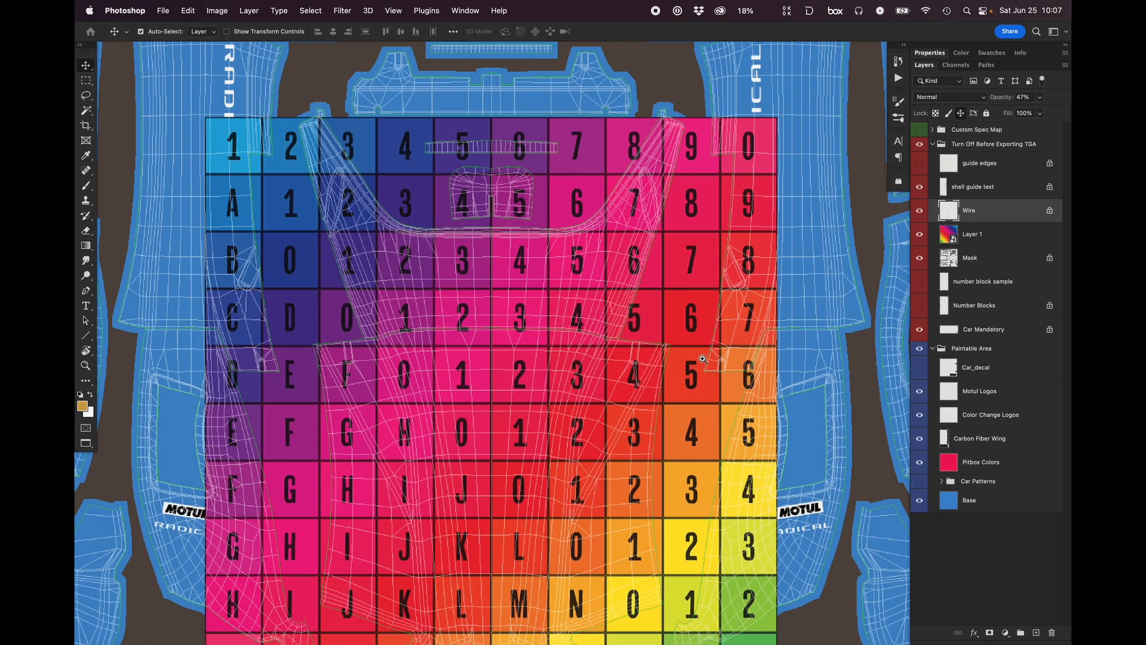
scroll(713, 376, "up", 3)
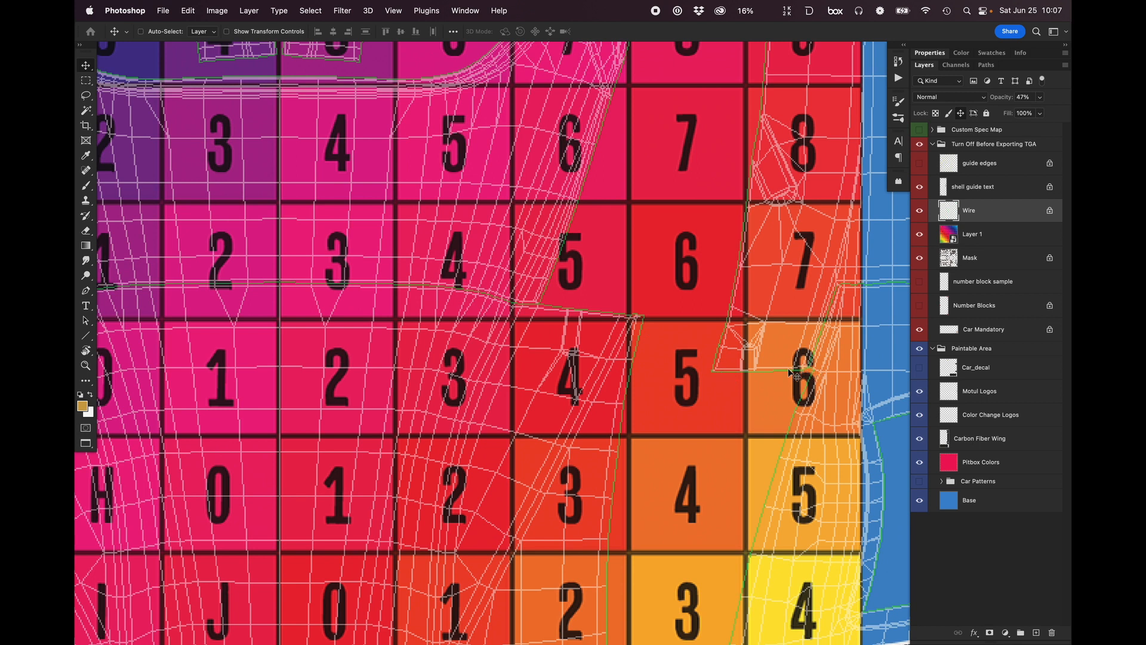
scroll(647, 319, "down", 3)
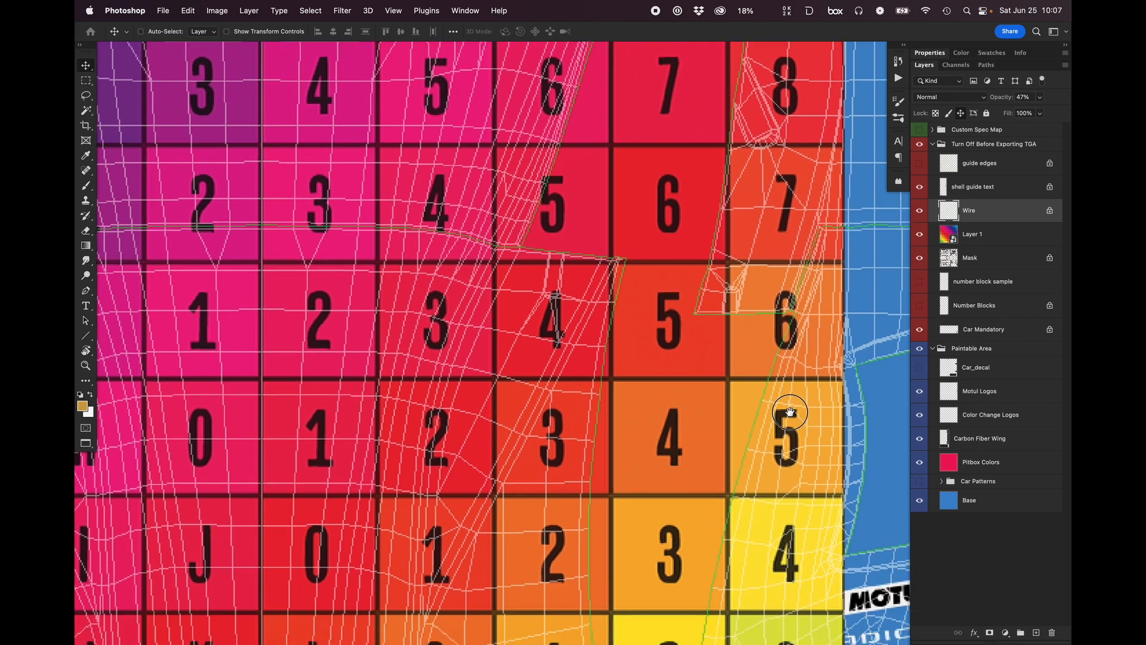
scroll(750, 317, "up", 4)
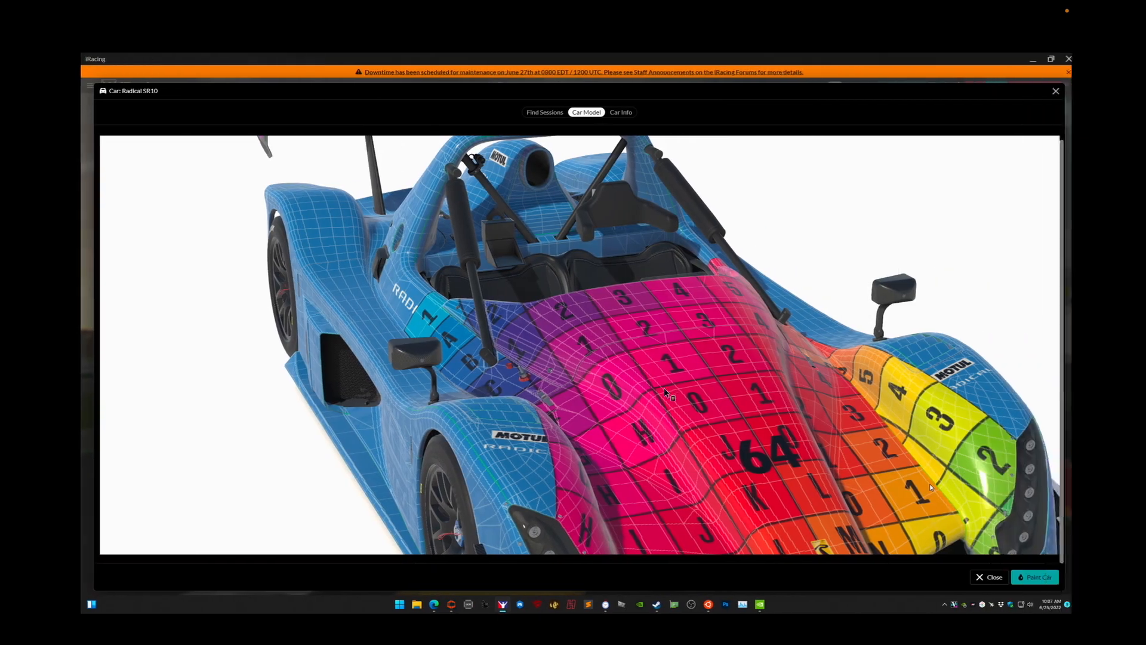
Examine how the grid numbers cross the seams between the hood and side panels on the Radical SR10 model in iRacing.
left_click_drag(757, 397, 741, 401)
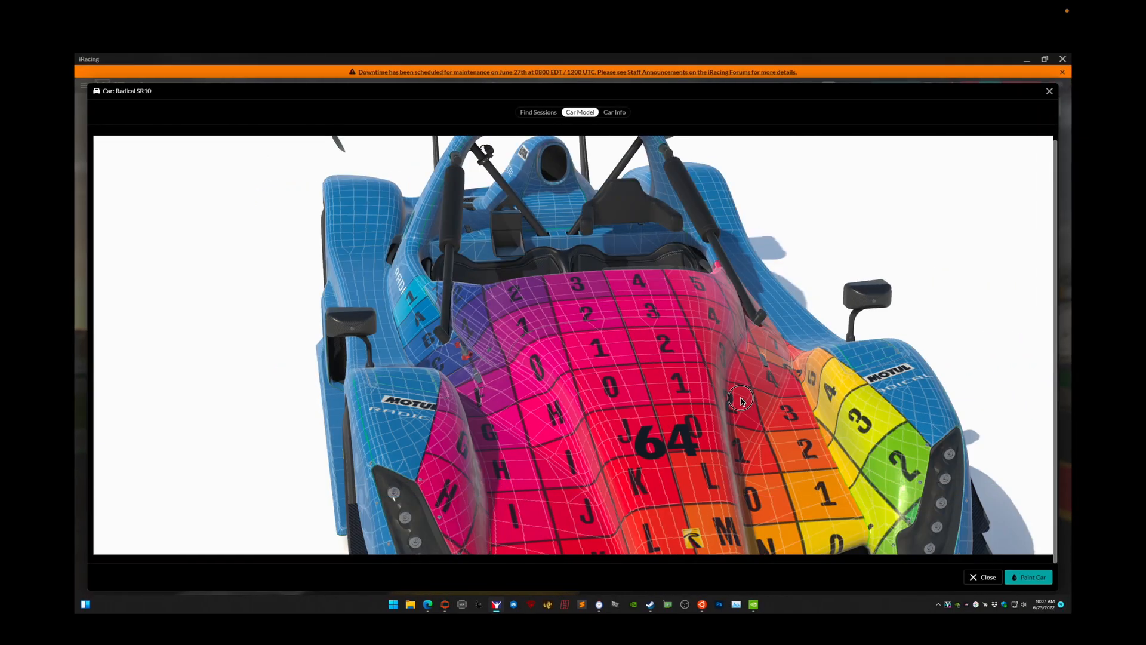
left_click_drag(746, 449, 746, 457)
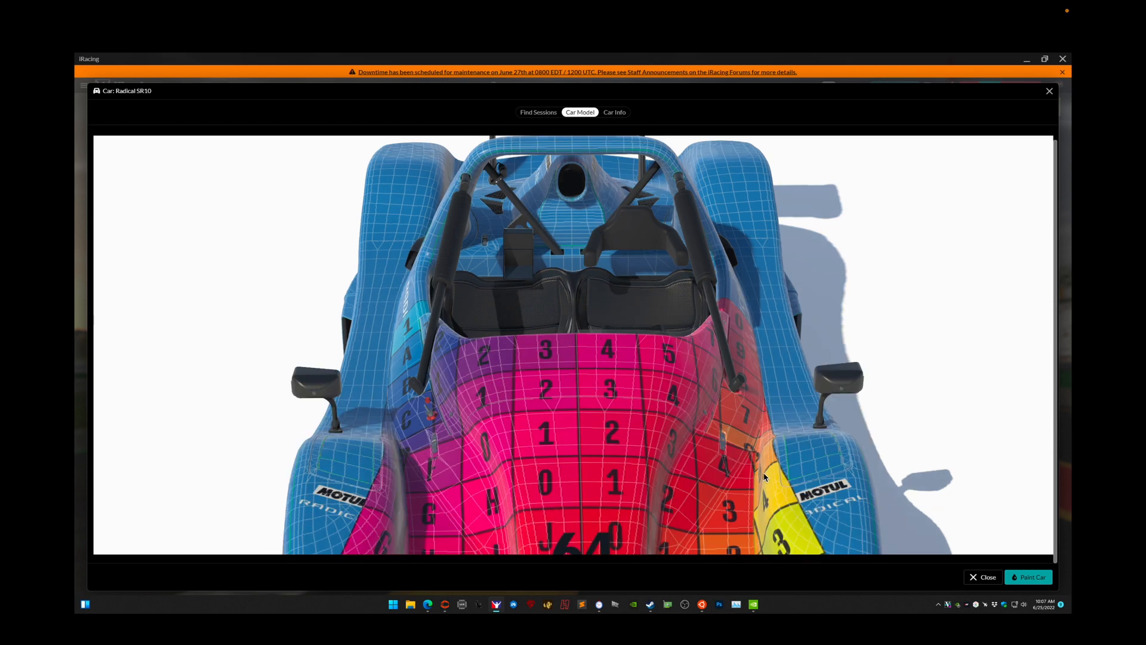
left_click_drag(779, 481, 820, 502)
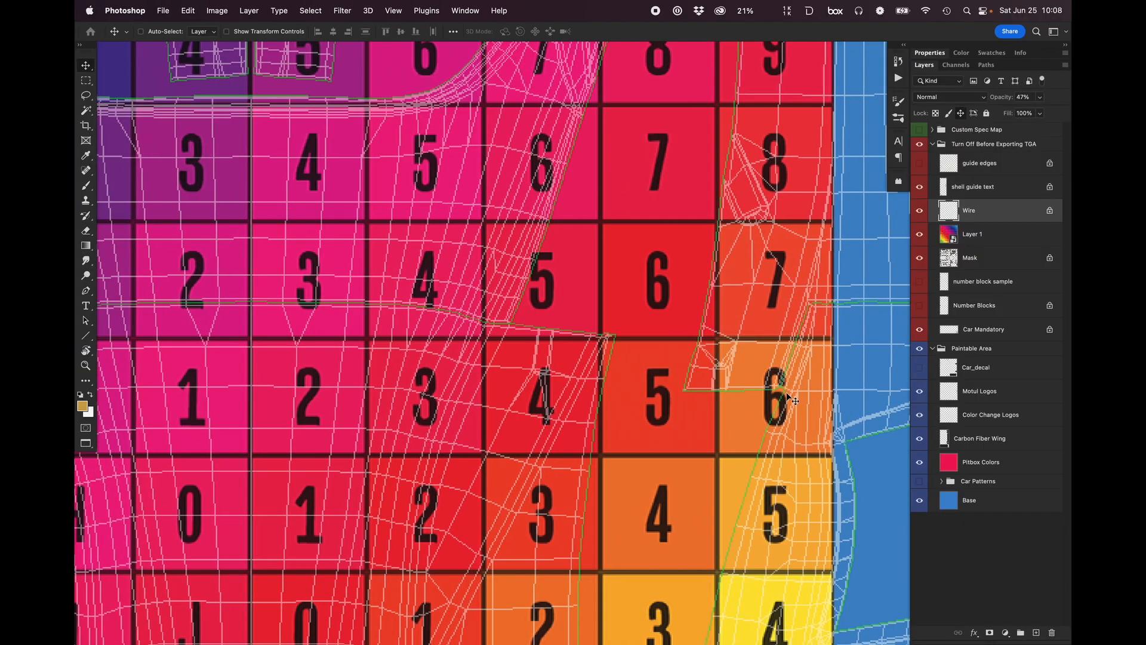
In Photoshop, add a new layer above the Wire layer and name it shell.
left_click(1037, 633)
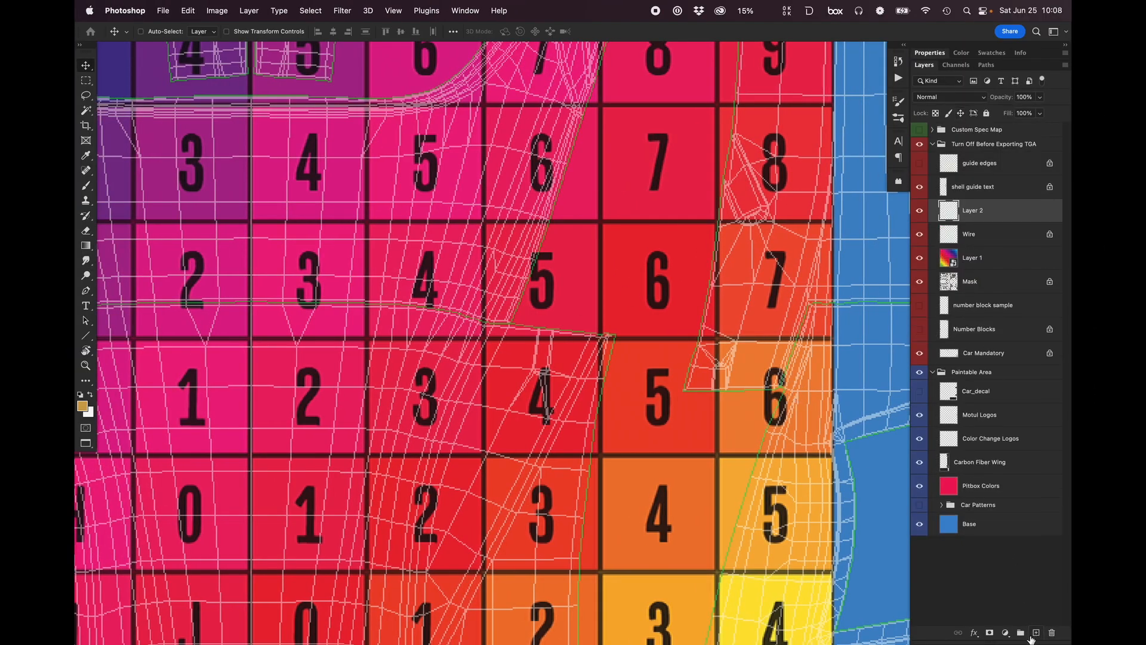
double_click(972, 211)
type("shell")
key("Return")
Rotate the whole car template 90° clockwise.
key("super+minus")
left_click_drag(589, 207, 517, 292)
left_click_drag(587, 238, 529, 234)
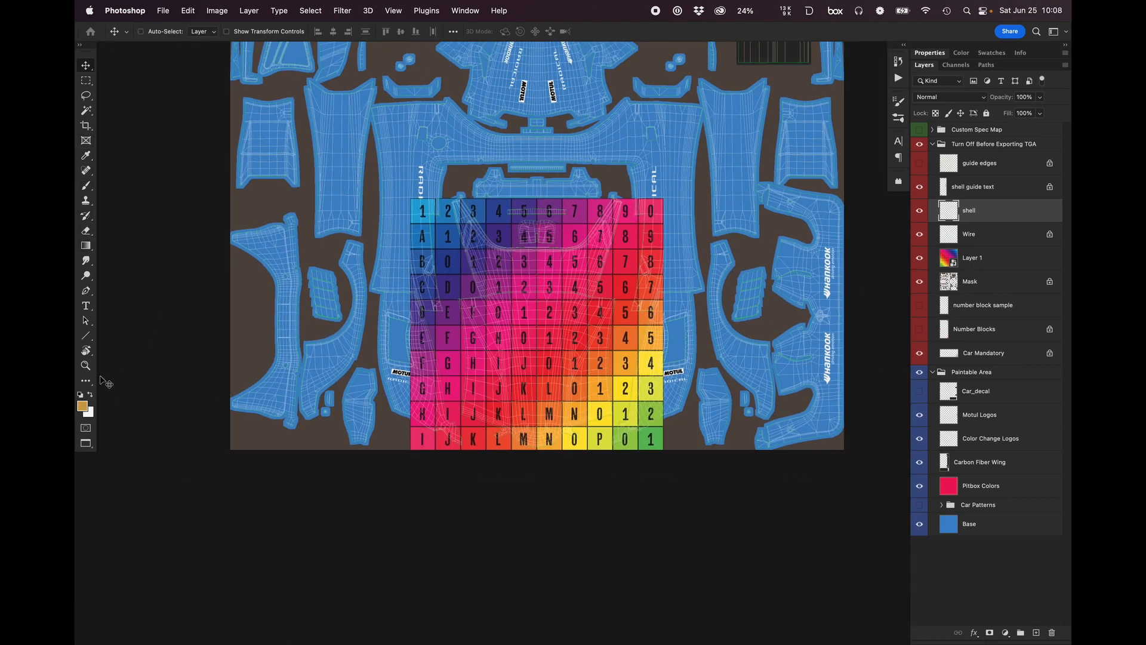
double_click(86, 351)
left_click_drag(698, 251, 561, 262)
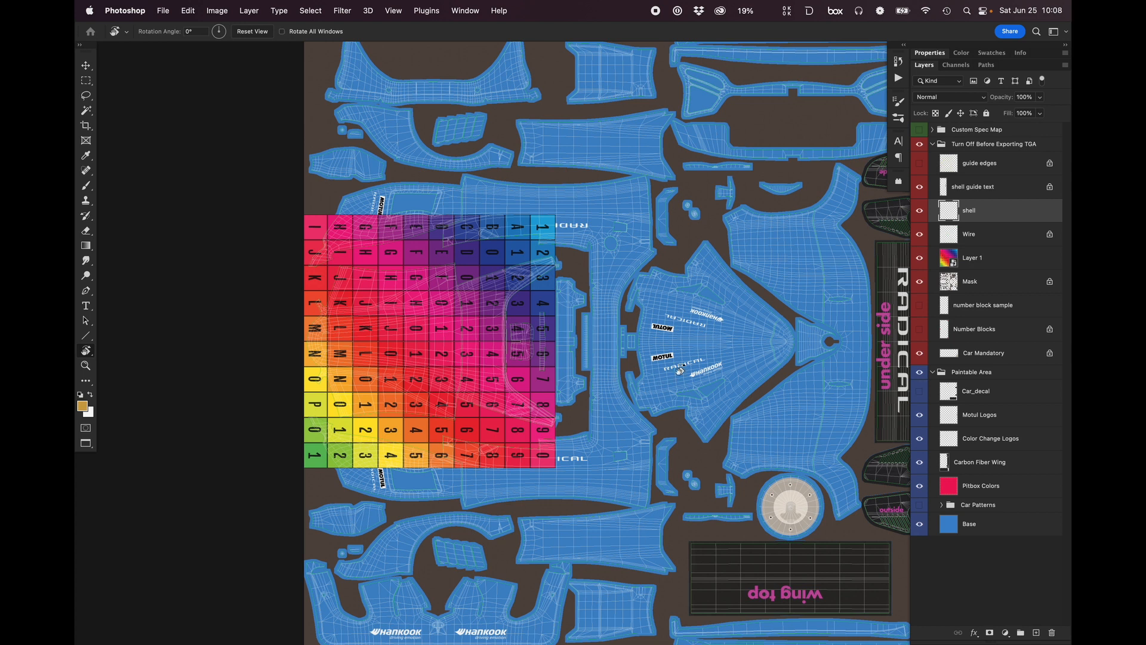
left_click_drag(752, 331, 716, 333)
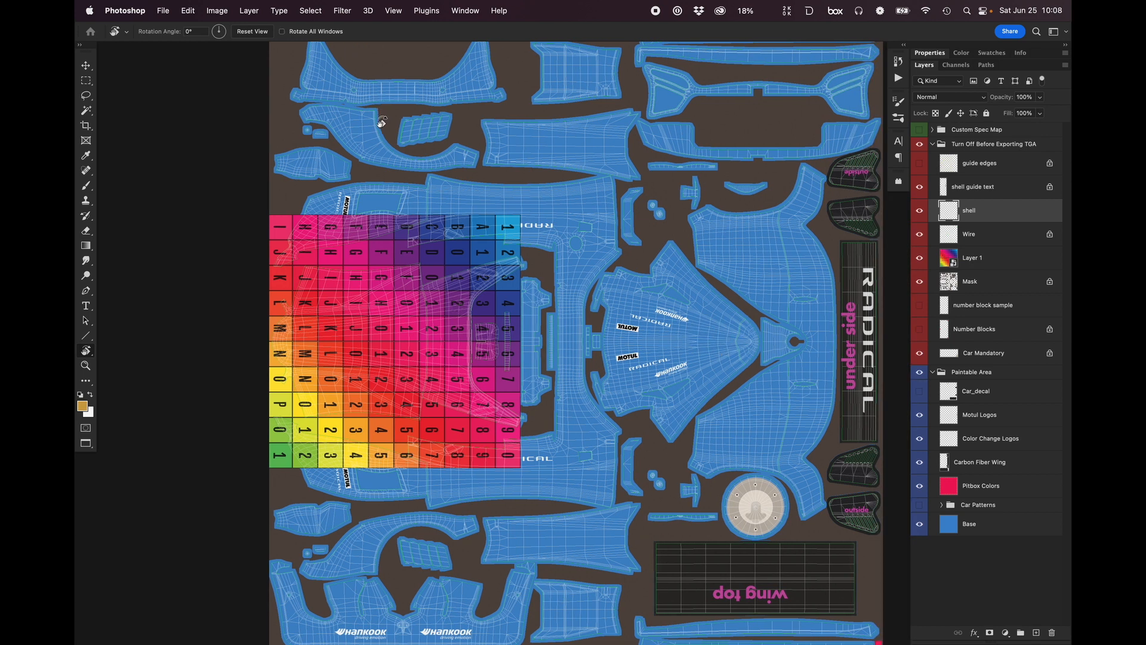
left_click_drag(383, 121, 491, 91)
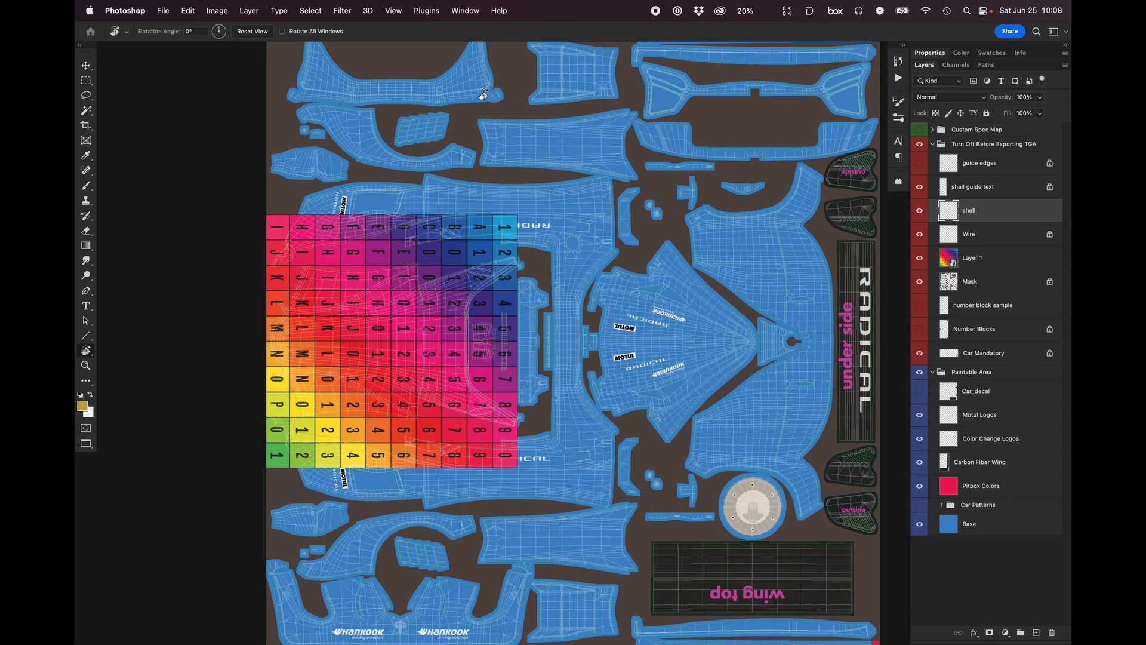
key("f")
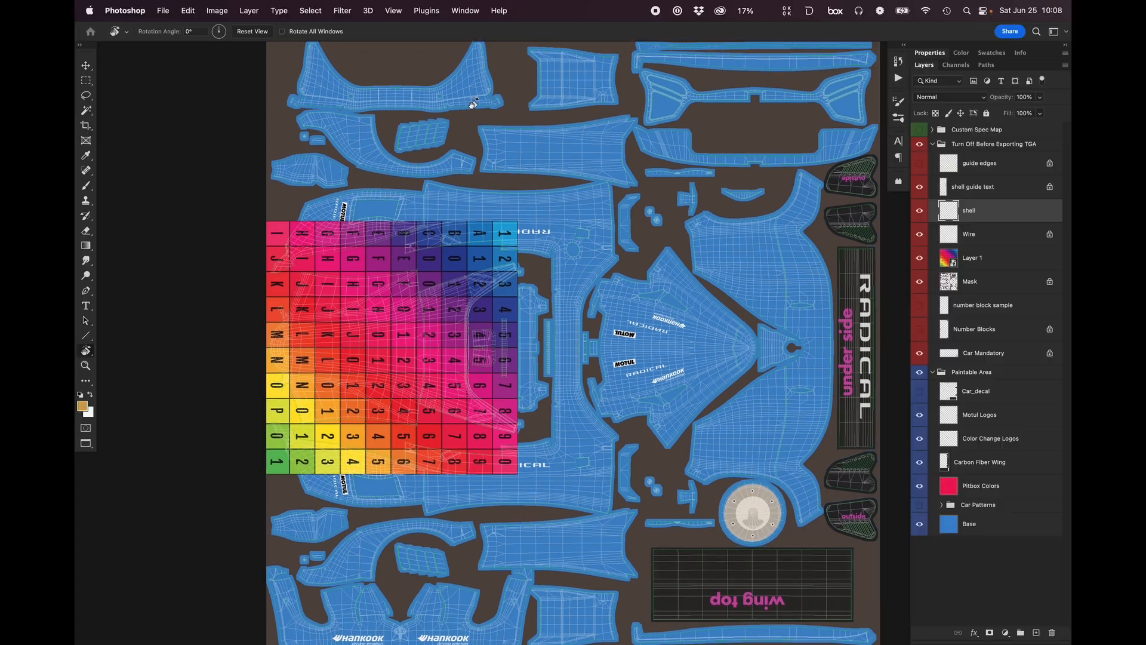
key("f")
Set up the Brush tool with horizontal paint symmetry along the hood's centreline and accept the symmetry axis.
key("b")
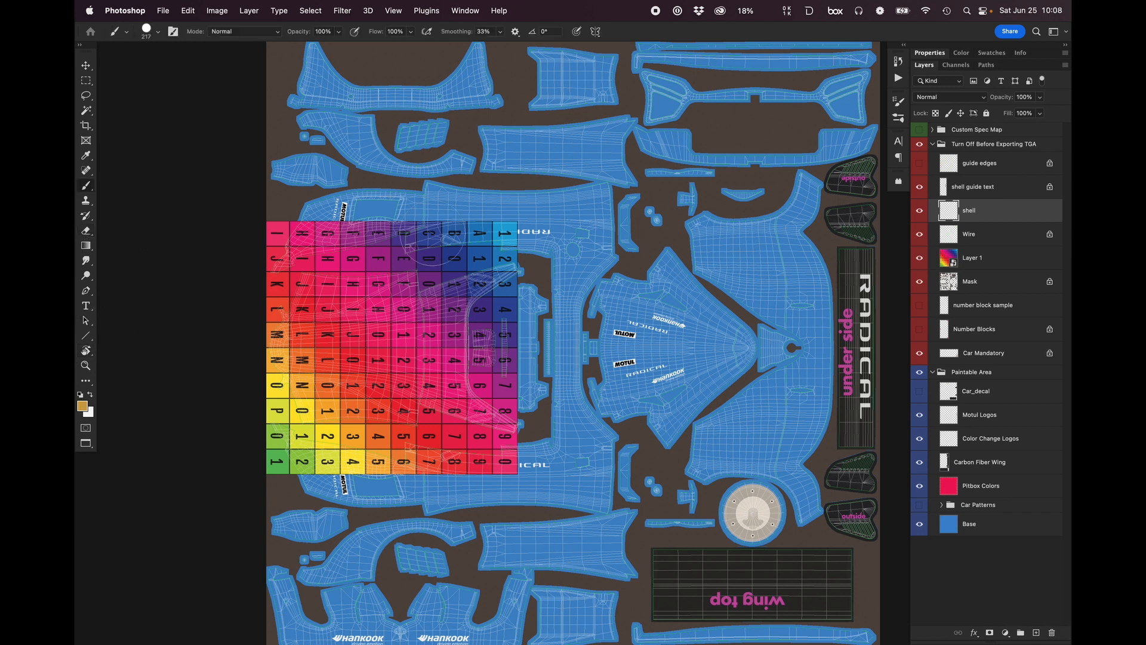
left_click(455, 254)
left_click_drag(394, 263, 391, 264)
mouse_move(402, 493)
left_mouse_down()
mouse_move(440, 489)
mouse_move(422, 496)
left_mouse_up()
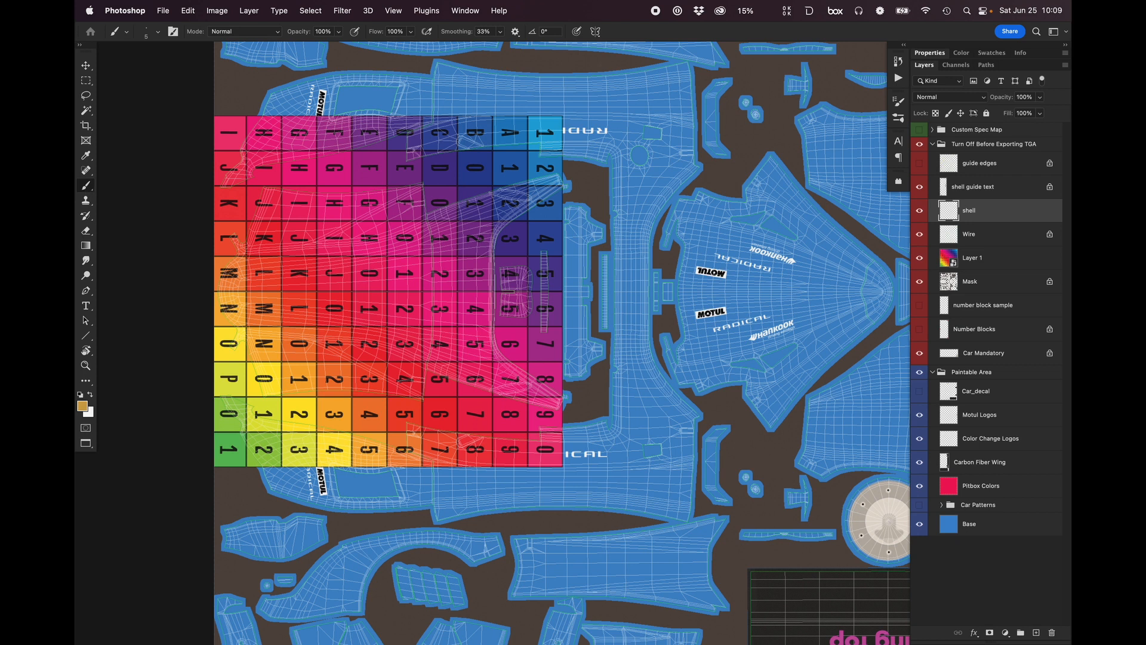
left_click(595, 31)
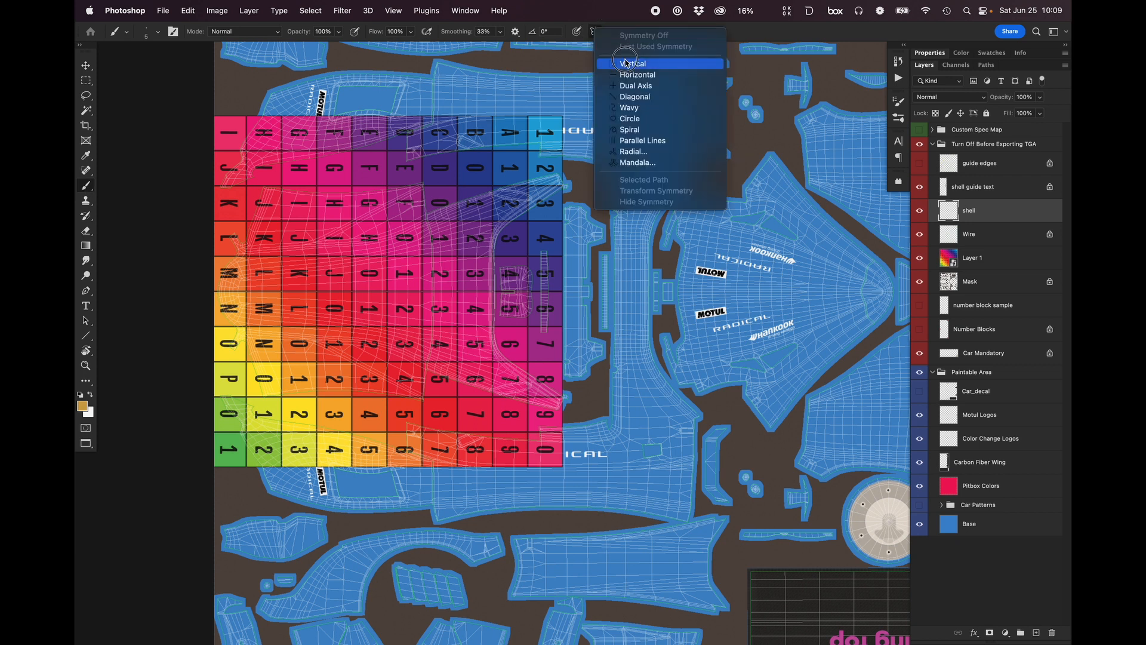
left_click(634, 75)
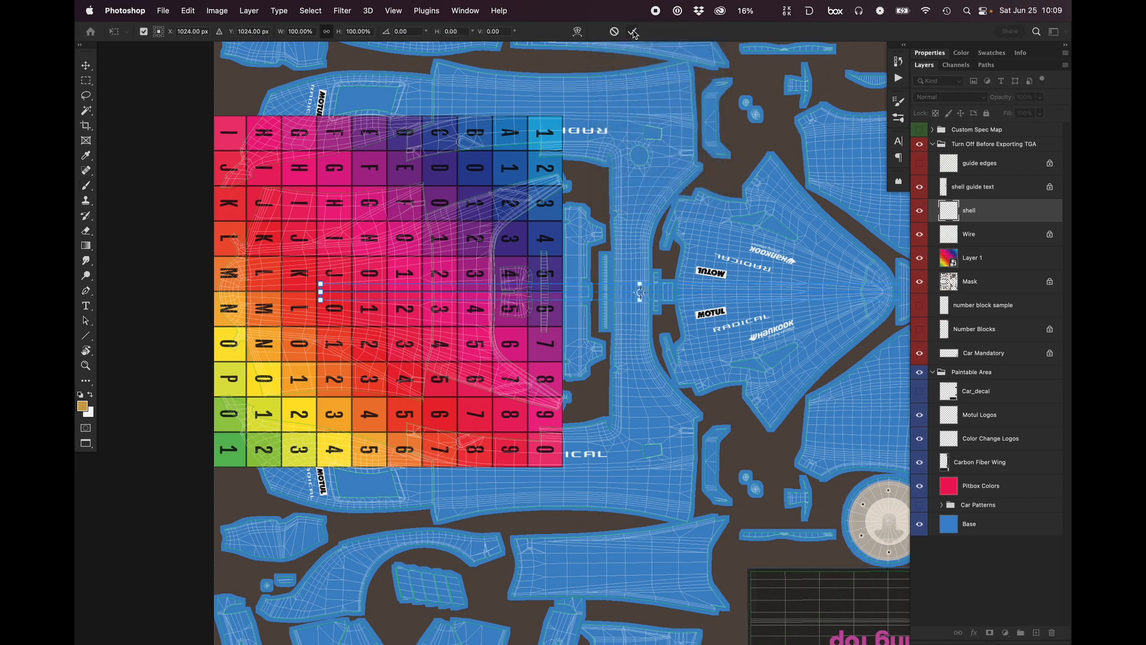
mouse_move(458, 296)
left_mouse_down()
mouse_move(546, 292)
mouse_move(487, 285)
left_mouse_up()
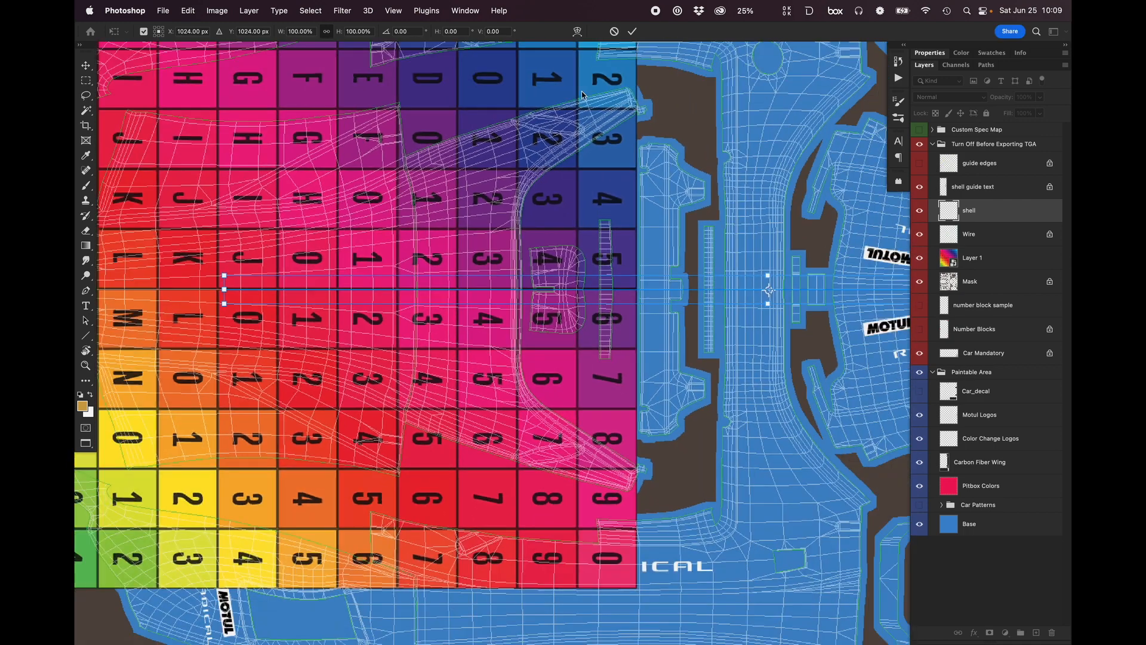
left_click(632, 31)
left_click_drag(673, 323, 633, 321)
mouse_move(374, 238)
left_mouse_down()
mouse_move(597, 179)
mouse_move(661, 50)
left_mouse_up()
key("super+z")
On the shell layer, paint a straight 2 px line linking the hood's outer rear corner to the matching side-panel corner at the number 6.
left_click_drag(517, 440, 553, 444)
left_click_drag(482, 456, 568, 398)
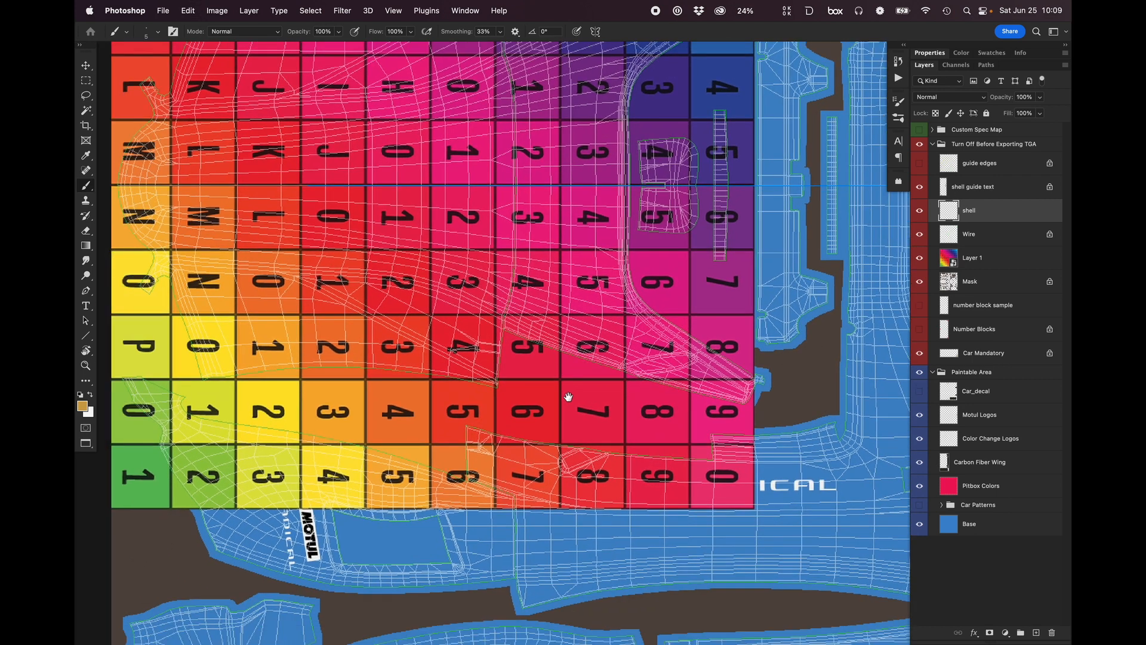
left_click_drag(446, 400, 491, 394)
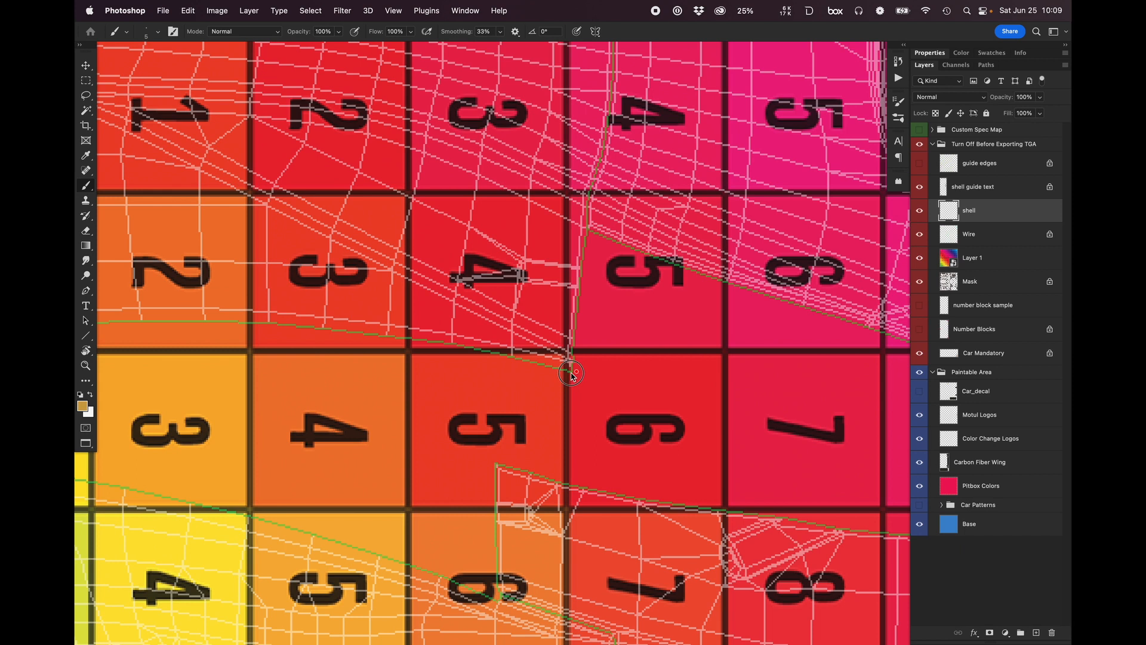
left_click_drag(580, 370, 598, 292)
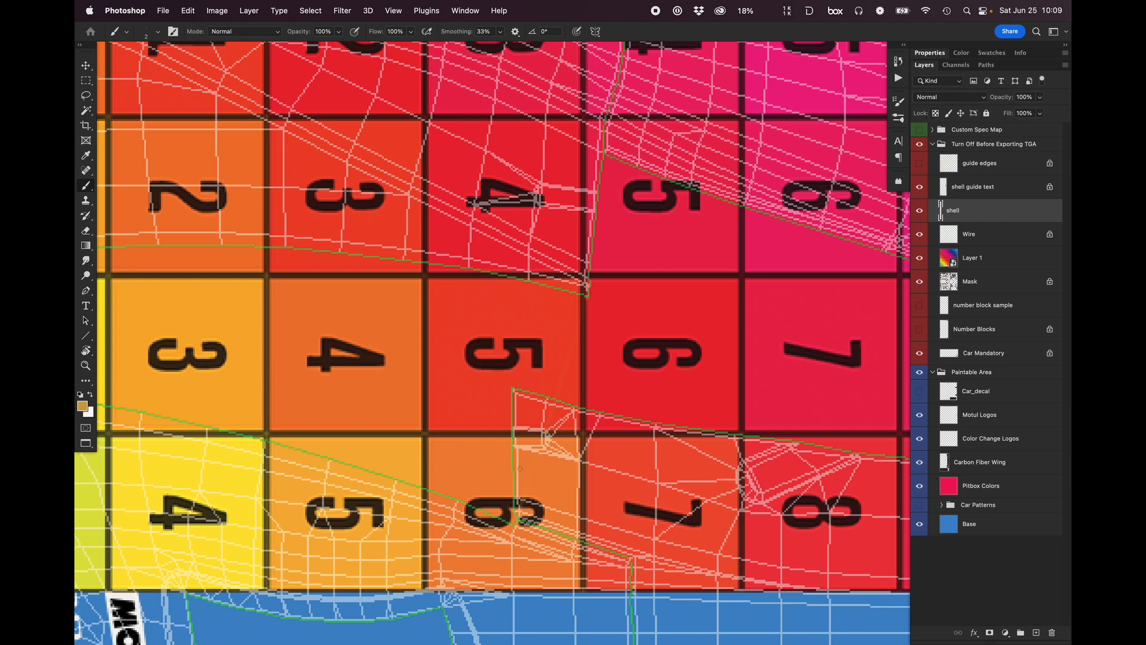
left_click(514, 526, "shift")
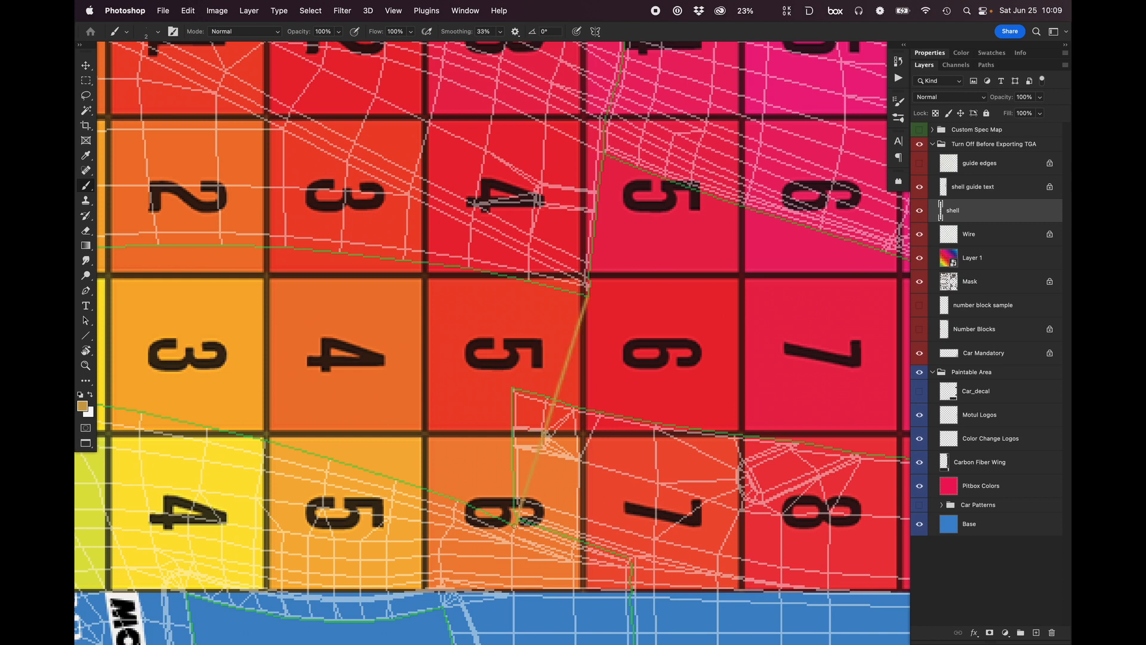
left_click(587, 296, "shift")
Paint a straight 5 px line from the side-panel corner at the number 5 to the inner hood seam corner, and reduce the brush to 3 px.
key("]")
key("]")
key("]")
left_click(604, 154, "shift")
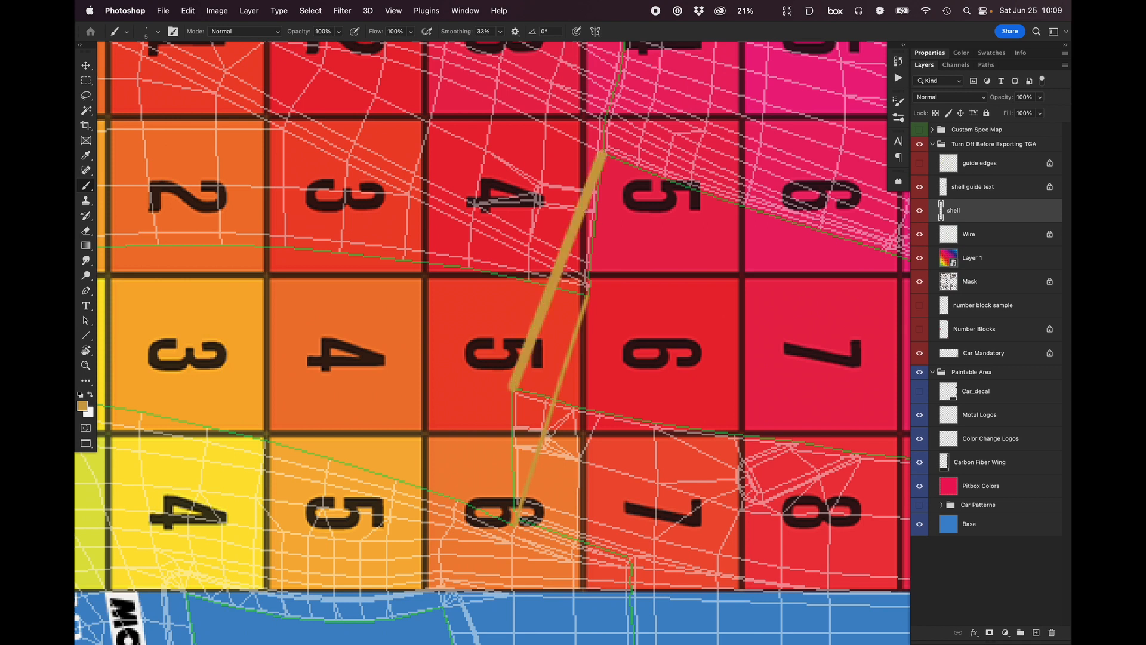
key("[")
key("[")
Compare the painted seam-link lines with their mirrored copies on both sides of the number grid.
scroll(621, 310, "down", 5)
left_click_drag(596, 233, 550, 603)
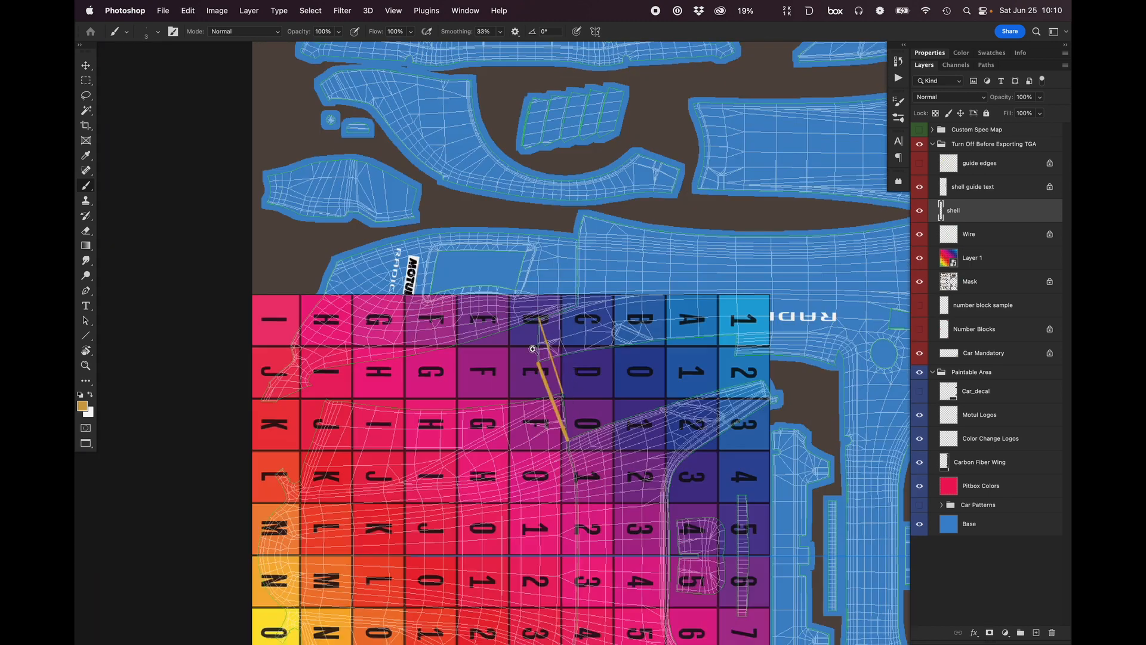
scroll(549, 347, "up", 5)
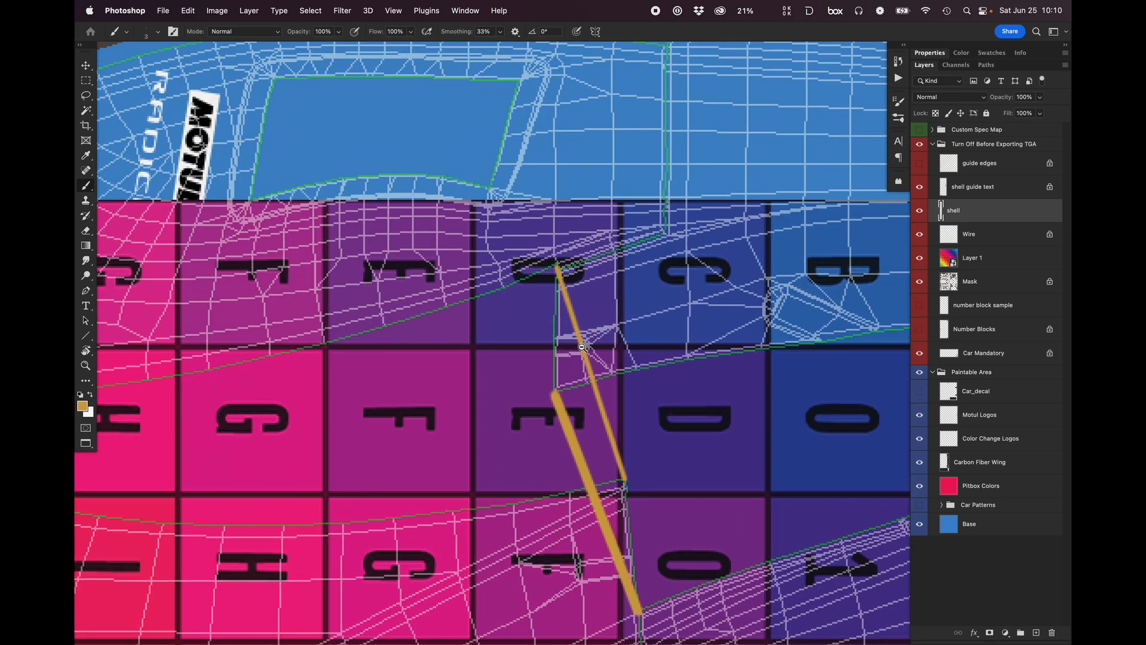
scroll(582, 347, "down", 9)
scroll(583, 456, "up", 5)
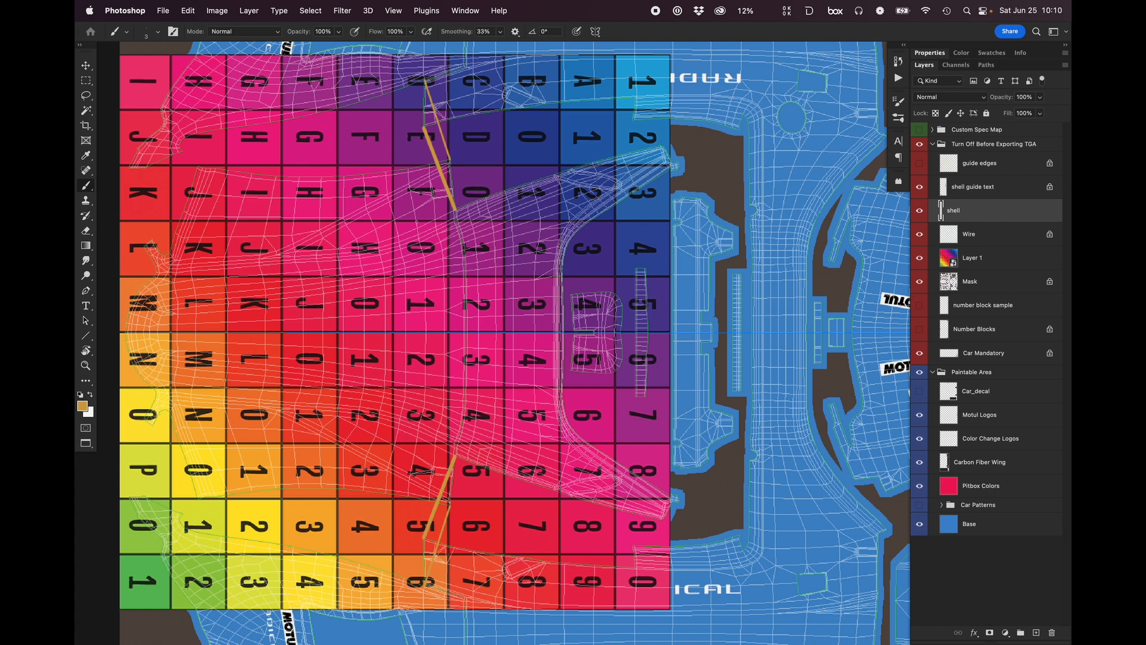
scroll(611, 230, "down", 2)
scroll(634, 232, "right", 2)
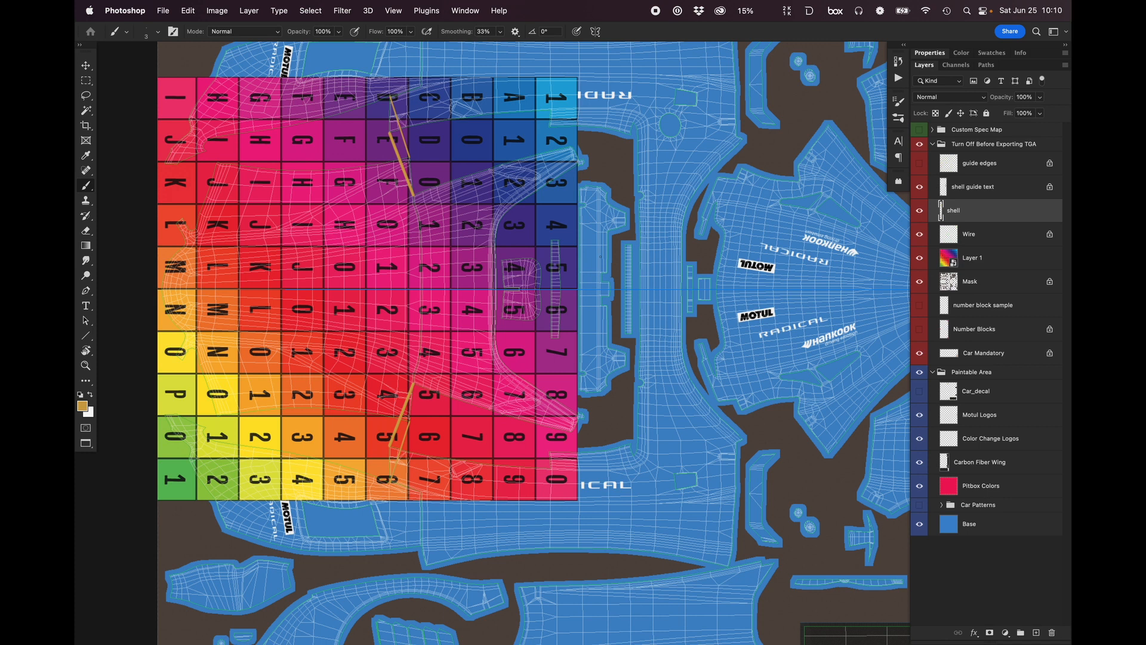
left_click(230, 399)
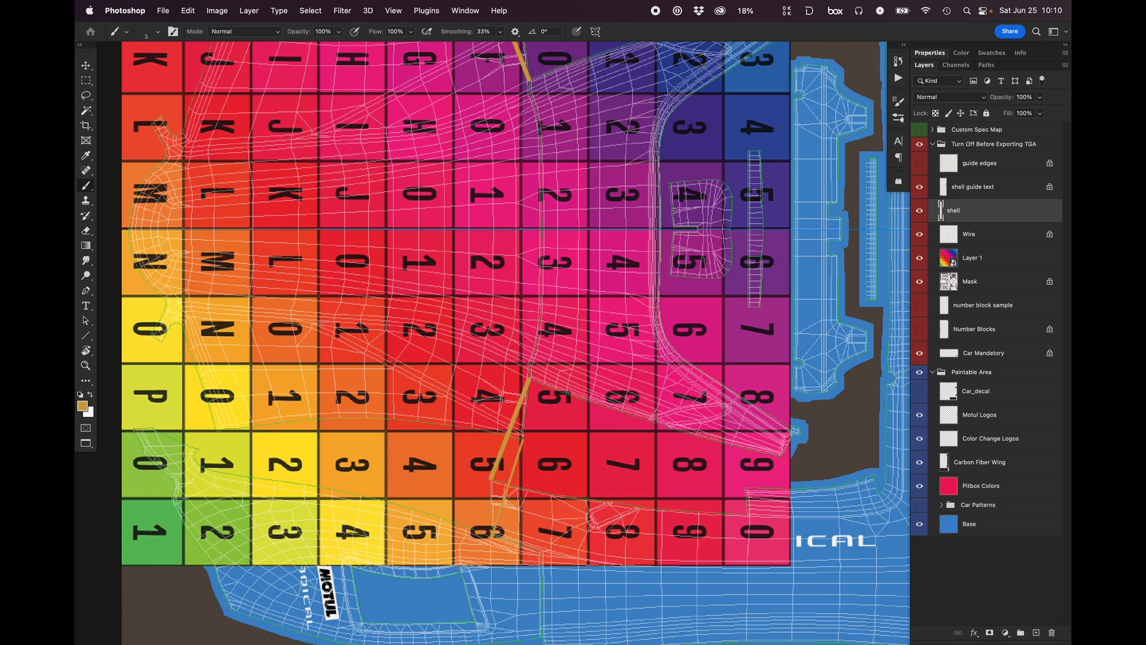
scroll(516, 343, "up", 3)
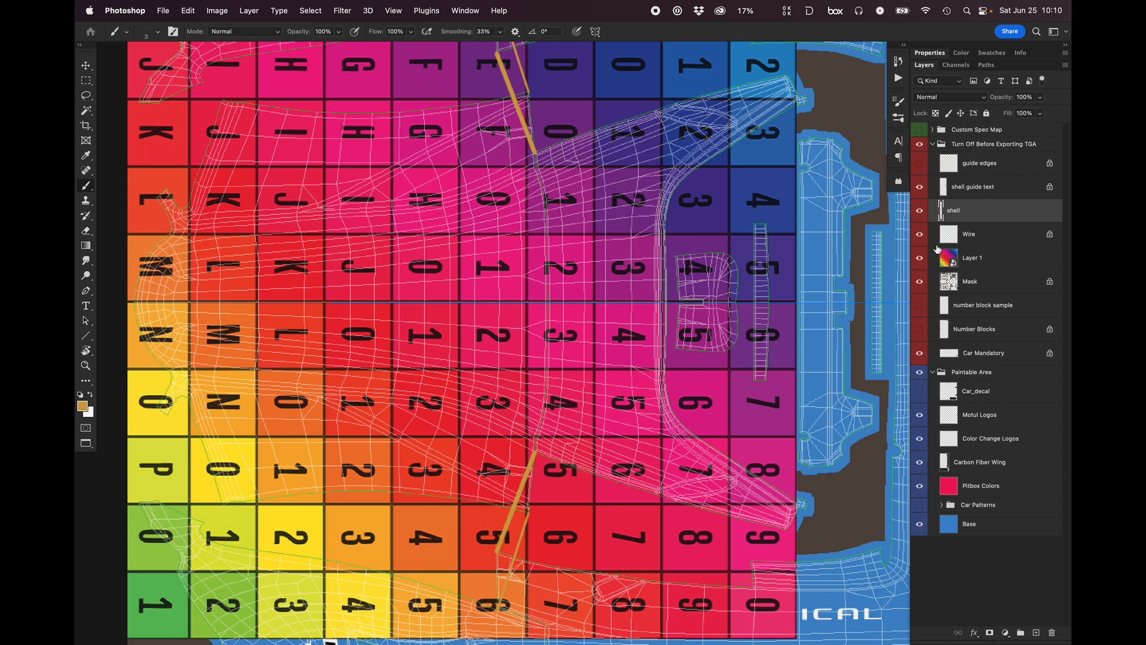
Move the number grid on Layer 1 so that one of its line intersections meets the hood's outer rear corner.
left_click(947, 264)
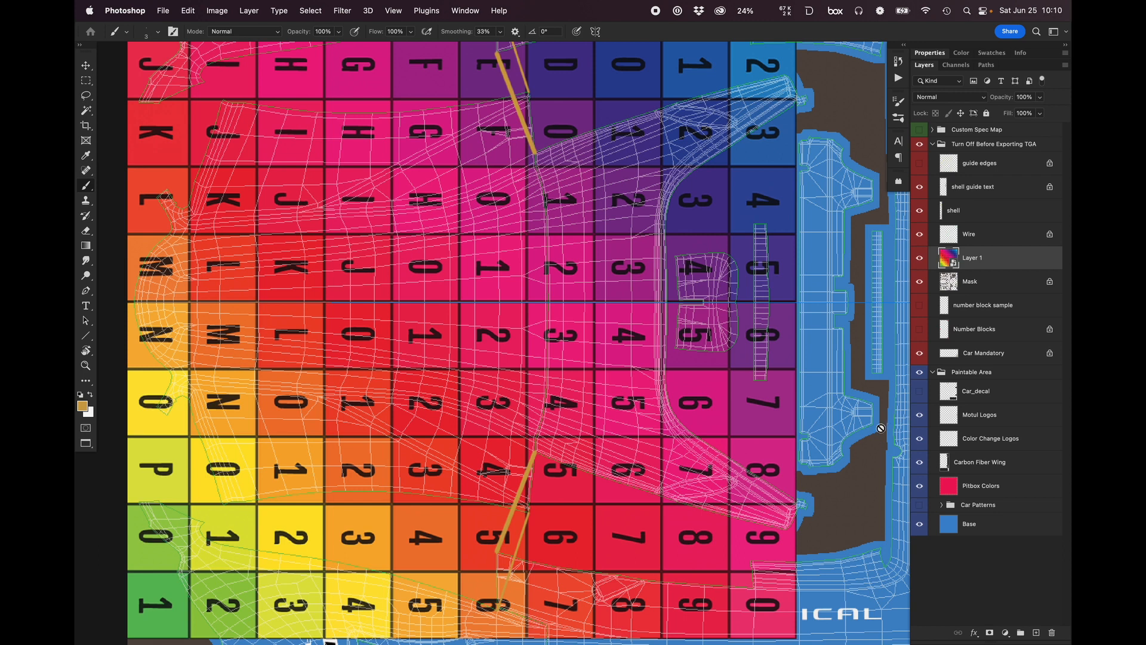
scroll(378, 439, "down", 4)
scroll(378, 439, "left", 2)
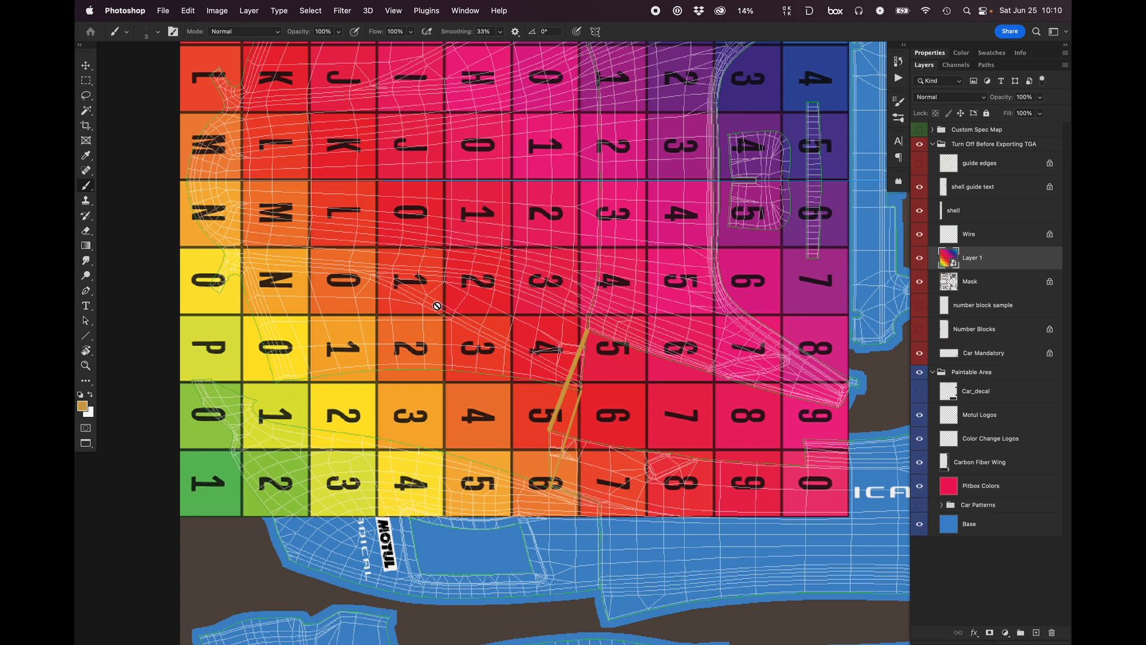
scroll(582, 401, "up", 3)
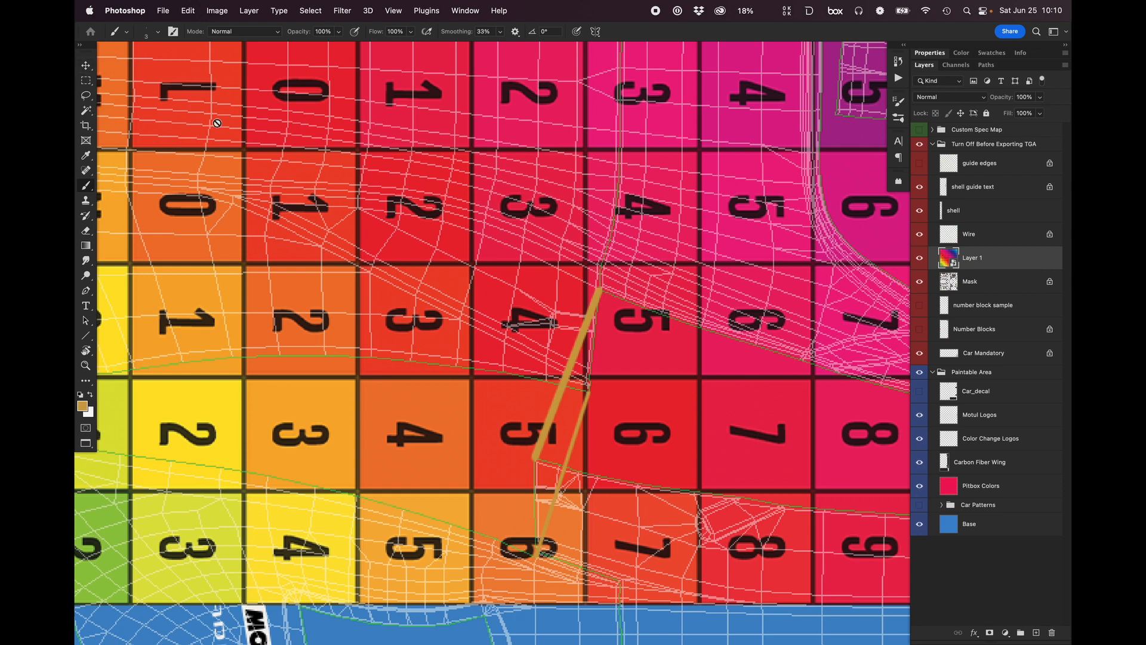
left_click(188, 10)
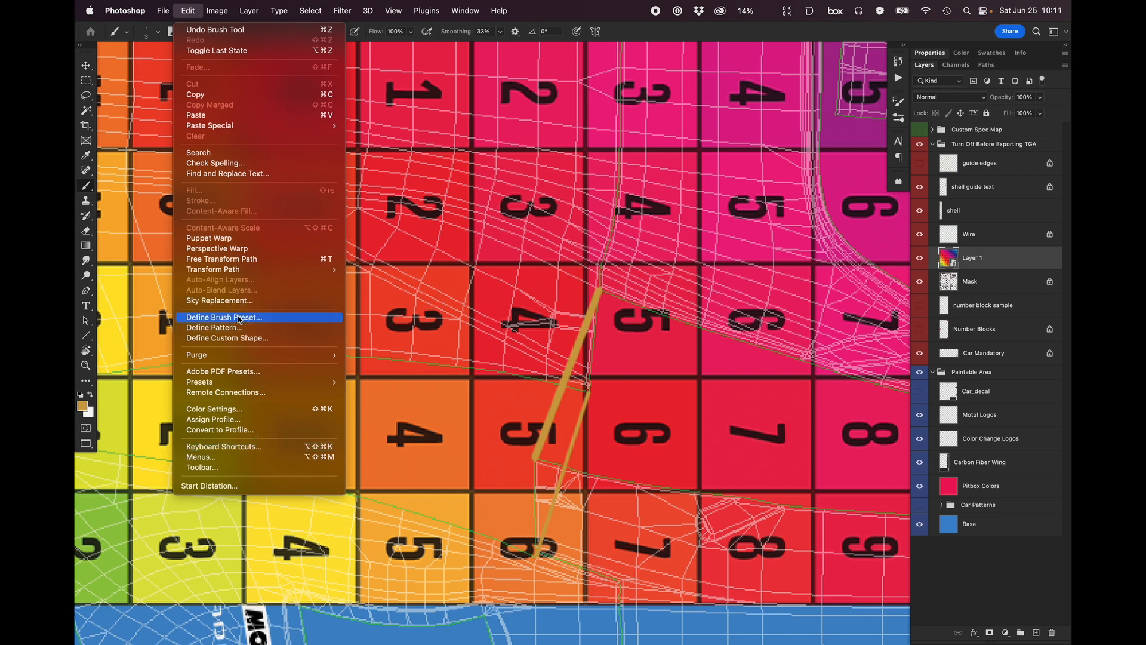
left_click(500, 306)
key("v")
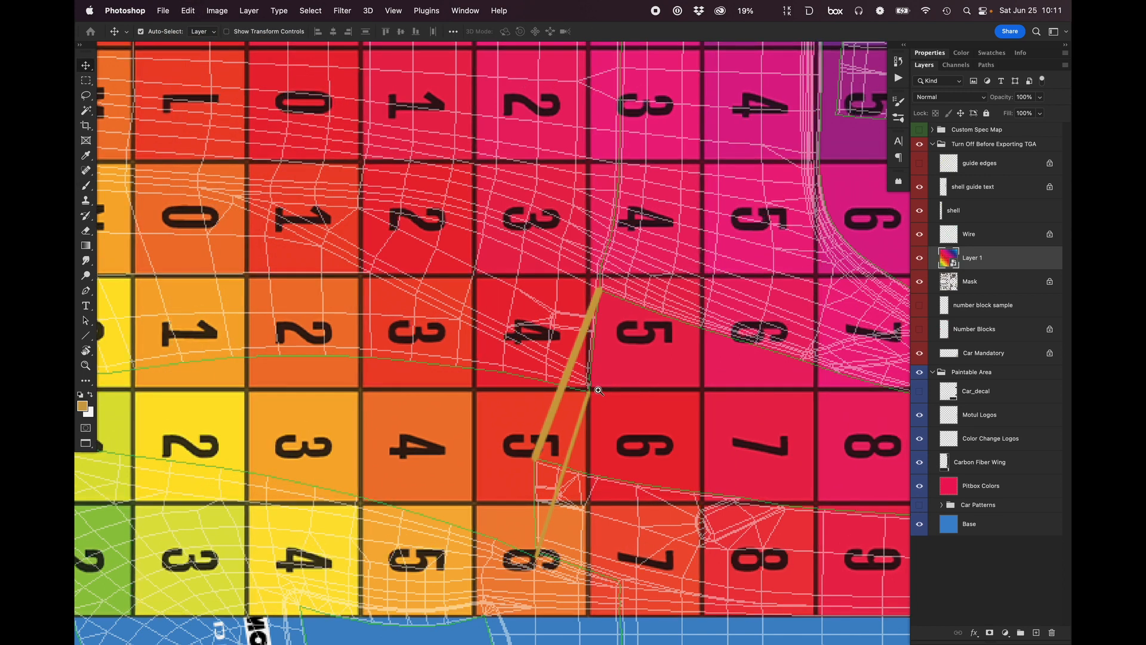
scroll(624, 379, "up", 5)
scroll(631, 388, "up", 2)
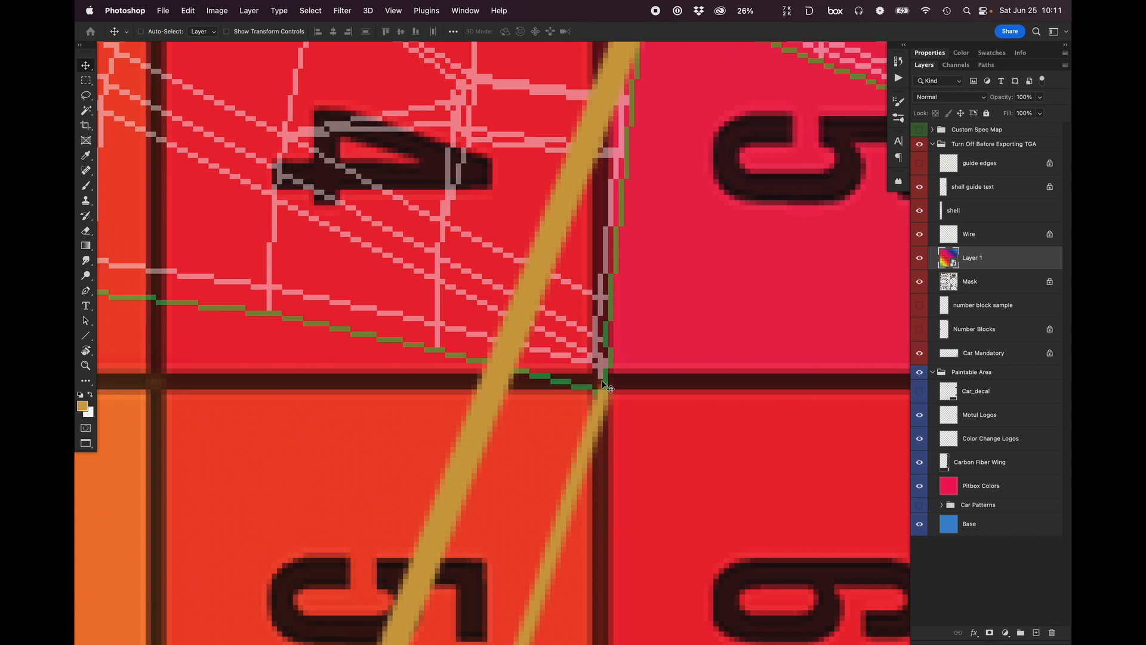
left_click_drag(602, 381, 604, 364)
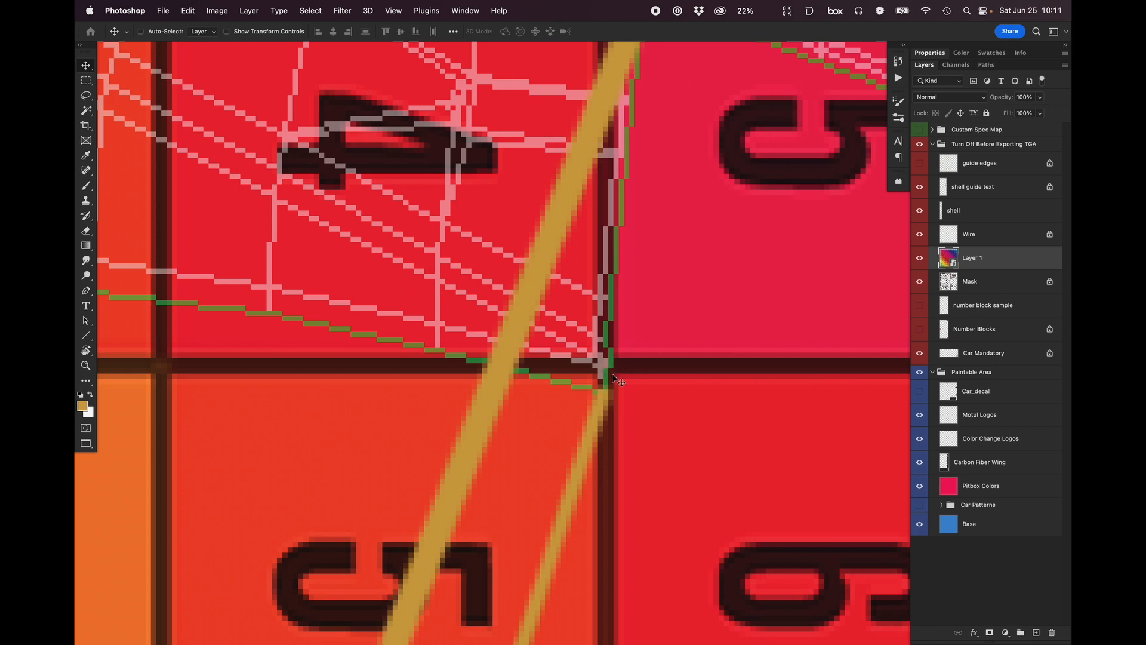
Shift the number grid slightly down and left so its line intersection sits off the hood corner.
scroll(614, 379, "down", 2)
scroll(666, 387, "down", 4)
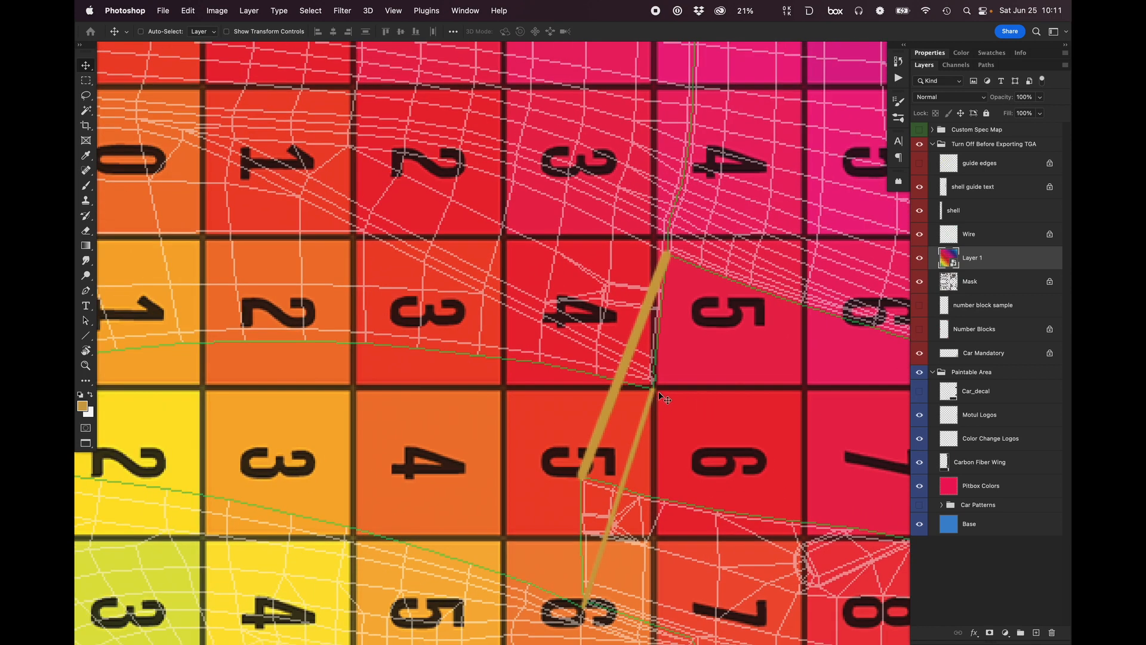
left_click_drag(680, 384, 657, 402)
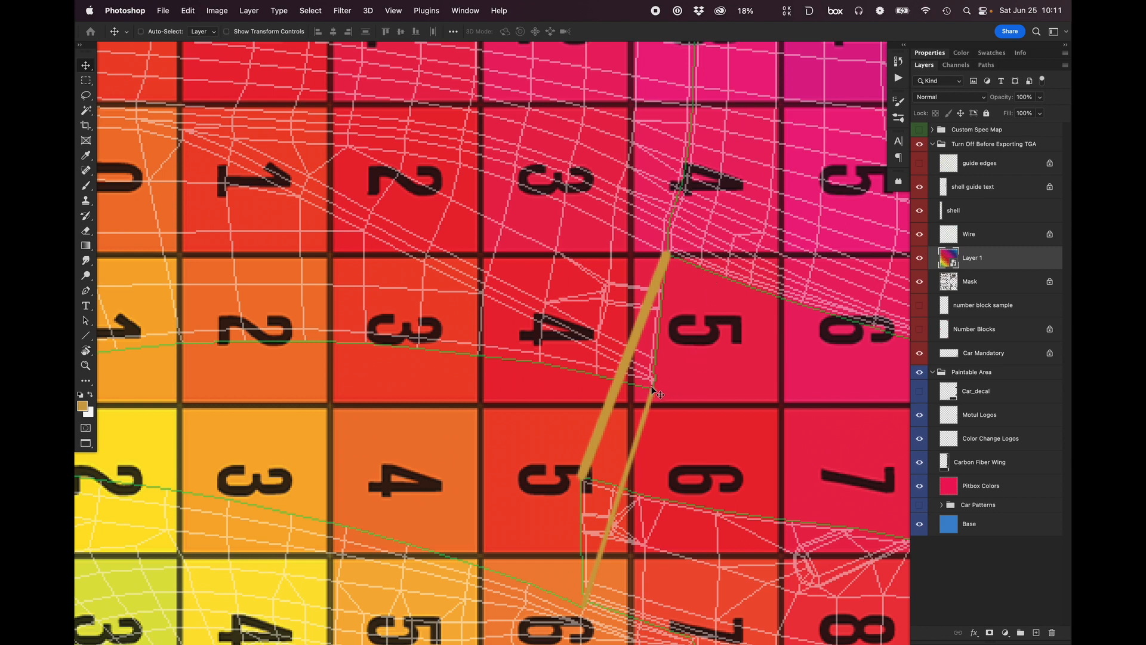
scroll(652, 388, "down", 5)
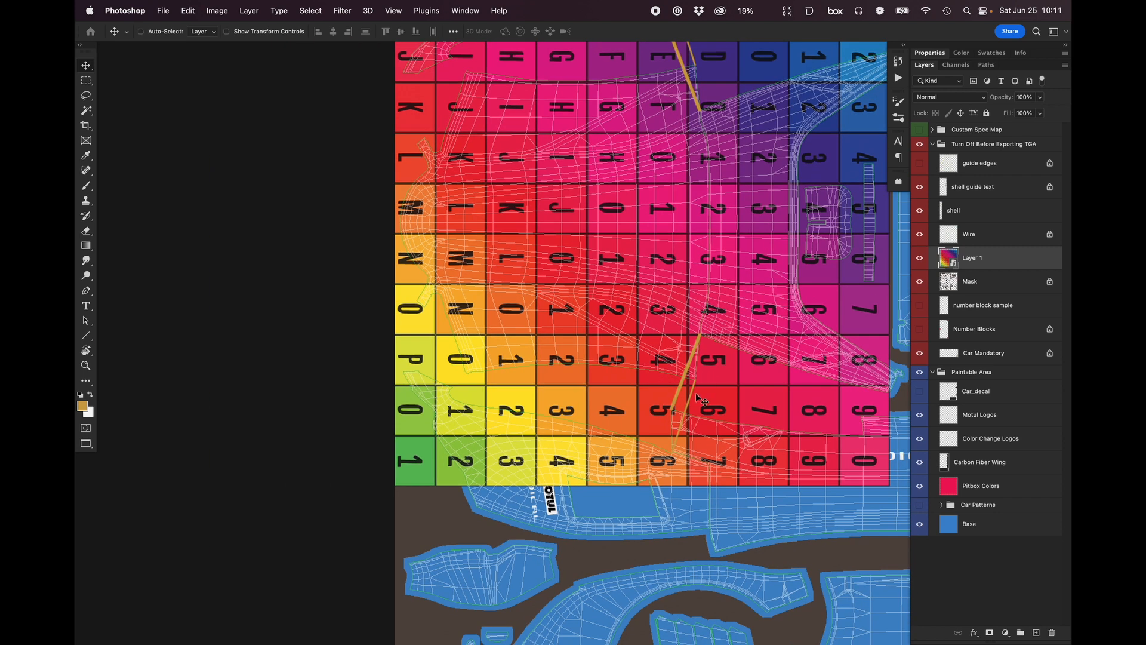
Nudge the number grid on Layer 1 left so its line sits slightly off the hood's outer rear corner.
scroll(734, 431, "up", 2)
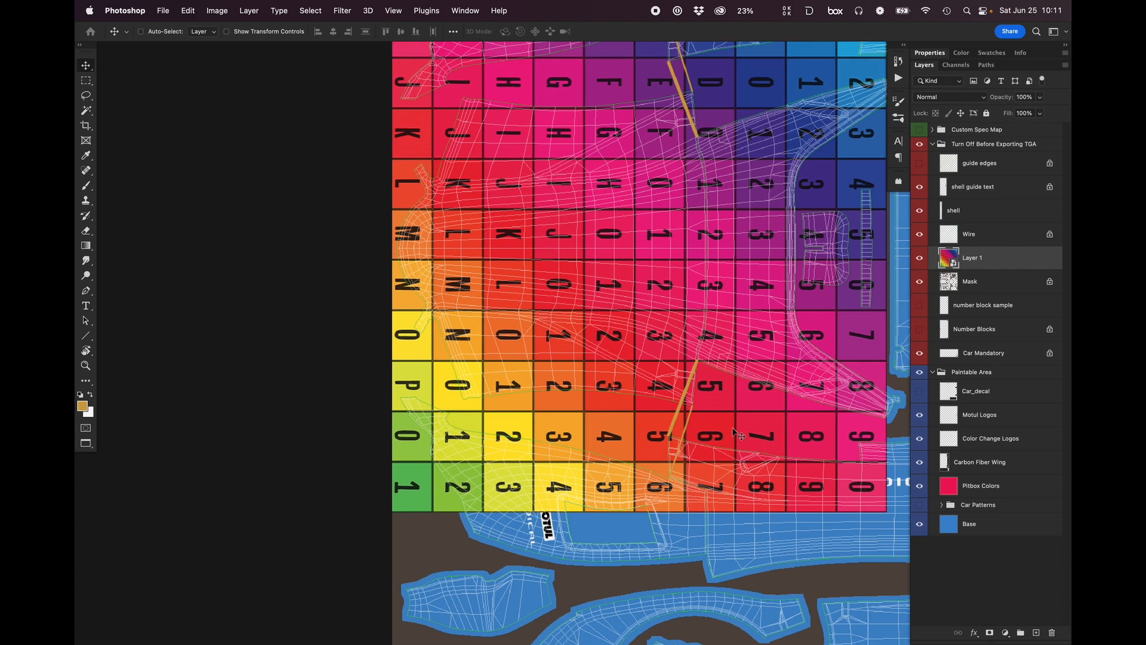
scroll(710, 409, "up", 3)
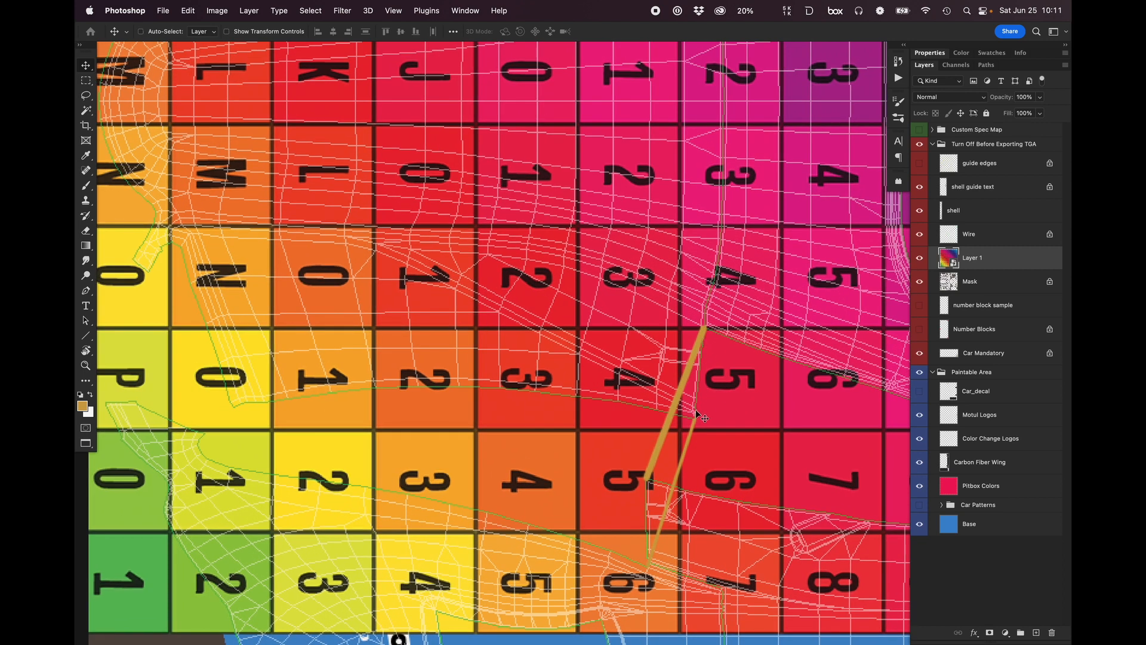
scroll(701, 418, "left", 2)
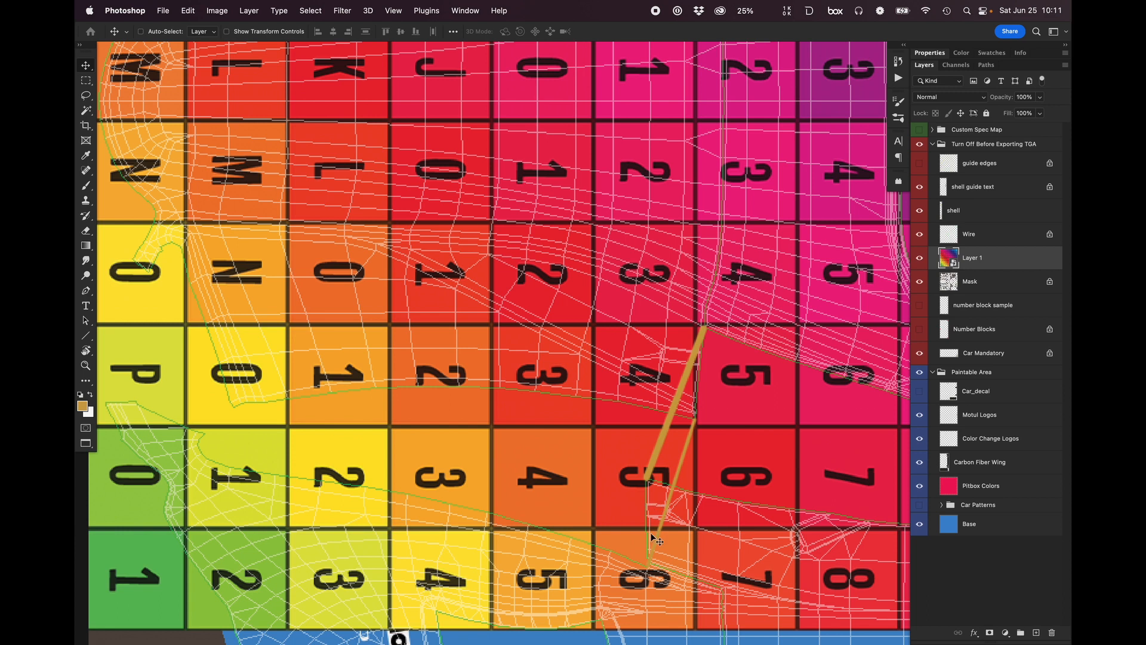
key("shift+Left")
key("shift+Left")
key("shift+Left")
key("shift+Left")
key("shift+Left")
key("shift+Left")
key("shift+Left")
key("shift+Left")
key("shift+Left")
key("shift+Left")
key("shift+Left")
key("shift+Left")
key("shift+Left")
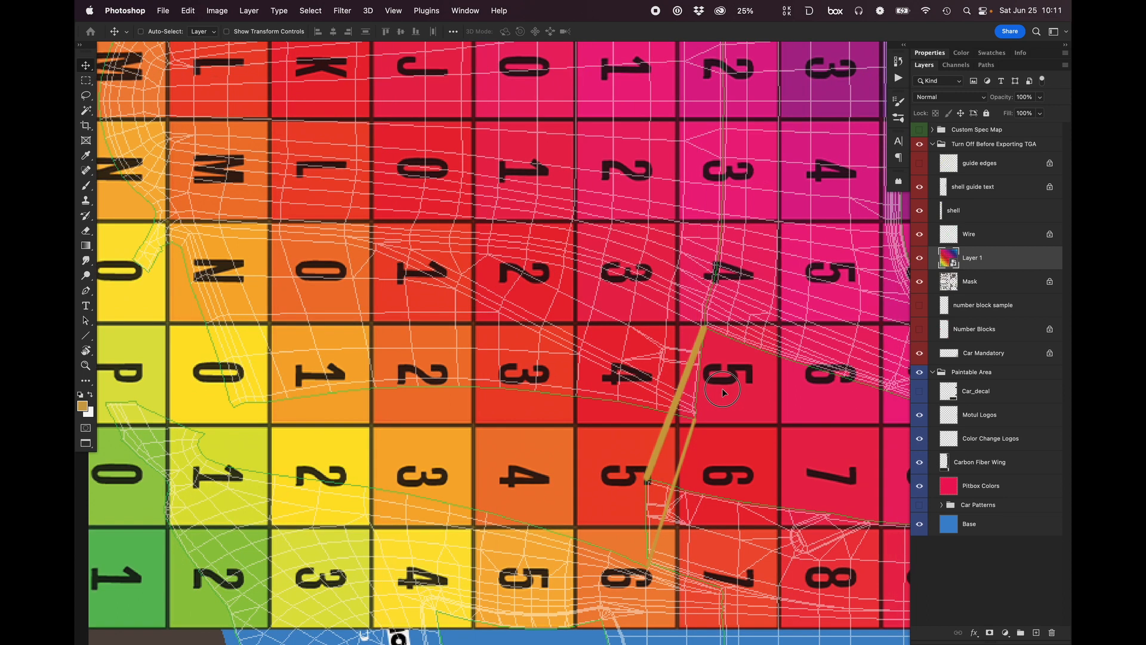
Start a Puppet Warp on Layer 1, place four pins along the hood's side edge from number 4 to number 1, and hide the mesh.
scroll(761, 443, "down", 4)
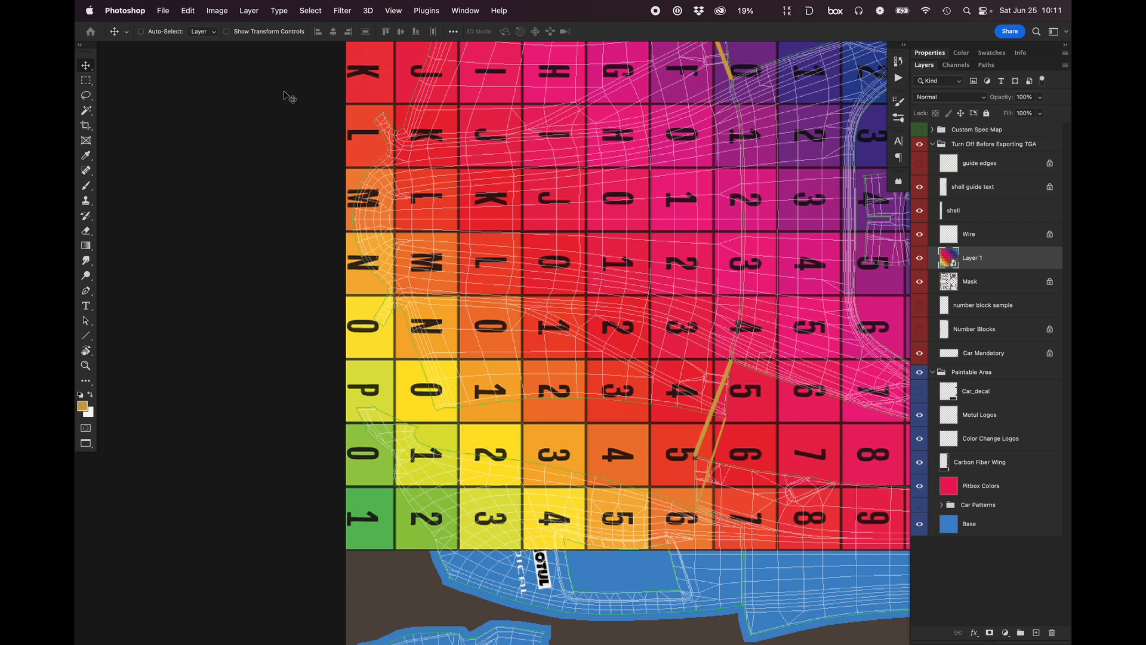
left_click(190, 12)
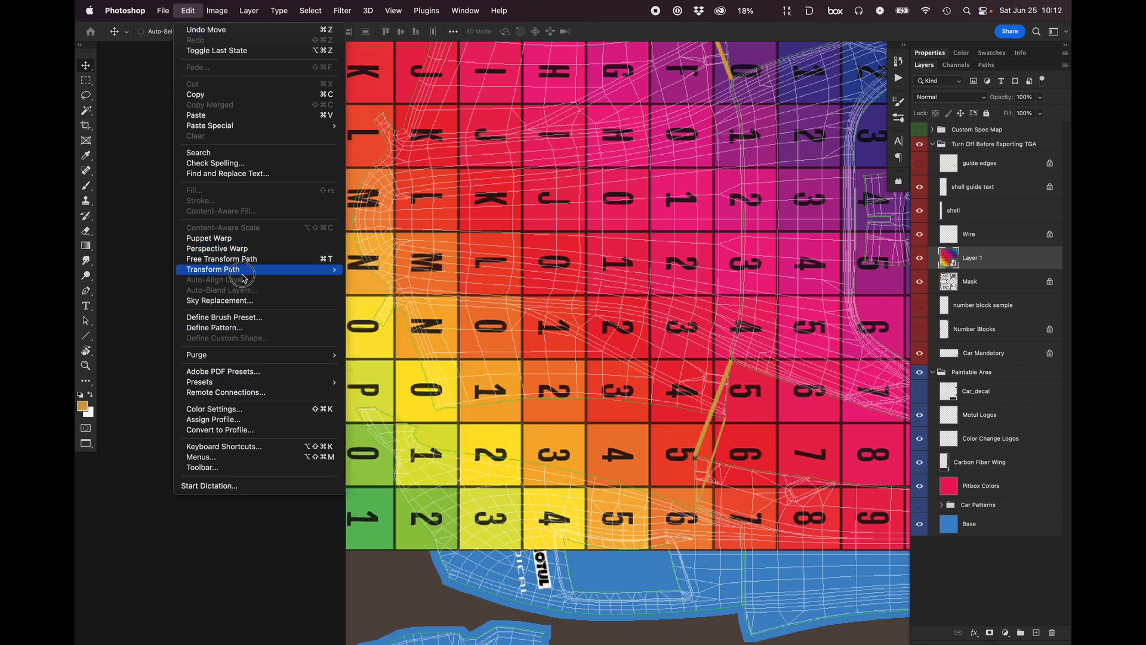
mouse_move(243, 273)
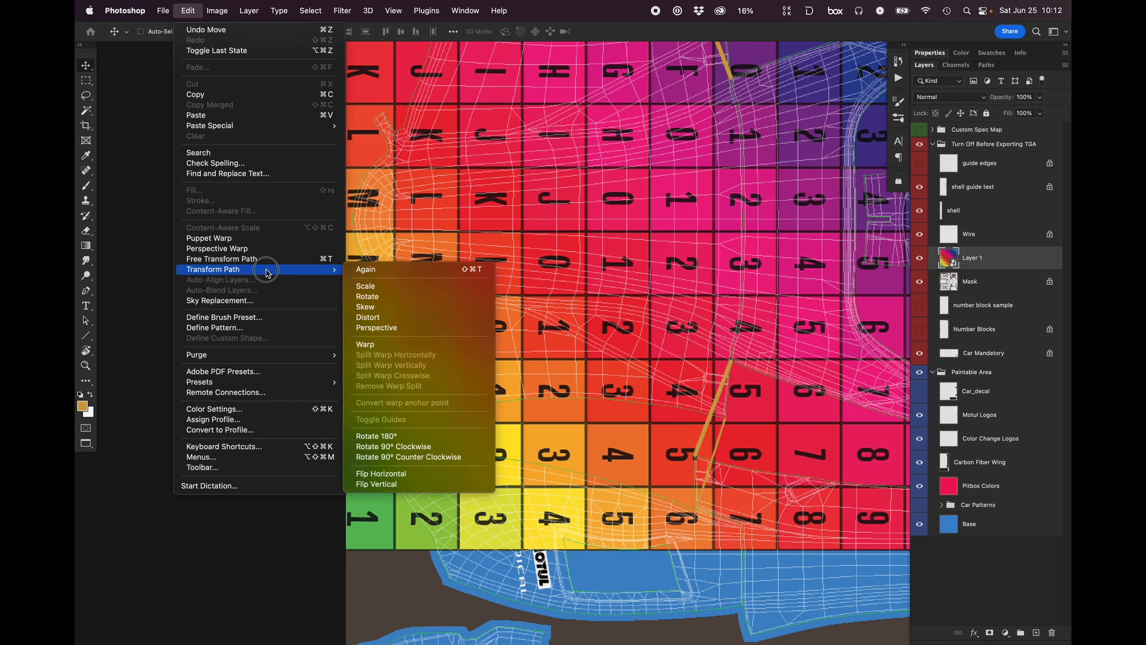
left_click(209, 238)
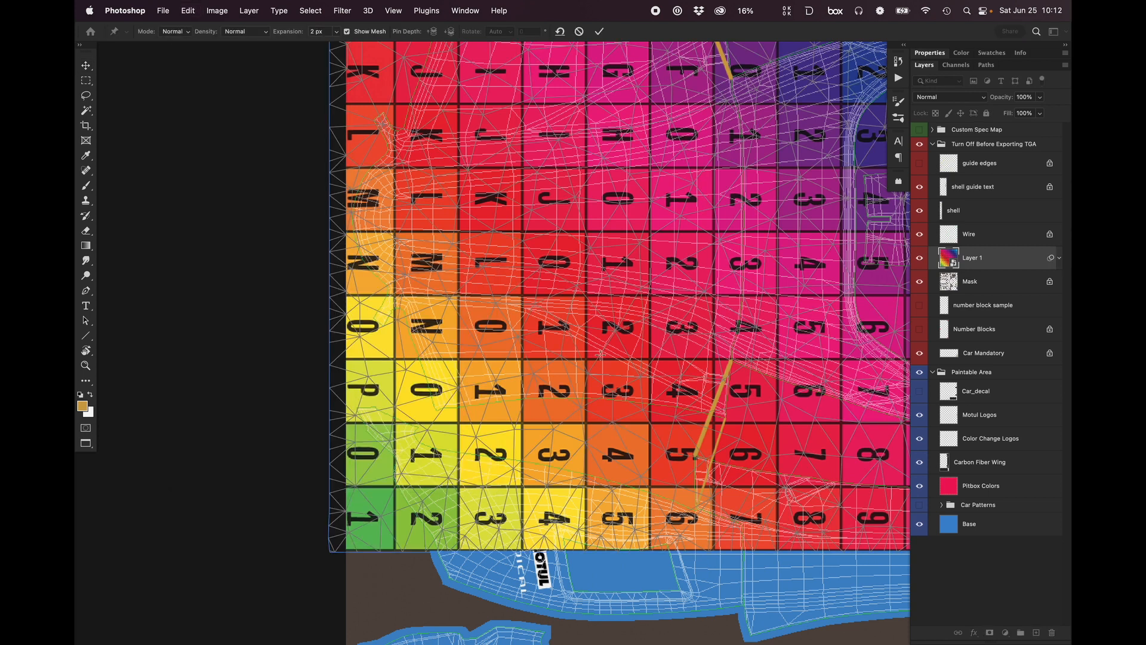
left_click_drag(630, 382, 659, 383)
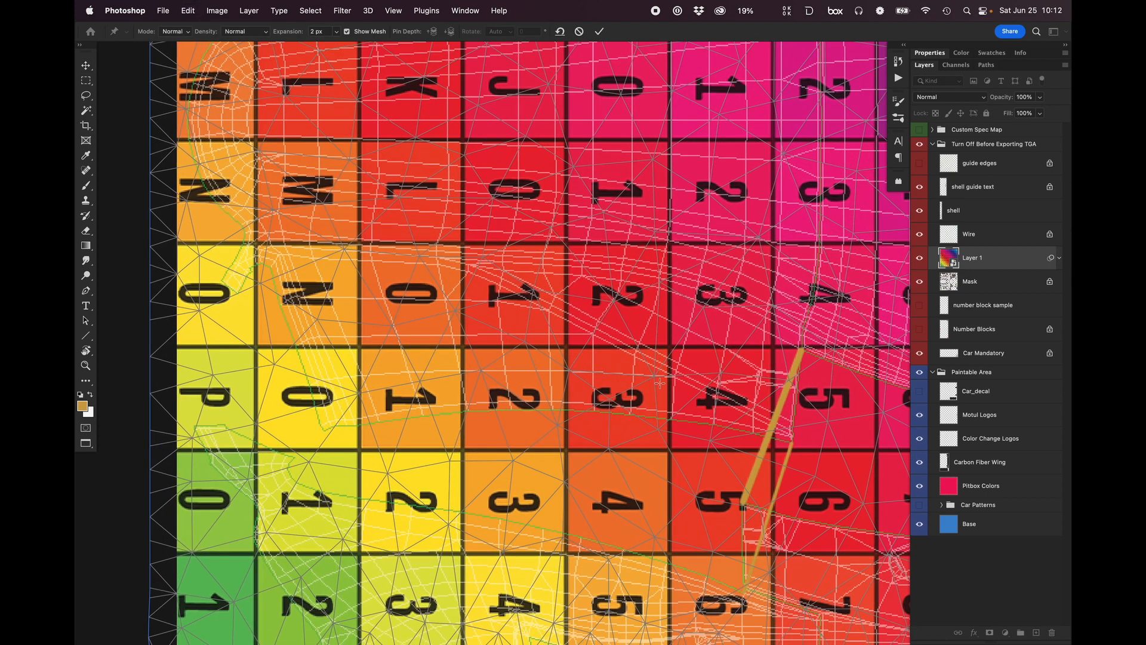
left_click(736, 385)
left_click(634, 374)
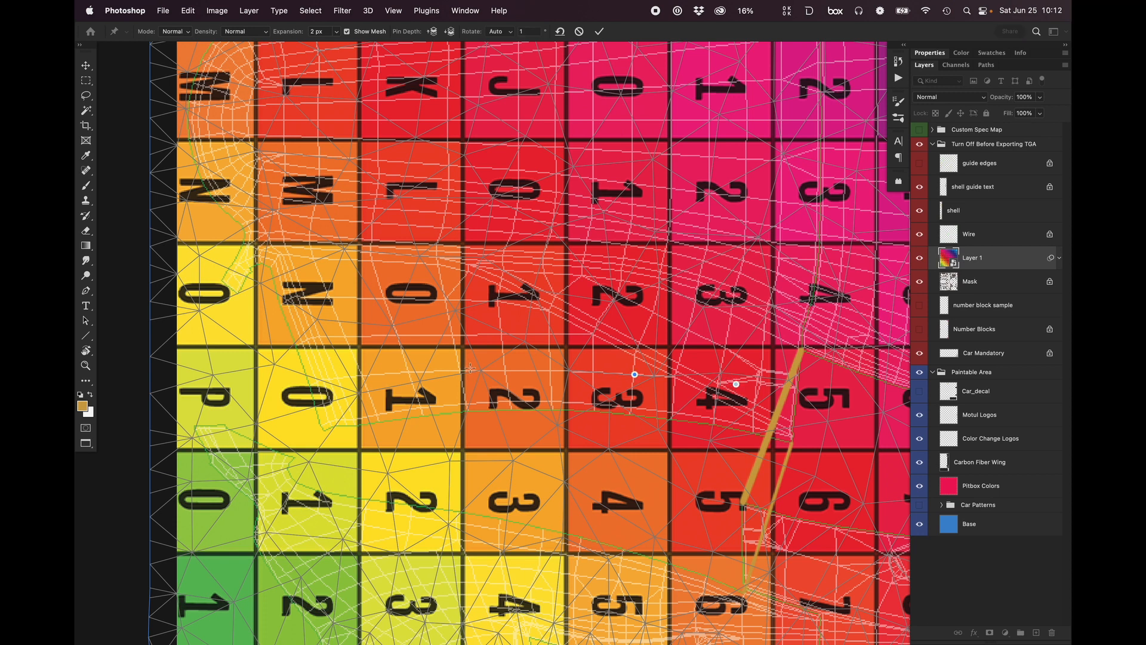
left_click(491, 370)
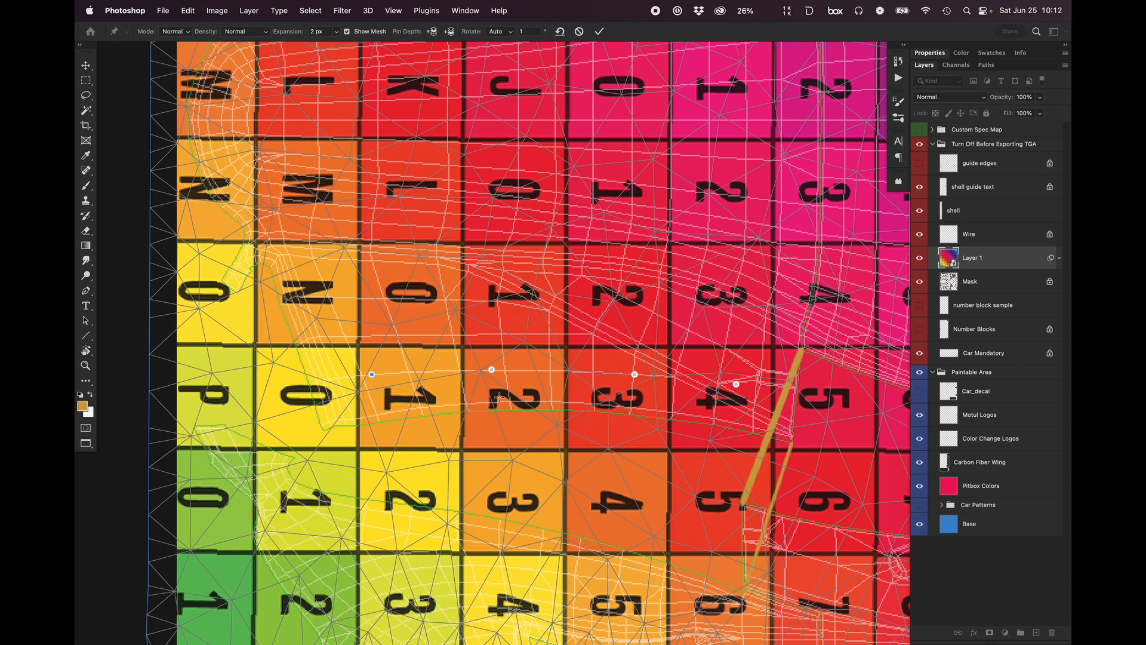
left_click(373, 379)
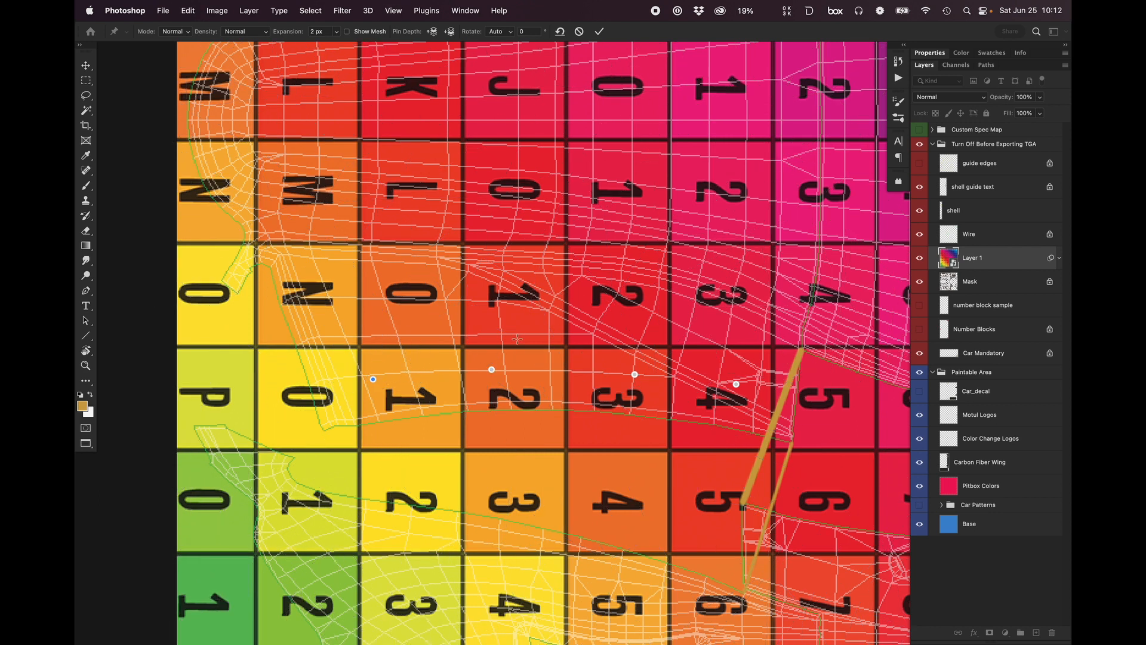
Bend the grid along the hood's side edge by moving its pins, adding further pins near the 5 and the 0 at both ends.
left_click_drag(736, 384, 729, 400)
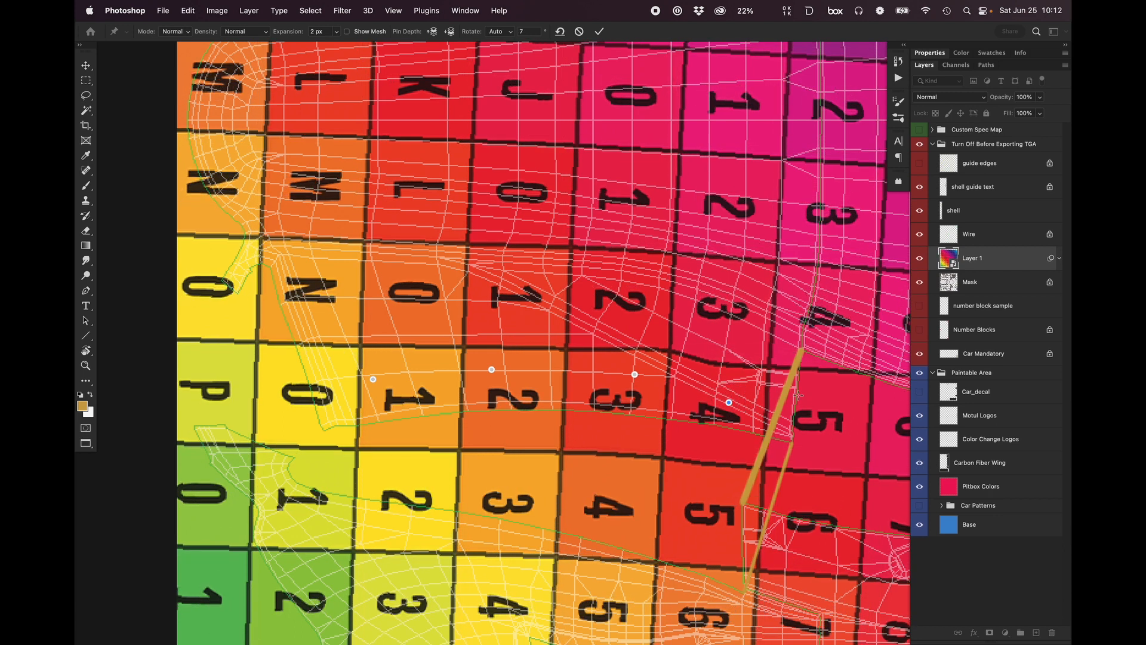
left_click(803, 415)
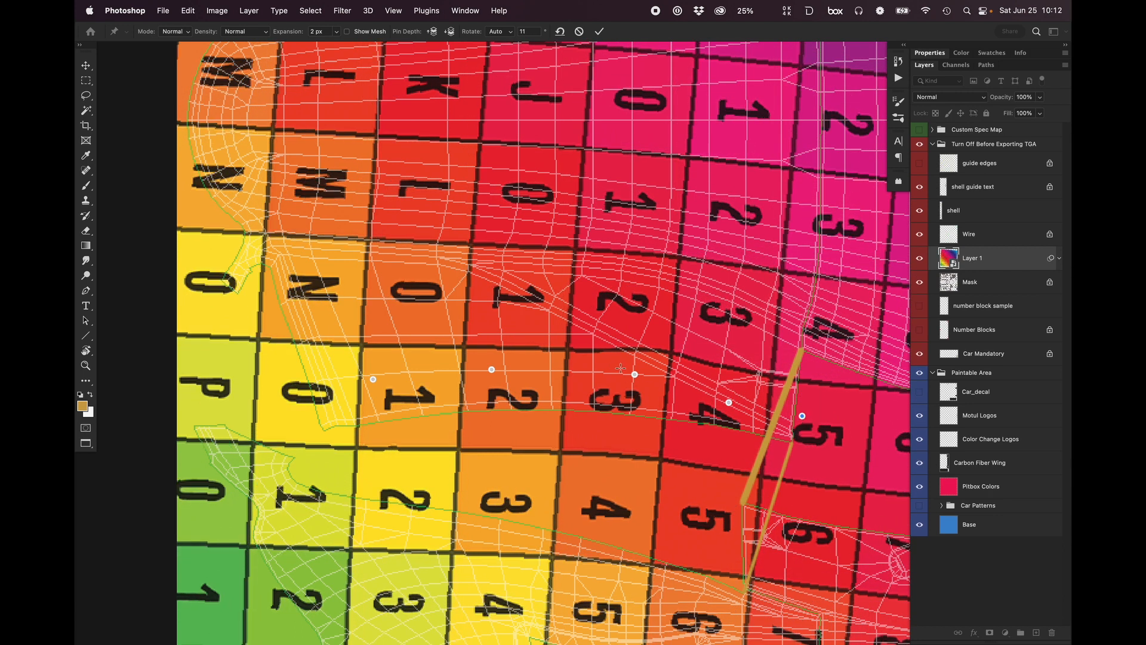
left_click(730, 402)
left_click(802, 415)
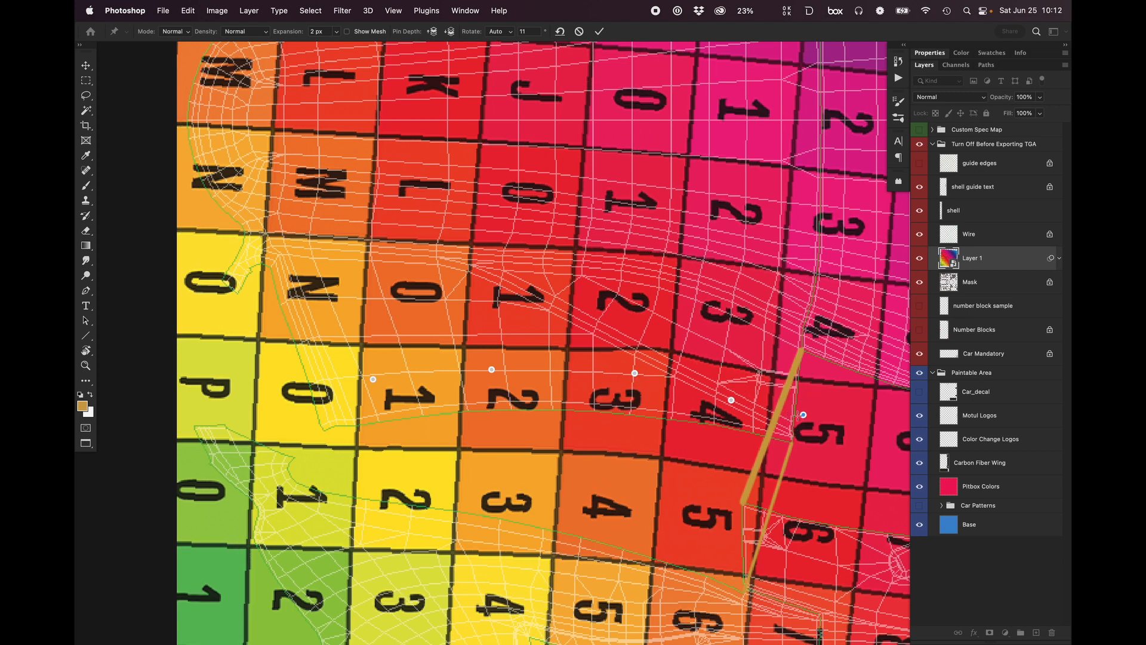
left_click_drag(491, 370, 481, 364)
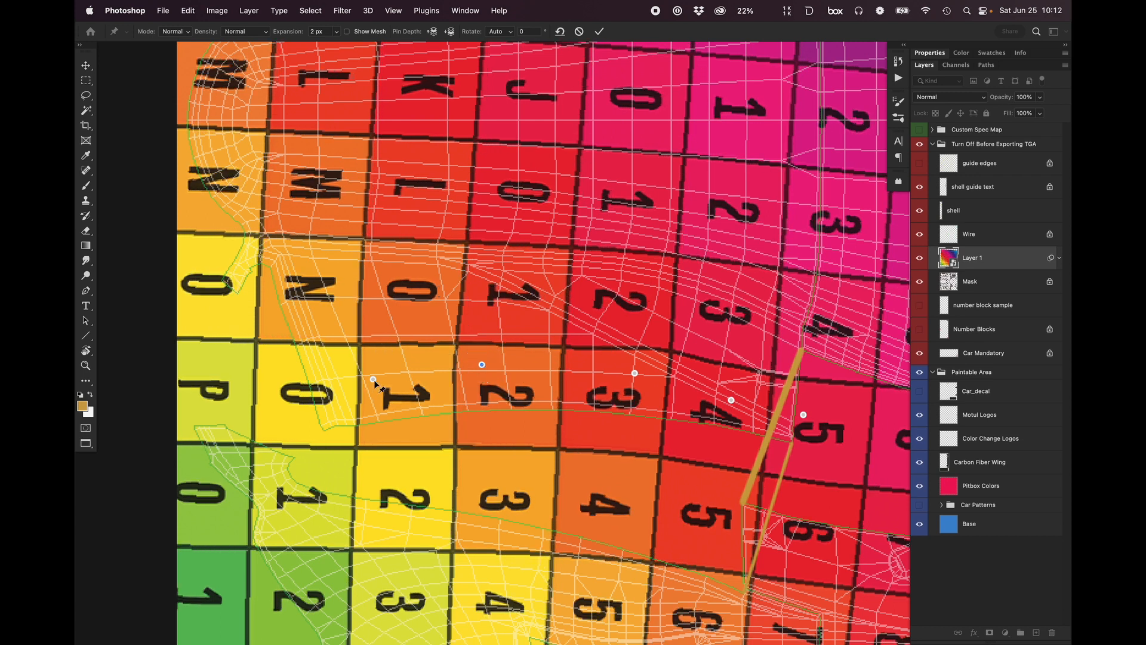
left_click_drag(374, 379, 368, 384)
left_click(259, 386)
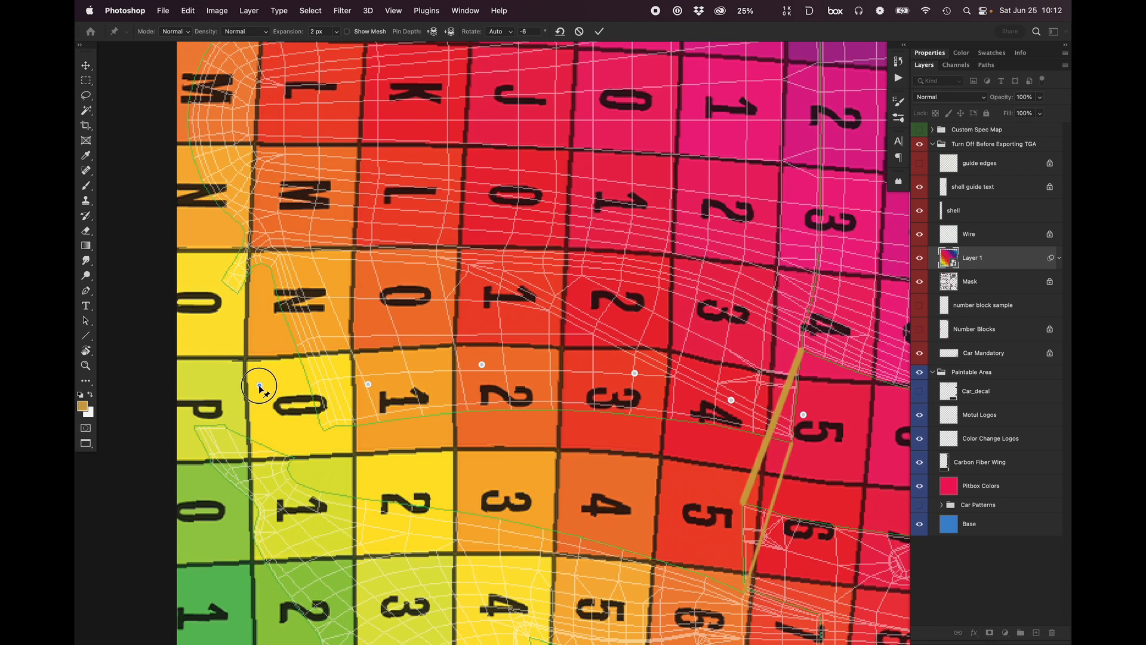
left_click_drag(259, 385, 262, 388)
Steady the warp with four pins across the middle of the hood and one near the side panel's front tip, and apply it.
left_click(289, 167)
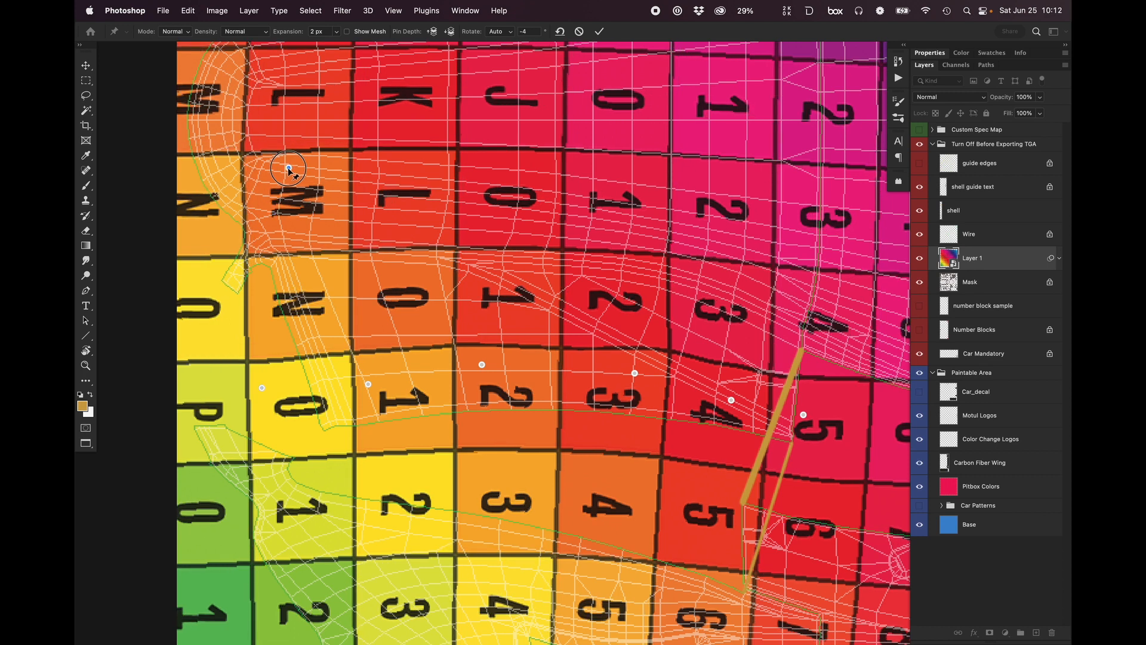
left_click_drag(482, 148, 469, 143)
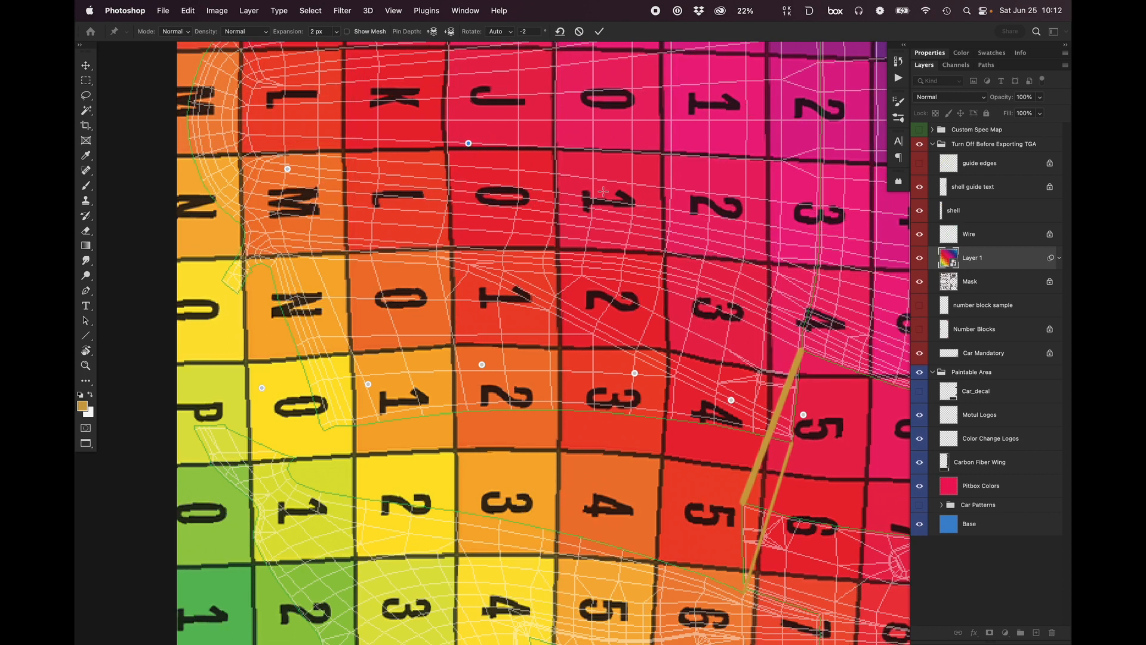
left_click_drag(669, 206, 680, 199)
left_click_drag(793, 209, 806, 207)
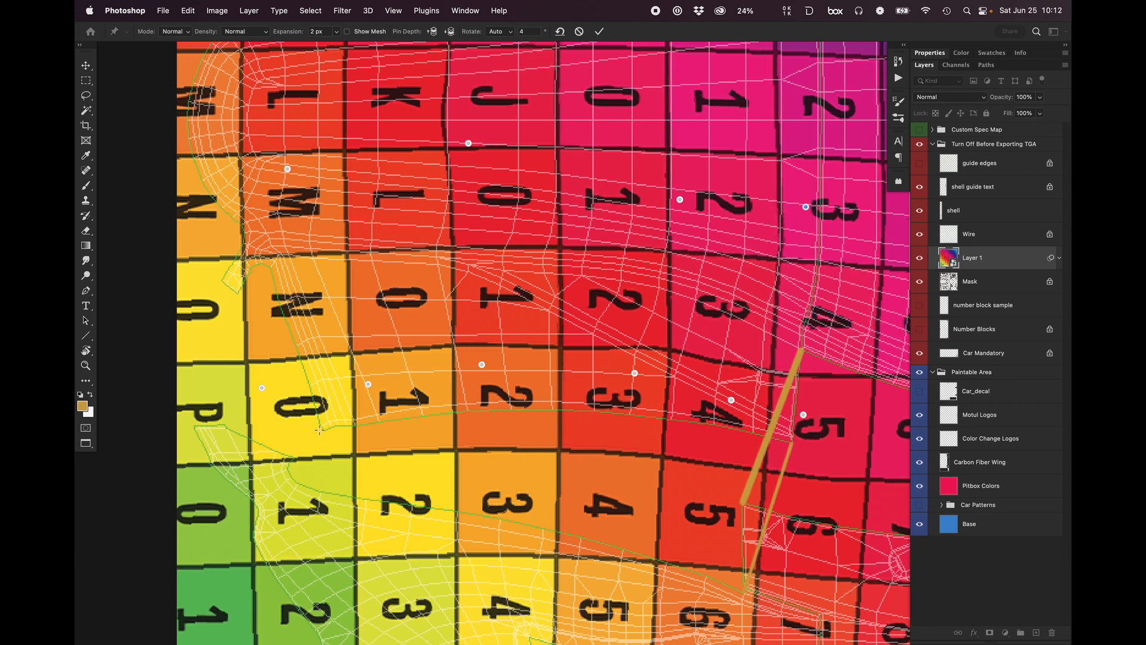
left_click_drag(299, 460, 300, 467)
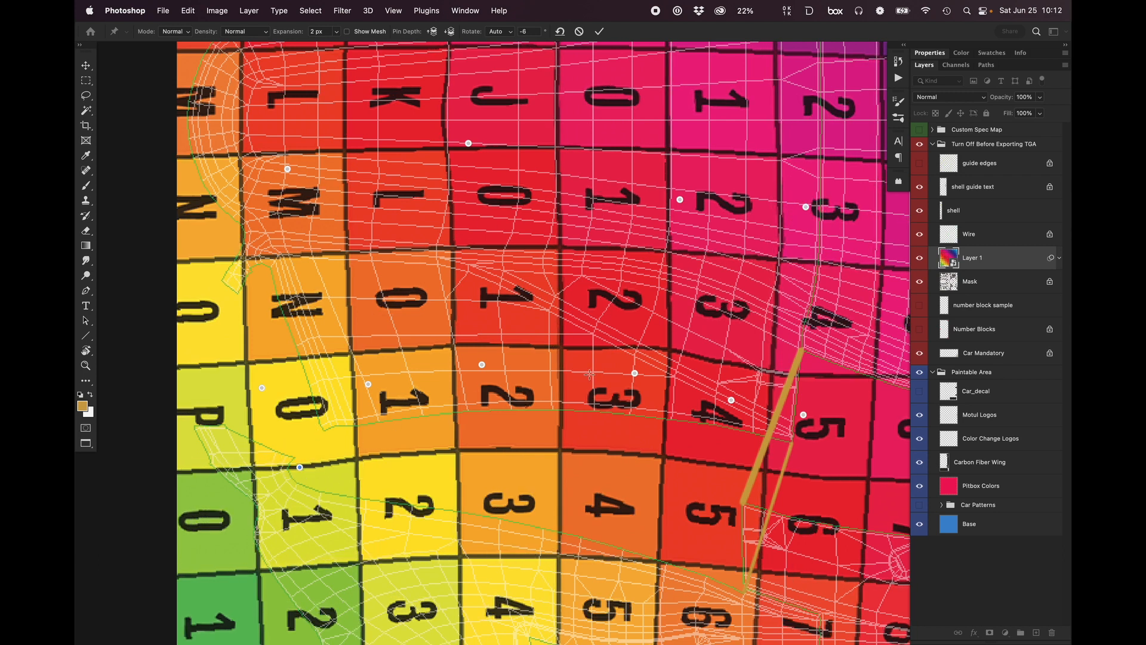
left_click(289, 454)
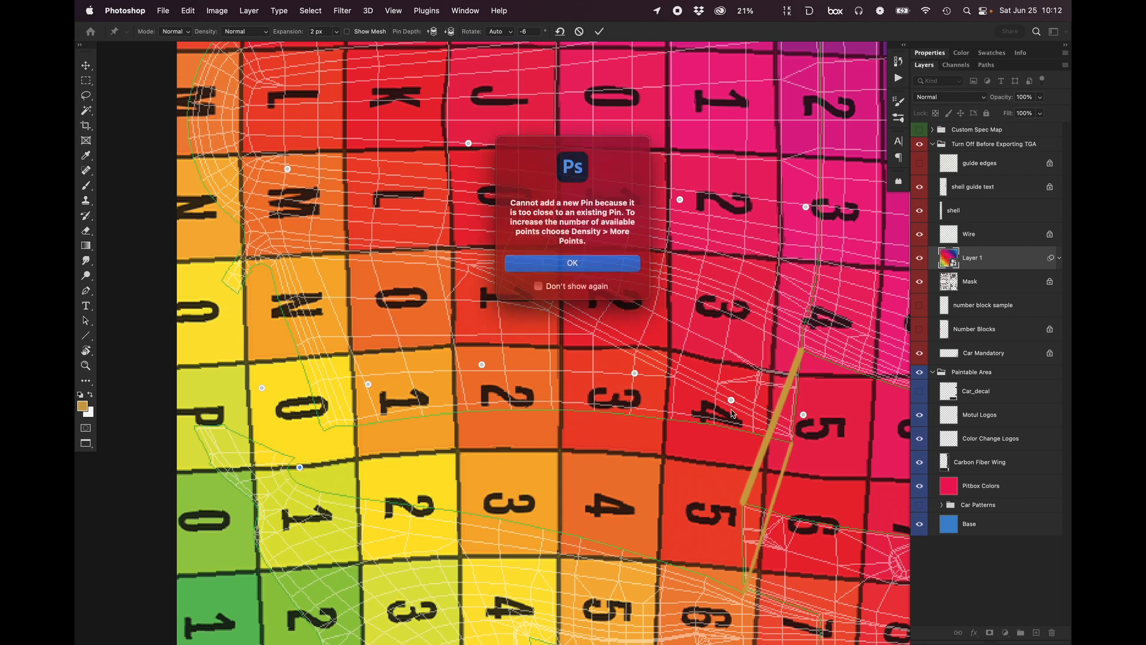
left_click(612, 267)
key("Return")
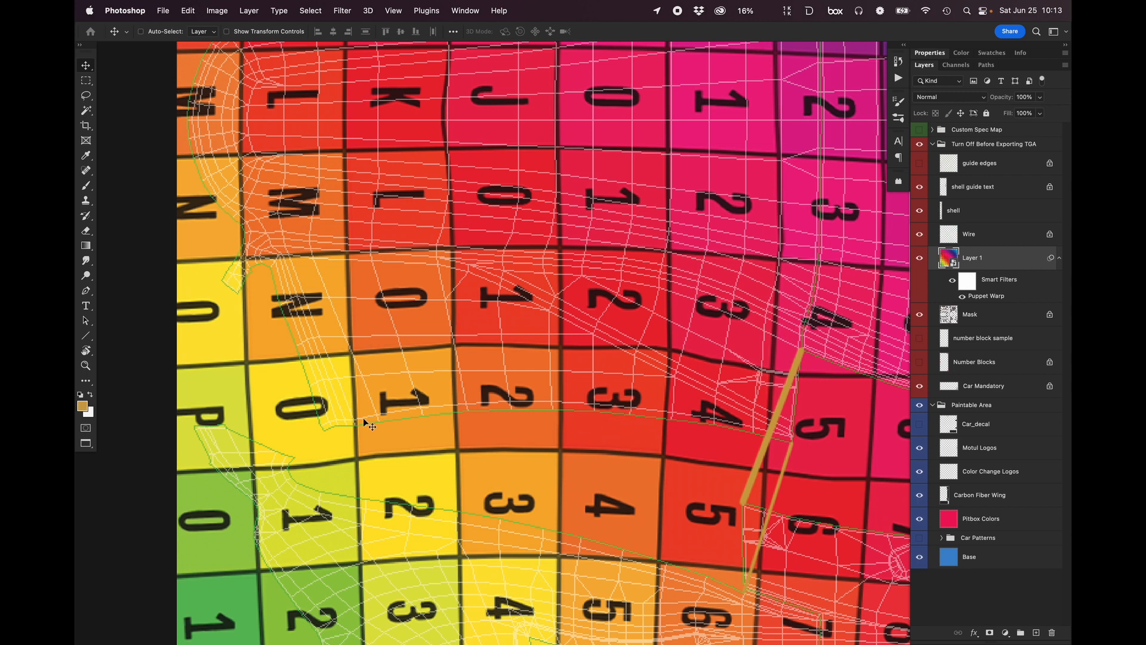
Add a layer mask to Layer 1 and paint it black with a mirrored 83 px brush to hide the grid over the side panels.
scroll(695, 416, "down", 5)
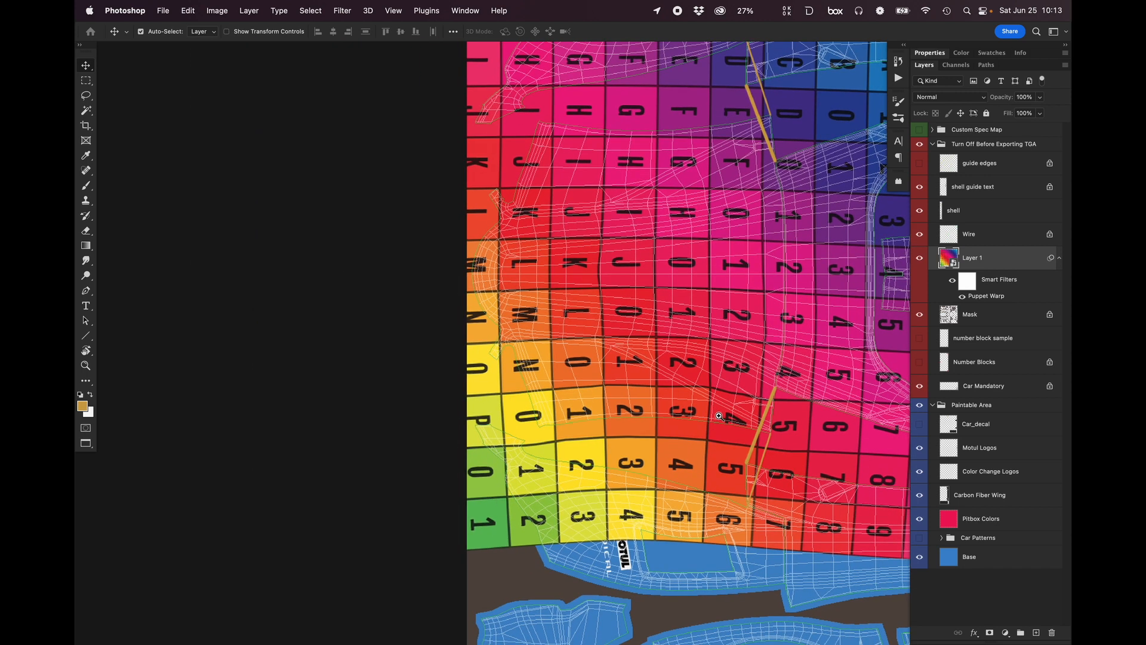
left_click(989, 632)
key("b")
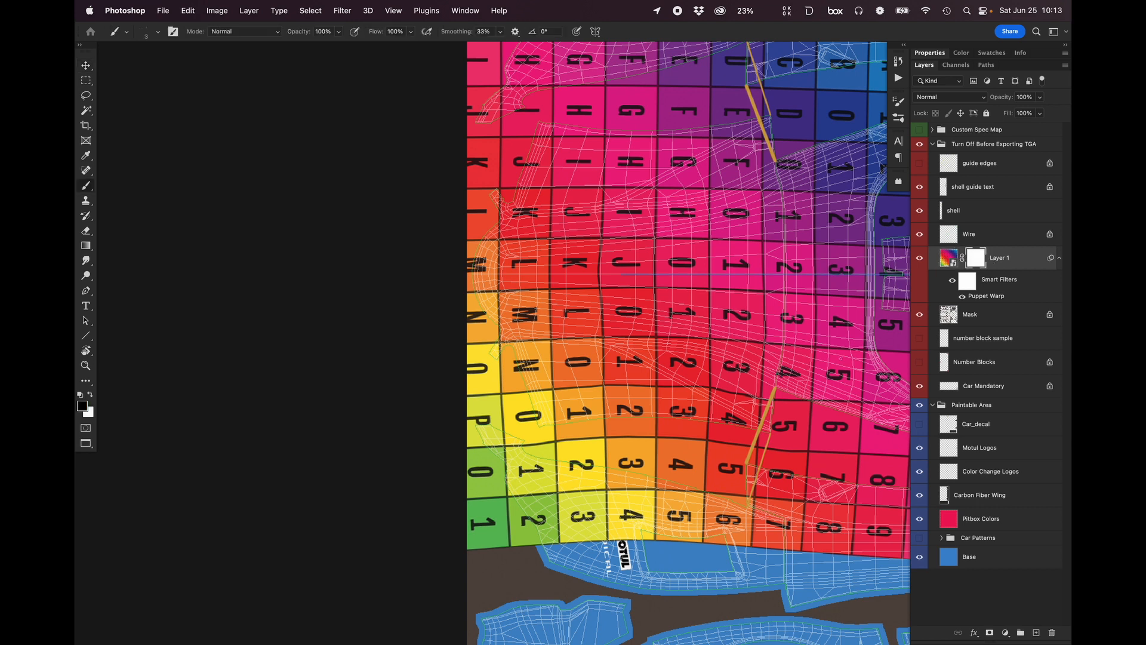
mouse_move(688, 510)
left_mouse_down()
mouse_move(523, 517)
mouse_move(453, 540)
mouse_move(777, 527)
mouse_move(735, 510)
left_mouse_up()
left_click_drag(693, 459, 416, 513)
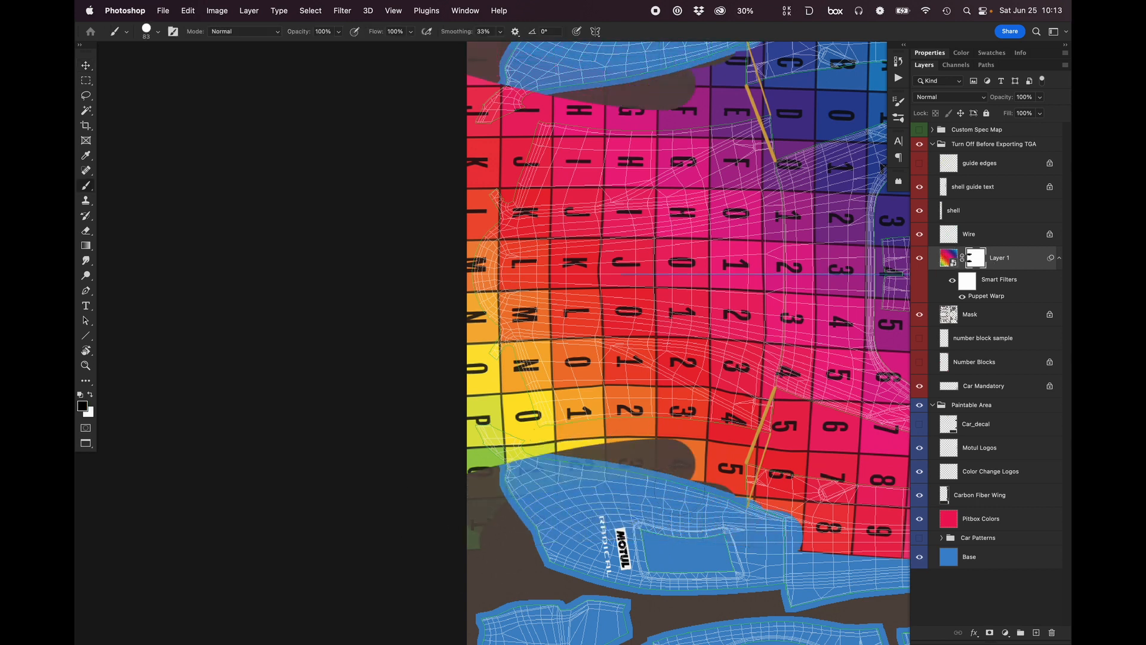
Mask out the remaining grid between the hood's side edges and the side panels, including the area beyond the seam-link lines.
left_click(469, 539)
left_click_drag(668, 526, 628, 524)
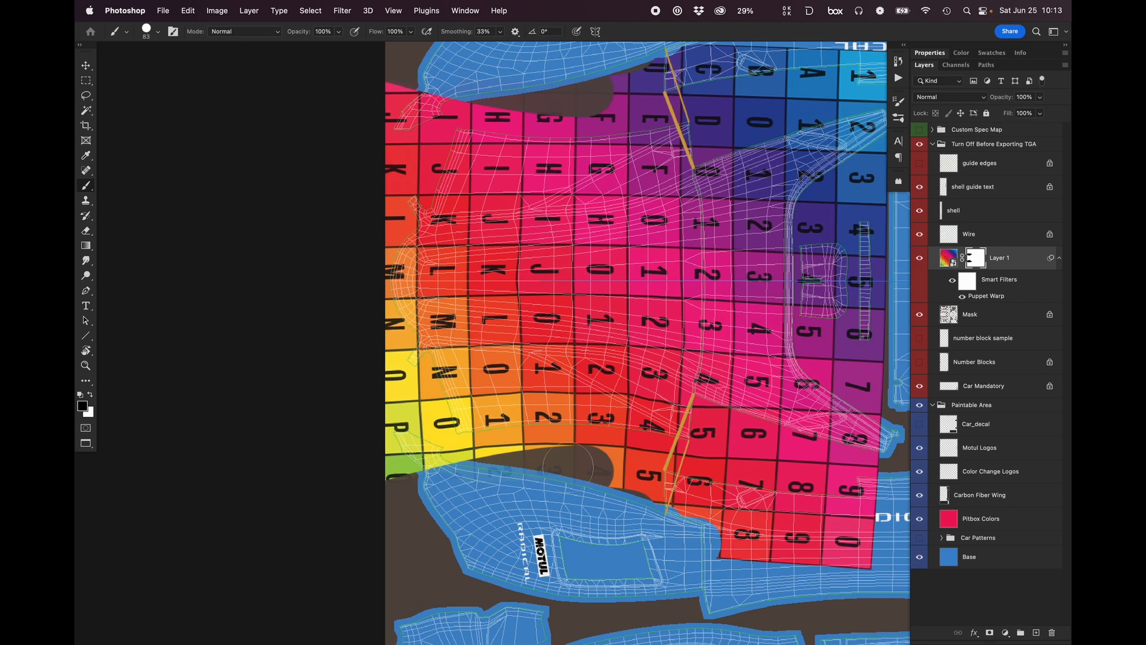
left_click_drag(661, 485, 357, 489)
left_click(595, 31)
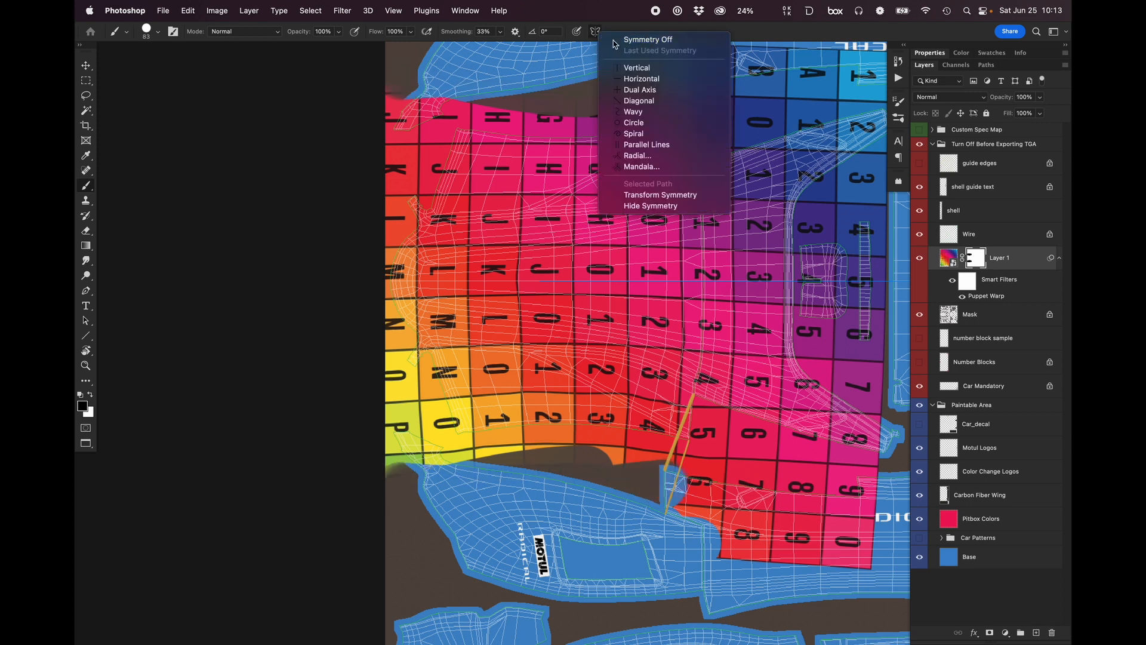
key("Escape")
mouse_move(621, 446)
left_mouse_down()
mouse_move(627, 460)
mouse_move(603, 465)
mouse_move(375, 483)
left_mouse_up()
mouse_move(696, 481)
left_mouse_down()
mouse_move(760, 499)
mouse_move(803, 538)
mouse_move(859, 539)
mouse_move(773, 493)
mouse_move(616, 472)
mouse_move(830, 502)
mouse_move(807, 482)
left_mouse_up()
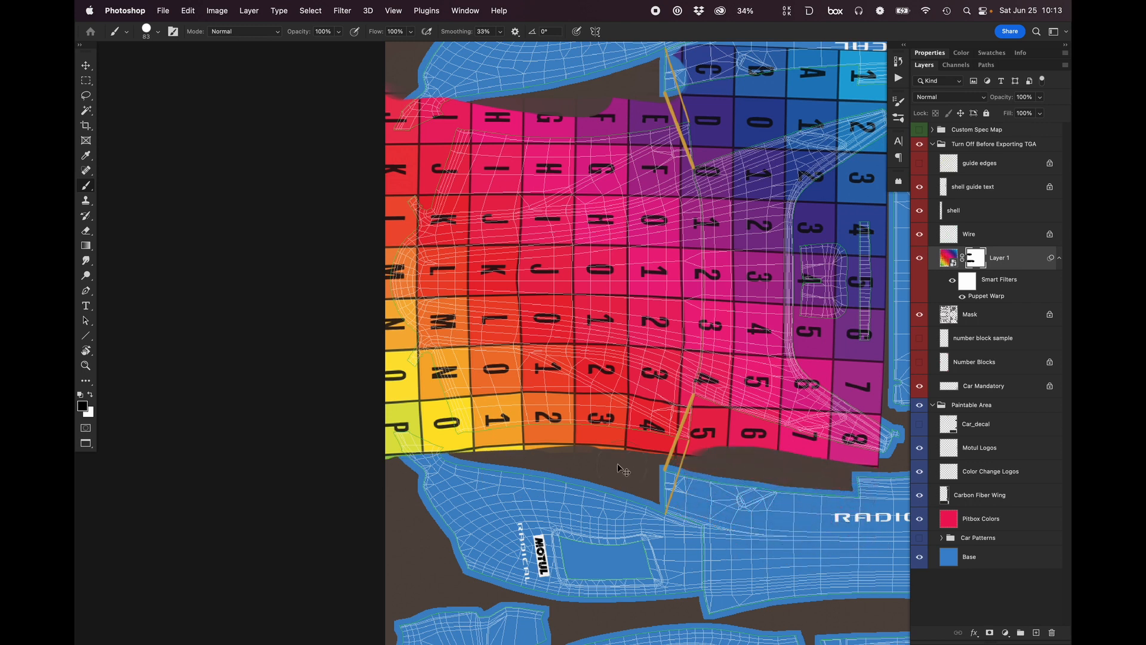
Examine the masked hood edge and rotate the canvas to compare the seam-link lines between the hood and side panel.
scroll(437, 460, "up", 10)
mouse_move(631, 434)
left_mouse_down()
mouse_move(327, 355)
mouse_move(433, 447)
mouse_move(268, 275)
mouse_move(479, 452)
mouse_move(415, 365)
mouse_move(445, 458)
mouse_move(683, 468)
left_mouse_up()
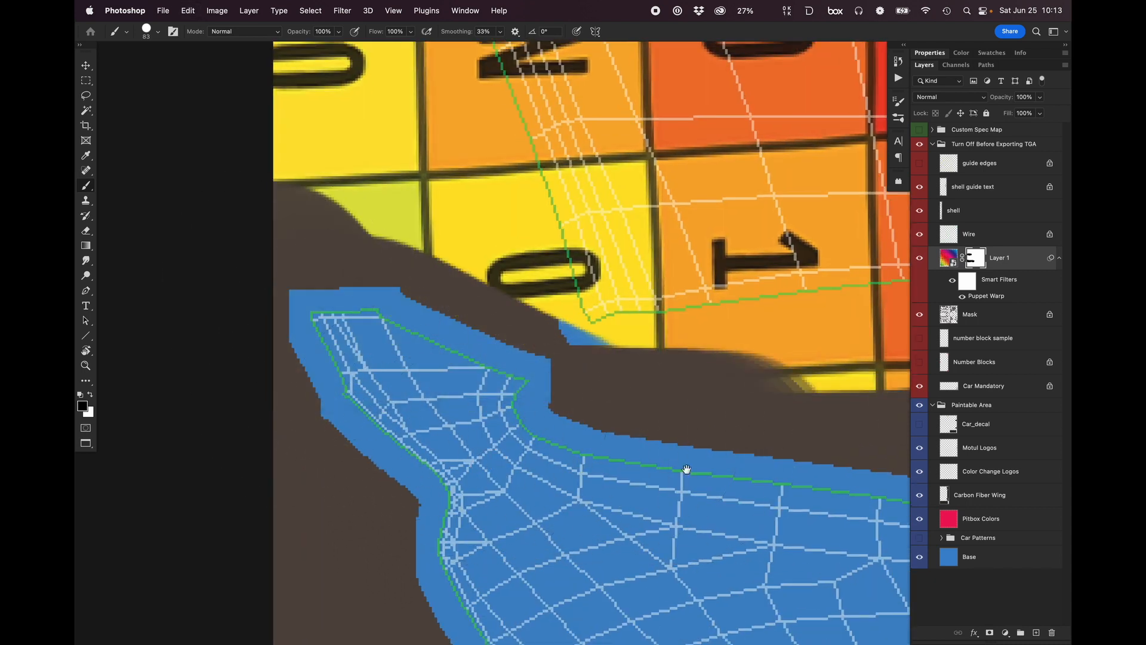
scroll(683, 468, "down", 5)
scroll(591, 439, "up", 3)
key("v")
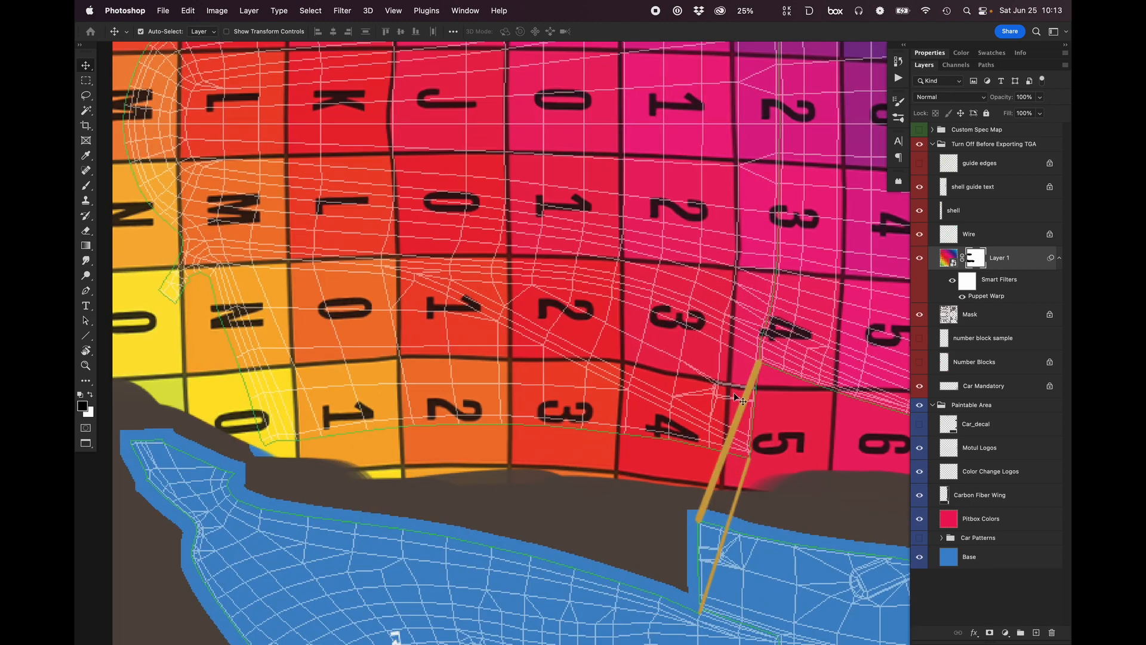
scroll(689, 382, "up", 2)
left_click(86, 351)
left_click_drag(729, 330, 563, 268)
left_click_drag(773, 323, 568, 408)
key("v")
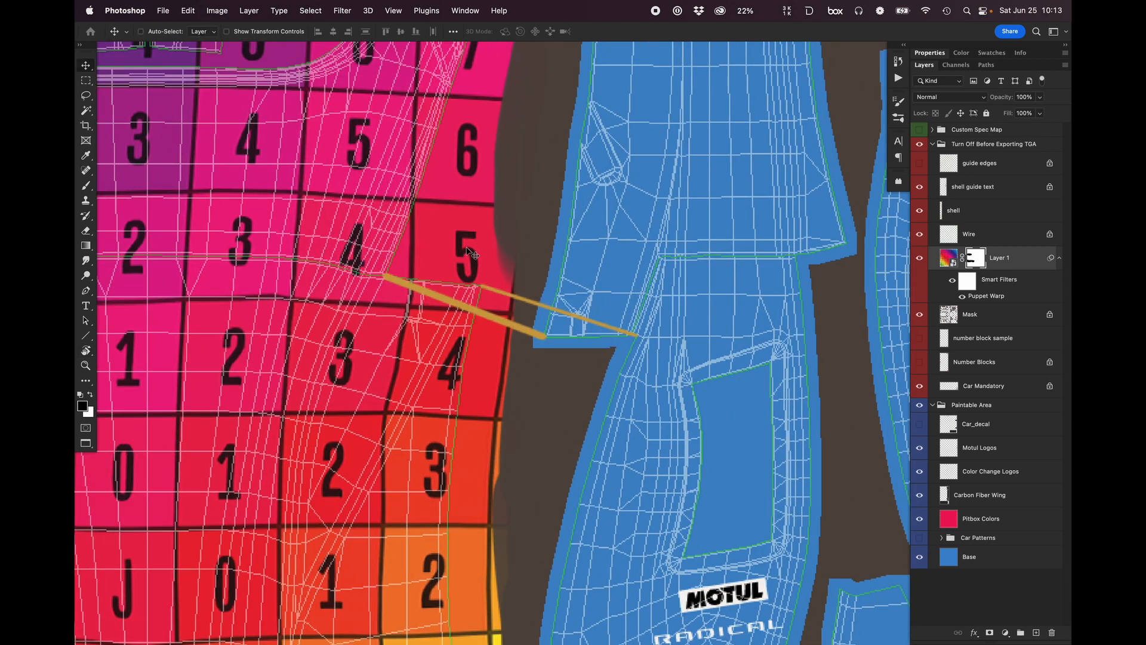
left_click(454, 246, "super")
left_click_drag(472, 230, 694, 220)
key("super+z")
Reduce the Wire layer's opacity to 30% so the number grid reads more clearly beneath it.
left_click_drag(520, 298, 597, 273)
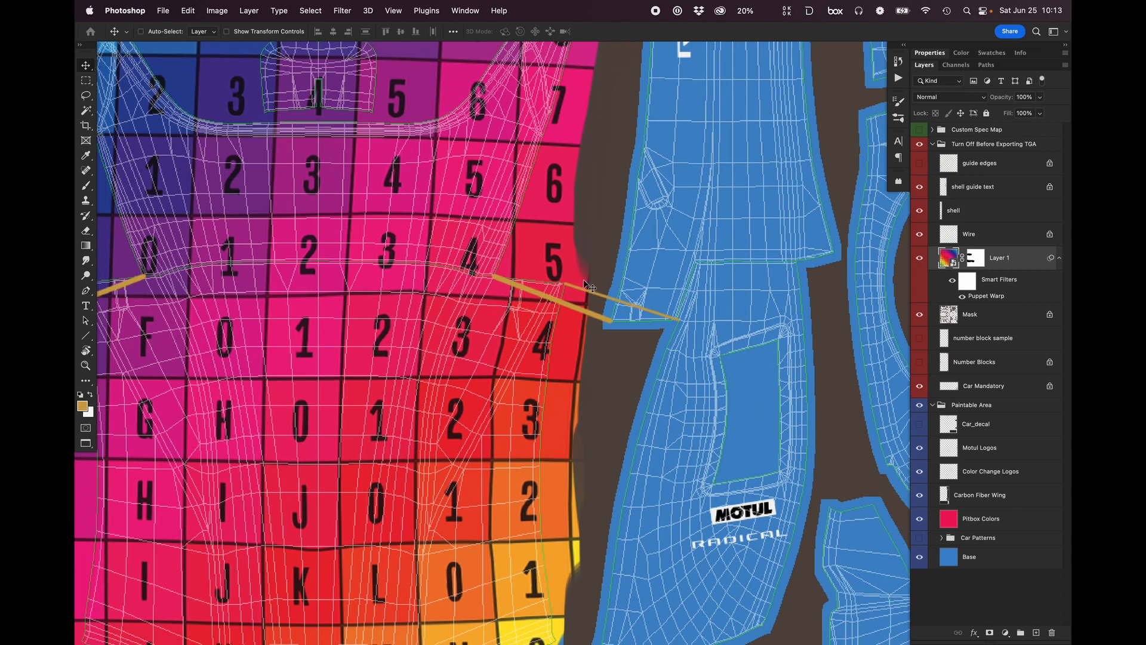
key("l")
scroll(558, 108, "up", 3)
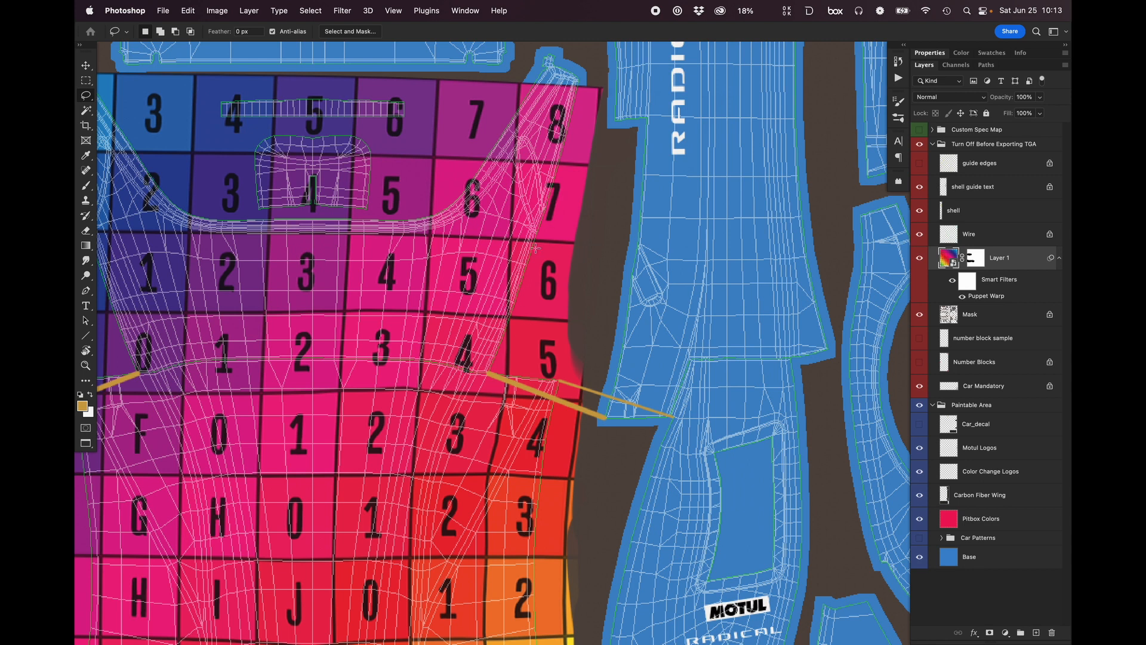
scroll(498, 443, "down", 2)
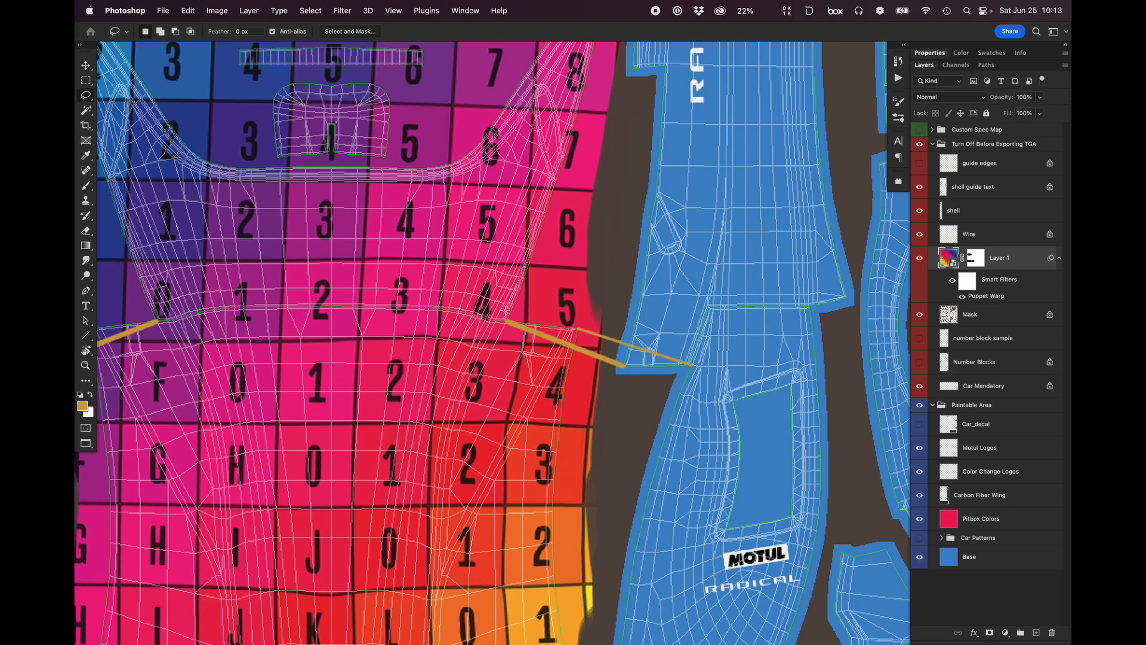
scroll(543, 279, "up", 5)
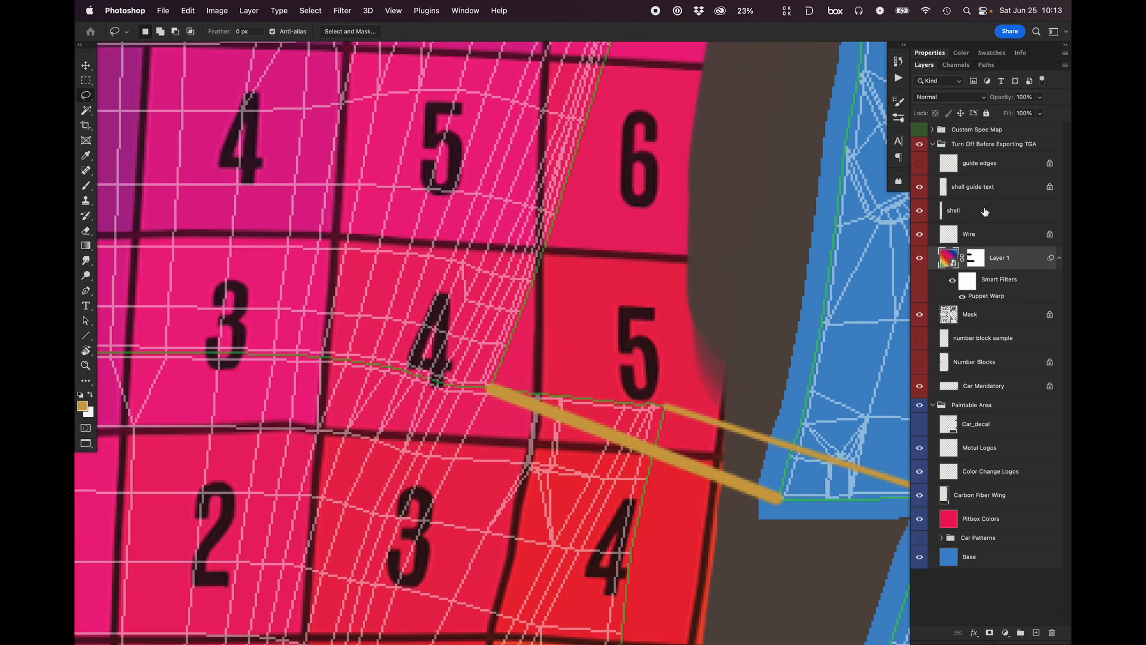
left_click(990, 234)
left_click(1040, 97)
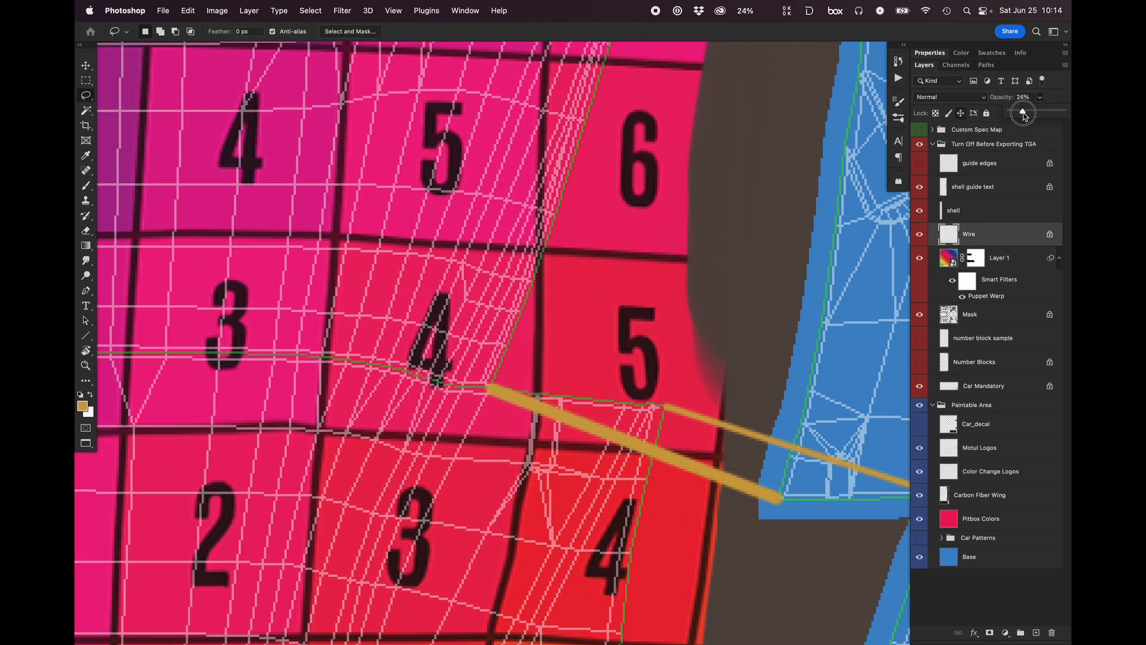
left_click_drag(1037, 112, 1027, 115)
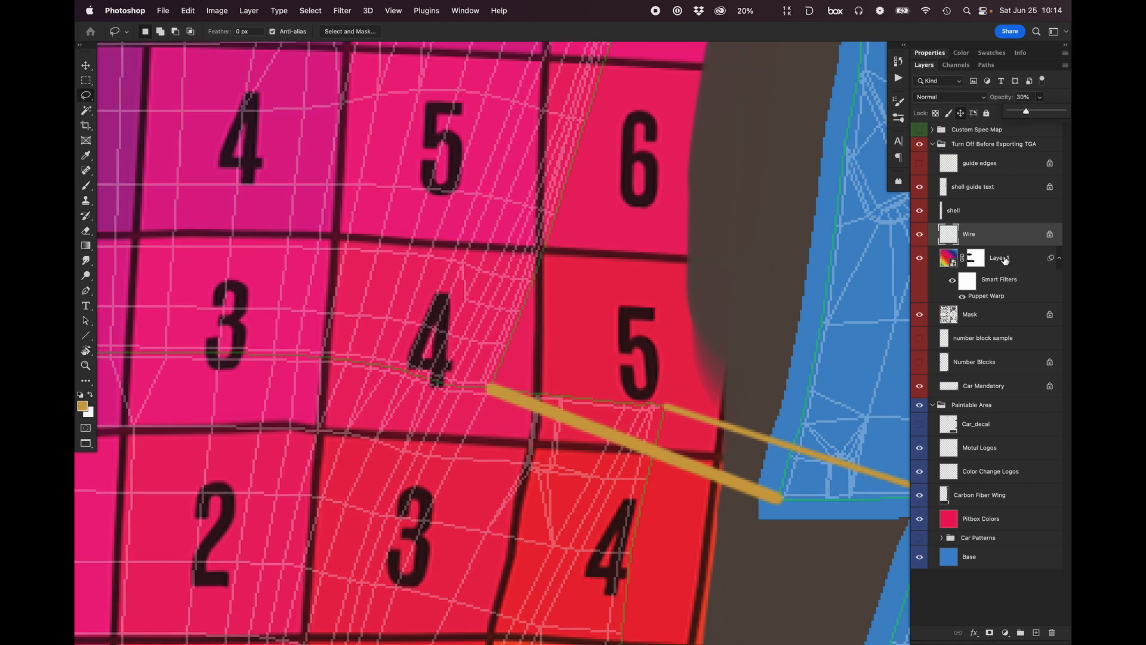
left_click(979, 267)
left_click(963, 239)
Paint a straight seam-link line on the shell layer from the hood's side edge to the matching side-panel edge, above the existing lines.
scroll(547, 346, "up", 2)
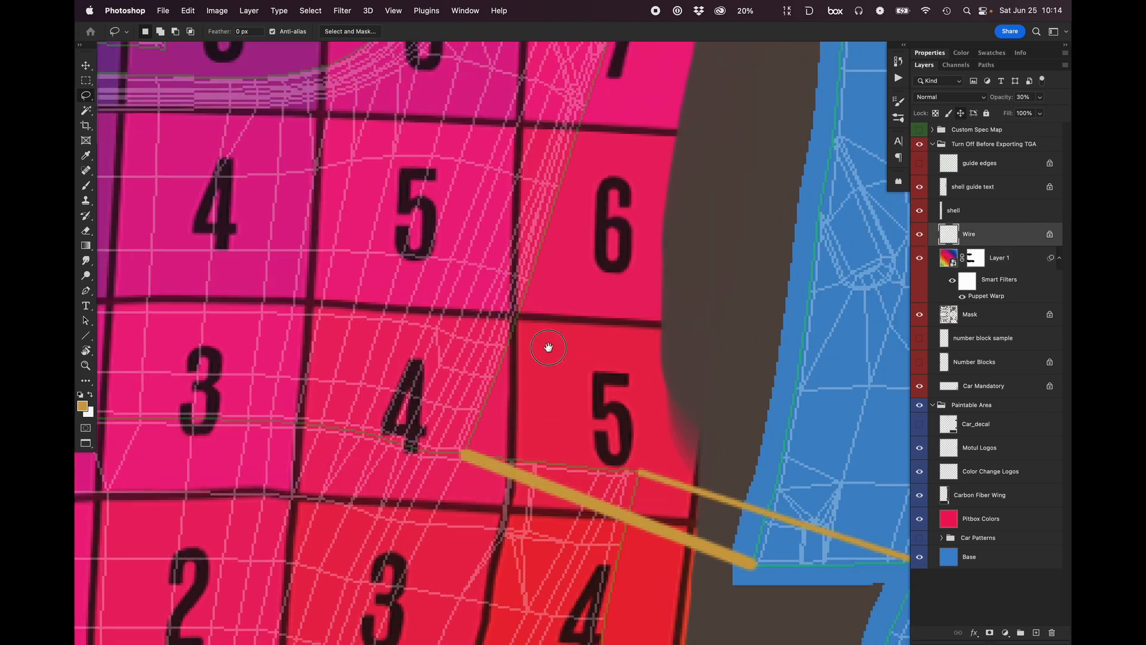
scroll(545, 353, "down", 2)
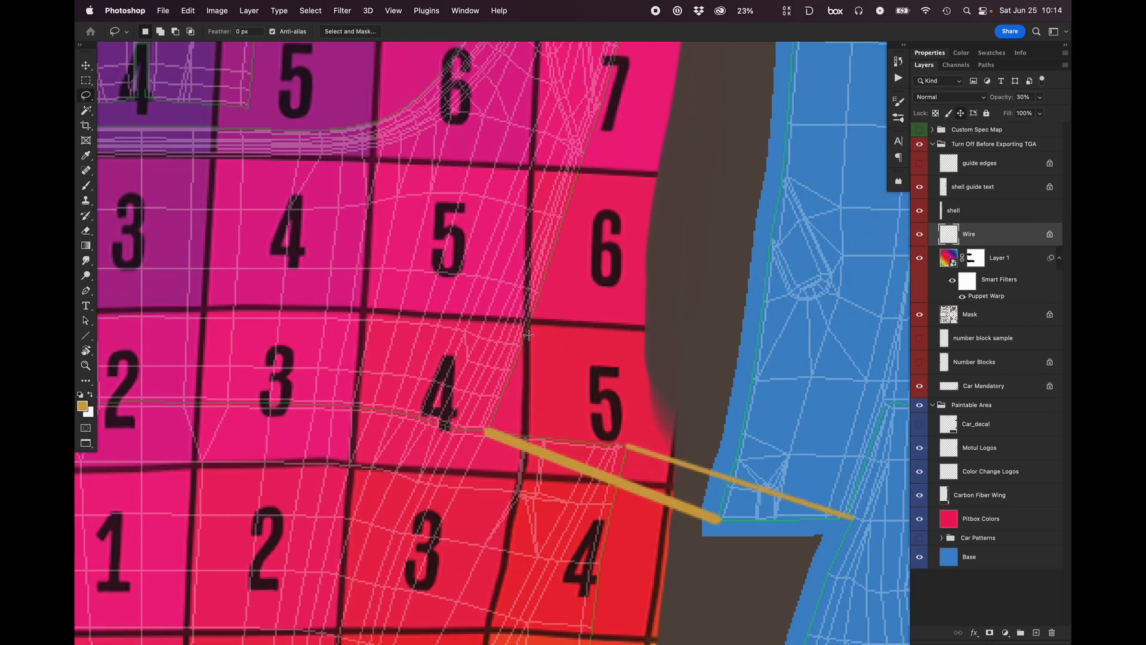
scroll(627, 289, "right", 2)
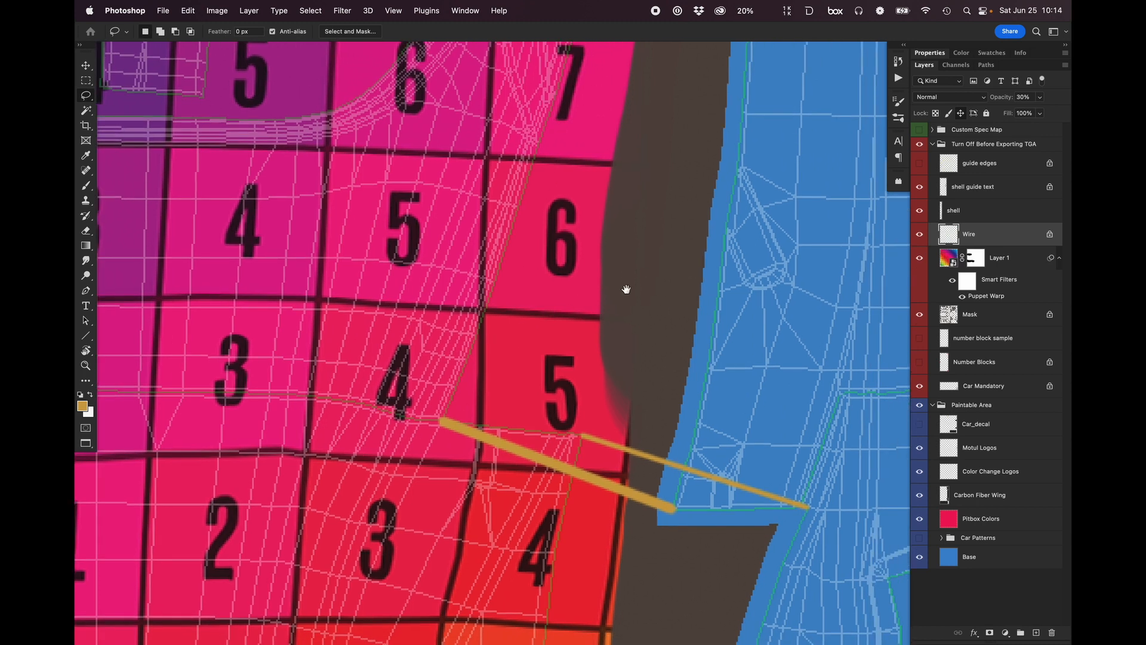
scroll(645, 443, "right", 3)
scroll(645, 442, "up", 2)
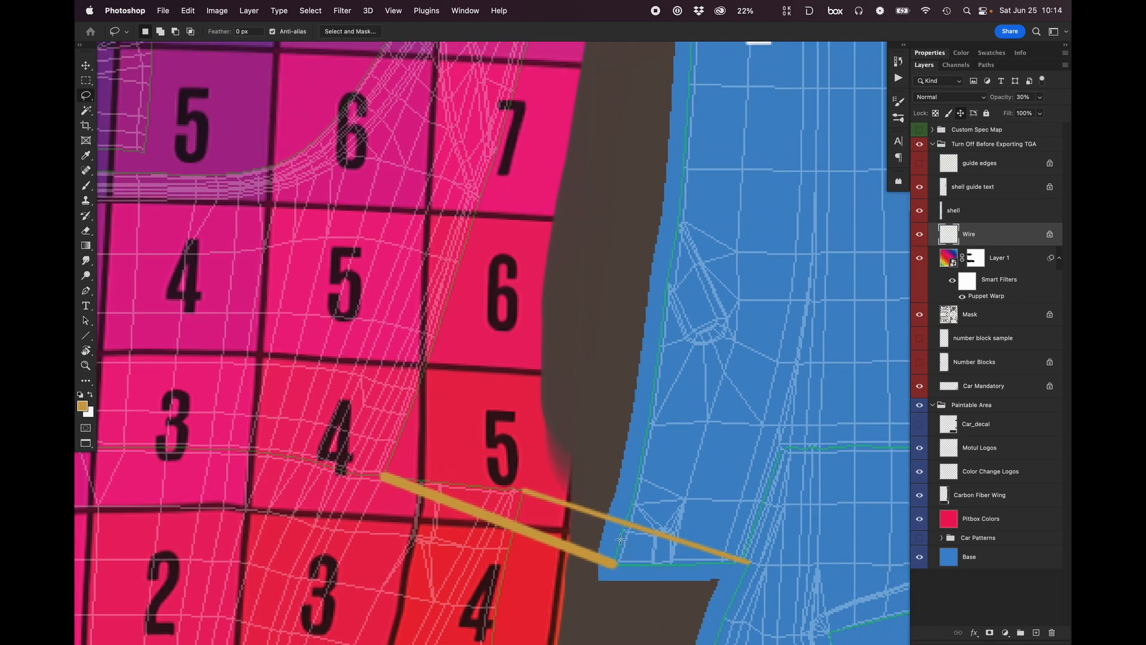
key("alt+bracketright")
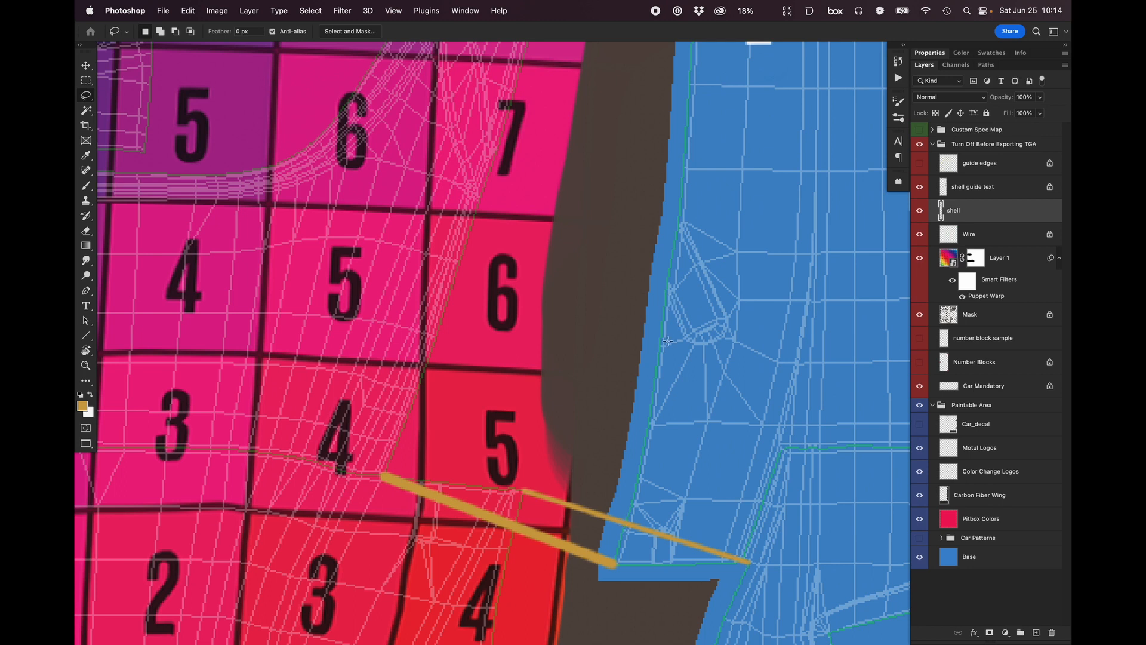
left_click_drag(480, 156, 477, 215)
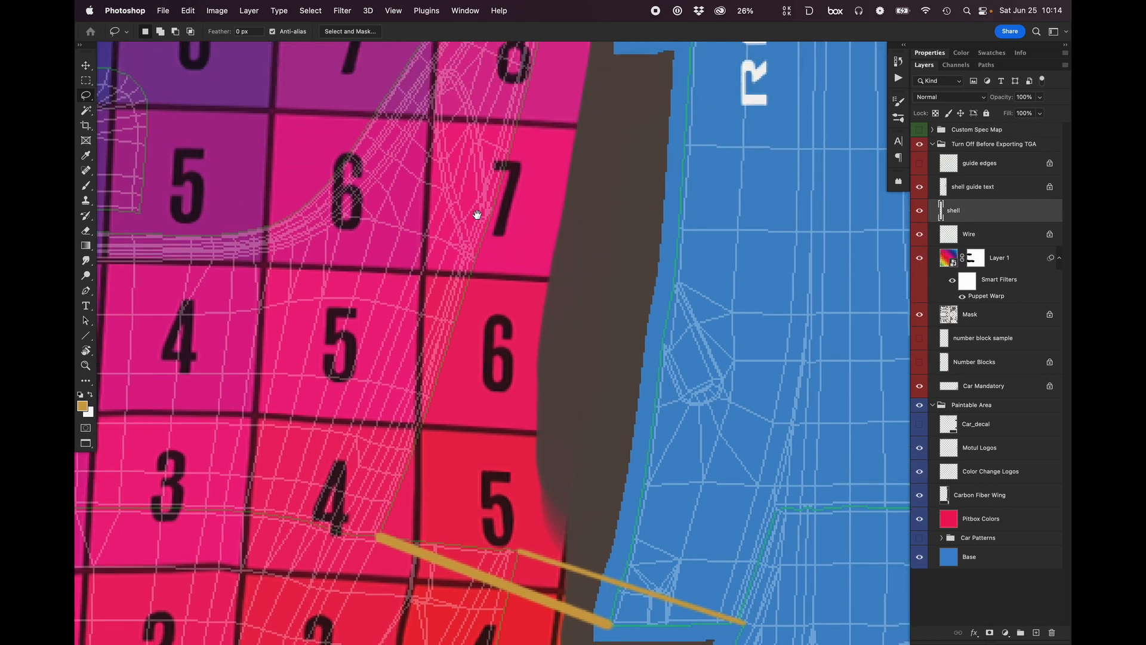
left_click_drag(670, 494, 676, 463)
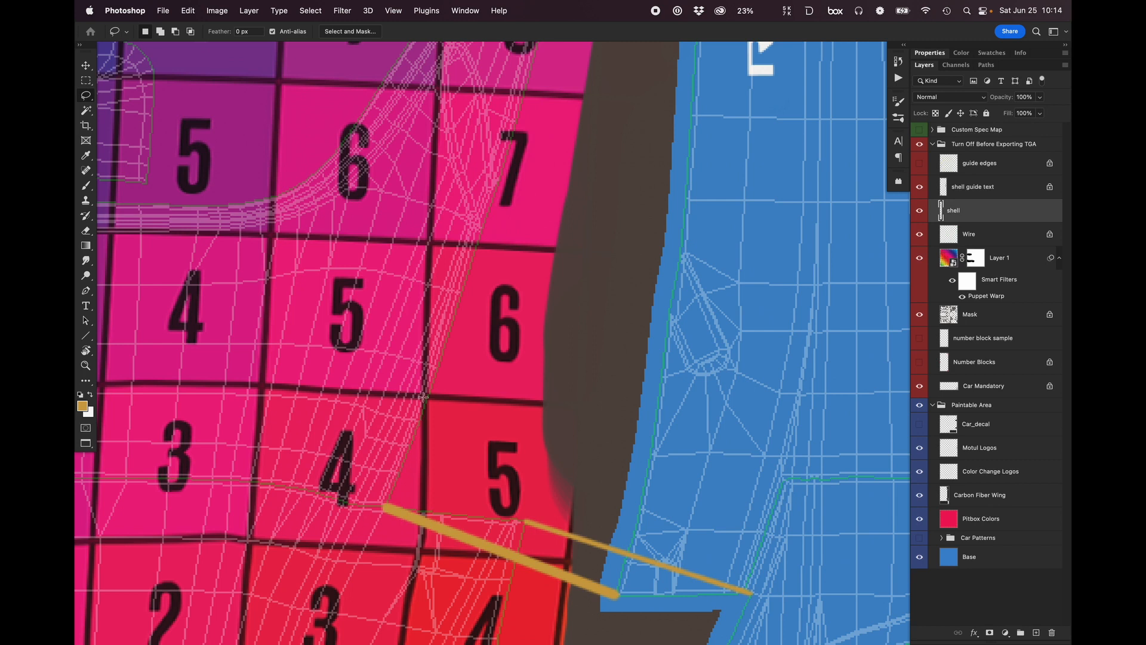
left_click_drag(469, 293, 646, 377)
key("super+z")
key("b")
left_click_drag(501, 298, 418, 309)
left_click_drag(481, 304, 443, 303)
left_click(459, 293)
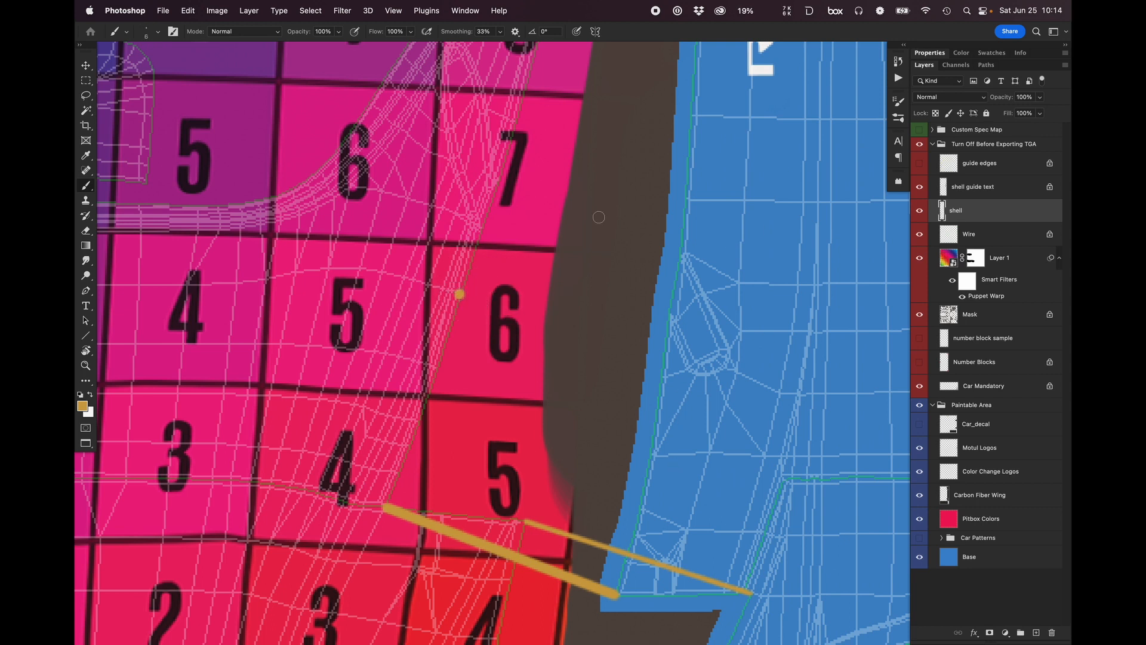
left_click(662, 379, "shift")
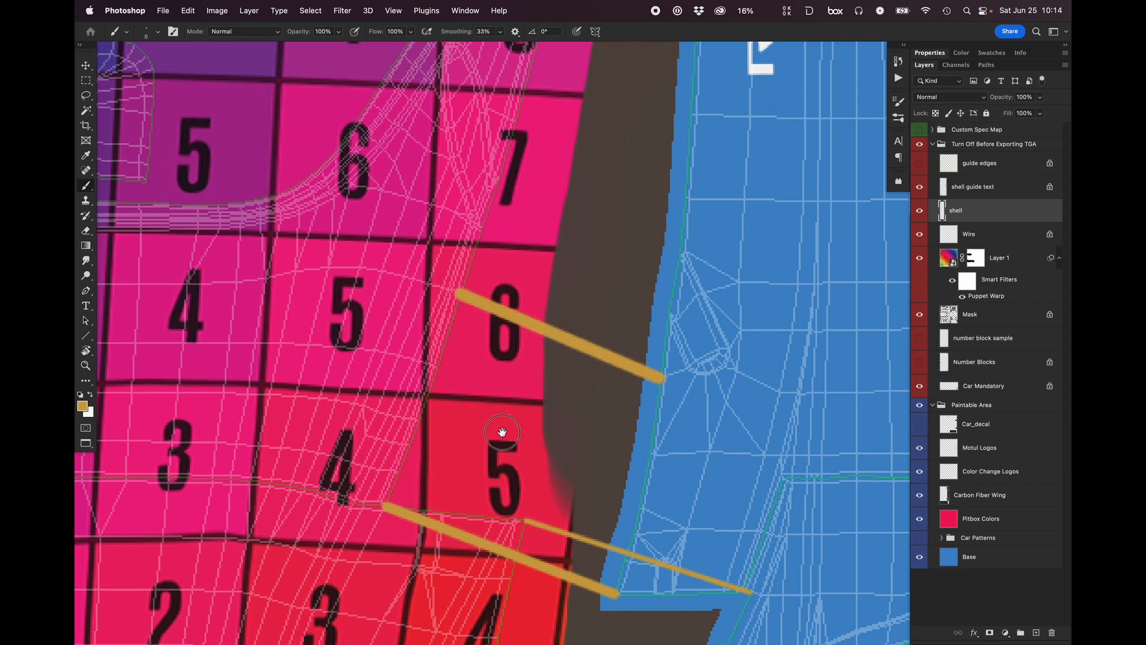
Activate Layer 1 and start a lasso outline down the hood's side edge to the thick lower seam-link line.
scroll(502, 435, "right", 1)
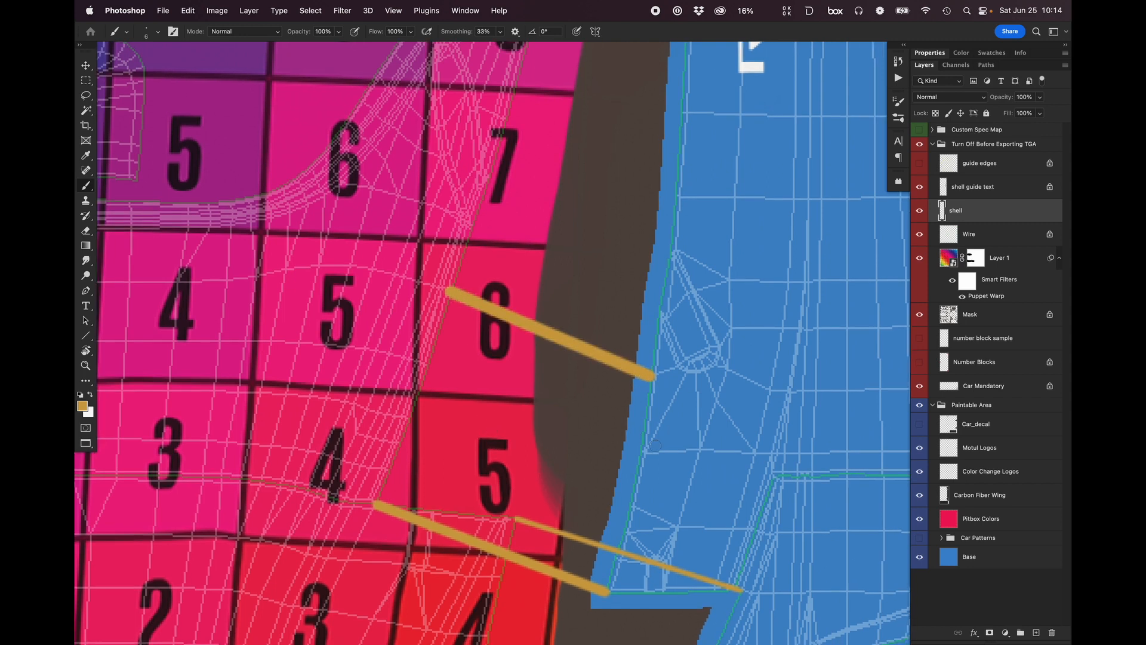
scroll(655, 445, "down", 3)
scroll(656, 445, "left", 1)
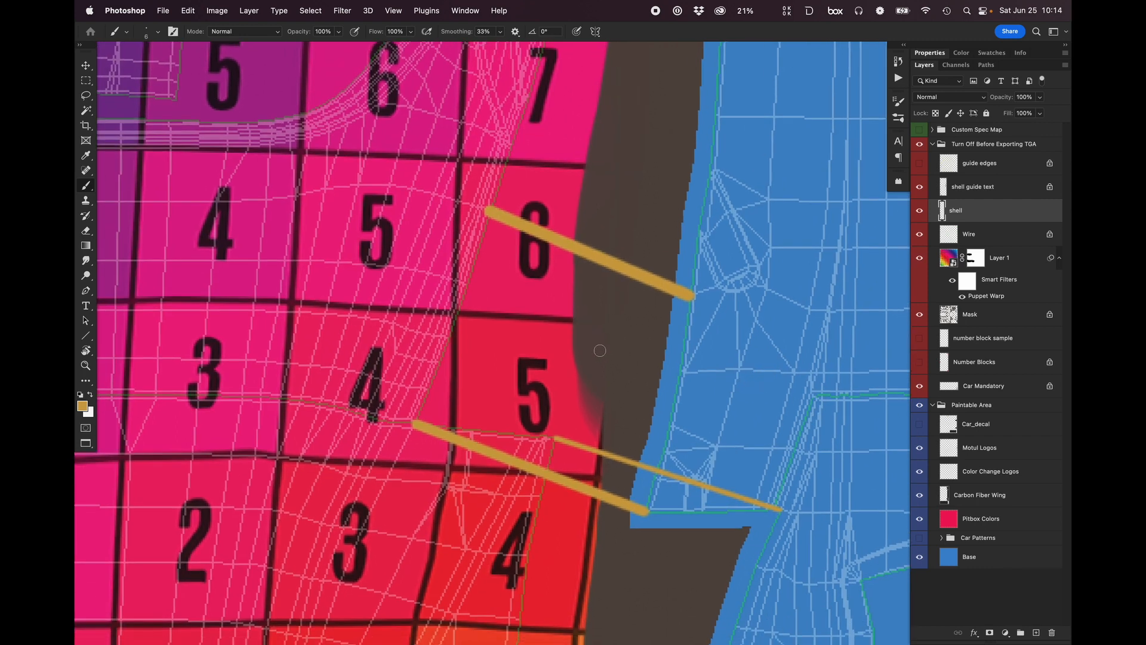
key("v")
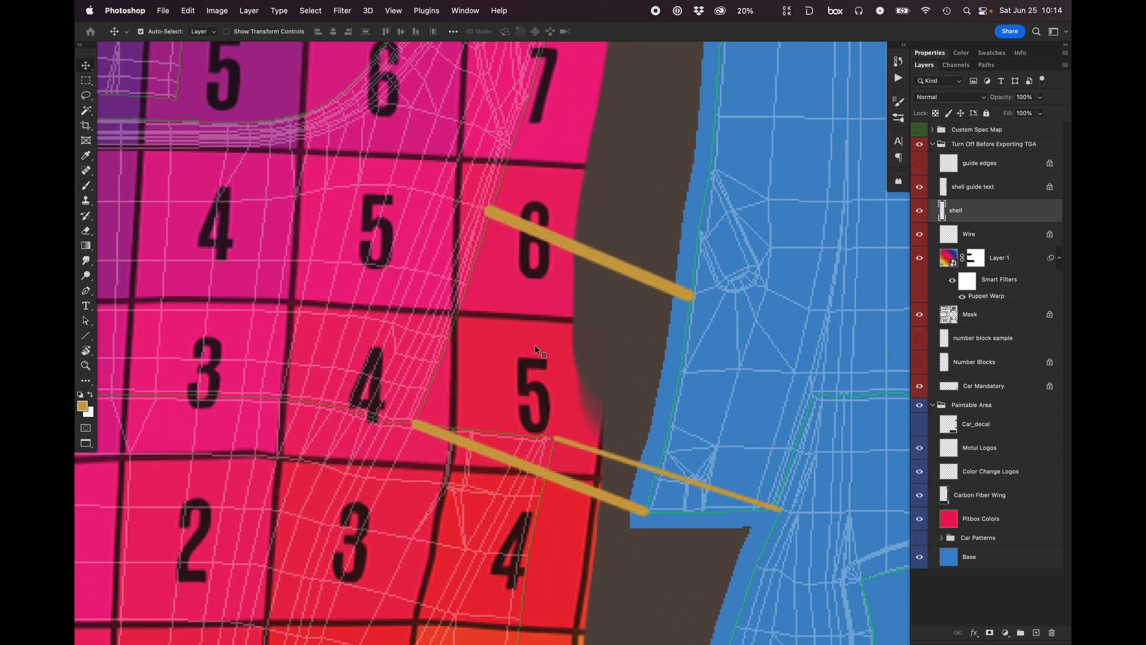
left_click(550, 329)
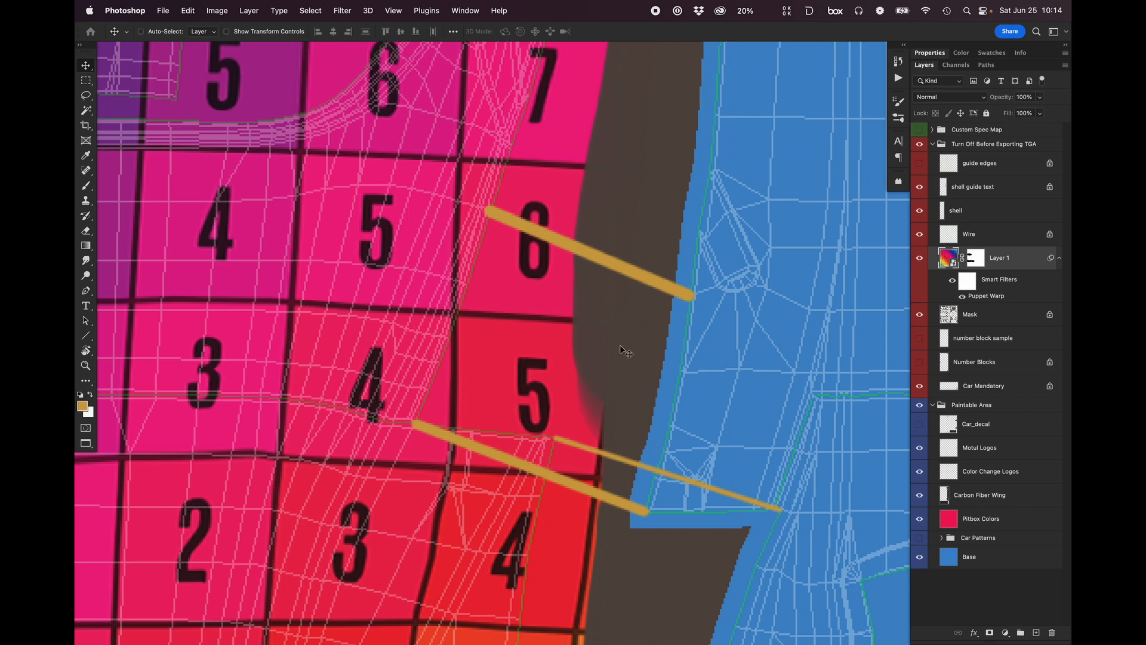
key("l")
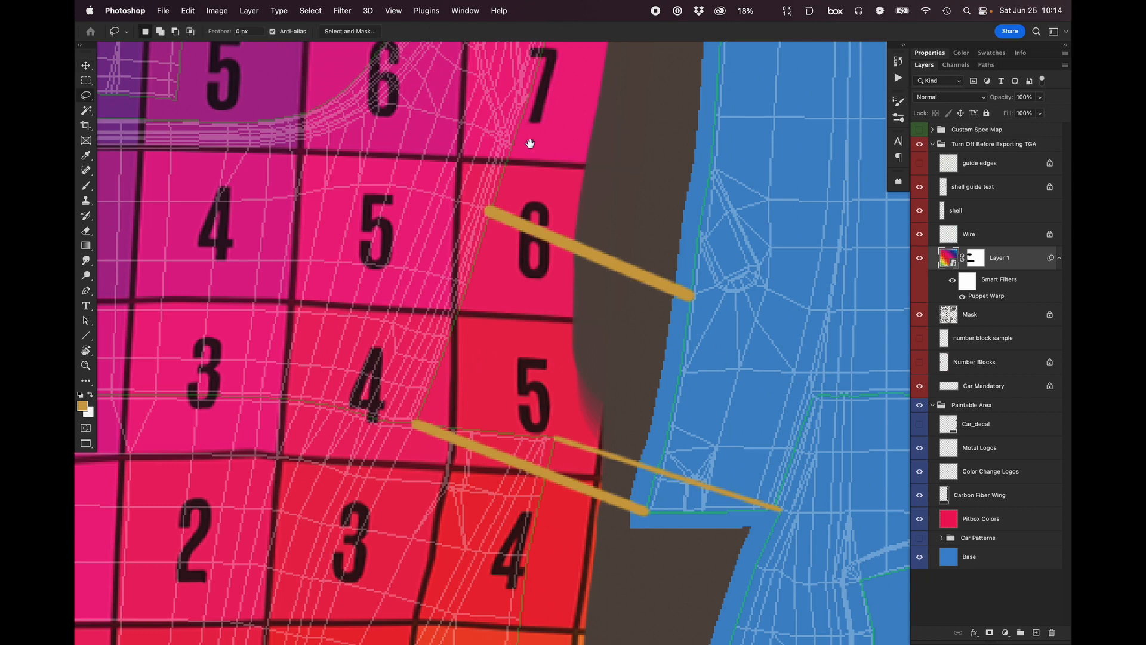
scroll(500, 258, "up", 2)
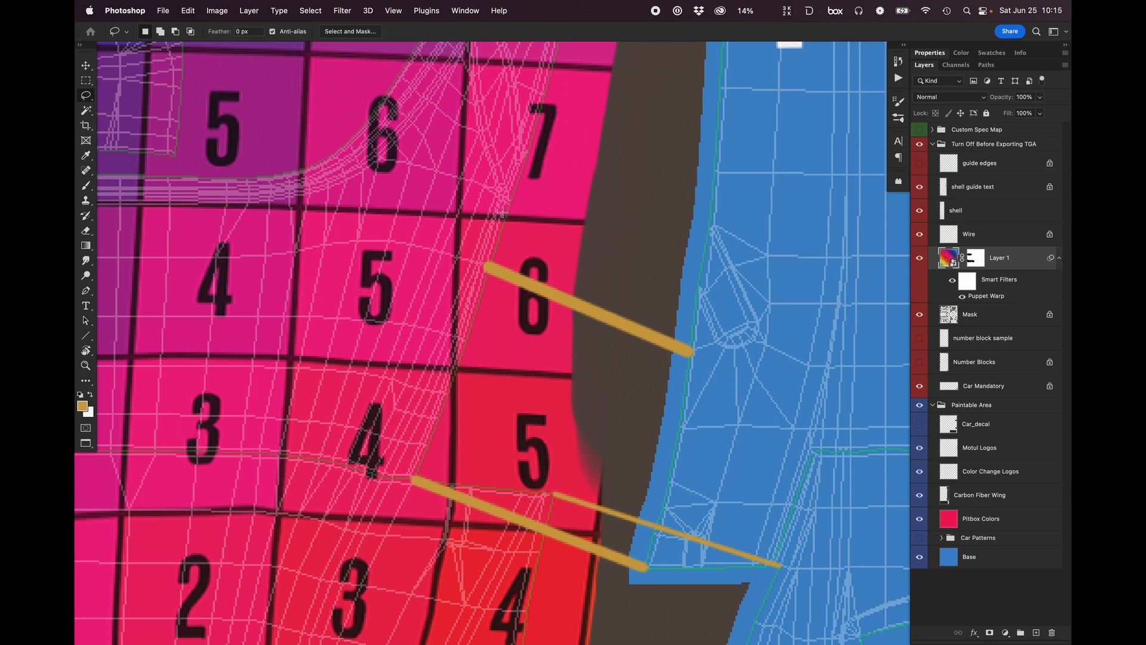
left_click_drag(496, 237, 453, 372)
left_click_drag(471, 317, 468, 317)
mouse_move(506, 203)
left_mouse_down()
mouse_move(396, 523)
mouse_move(427, 440)
mouse_move(406, 489)
left_mouse_up()
left_click(409, 480)
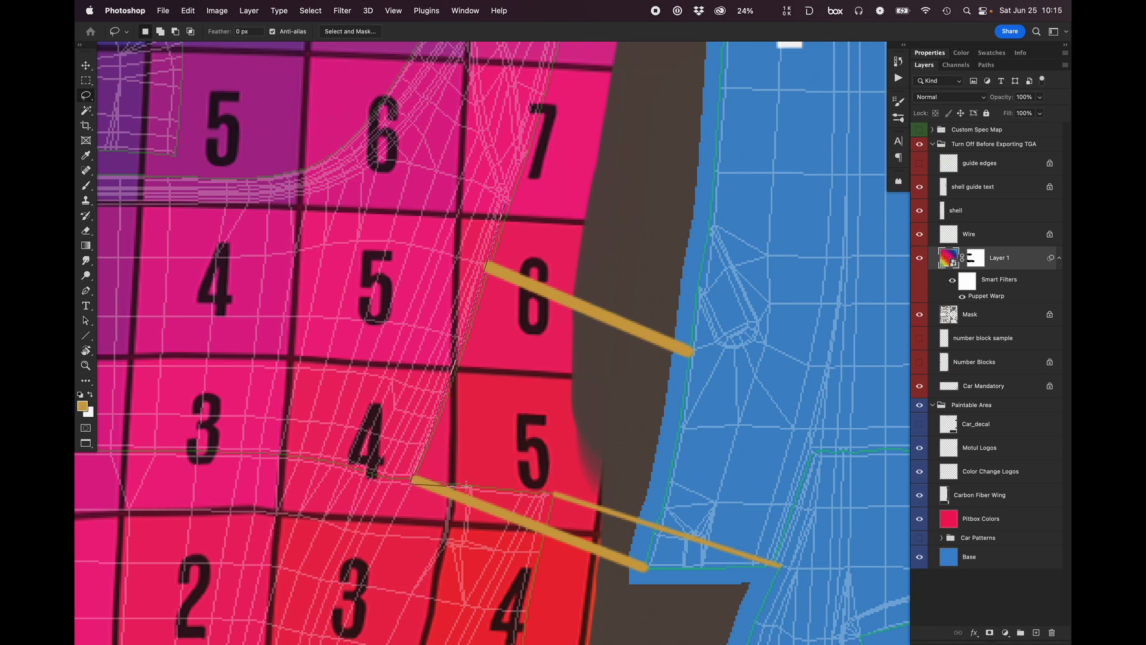
Continue the lasso outline across the hood's notch to the thin seam-link line and down the lower hood edge.
left_click(553, 494)
scroll(532, 537, "down", 5)
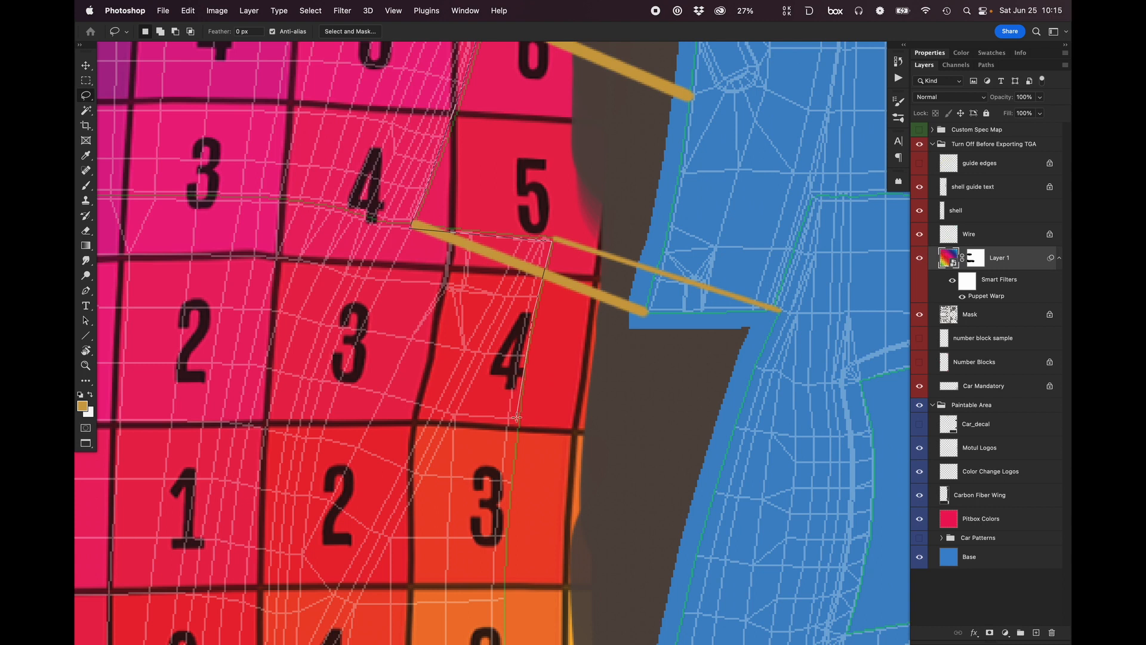
scroll(505, 549, "down", 3)
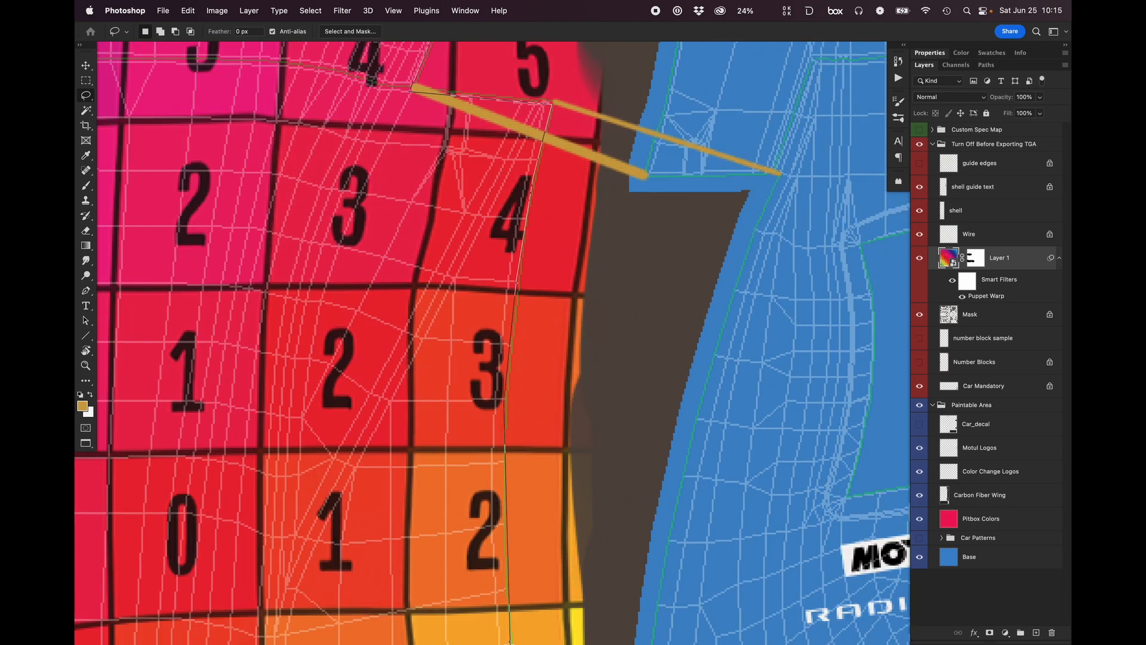
scroll(506, 538, "down", 2)
scroll(505, 540, "down", 1)
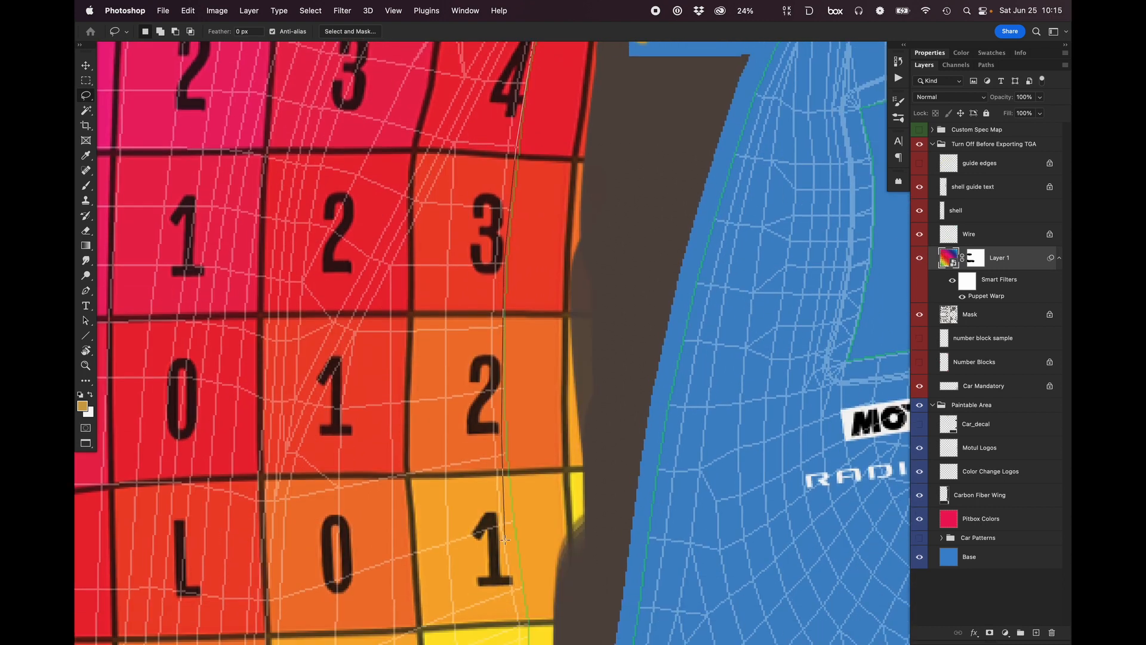
scroll(519, 537, "down", 3)
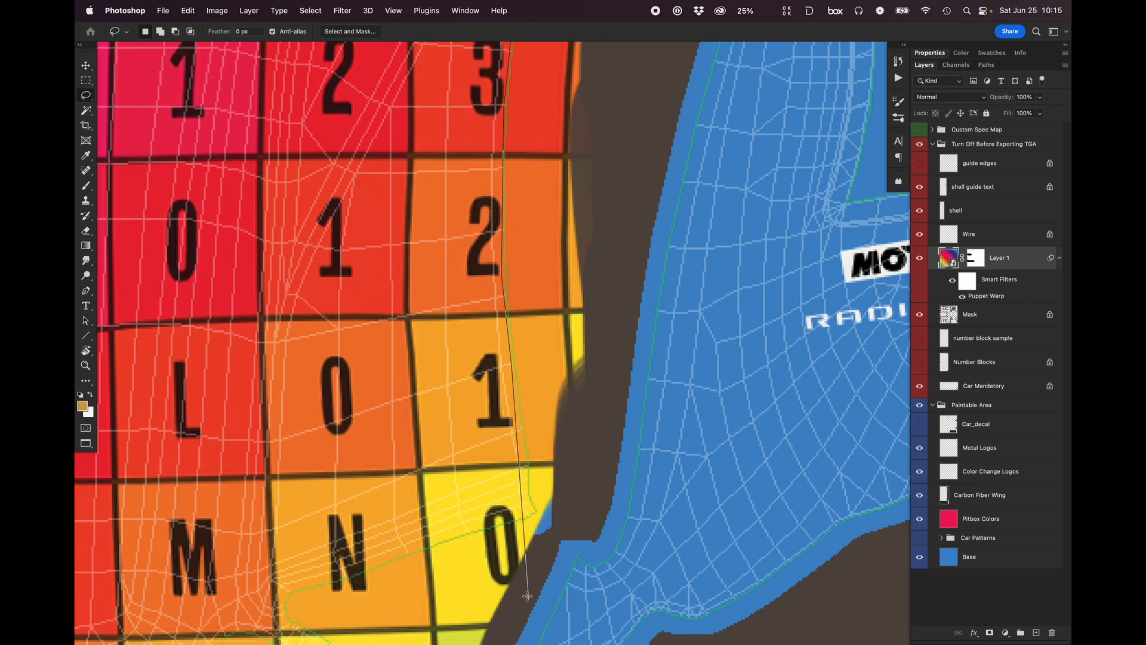
Close the lasso selection around the hood's lower corner and back up through the gap beside the side panel.
left_click(533, 513)
left_click(539, 522)
left_click(576, 493)
left_click(611, 497)
scroll(673, 257, "up", 7)
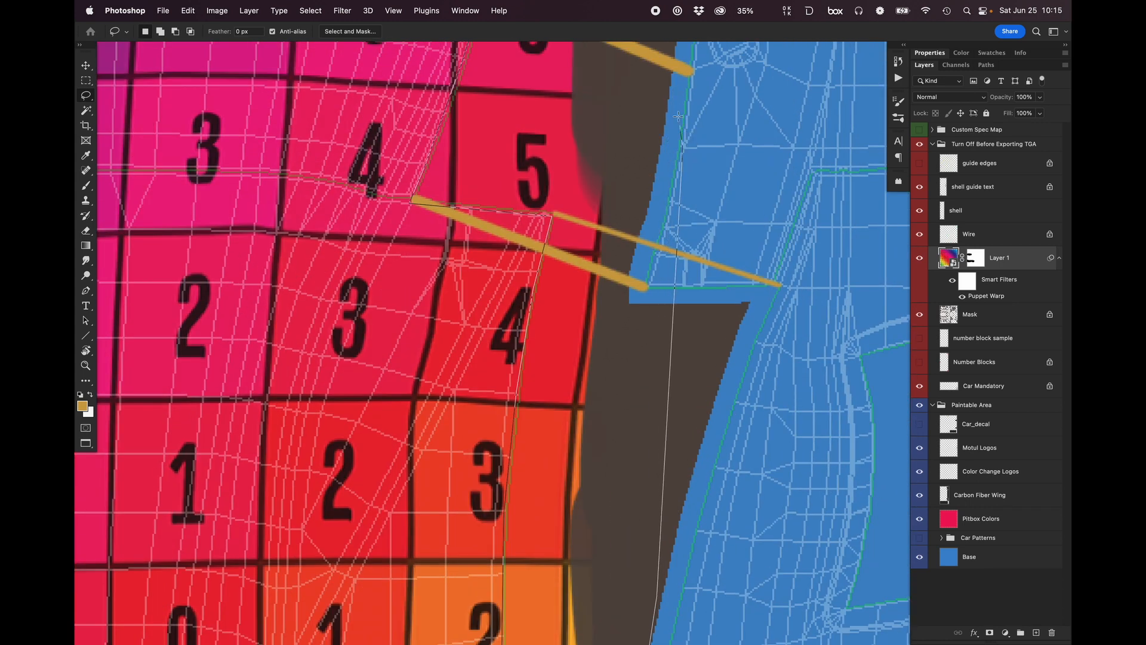
double_click(619, 78)
scroll(655, 328, "down", 3)
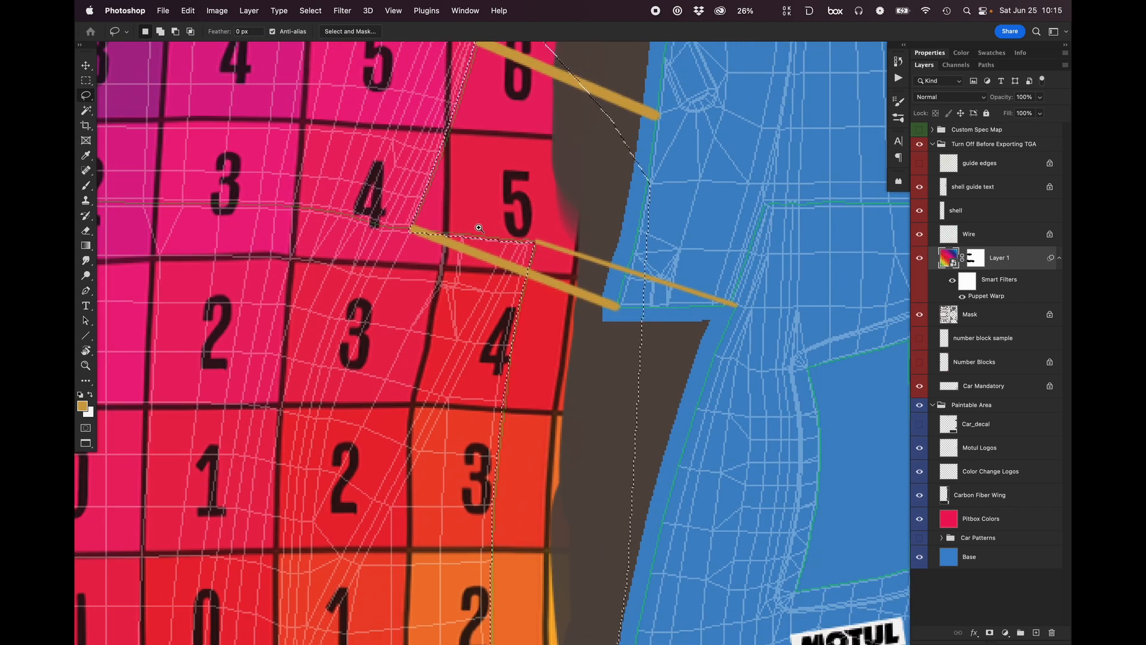
scroll(478, 228, "down", 1)
scroll(521, 298, "down", 3)
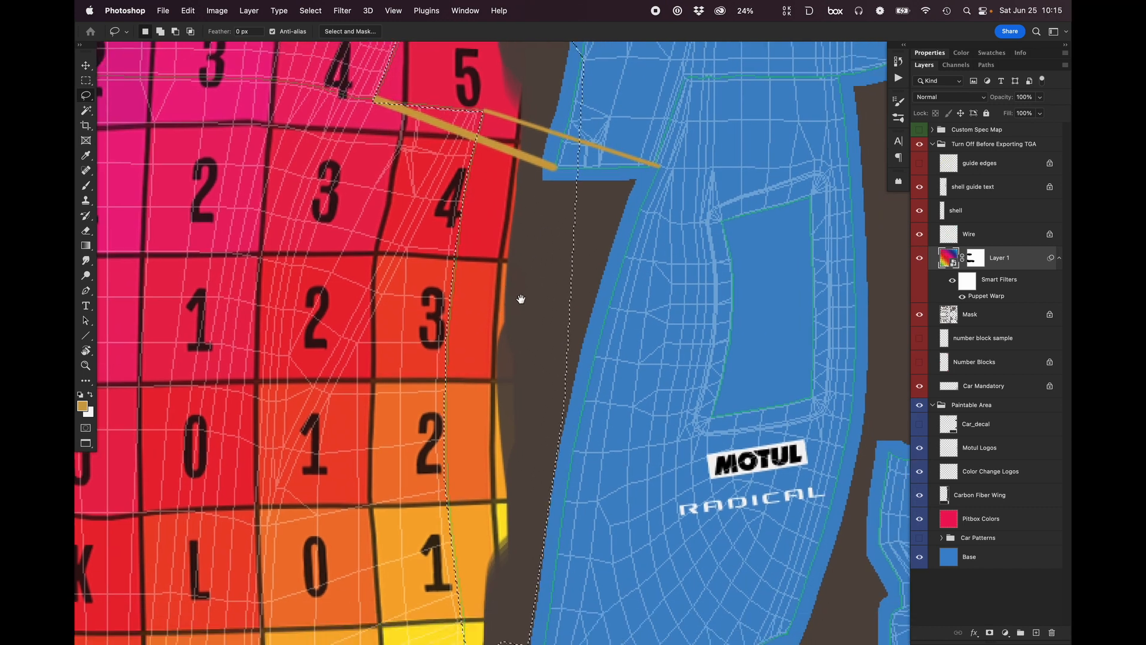
Disable Layer 1's mask and copy the selected piece of the grid onto a new layer.
left_click(976, 257, "shift")
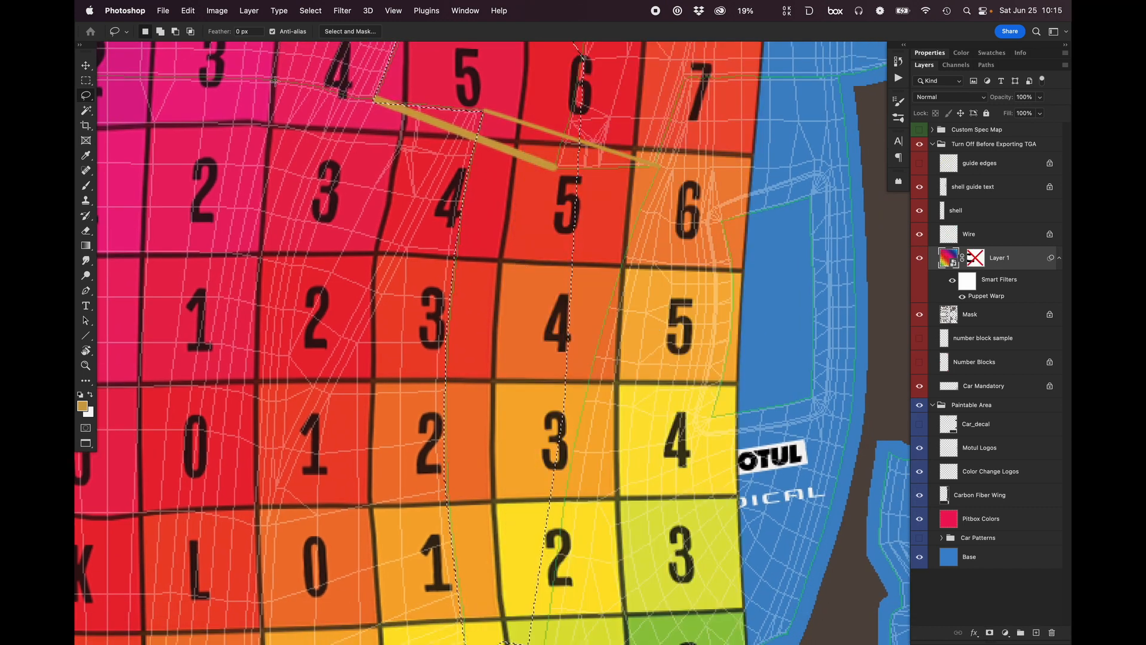
left_click(188, 10)
left_click(279, 54)
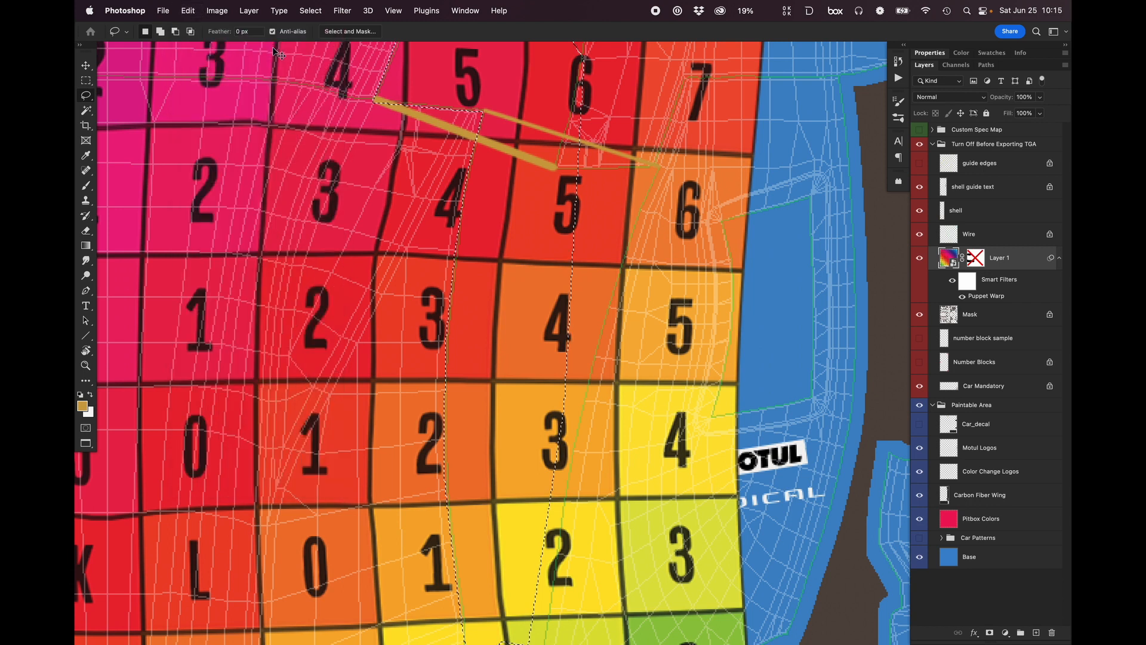
key("super+v")
Move the copied grid piece onto the side panel, aligning its notch with the side-panel ends of the seam-link lines.
key("v")
mouse_move(542, 227)
left_mouse_down()
mouse_move(596, 221)
mouse_move(569, 213)
mouse_move(576, 201)
mouse_move(557, 235)
mouse_move(566, 227)
mouse_move(533, 230)
left_mouse_up()
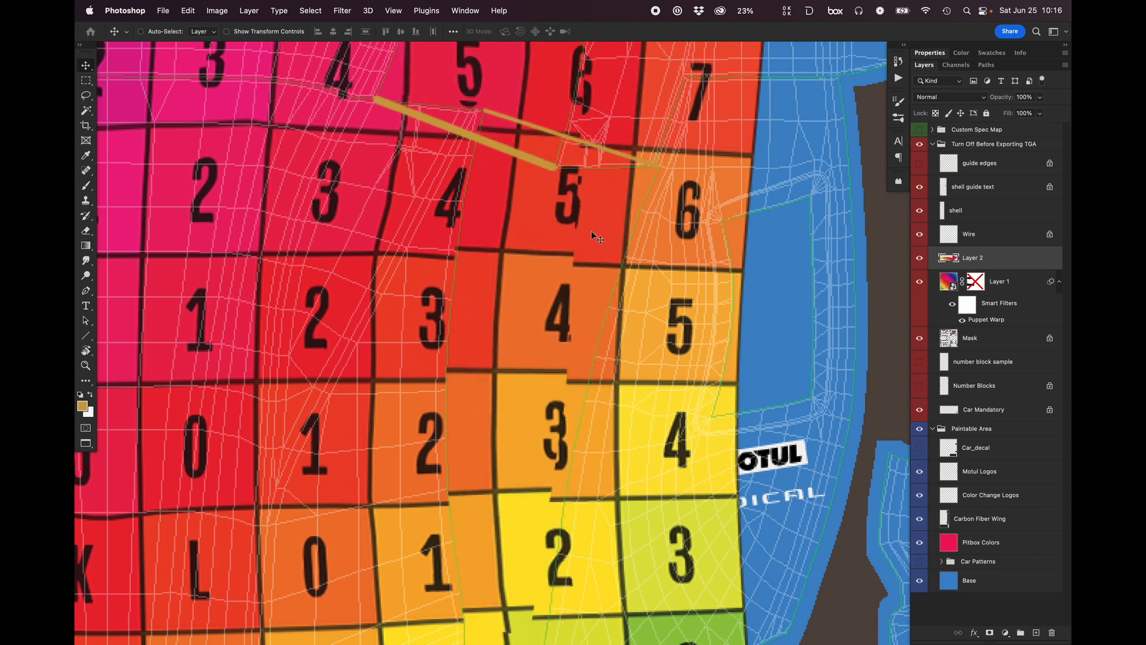
left_click_drag(481, 187, 636, 260)
scroll(630, 197, "up", 4)
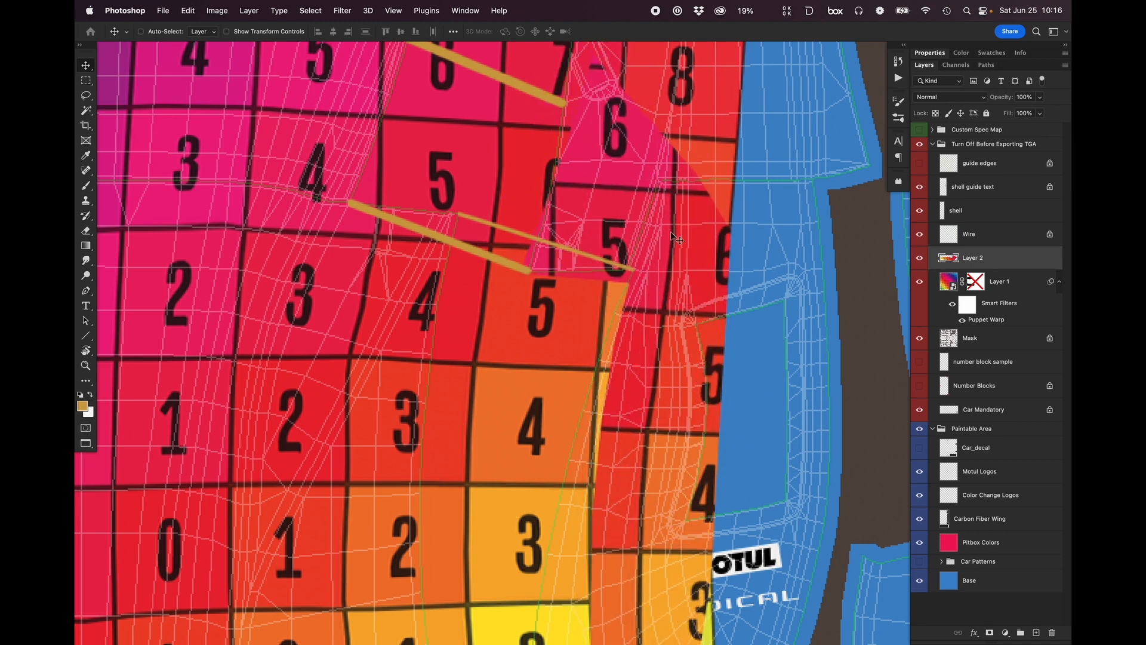
left_click(664, 212, "alt+super")
left_click(664, 212, "alt+super")
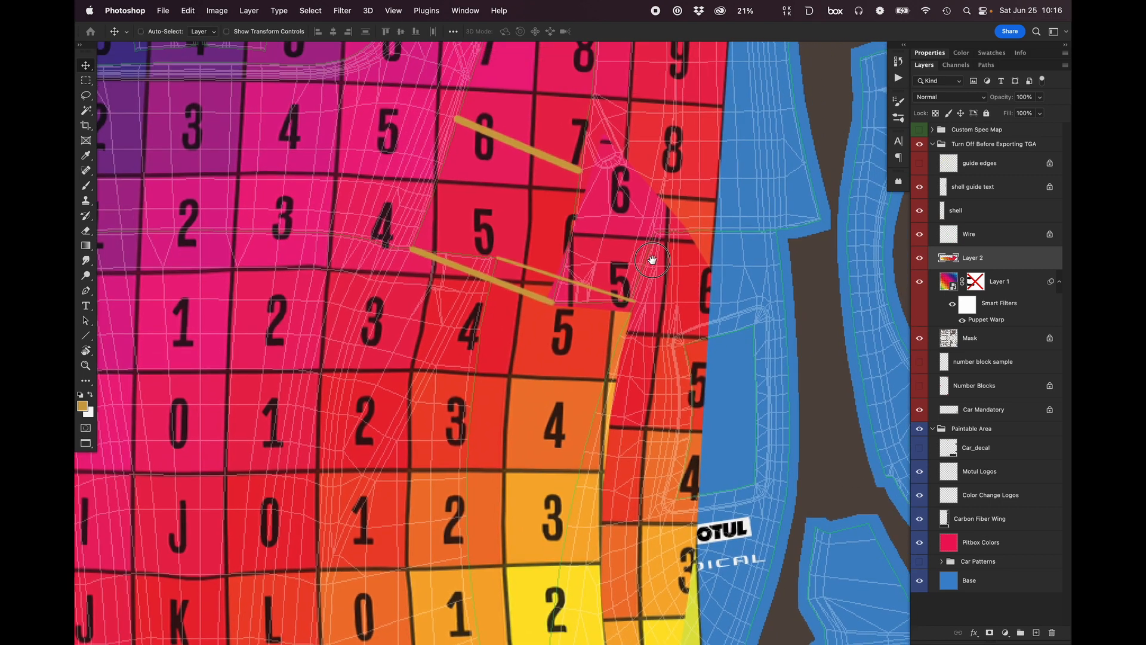
left_click_drag(619, 253, 616, 251)
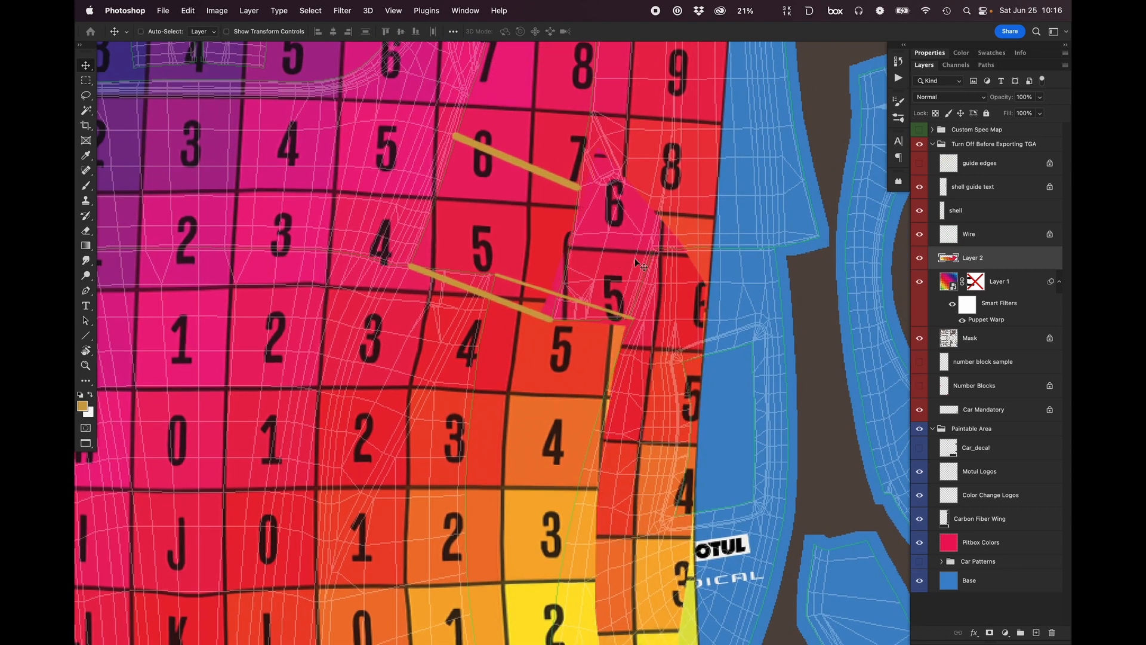
Fine-tune Layer 2's position so the lower edge of its notch lines up with the side-panel end of the thin seam-link line.
left_click(694, 240, "super")
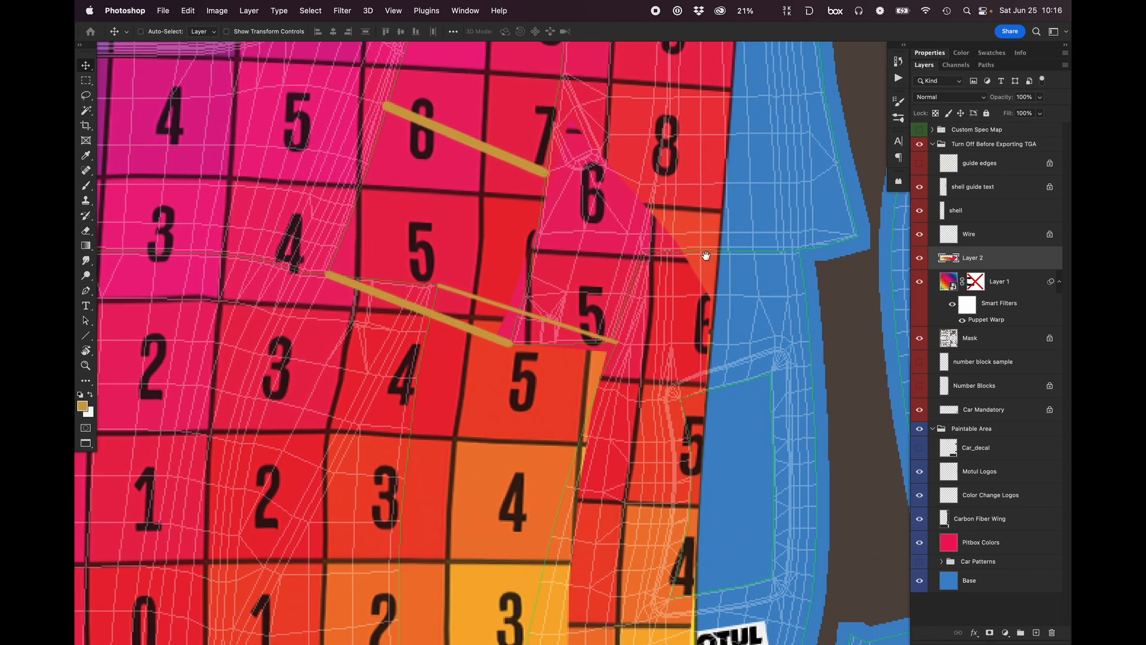
left_click(606, 268, "super")
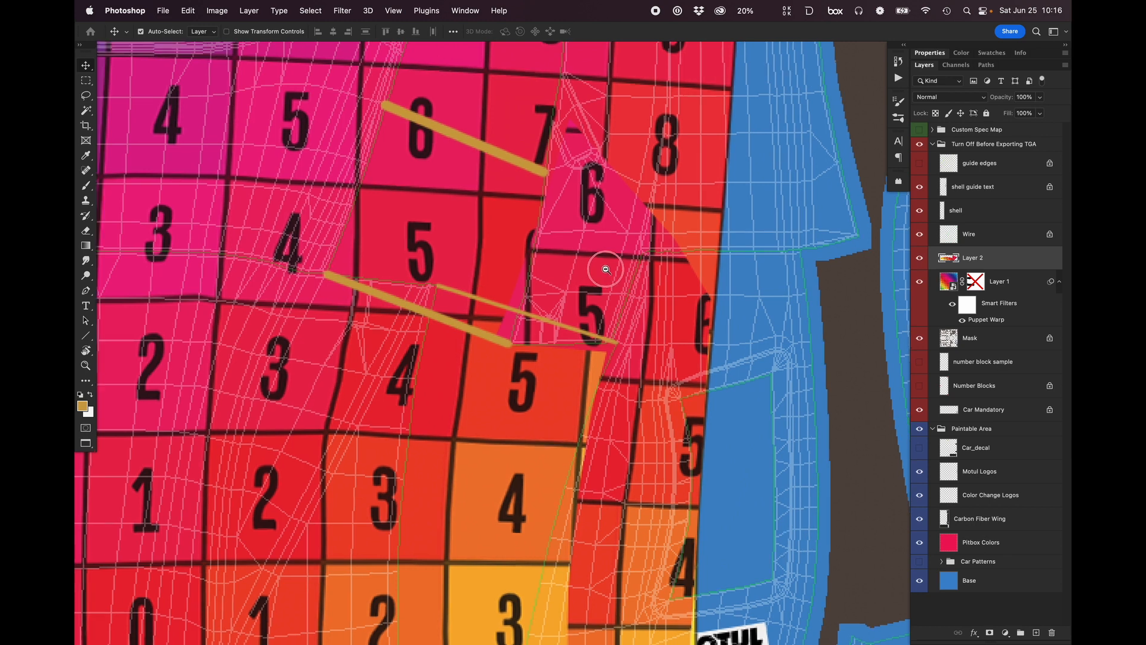
left_click_drag(606, 271, 615, 267)
mouse_move(619, 353)
left_mouse_down()
mouse_move(657, 348)
mouse_move(640, 336)
mouse_move(616, 353)
left_mouse_up()
left_click_drag(236, 295, 386, 286)
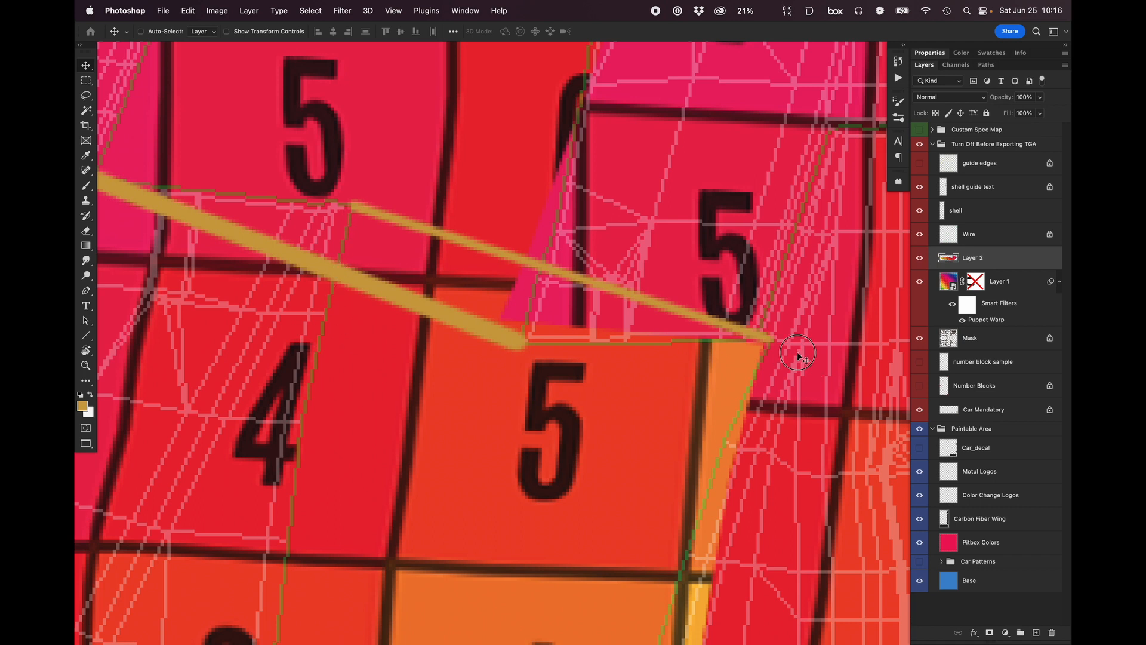
left_click_drag(797, 351, 768, 346)
key("Down")
key("Left")
key("Left")
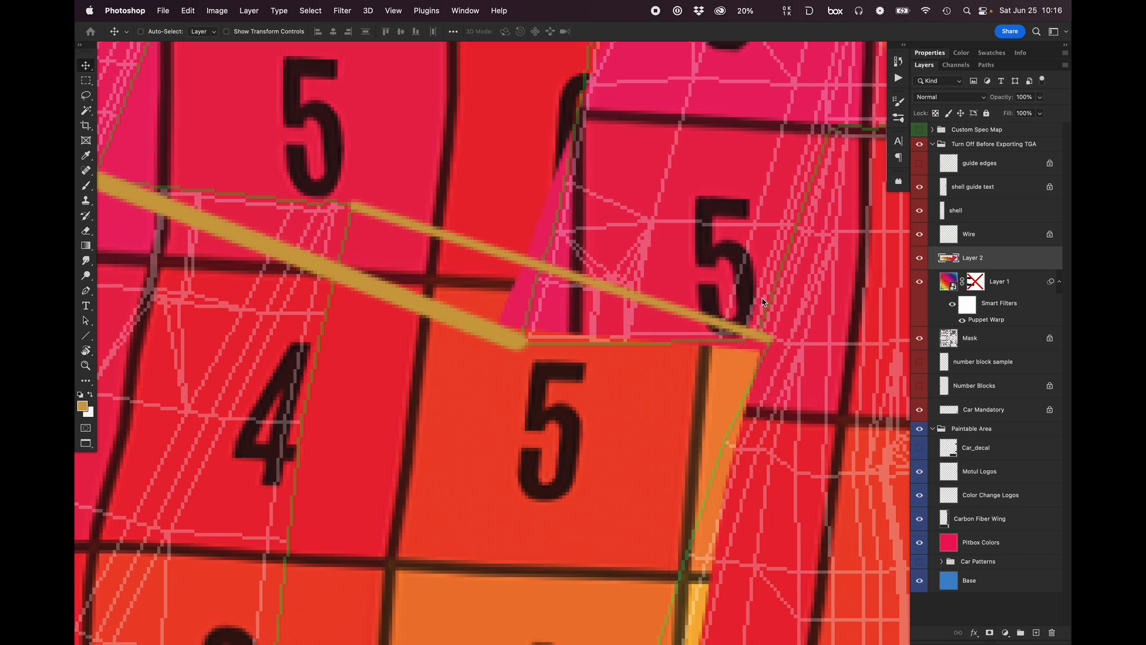
key("Up")
key("Up")
key("Right")
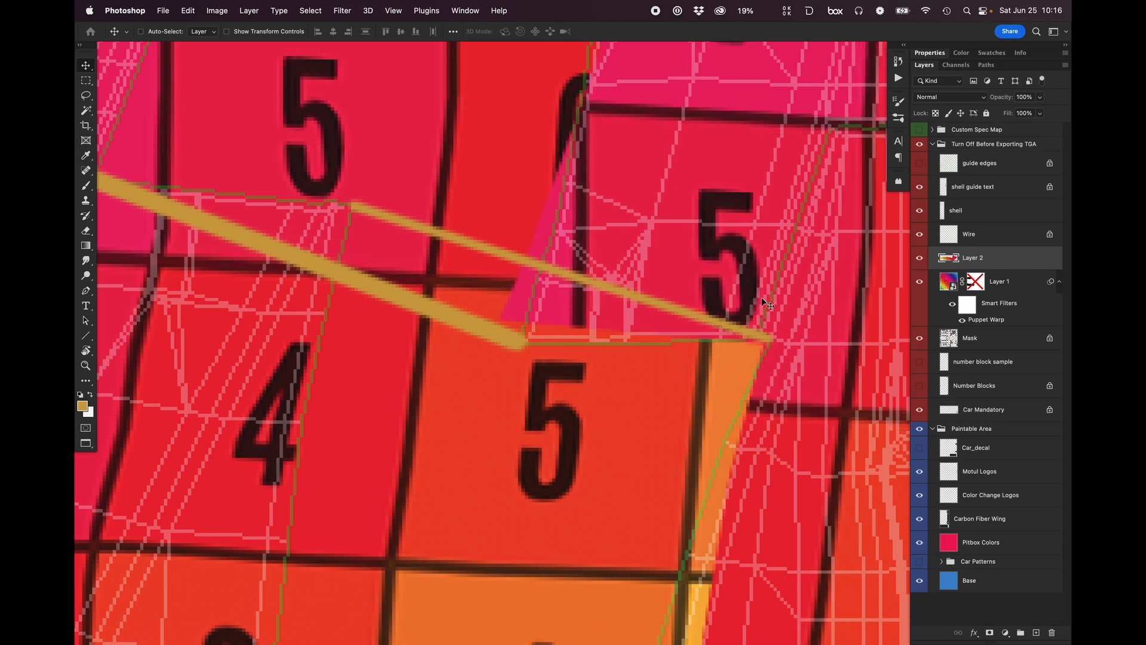
key("Up")
key("Down")
key("Down")
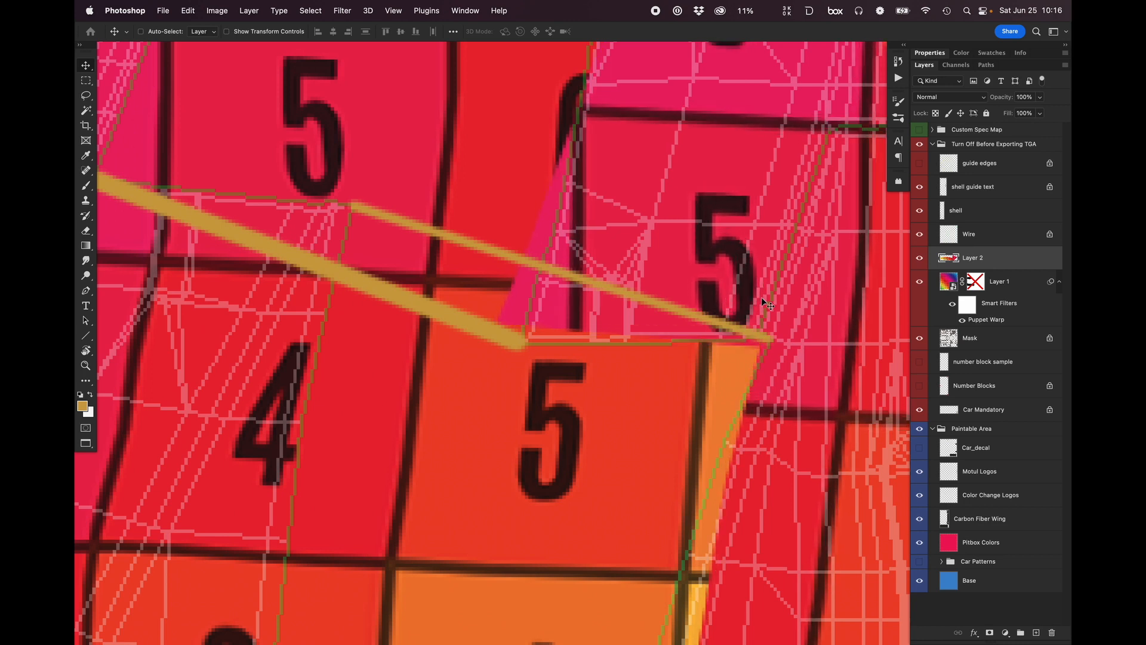
key("Up")
key("Right")
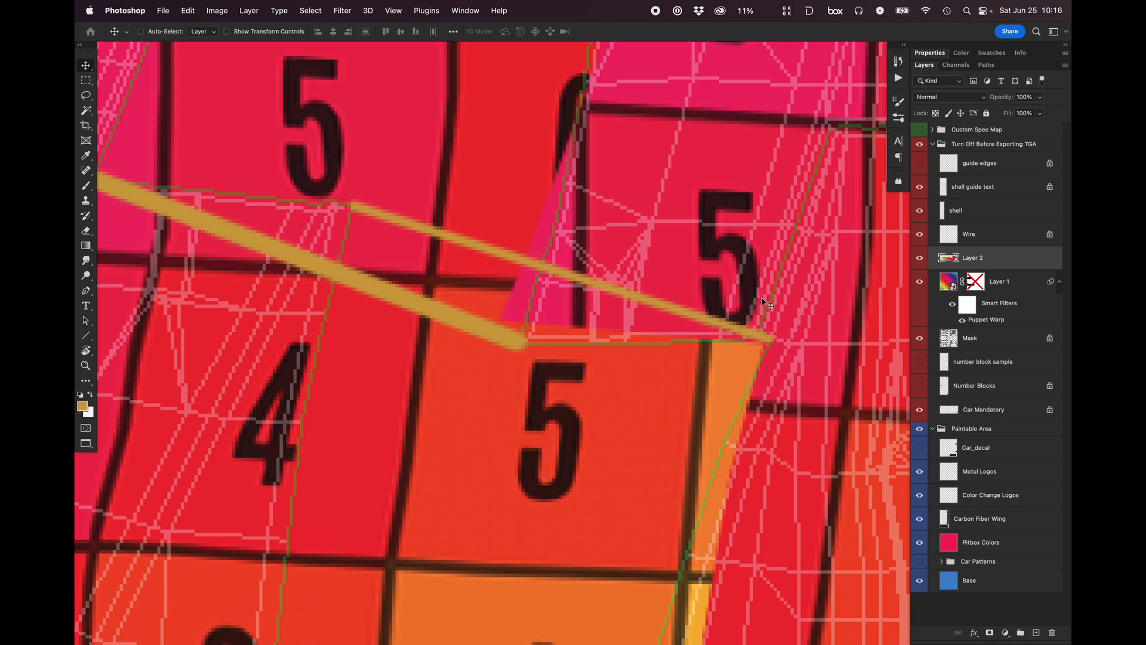
left_click_drag(709, 264, 704, 268)
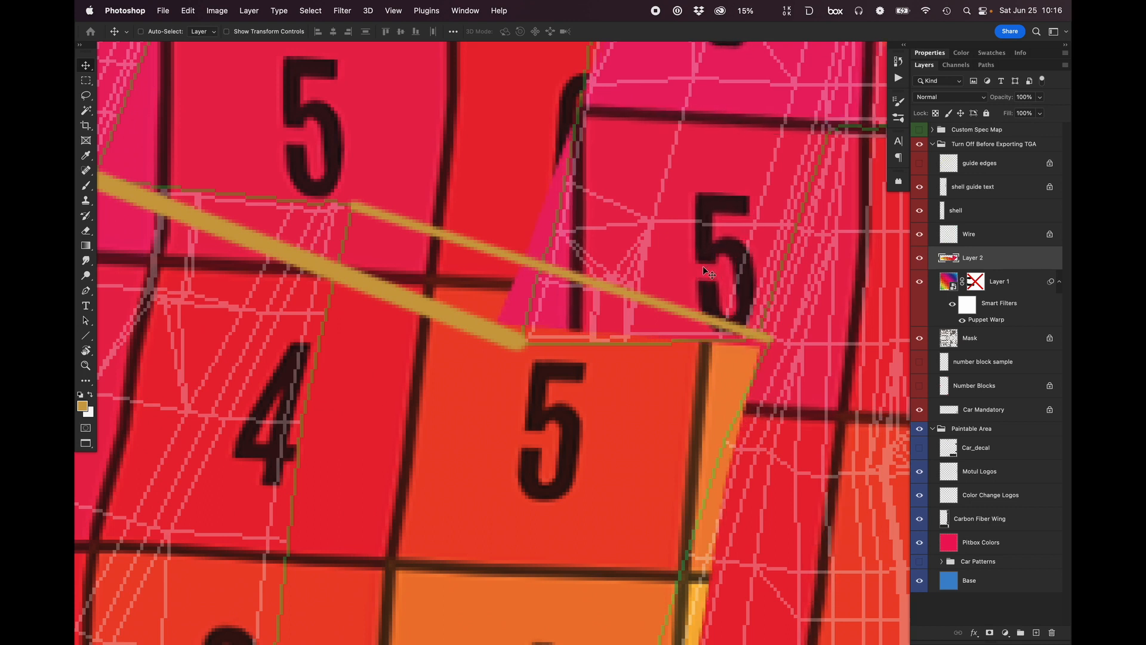
scroll(601, 267, "down", 5)
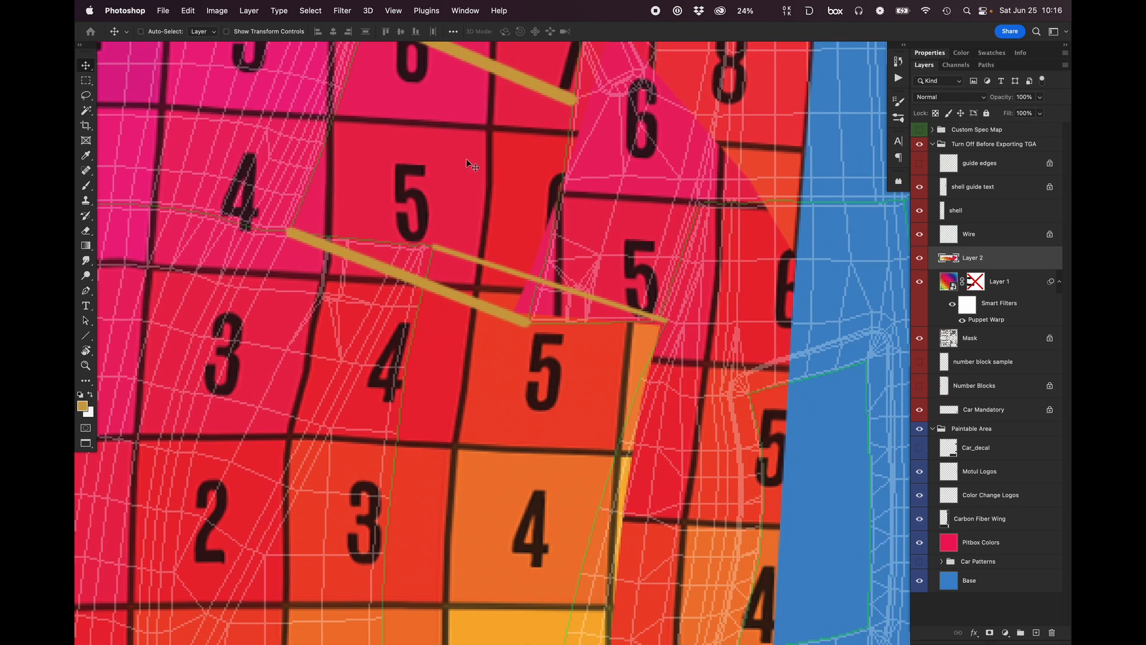
left_click(187, 10)
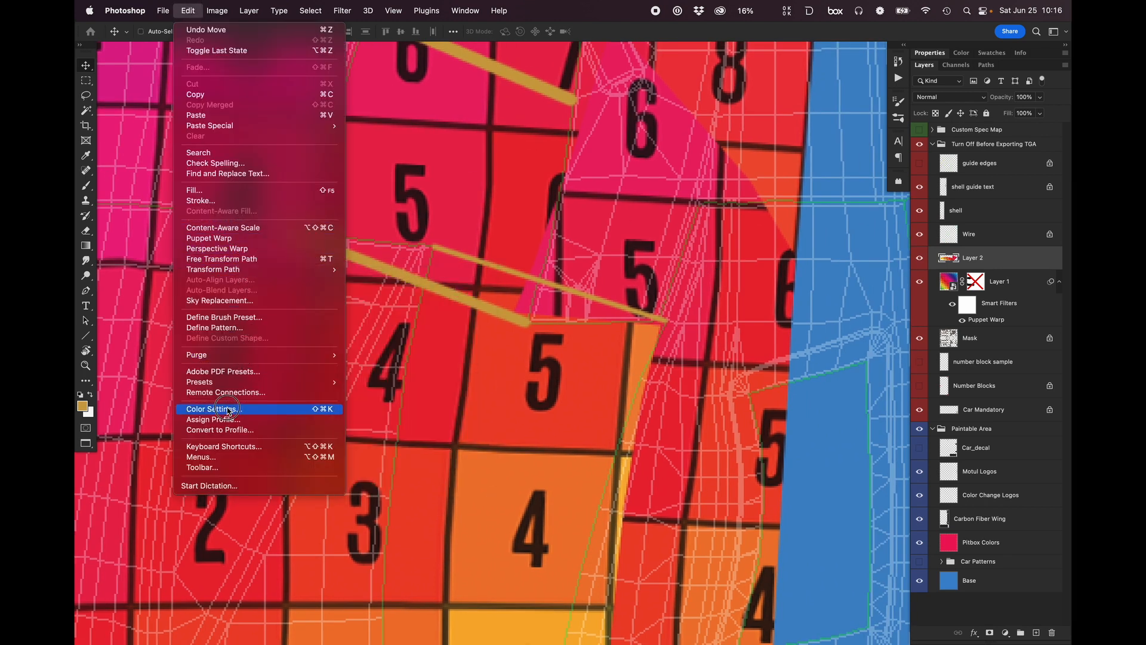
left_click(277, 284)
mouse_move(280, 272)
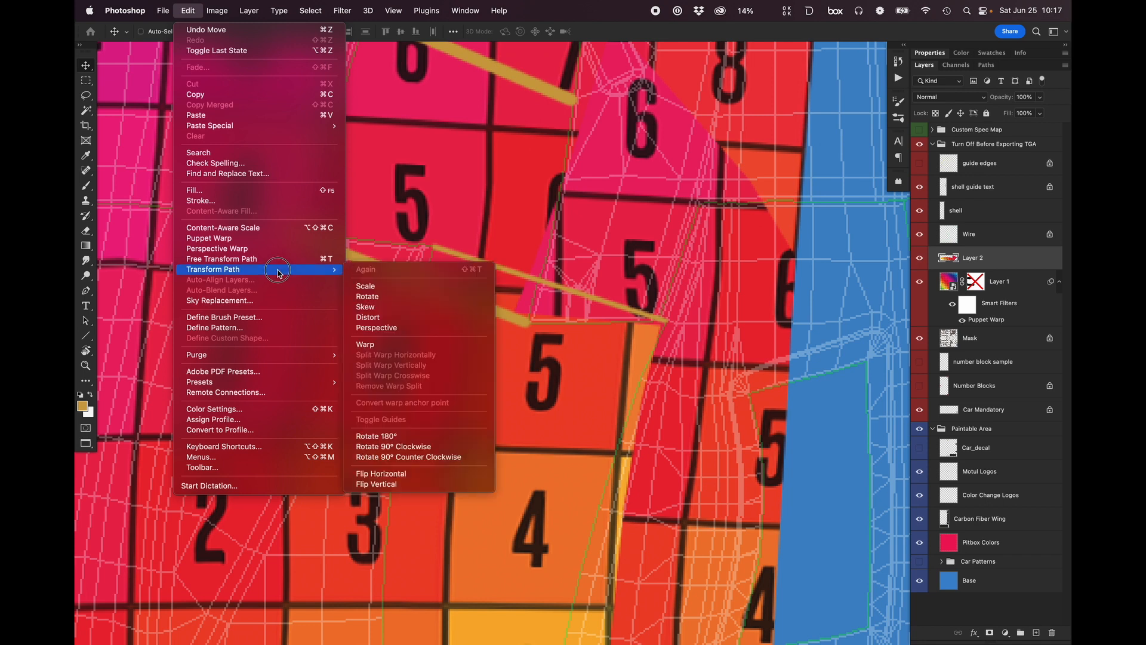
left_click(368, 342)
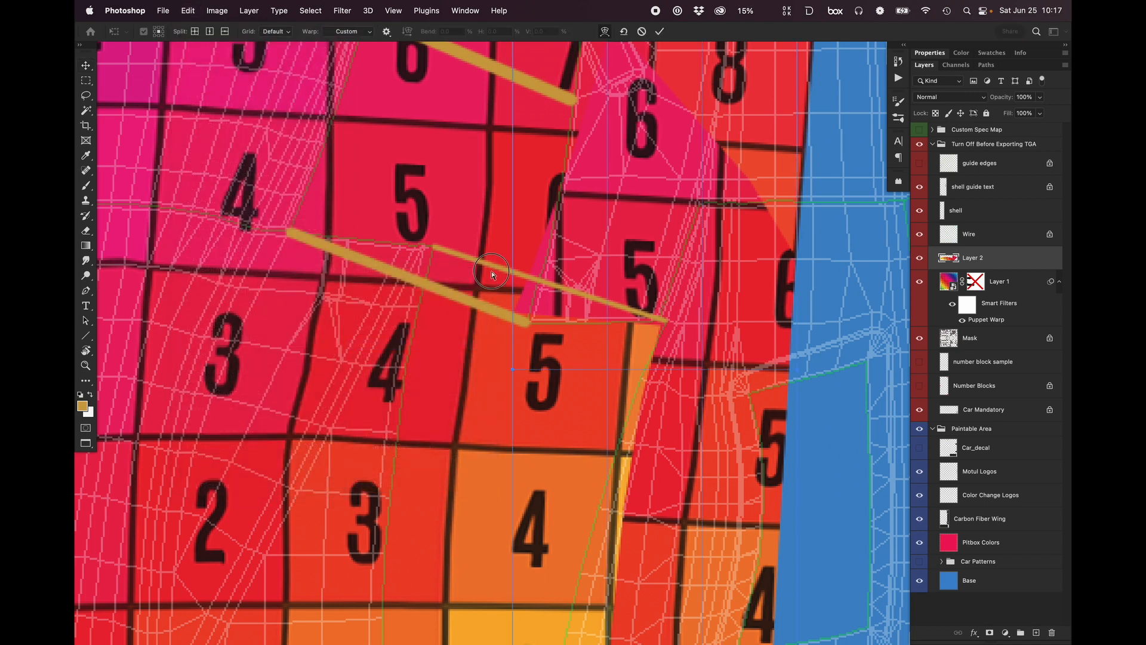
left_click_drag(520, 372, 522, 335)
key("Return")
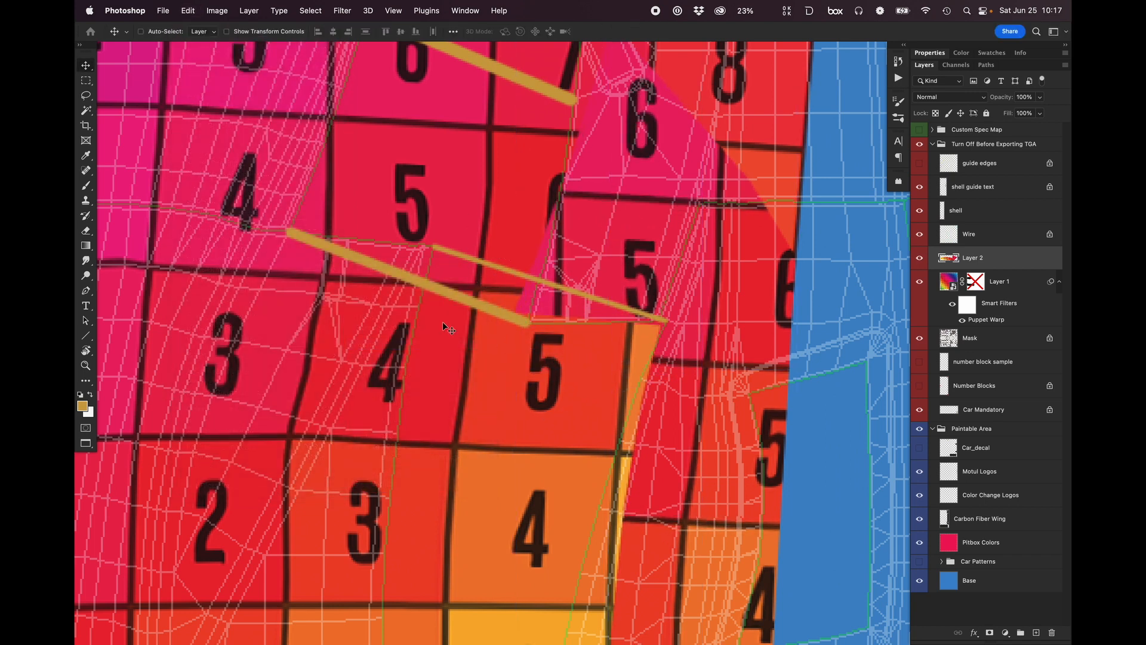
Start a Puppet Warp on Layer 2 with the mesh hidden and pin both corners of the notch near the lower seam-link line ends.
left_click(193, 10)
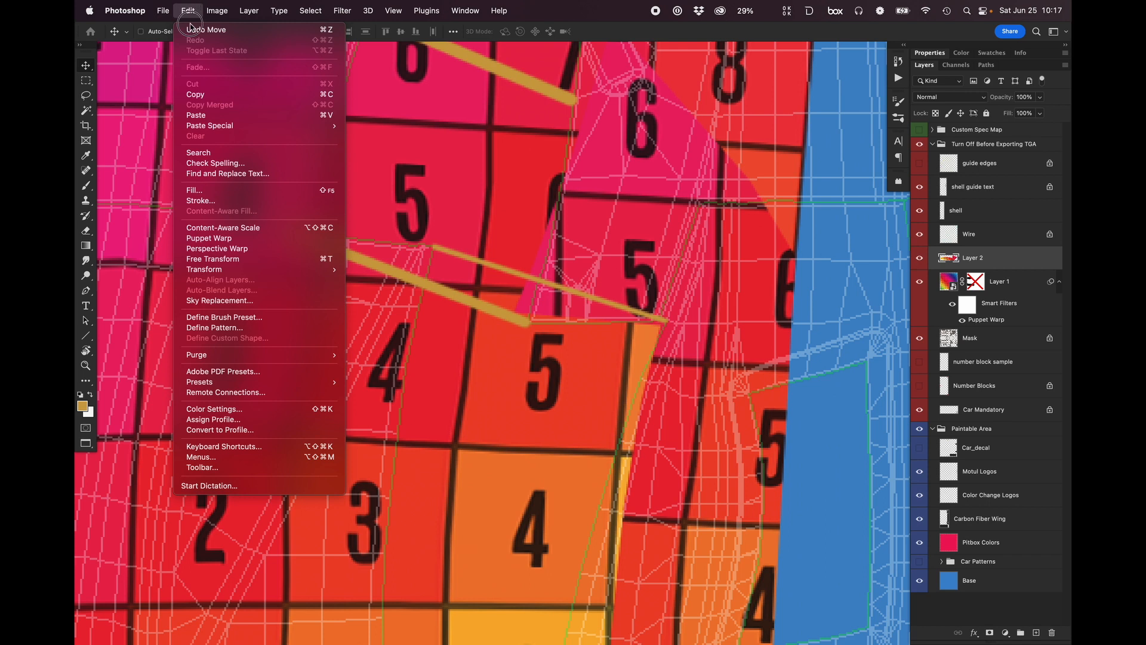
left_click(238, 233)
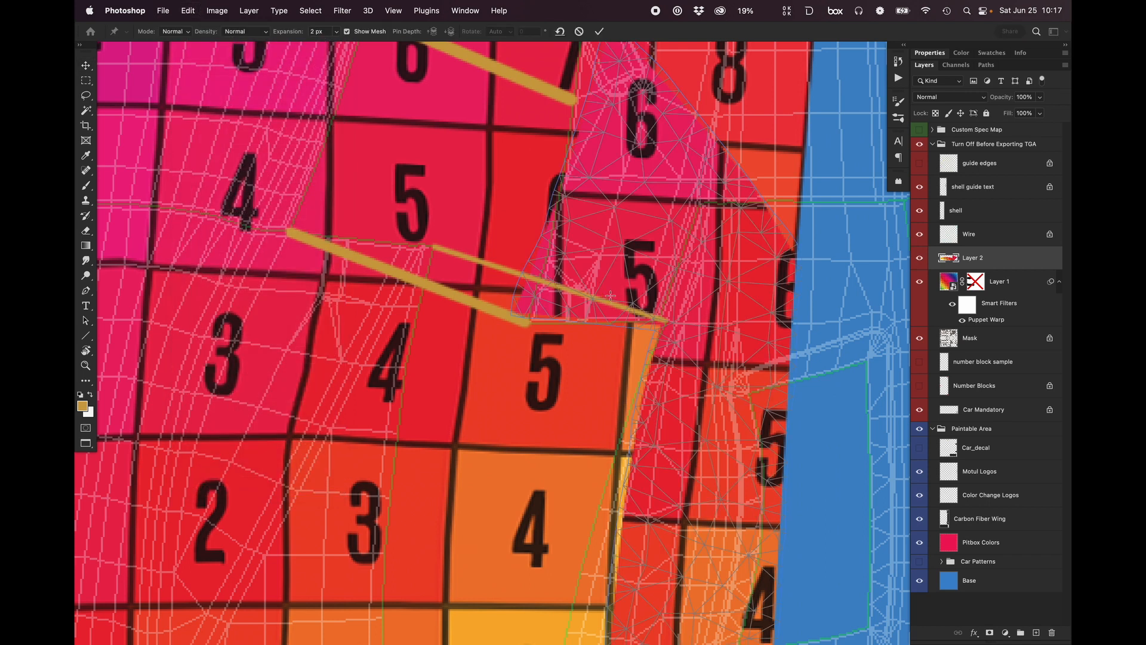
key("h")
scroll(627, 238, "up", 5)
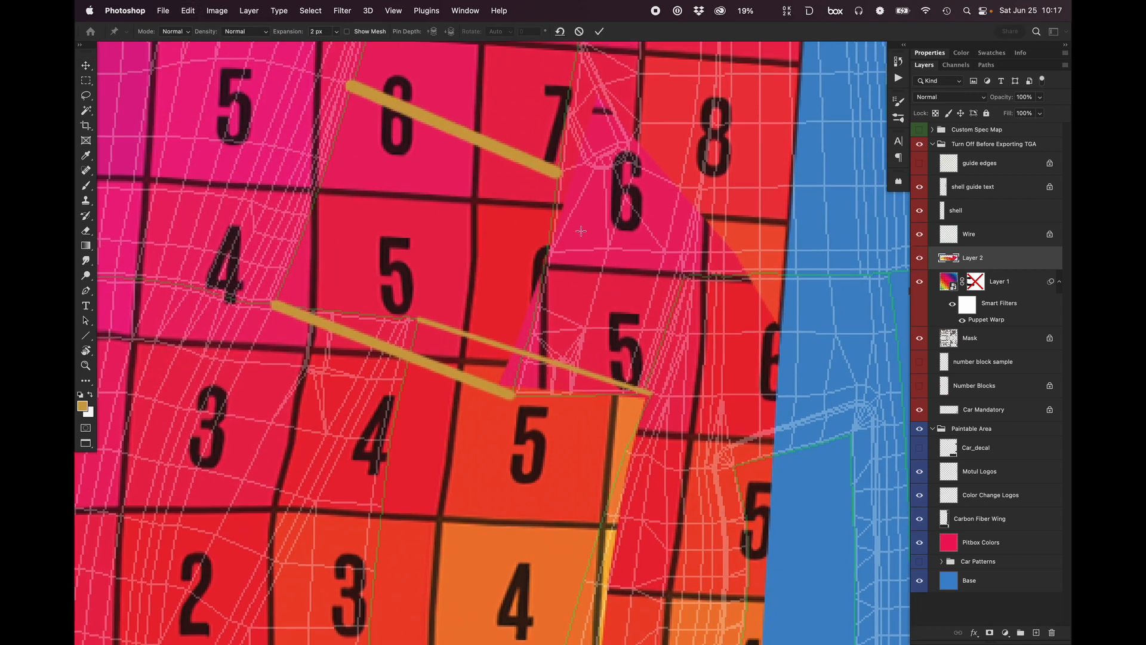
left_click(519, 391)
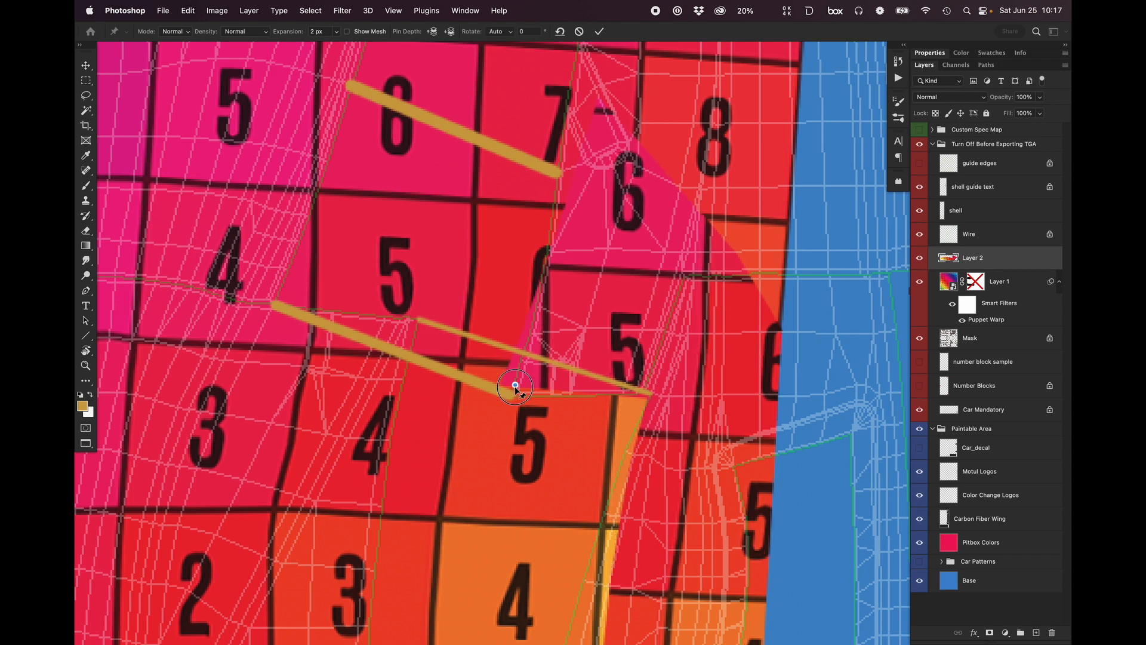
key("super+z")
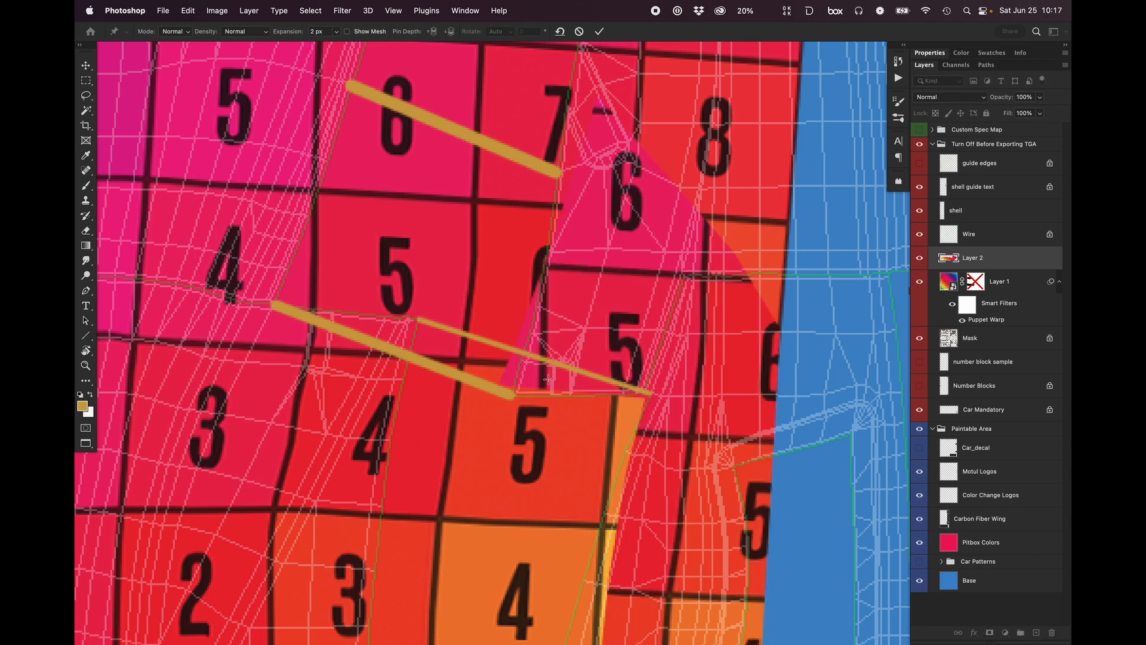
left_click(656, 388)
mouse_move(530, 381)
left_mouse_down()
mouse_move(546, 385)
mouse_move(537, 391)
left_mouse_up()
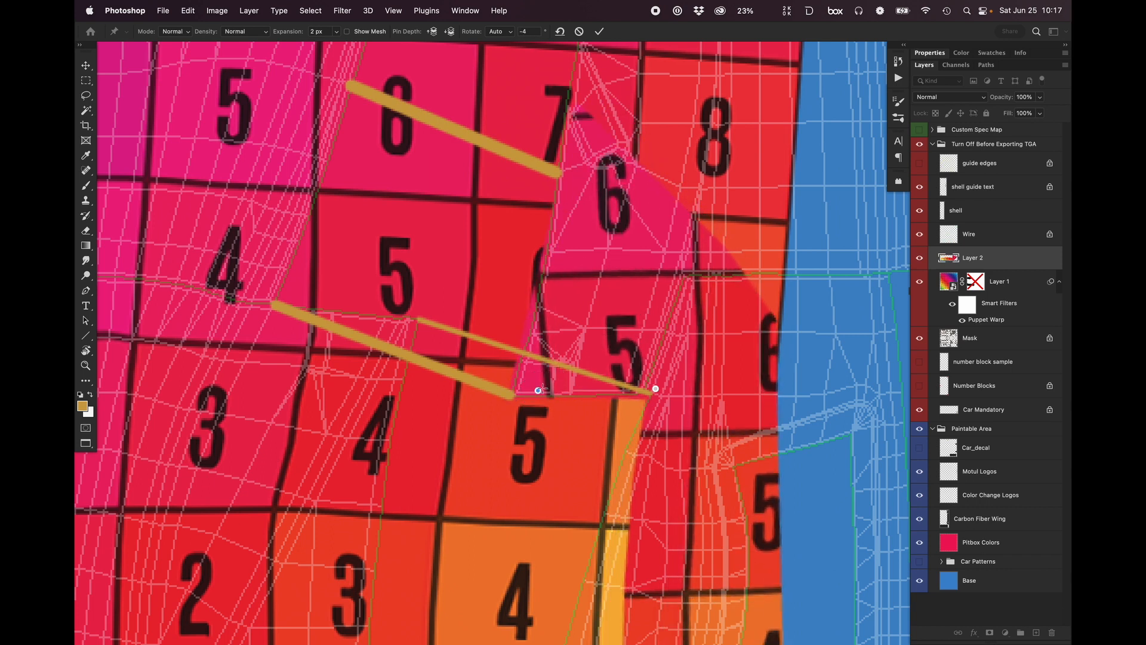
Add pins beside the upper seam-link line's end and midway down the panel edge, adjusting both to align the grid with the hood.
mouse_move(572, 180)
left_mouse_down()
mouse_move(584, 179)
mouse_move(569, 178)
left_mouse_up()
left_click(566, 256)
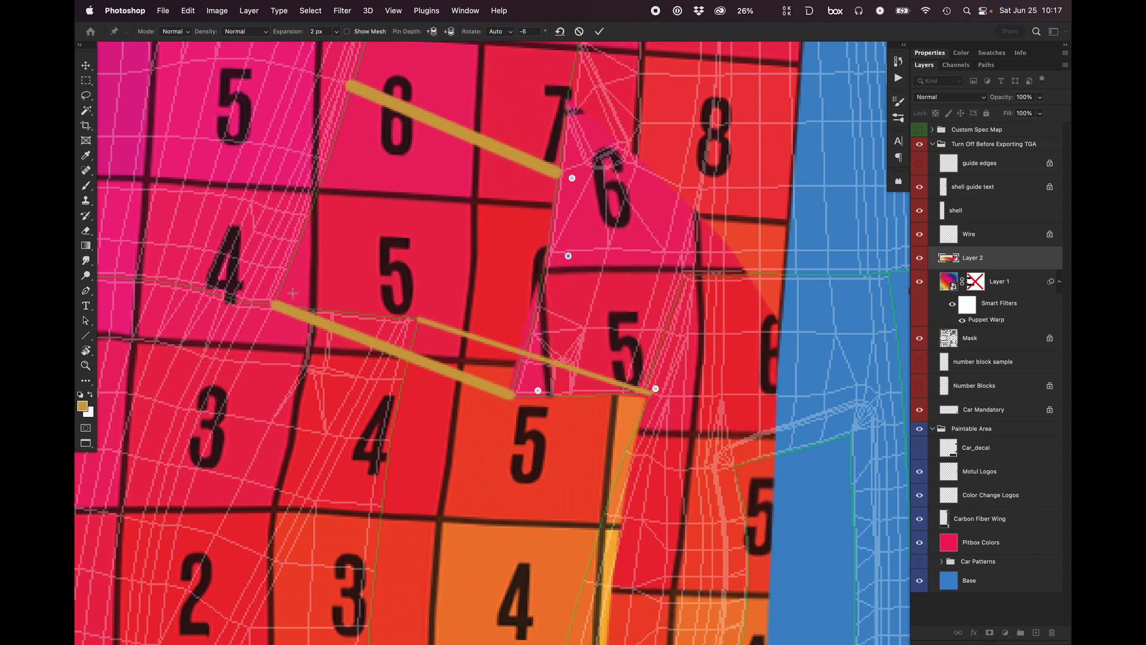
mouse_move(572, 178)
left_mouse_down()
mouse_move(573, 162)
mouse_move(572, 172)
left_mouse_up()
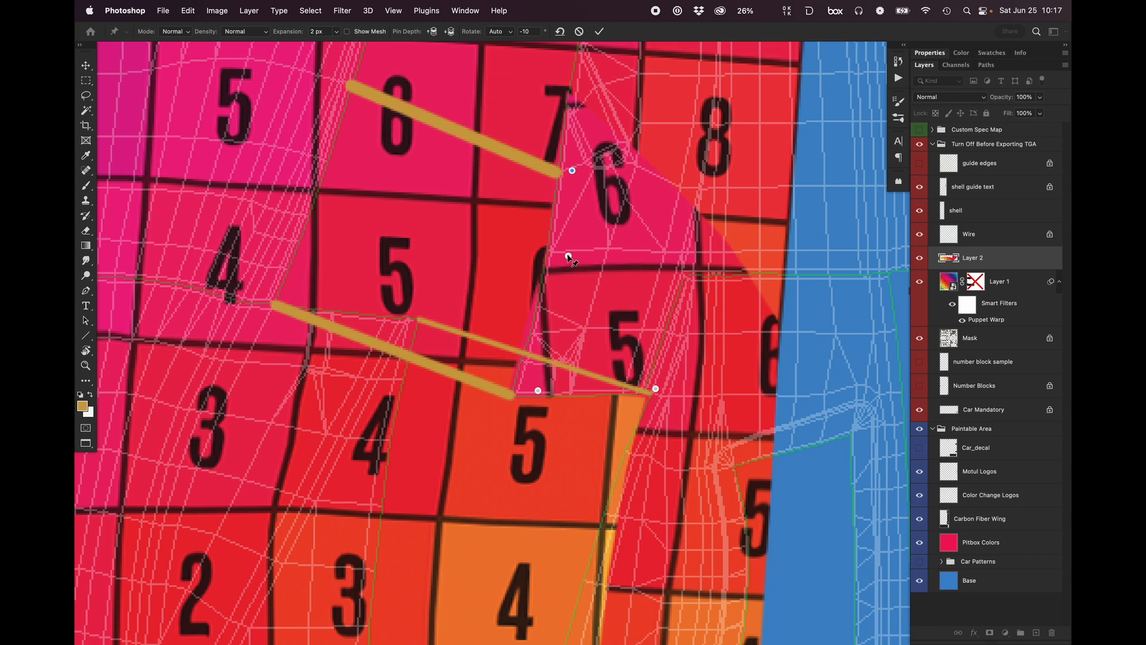
left_click_drag(568, 256, 566, 261)
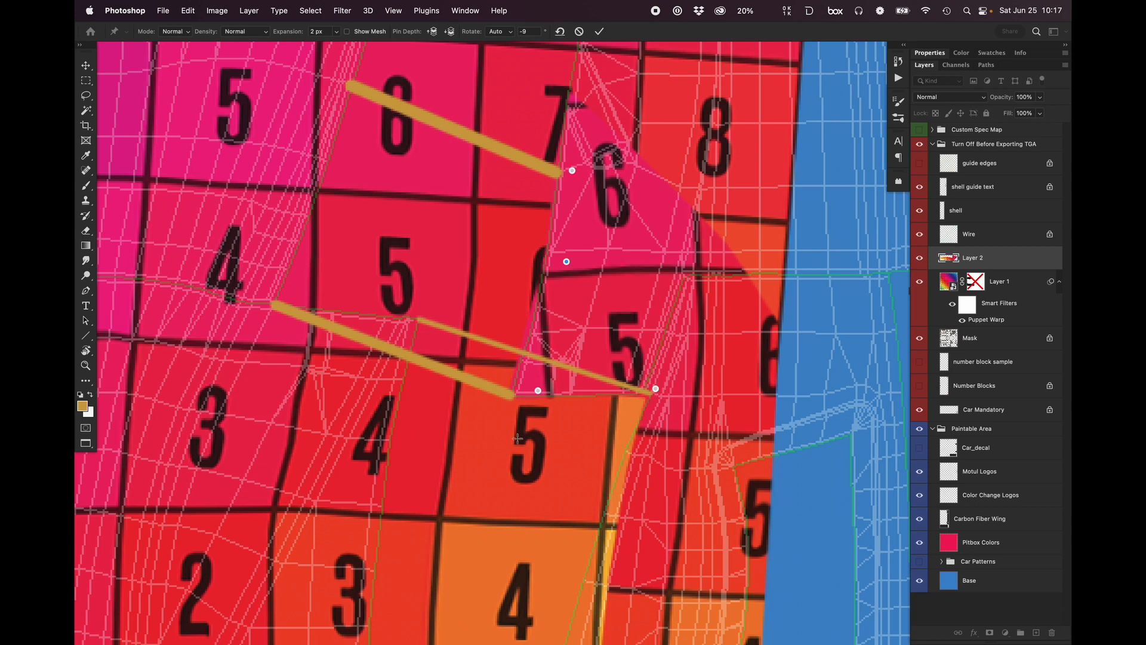
Add three pins below the notch and pull the copied grid piece outward to follow the side panel's inner edge.
scroll(687, 471, "down", 5)
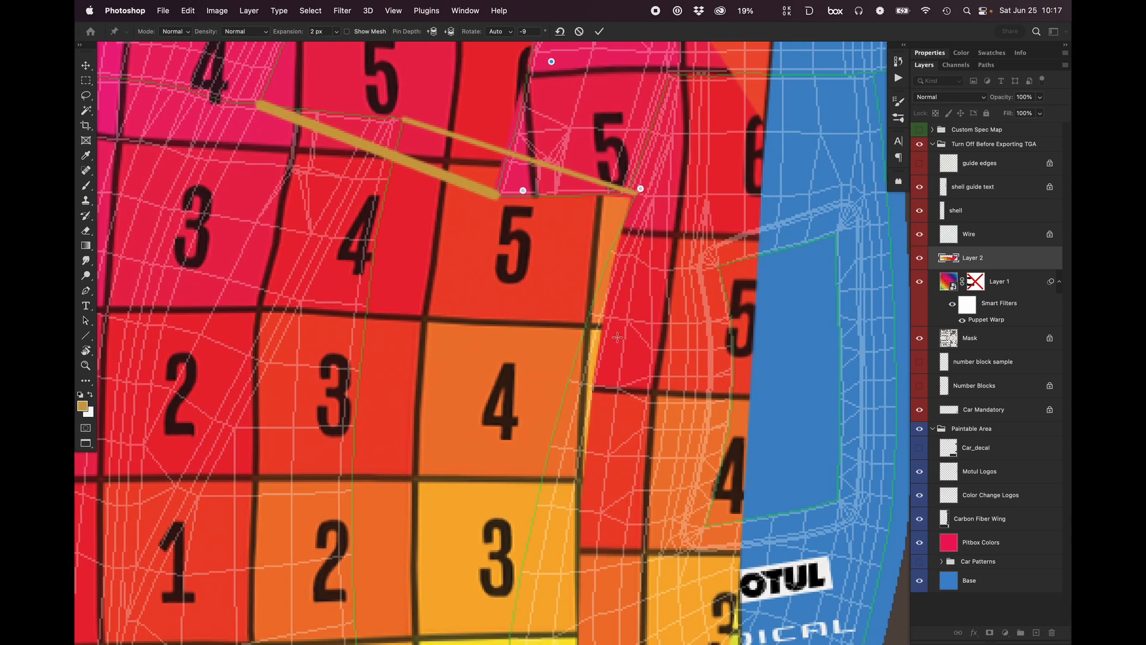
left_click_drag(618, 338, 601, 326)
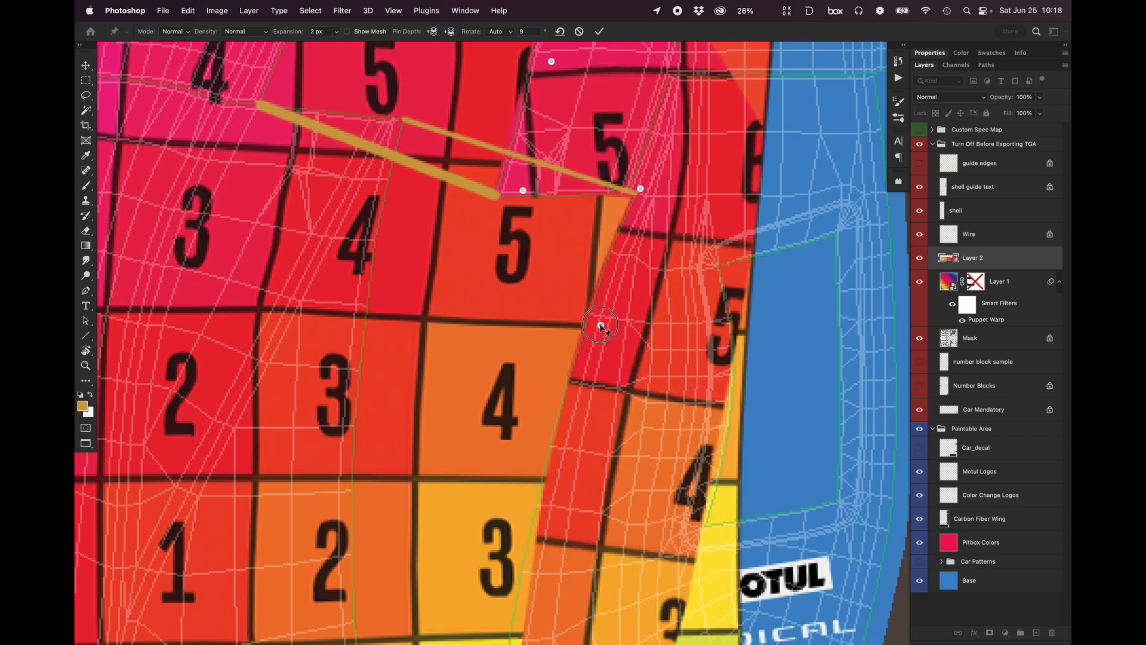
left_click_drag(582, 430, 580, 433)
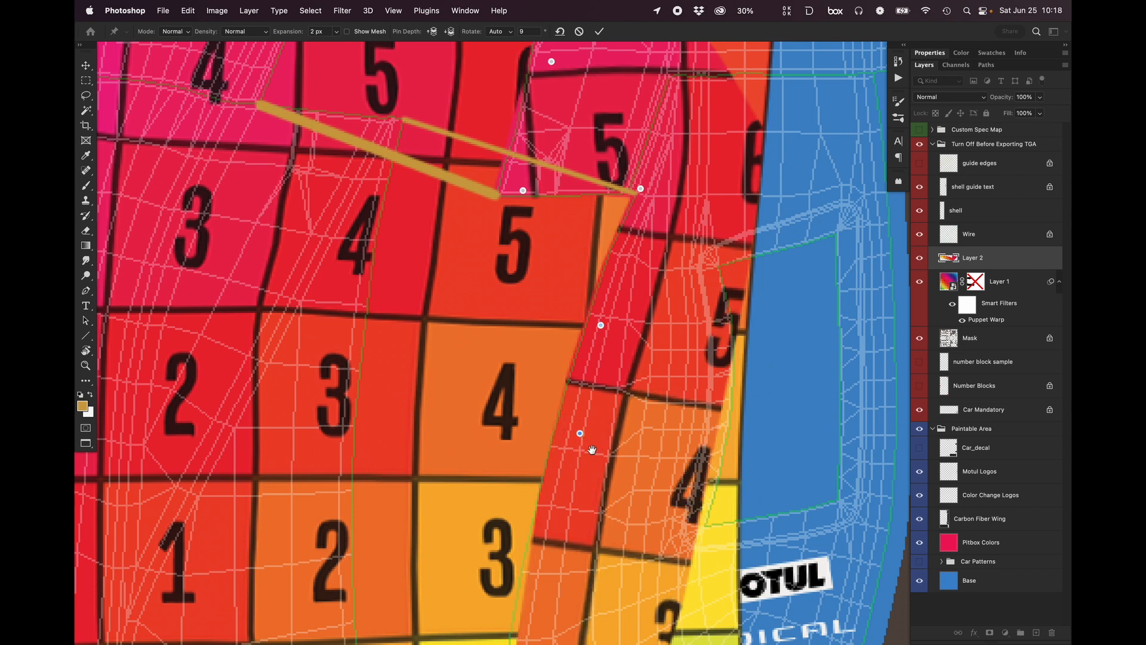
scroll(591, 449, "down", 4)
left_click_drag(581, 375, 561, 393)
scroll(579, 382, "down", 4)
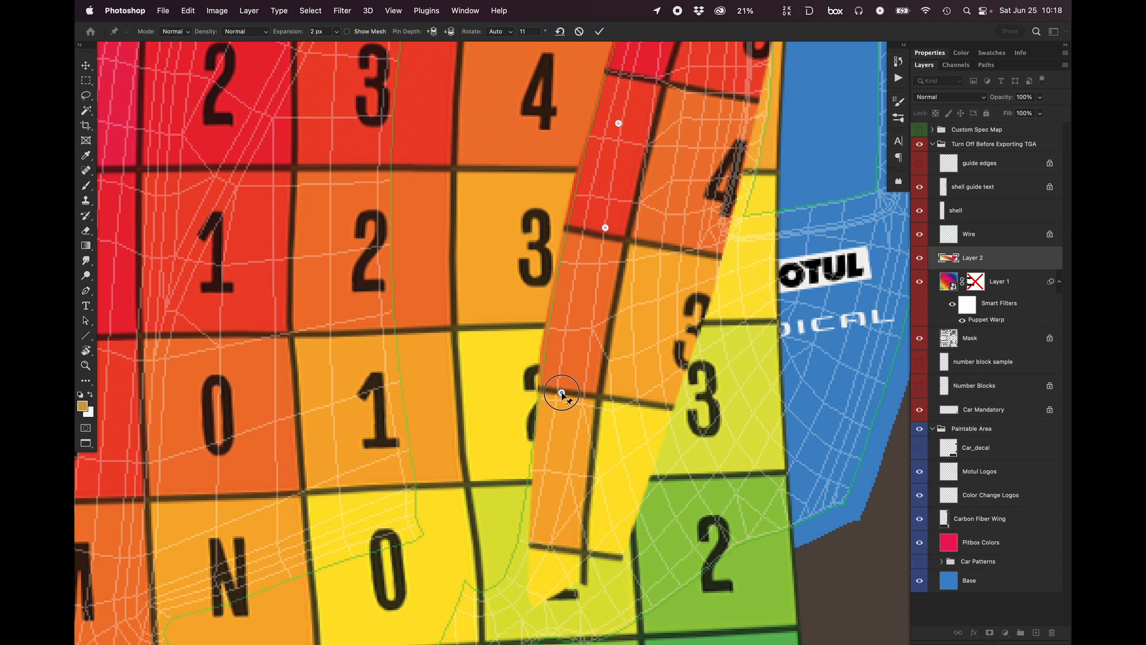
Shift the first two pins below the notch slightly down along the side panel's inner edge to adjust the grid rows.
scroll(616, 319, "up", 1)
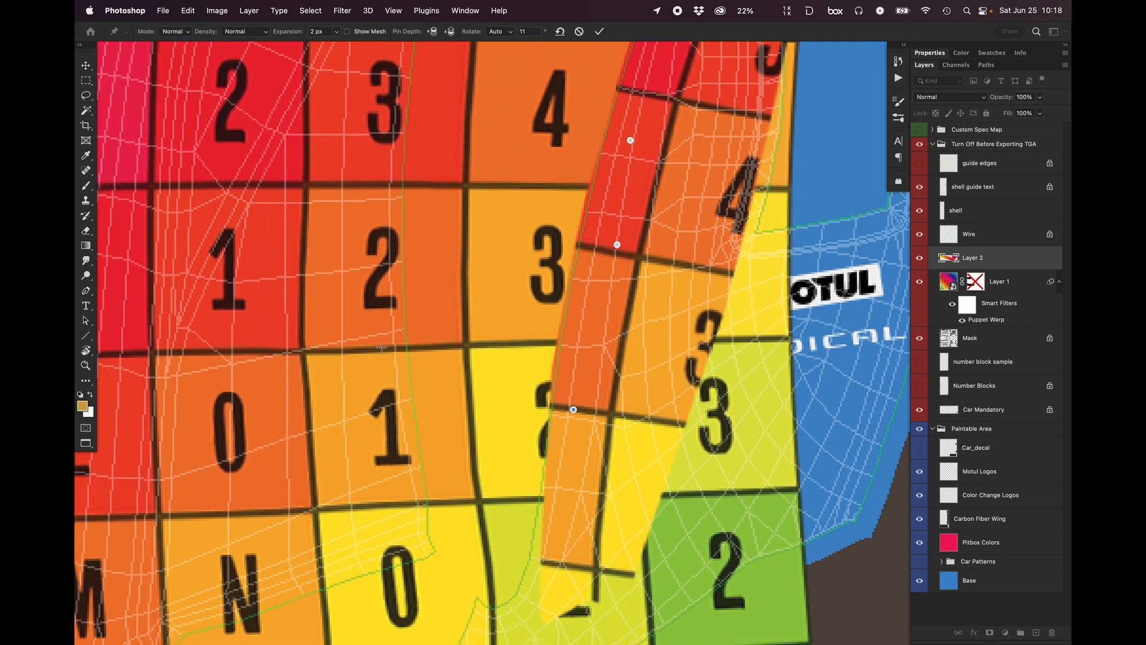
scroll(405, 321, "up", 4)
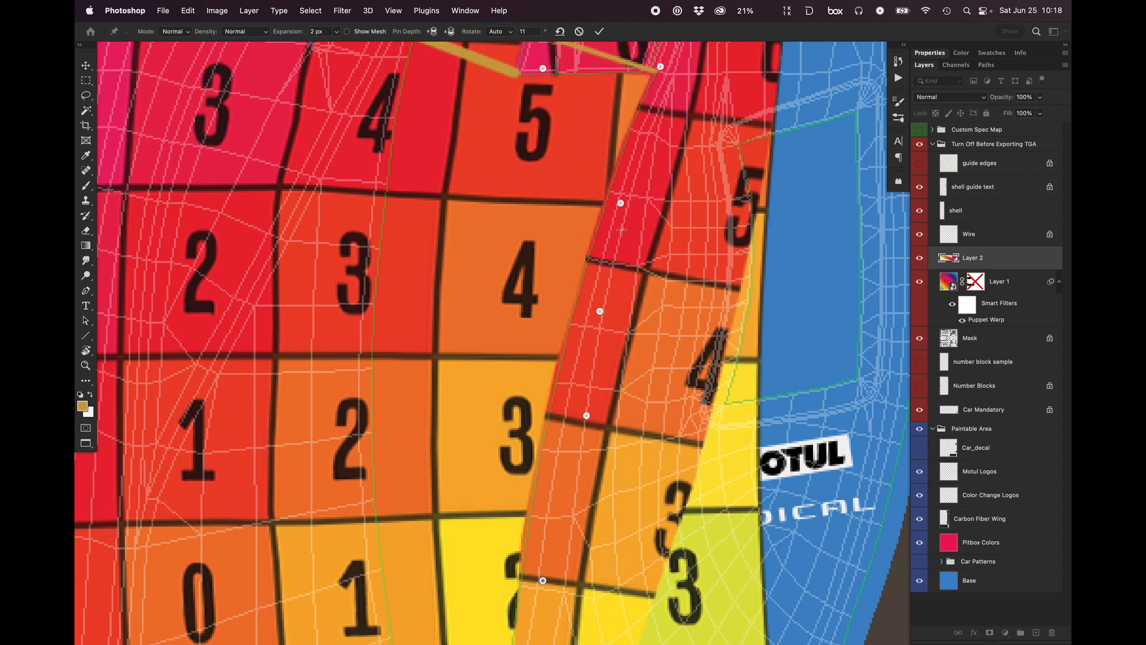
scroll(654, 259, "up", 3)
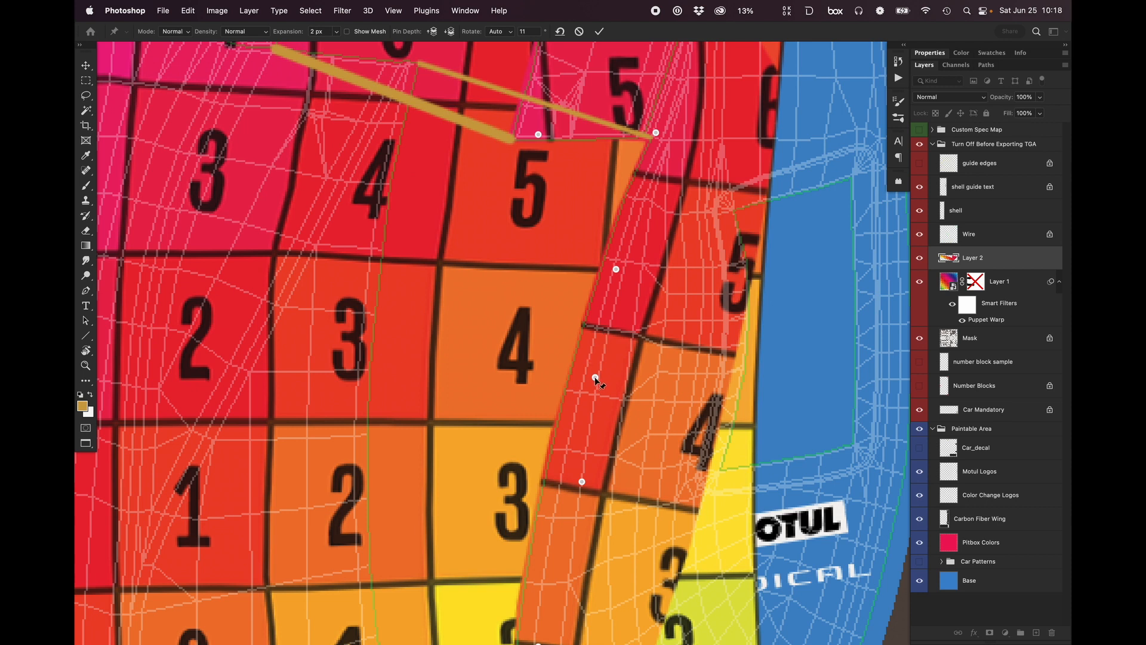
left_click_drag(595, 377, 591, 385)
left_click_drag(617, 280, 614, 294)
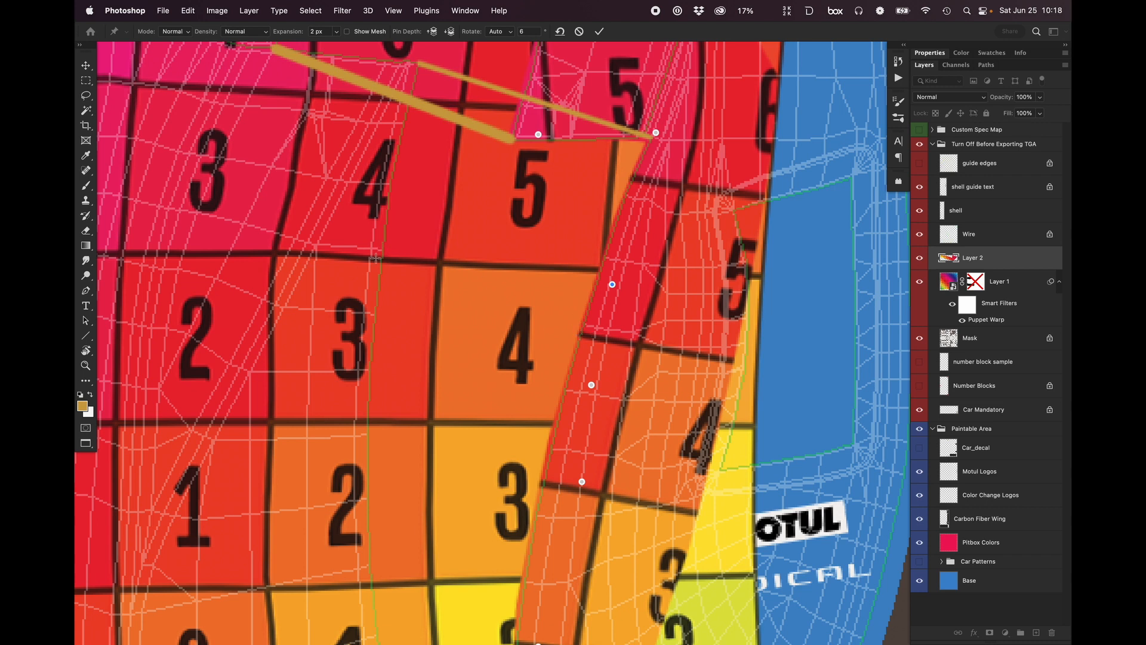
Shift the next pin down, at the grid line below the two adjusted pins, and apply the Puppet Warp.
left_click_drag(631, 417, 652, 272)
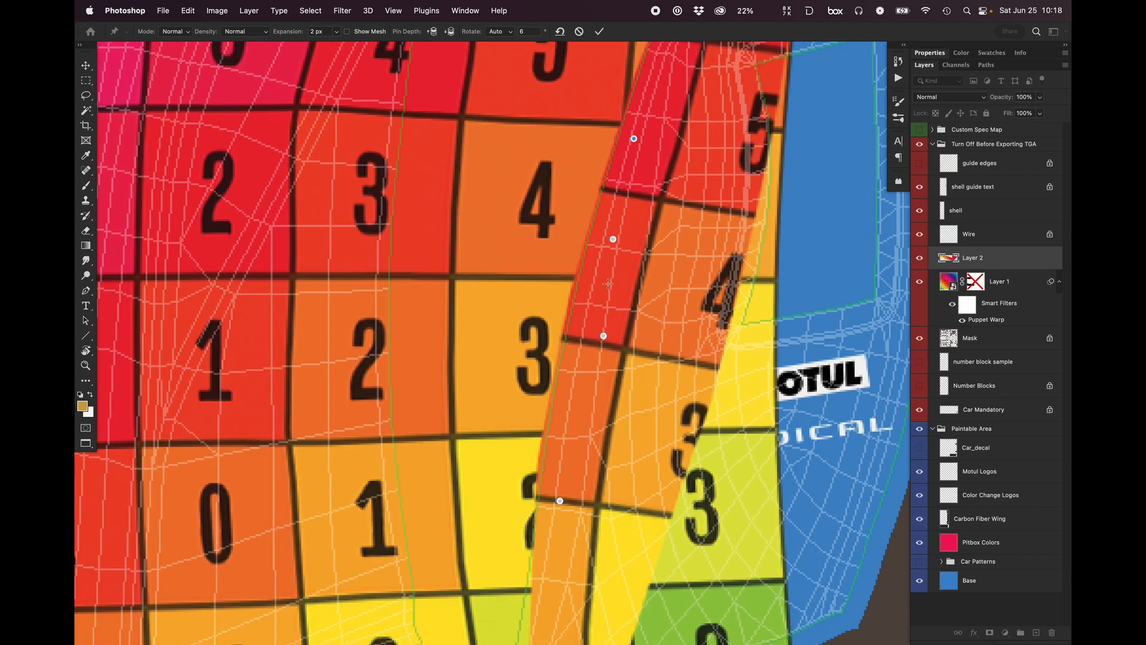
left_click(603, 344)
key("Return")
left_click_drag(603, 338, 602, 353)
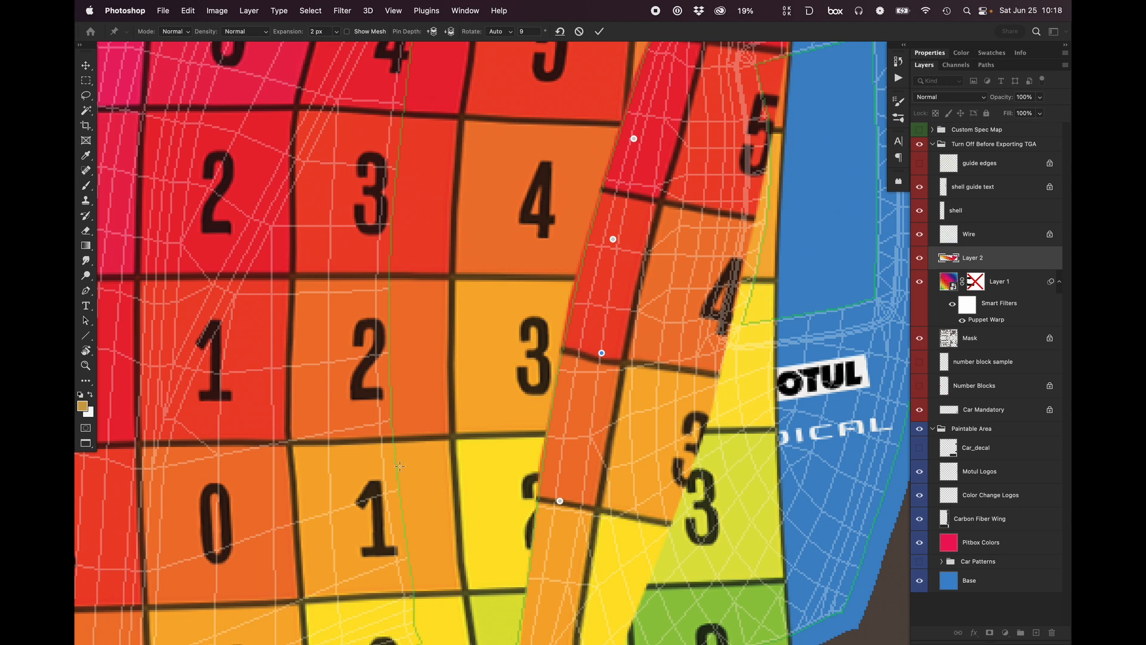
left_click_drag(455, 147, 524, 273)
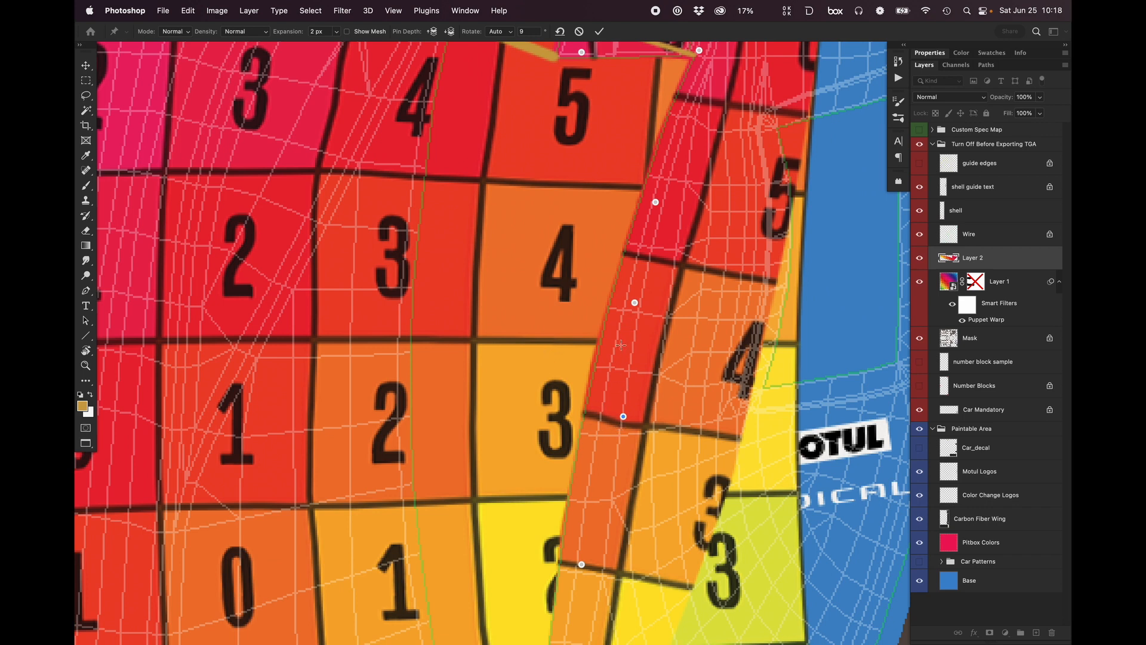
key("Return")
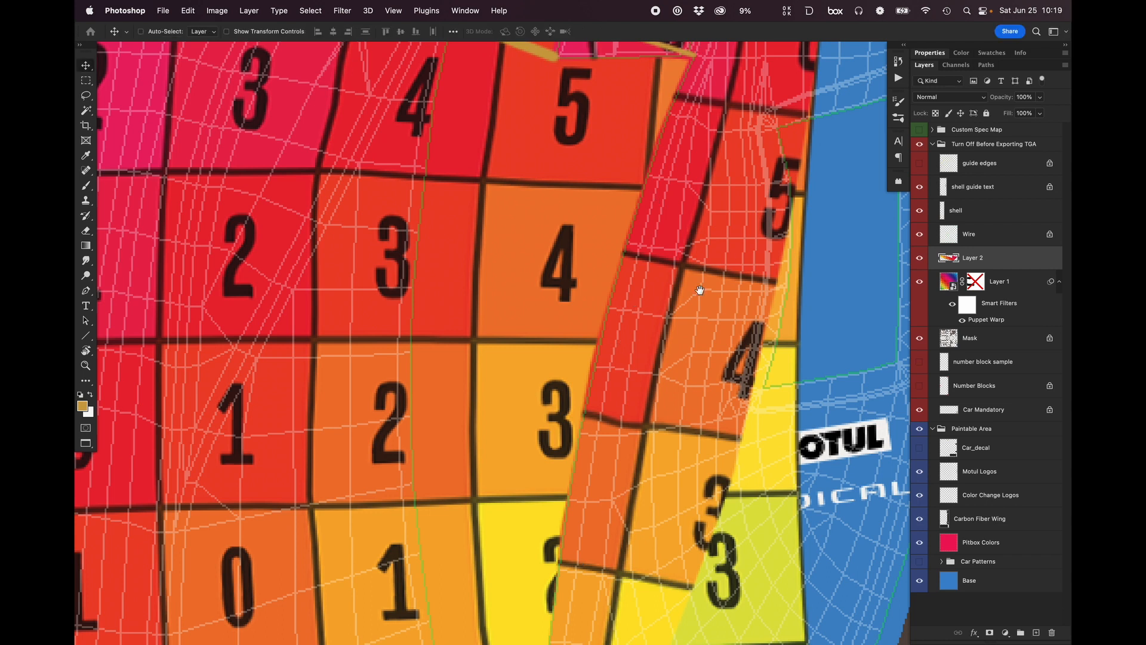
left_click_drag(693, 279, 658, 379)
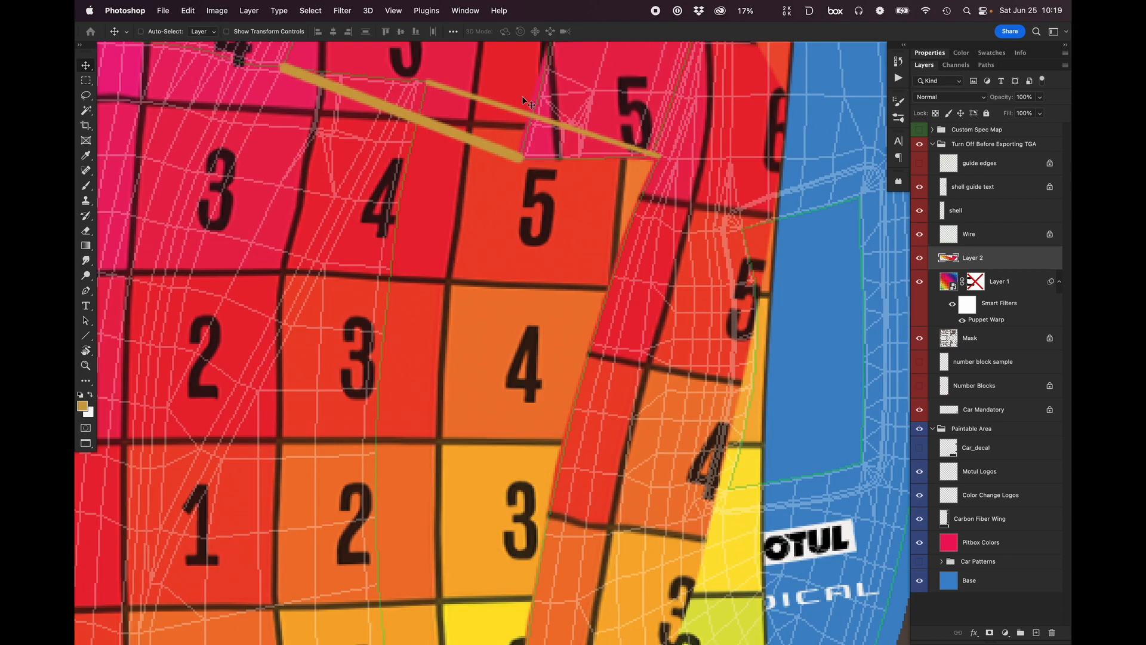
Hide the shell and Wire layers so that the seam-link lines and wireframe are left out of the export.
left_click_drag(539, 103, 507, 231)
left_click_drag(642, 274, 615, 256)
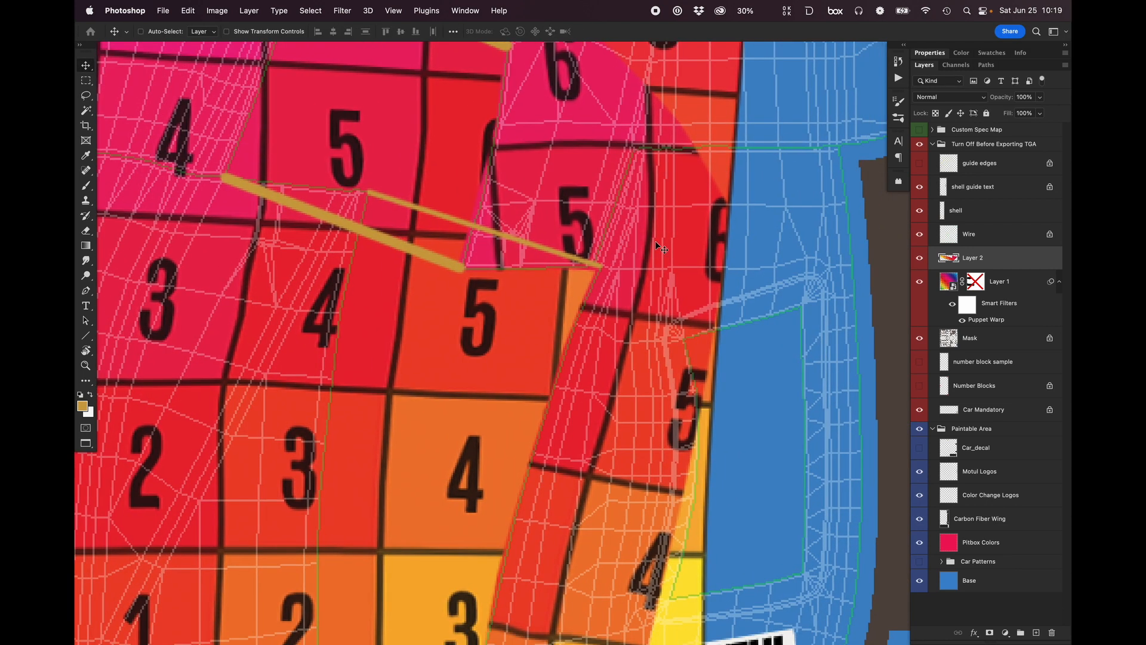
left_click(918, 216)
left_click(918, 222)
left_click_drag(917, 222, 919, 244)
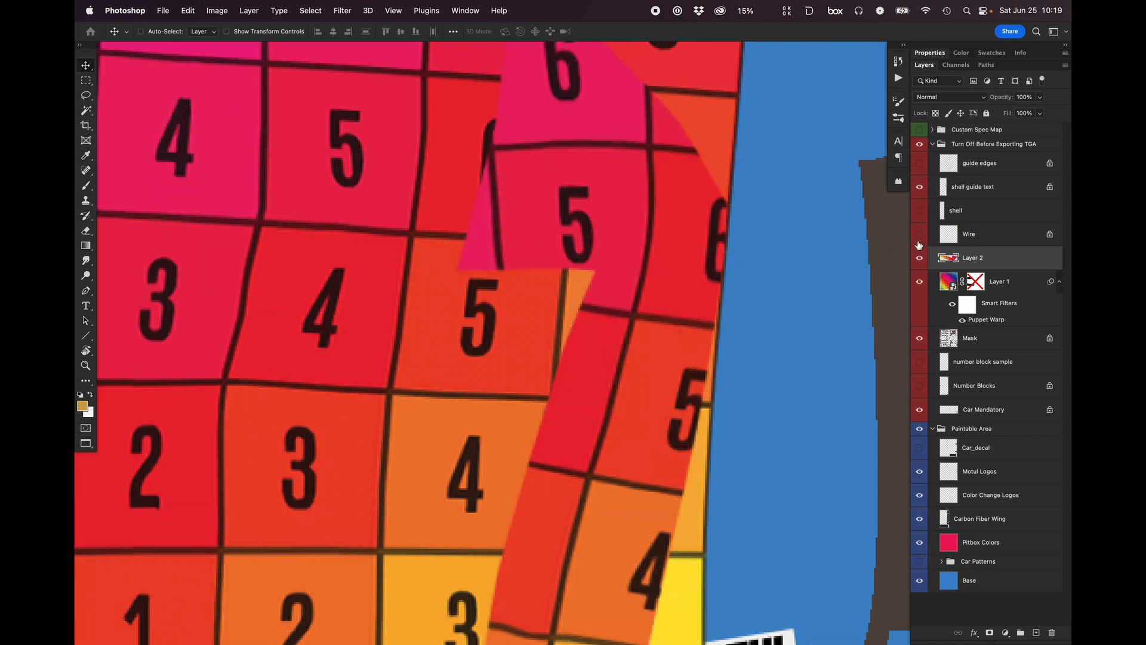
scroll(648, 246, "down", 10)
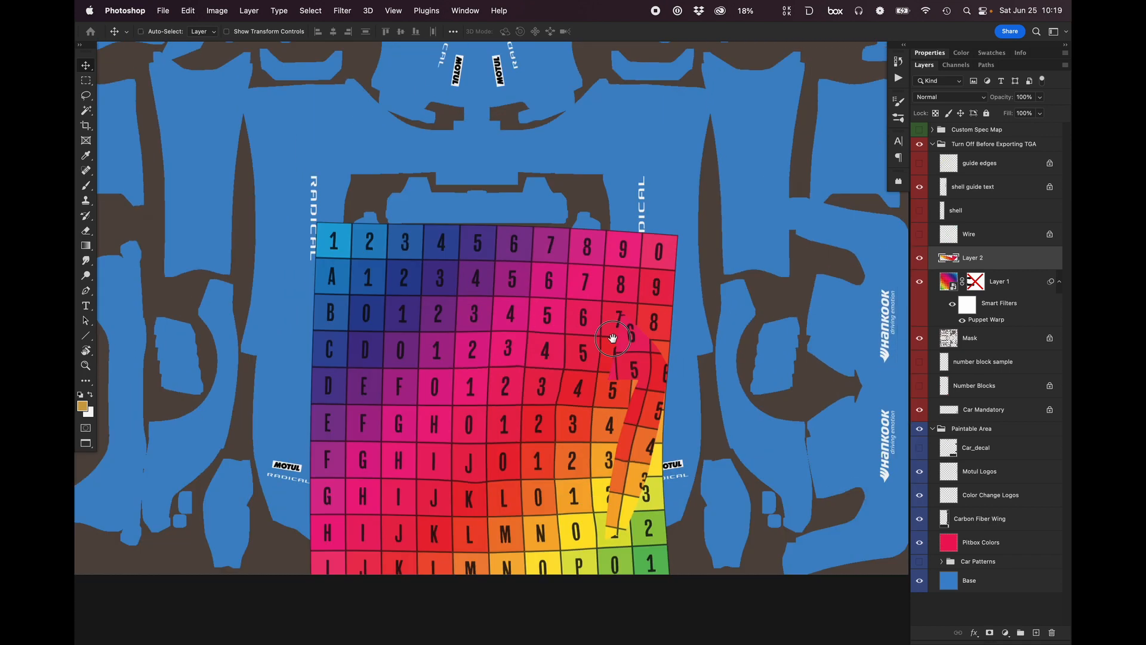
Save a copy in Targa format over the existing Radical SR10 template.tga in the test folder.
left_click(163, 11)
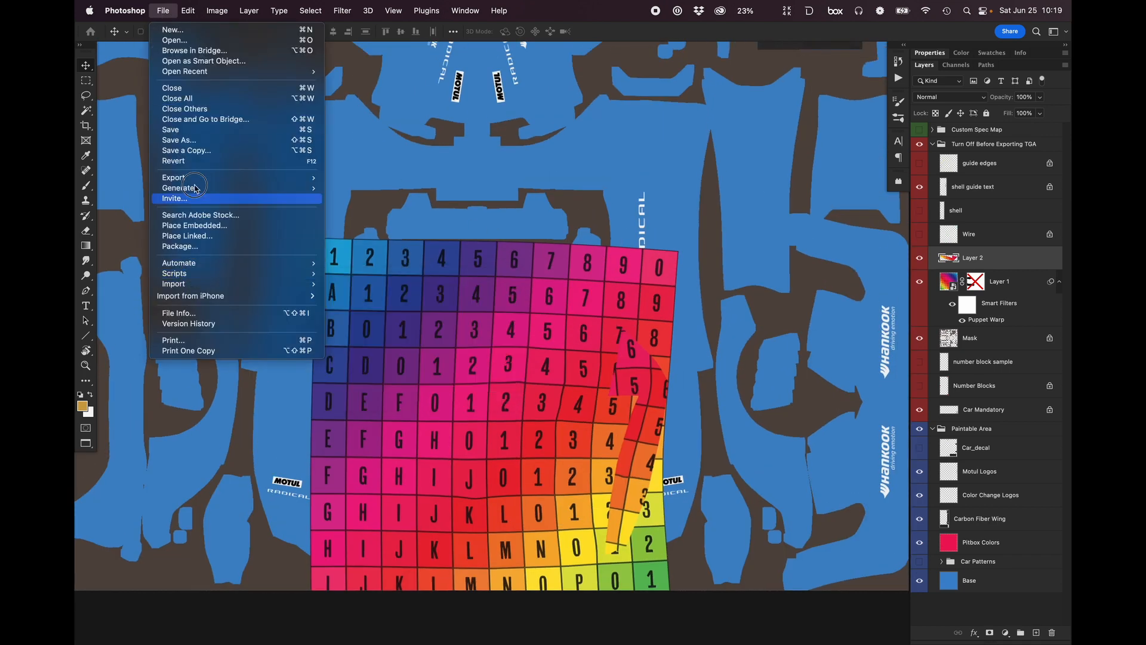
left_click(197, 150)
left_click(591, 389)
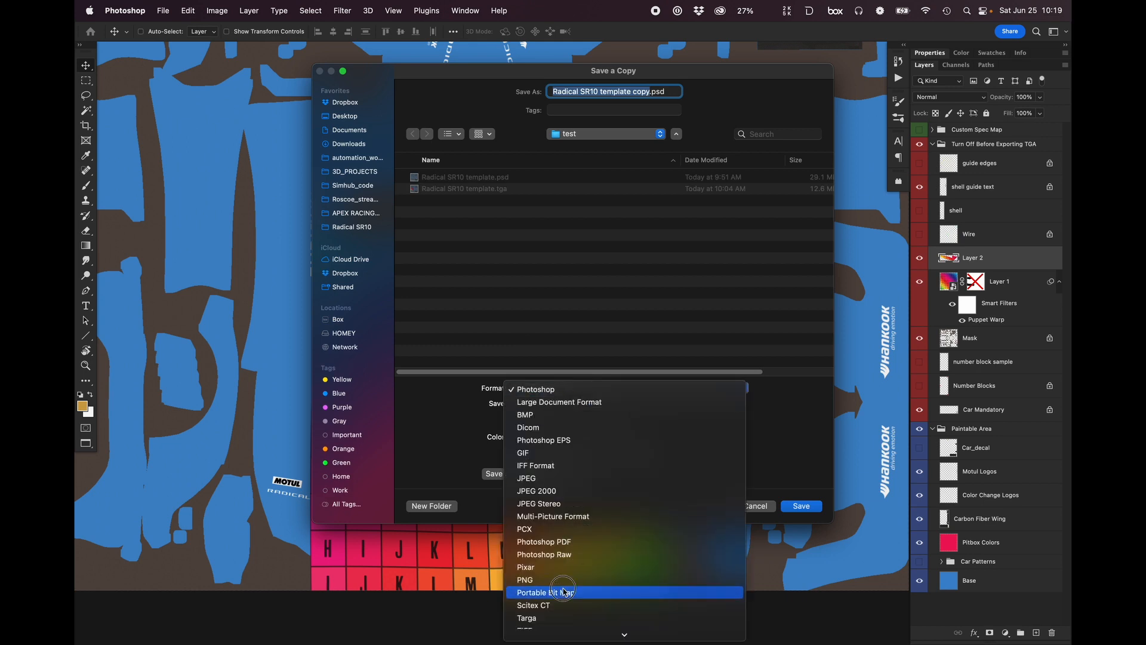
left_click(568, 618)
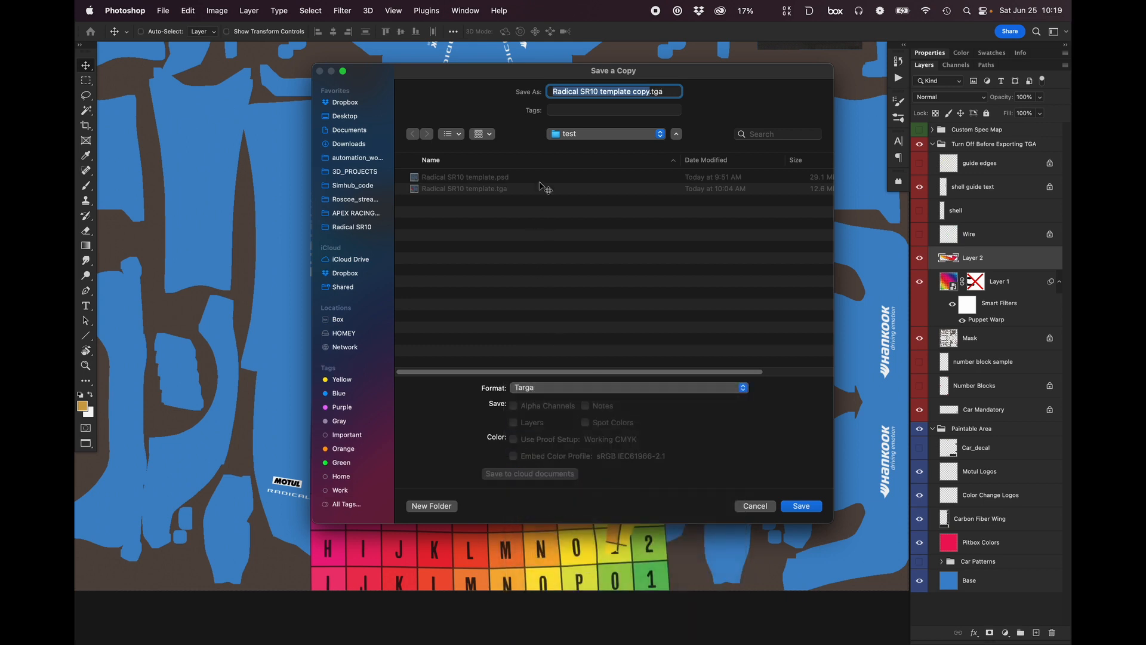
left_click(488, 189)
left_click(790, 506)
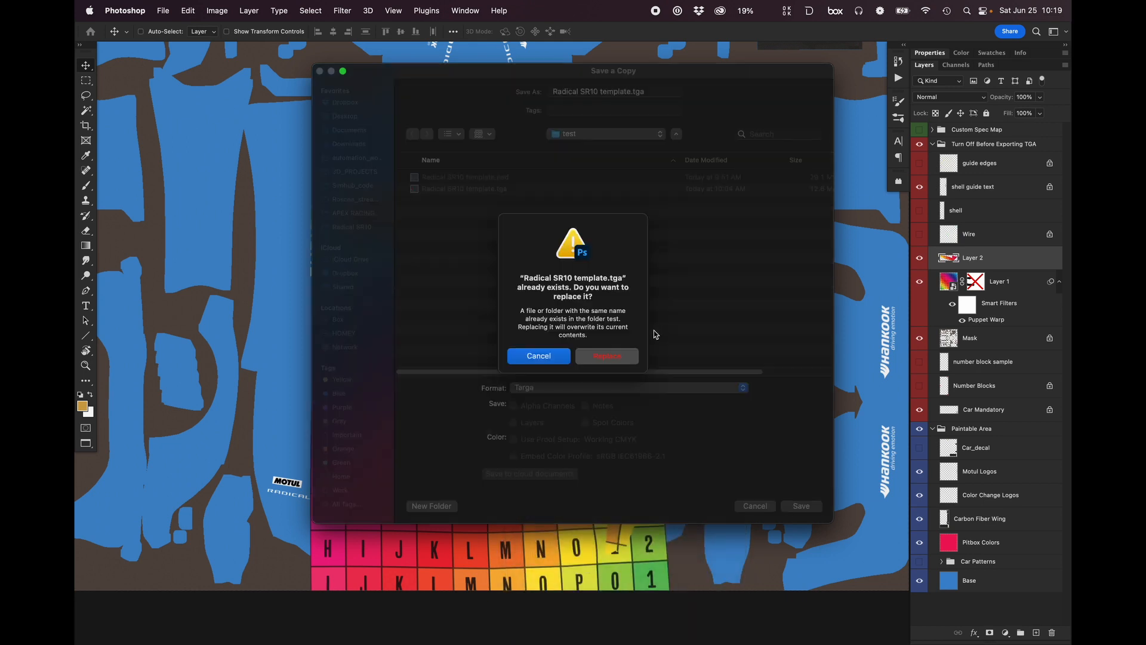
key("Return")
left_click(606, 230)
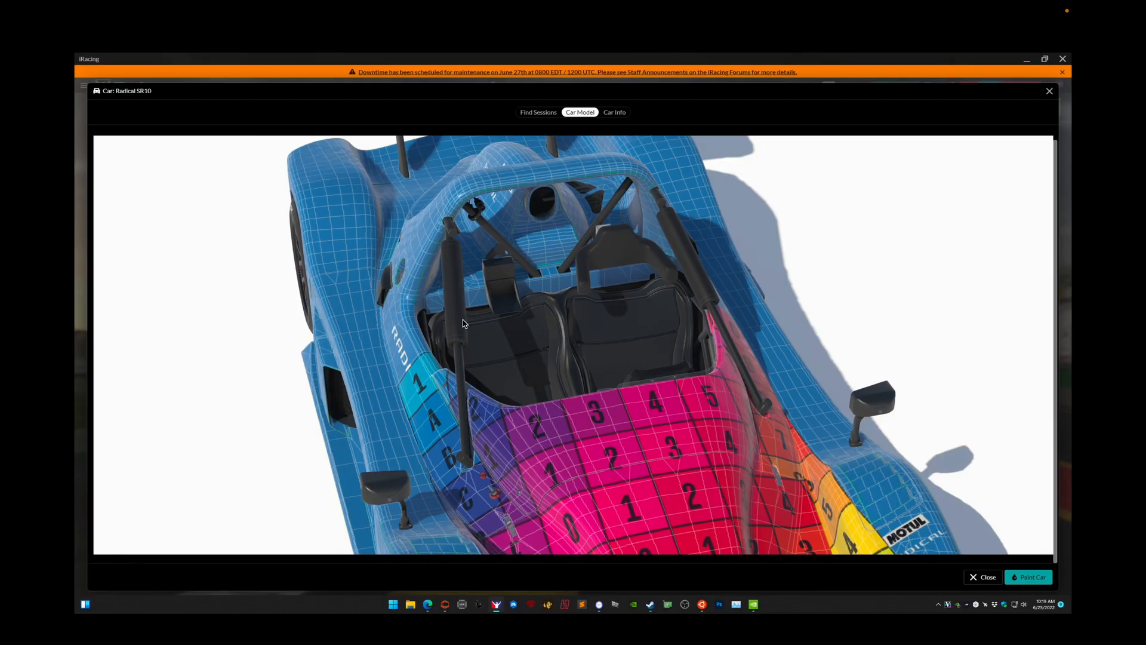
Switch to the terminal window and rerun the copy_livery_from_sysargdir.py script to copy the exported livery.
key("super+Tab")
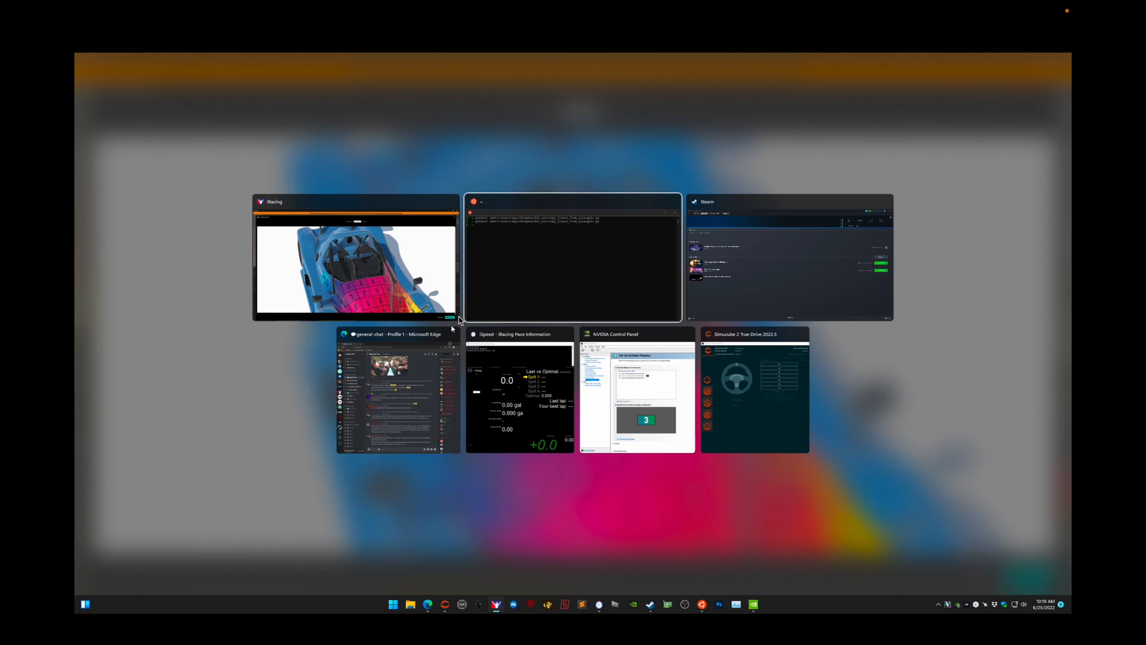
left_click(535, 240)
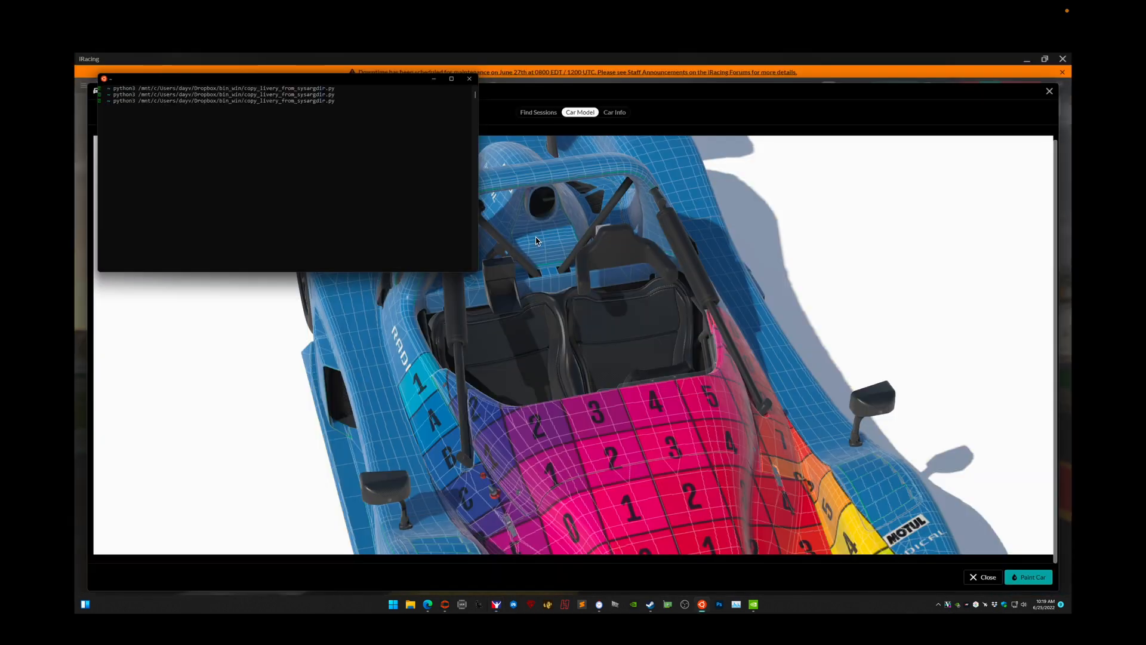
key("Return")
Return to the iRacing car model and examine the number grid across the seams between hood and side panel.
left_click(735, 159)
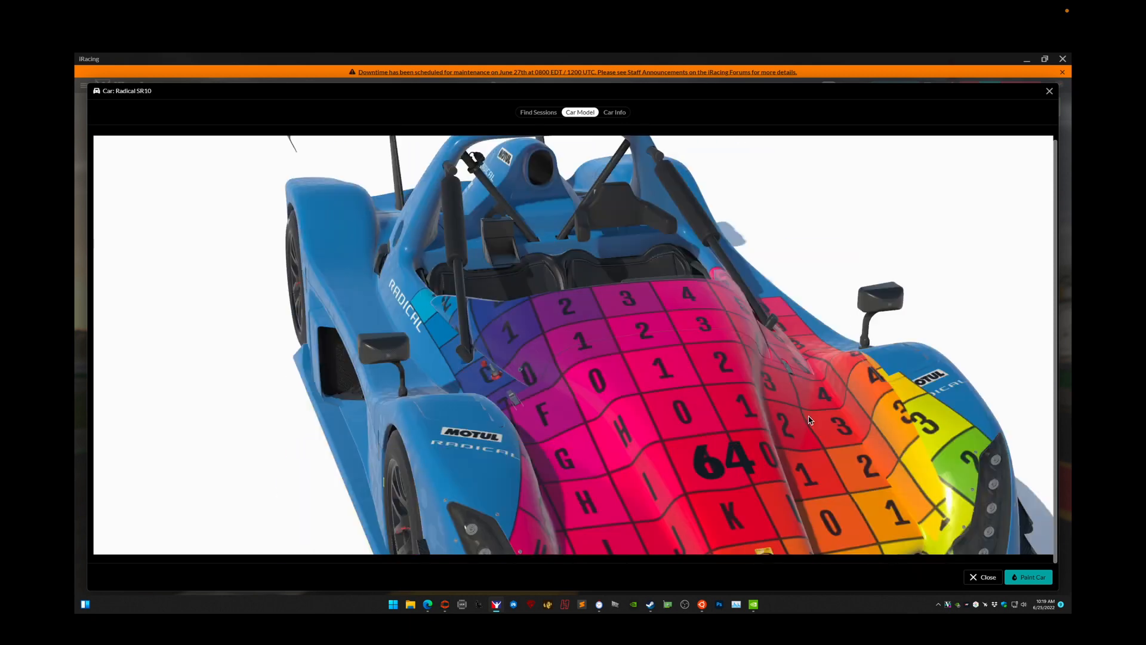
left_click_drag(813, 414, 936, 475)
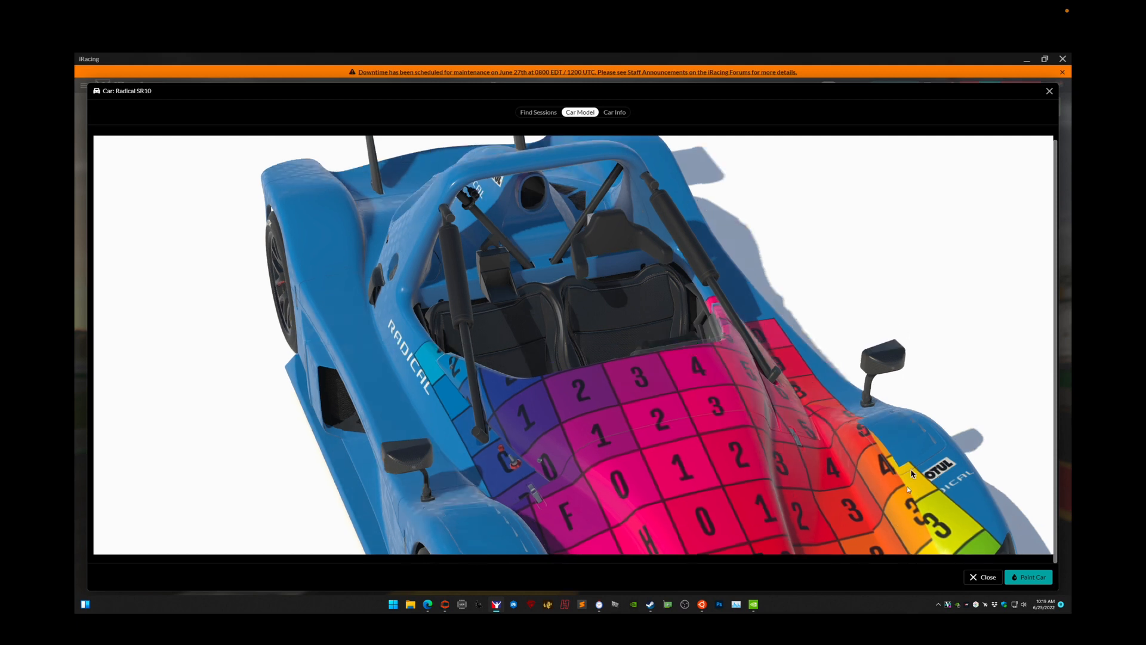
scroll(911, 473, "up", 2)
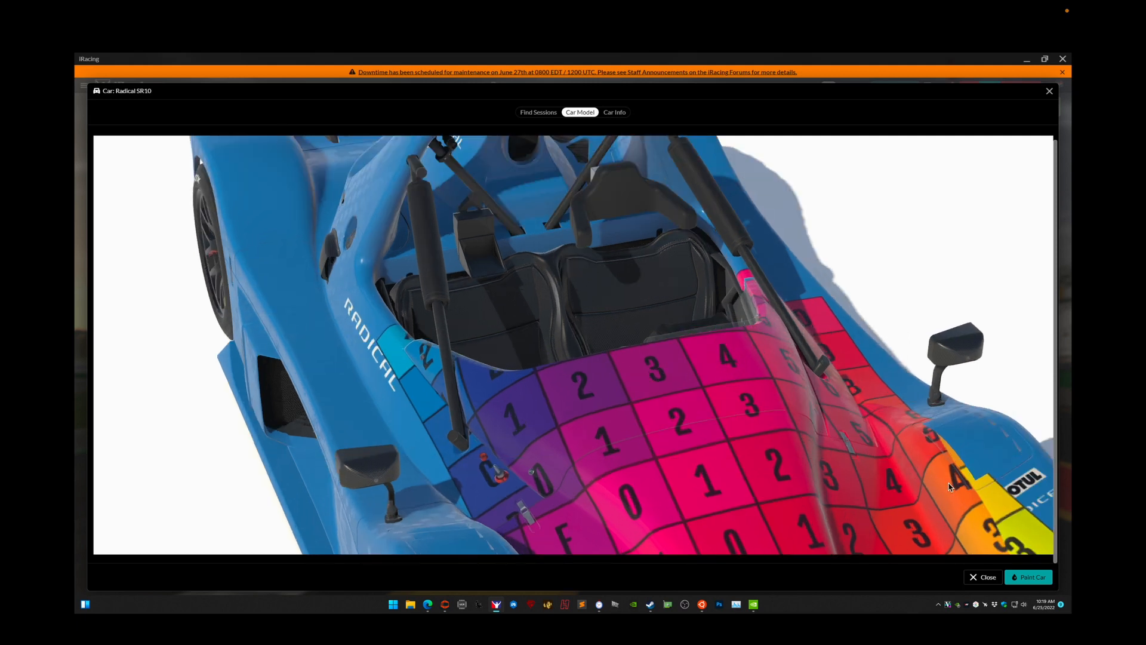
left_click_drag(950, 487, 923, 452)
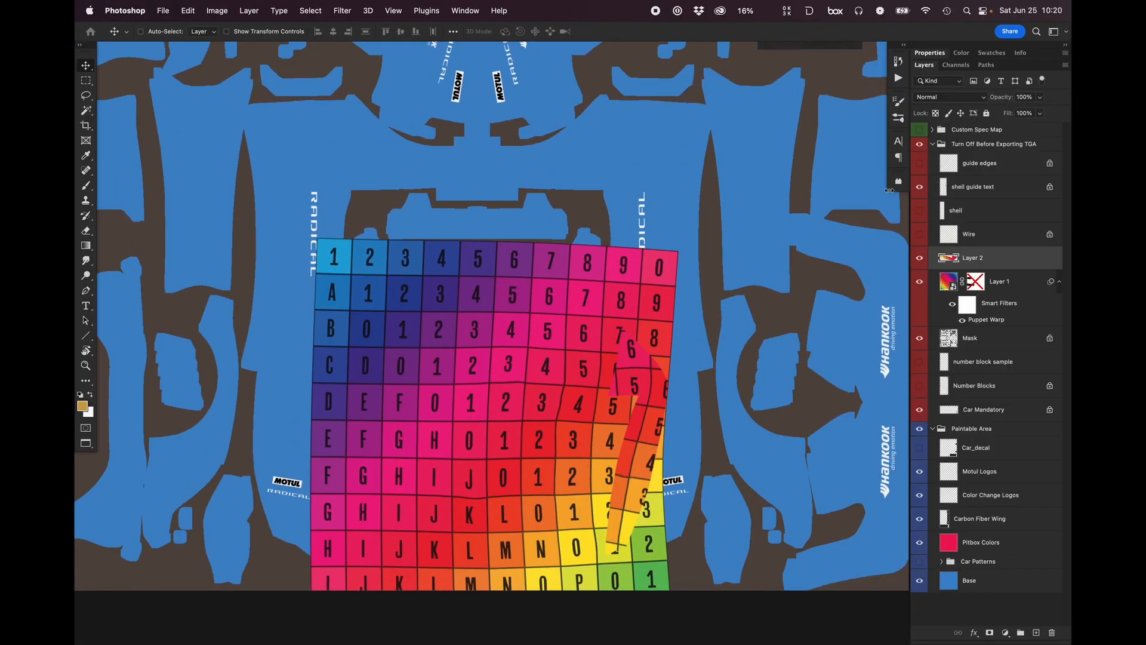
Show the shell and Wire layers again in the Photoshop template around the seam-link lines.
left_click(919, 210)
left_click(920, 234)
scroll(609, 402, "up", 5)
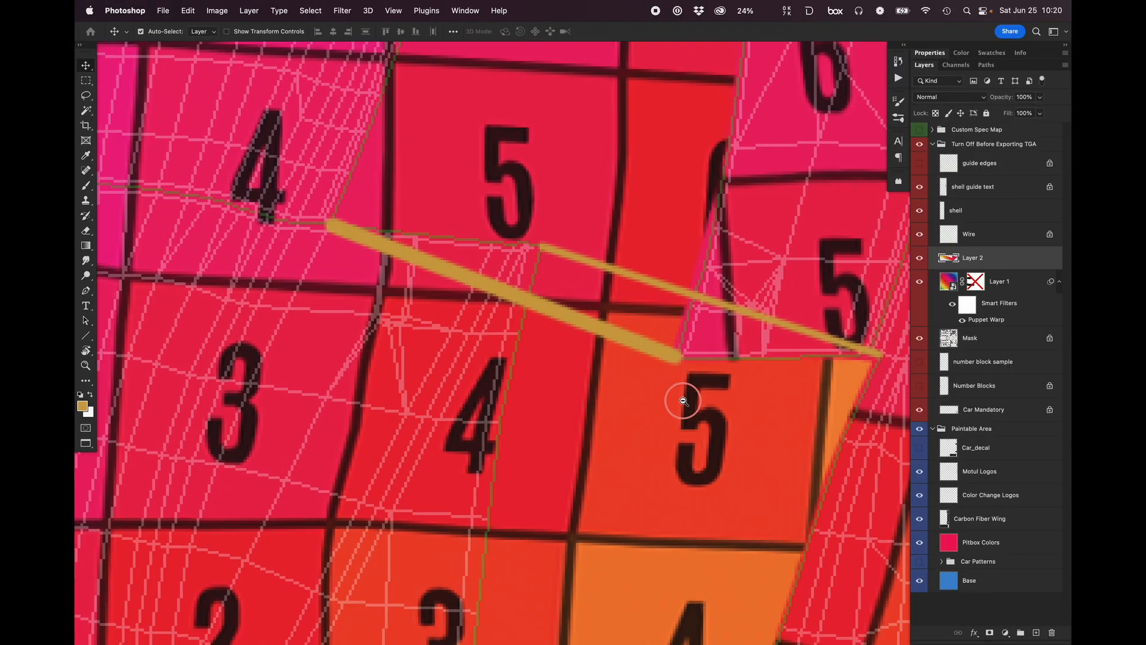
scroll(683, 402, "down", 3)
Open the Gonz SR10 paint from the Trading Paints showroom in Safari and examine how its pattern runs across the panels.
scroll(709, 542, "down", 3)
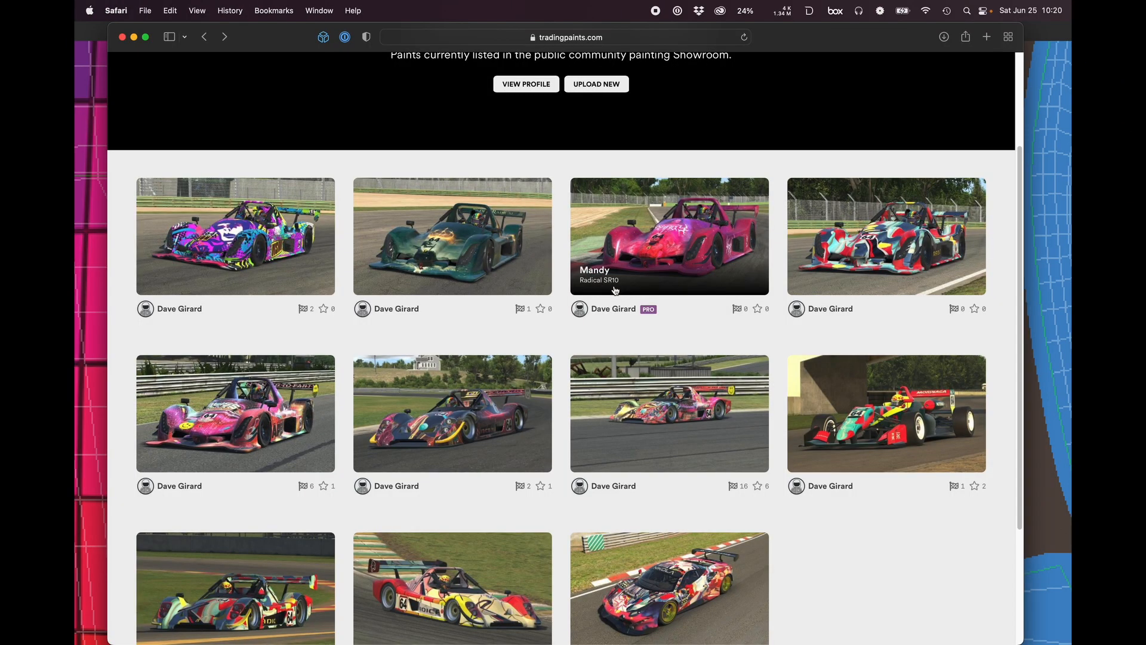
left_click(305, 243)
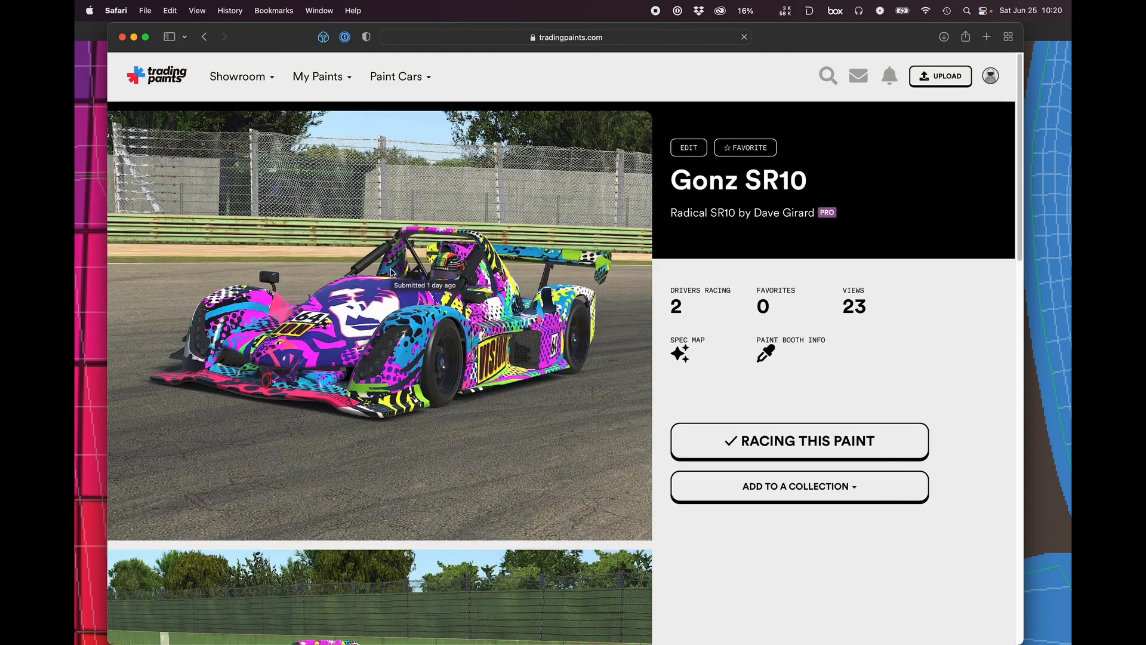
scroll(391, 272, "down", 10)
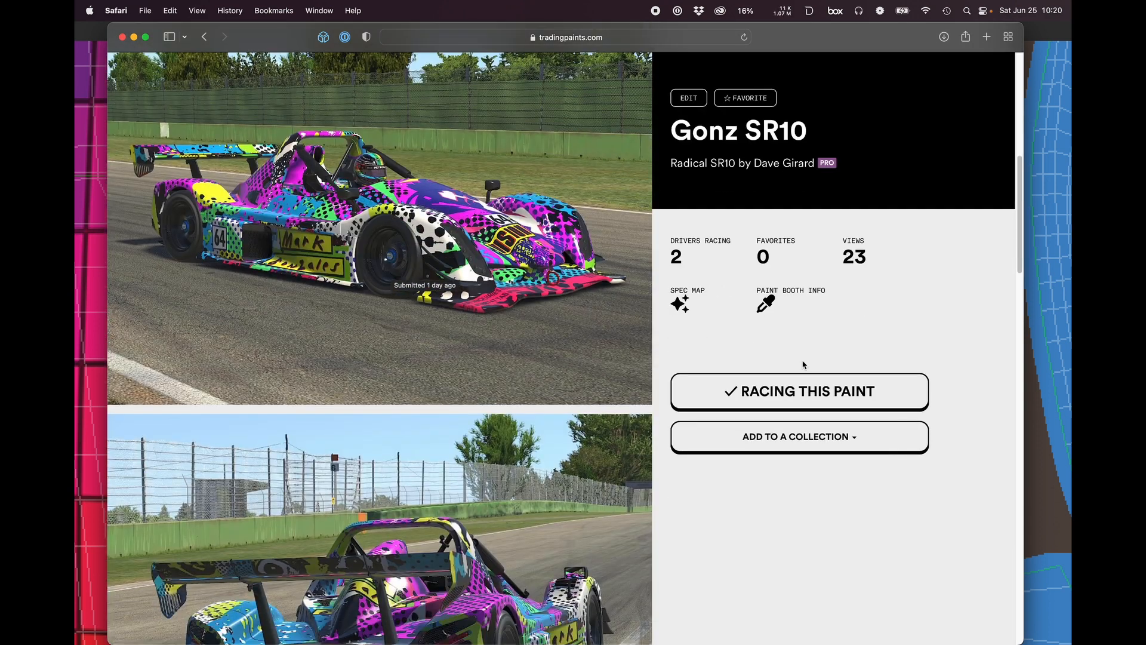
scroll(449, 288, "down", 2)
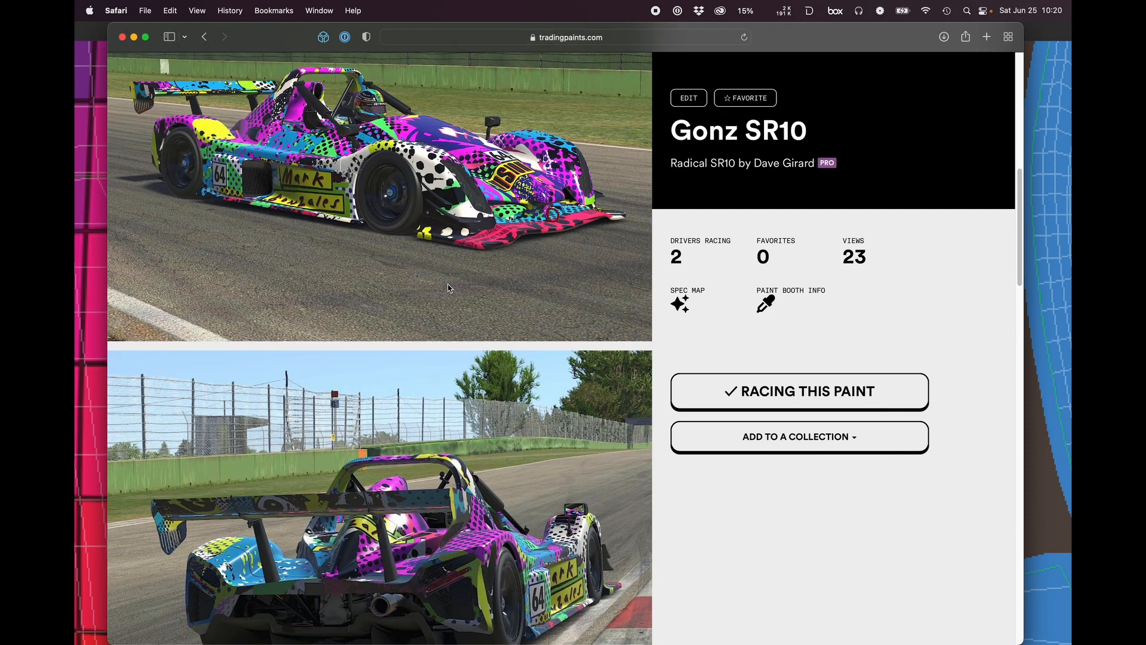
scroll(449, 289, "down", 4)
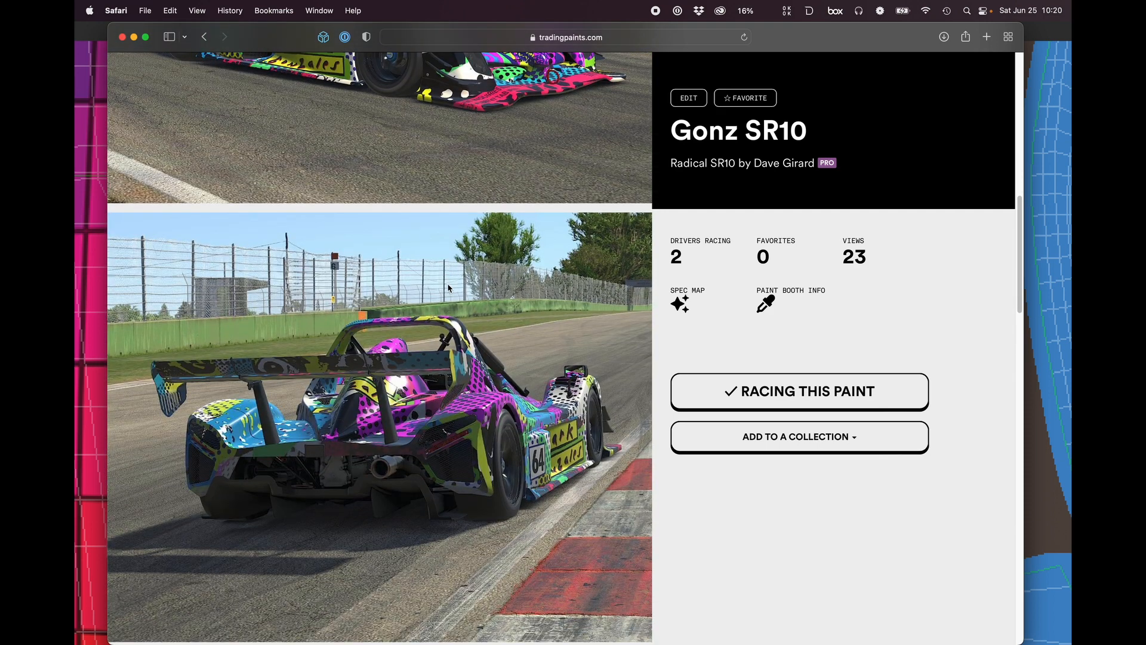
scroll(449, 289, "up", 7)
scroll(449, 288, "up", 2)
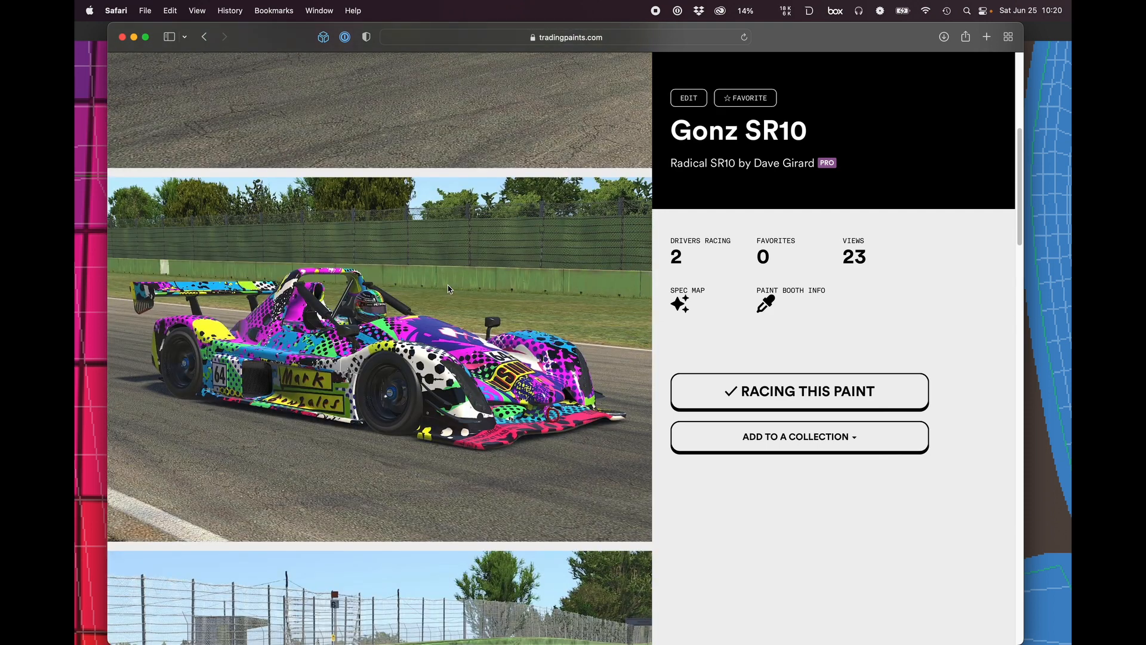
scroll(449, 288, "up", 10)
scroll(449, 289, "up", 1)
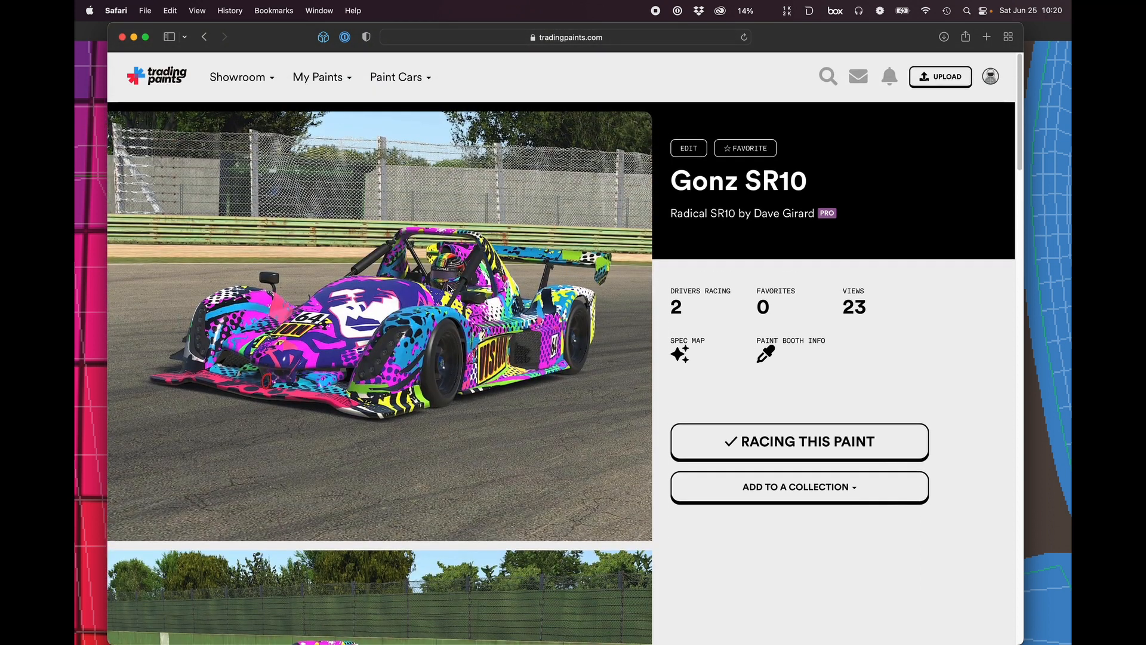
Go back to My Showroom Paints, reload the list and open the Mandy paint for the Radical SR10.
key("super+bracketleft")
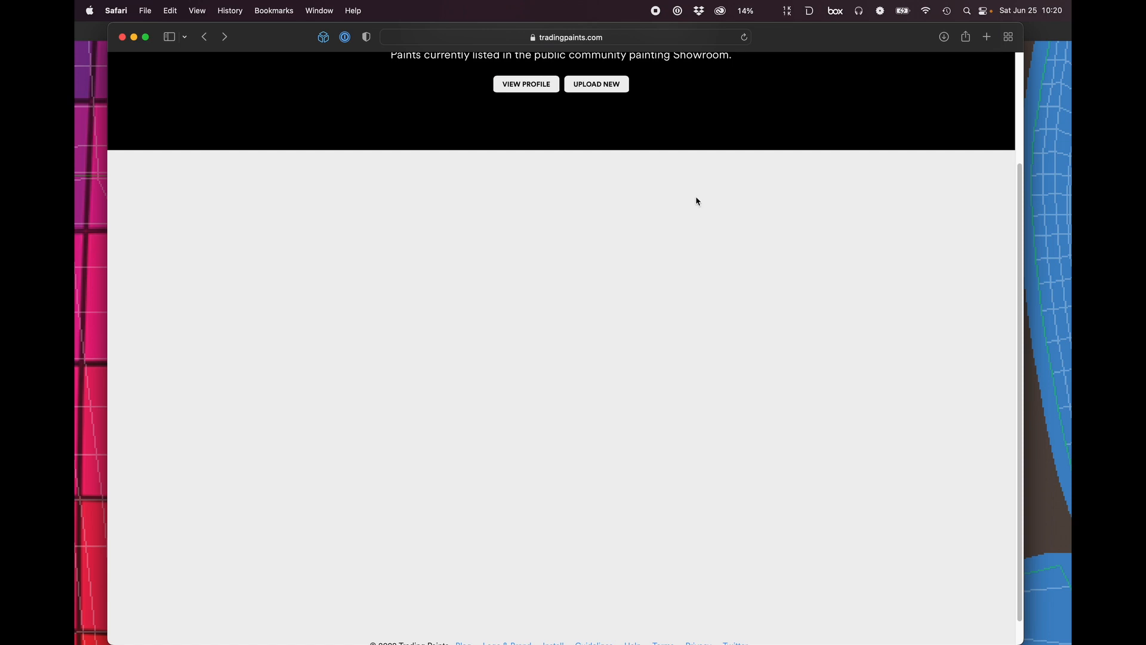
scroll(696, 200, "down", 1)
scroll(696, 200, "up", 5)
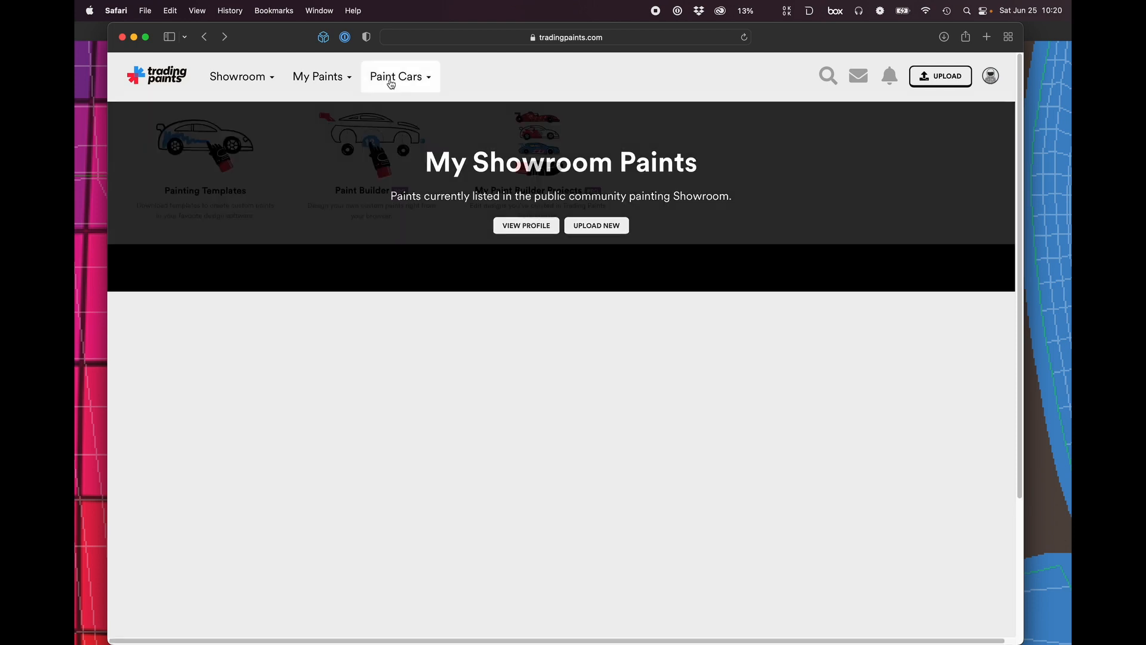
mouse_move(320, 76)
left_click(368, 139)
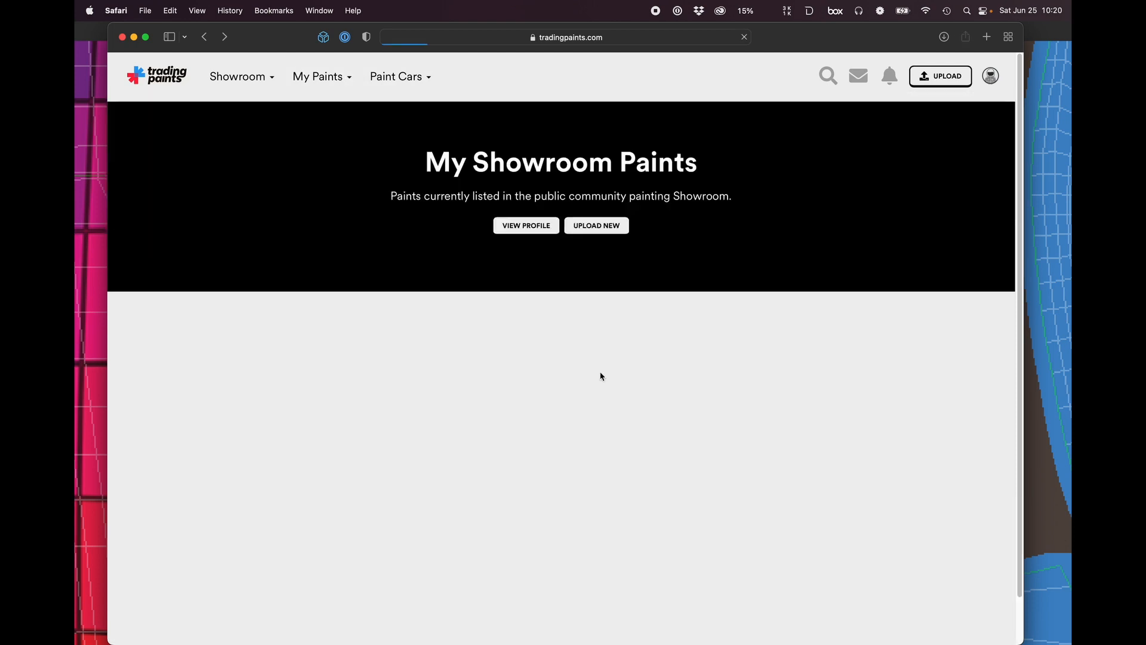
left_click(664, 409)
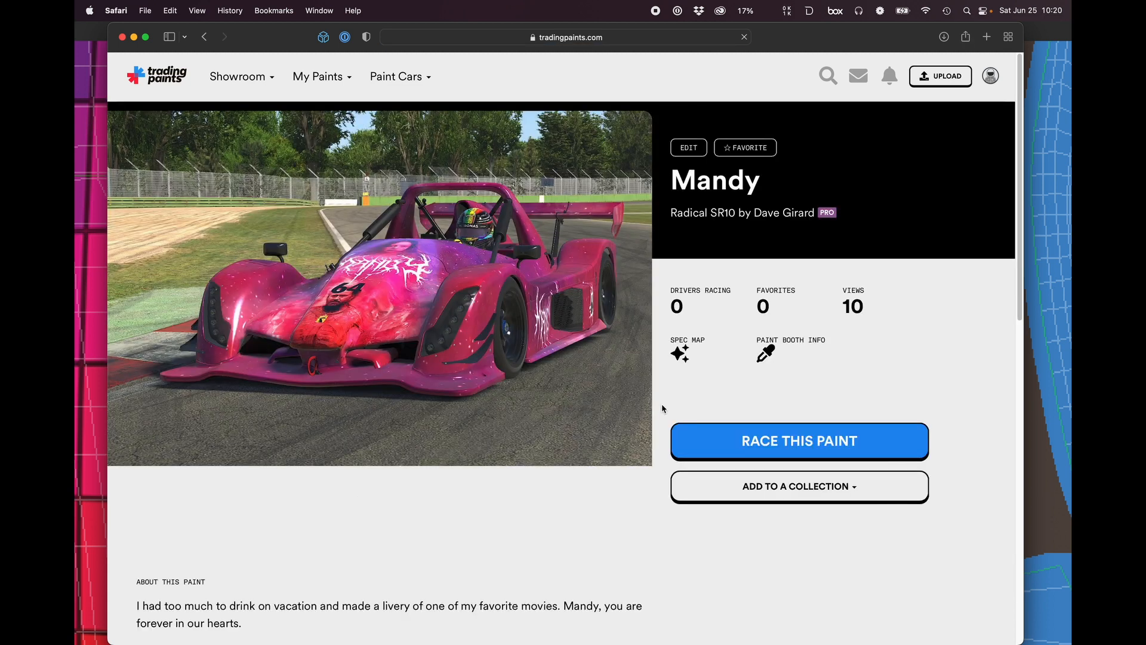
Examine the Mandy paint's overhead photo for how the artwork continues across the hood and side-panel seams.
scroll(418, 358, "down", 6)
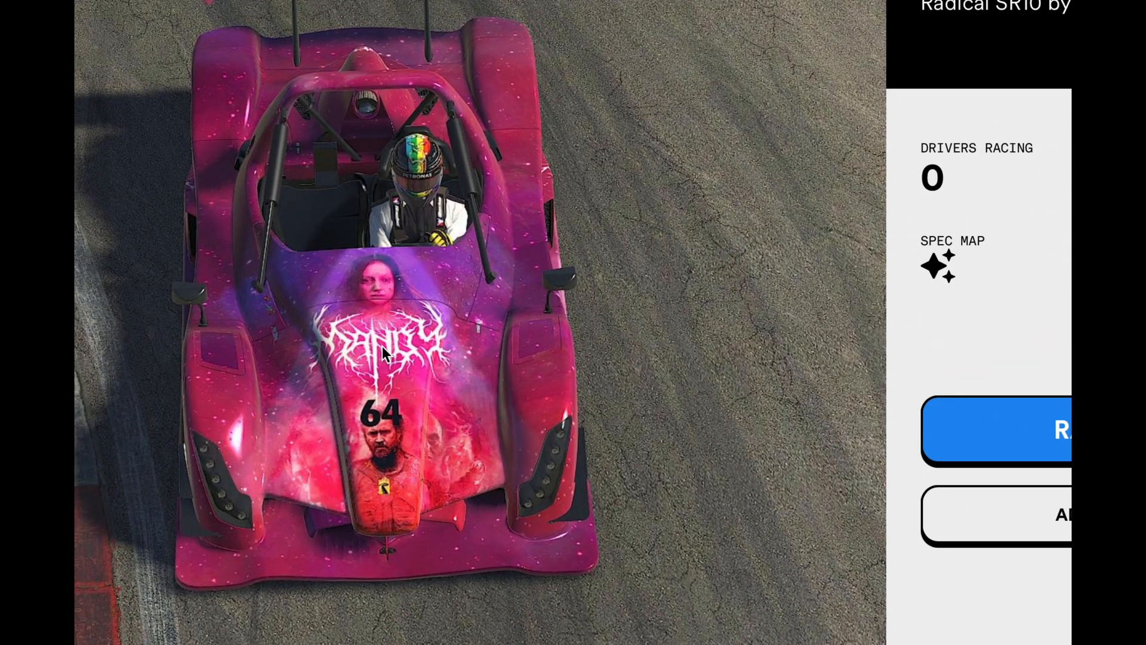
scroll(437, 263, "up", 2)
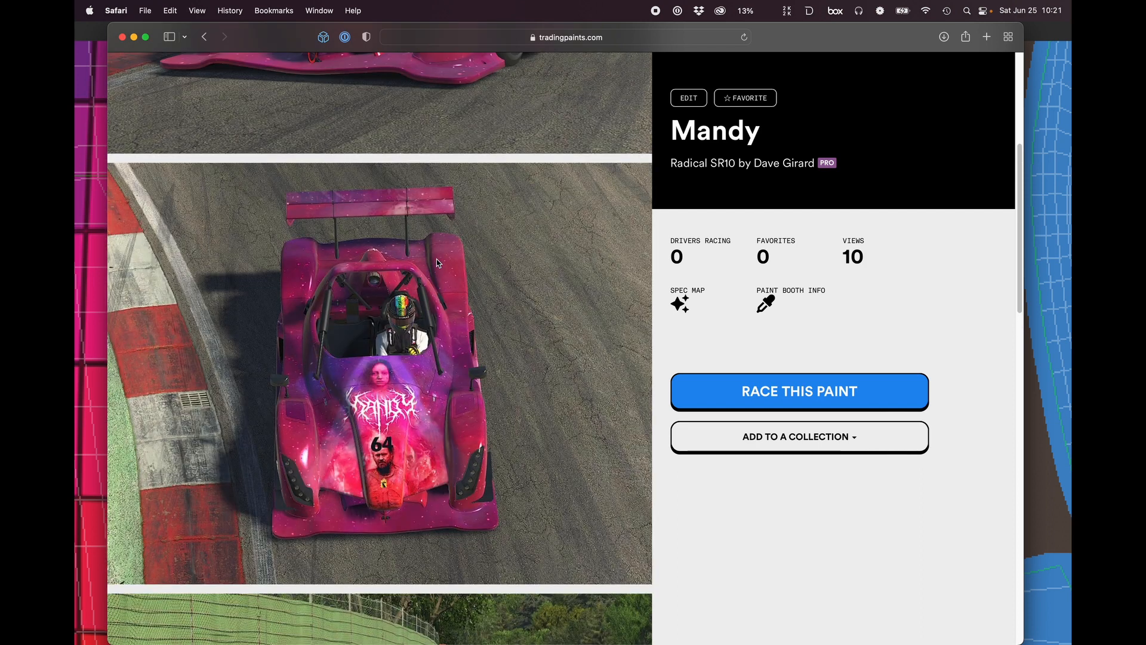
scroll(437, 262, "down", 5)
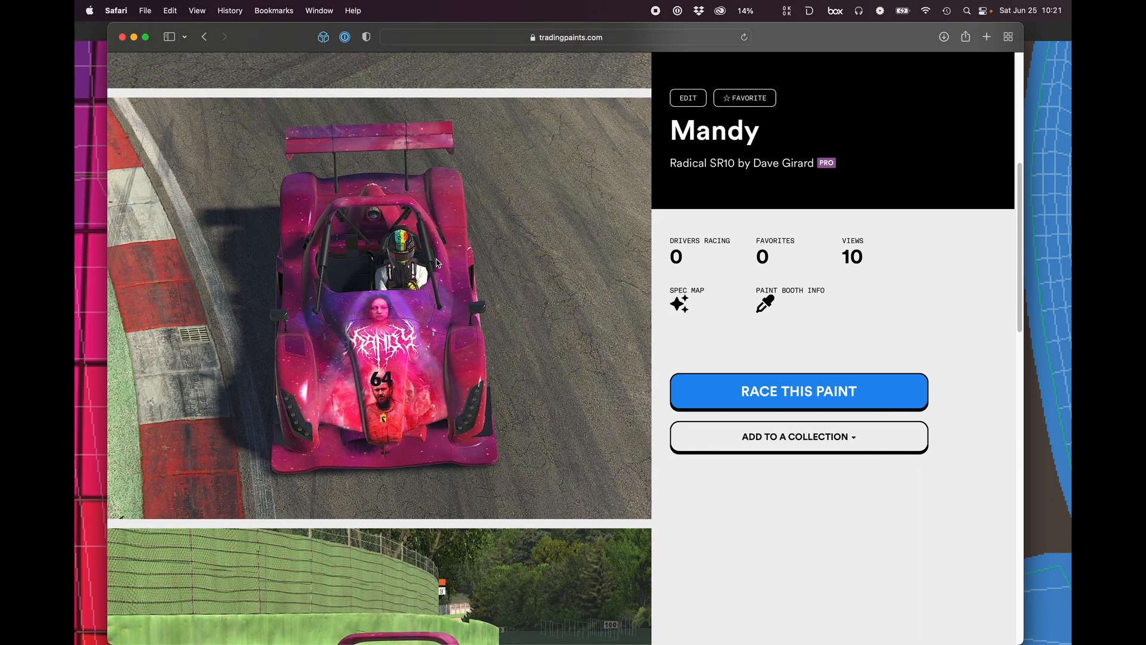
scroll(436, 262, "up", 3)
scroll(436, 263, "up", 3)
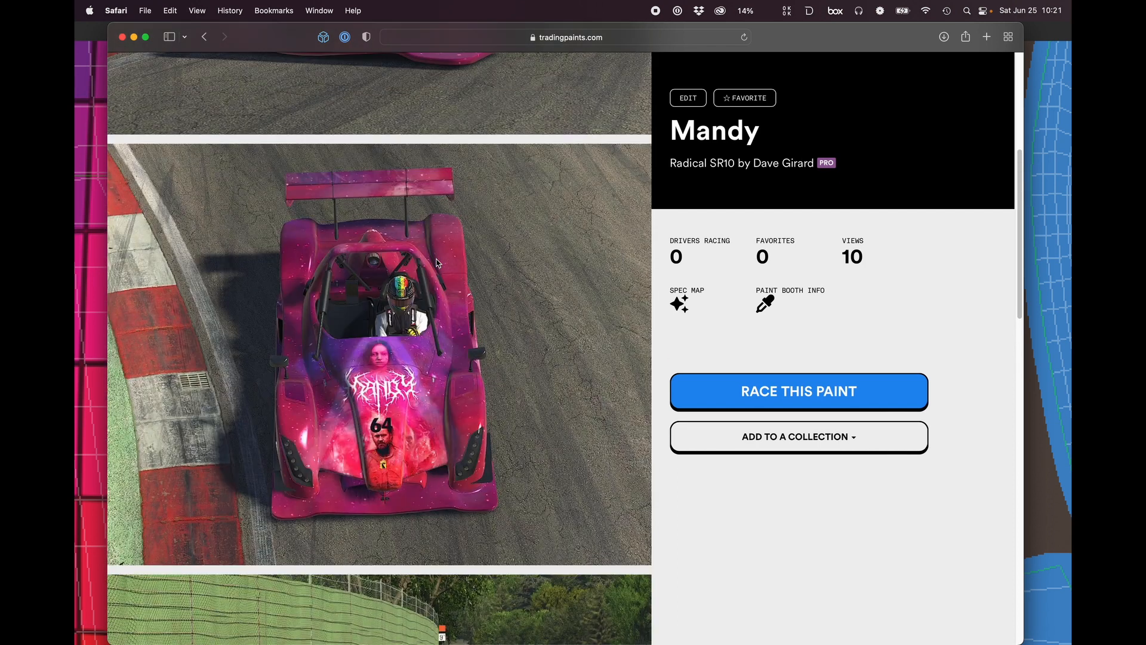